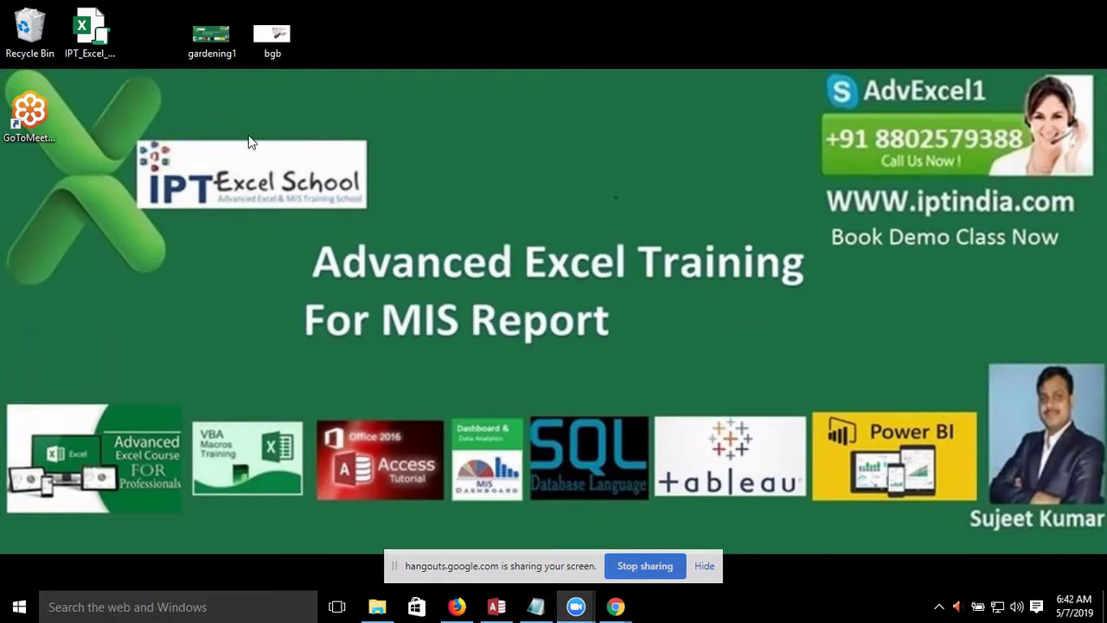
Search Windows for 'ex' so the Excel desktop app shows as the best match
key(super)
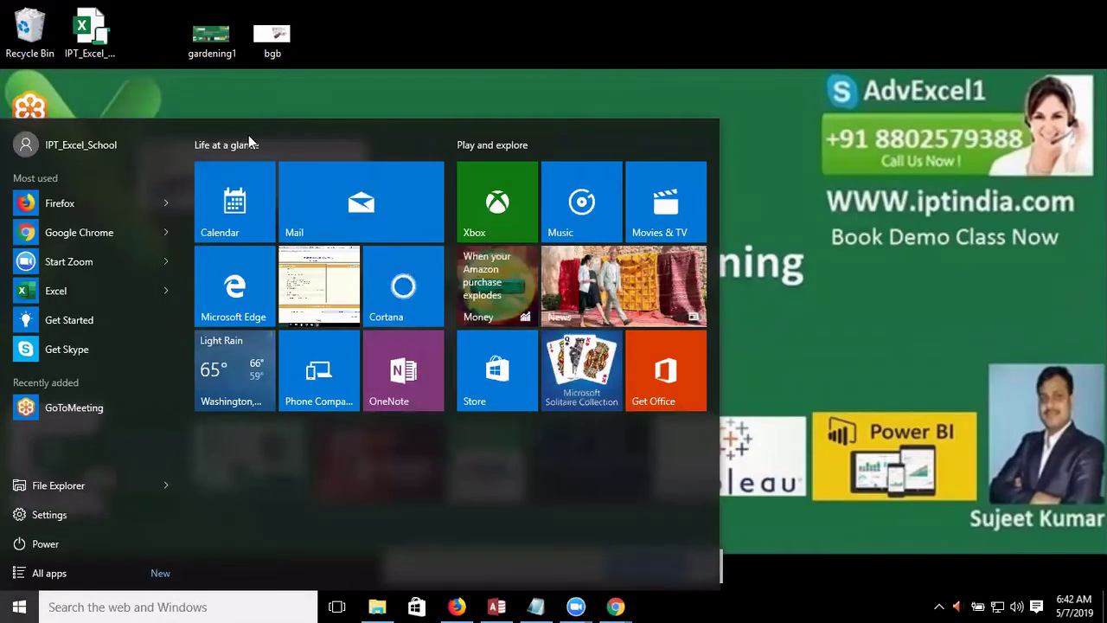
text(201)
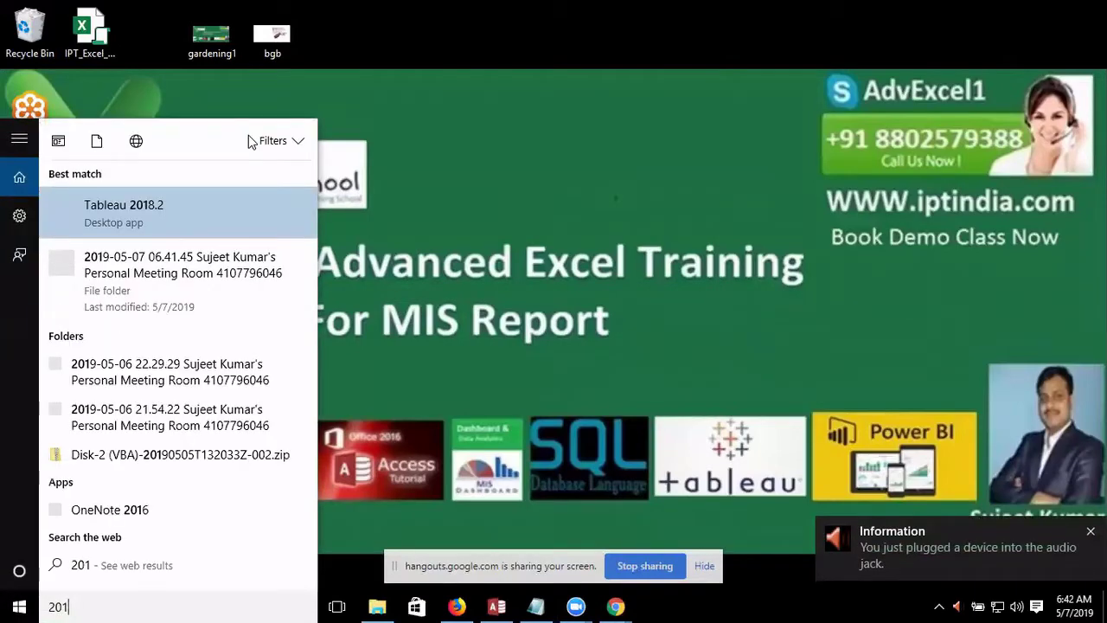
text(9)
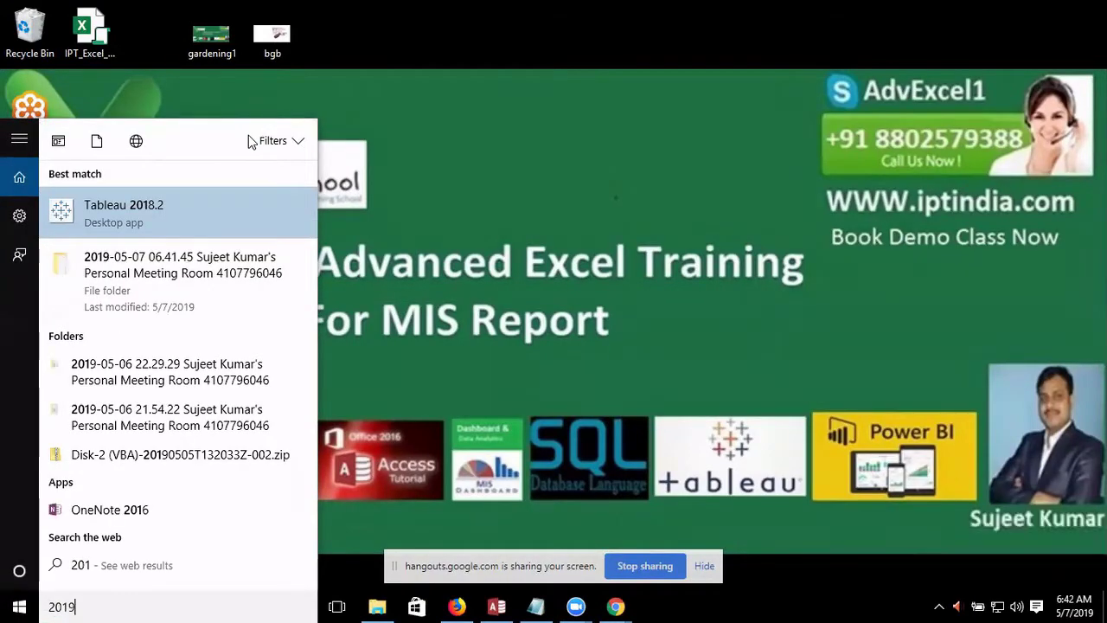
key(BackSpace)
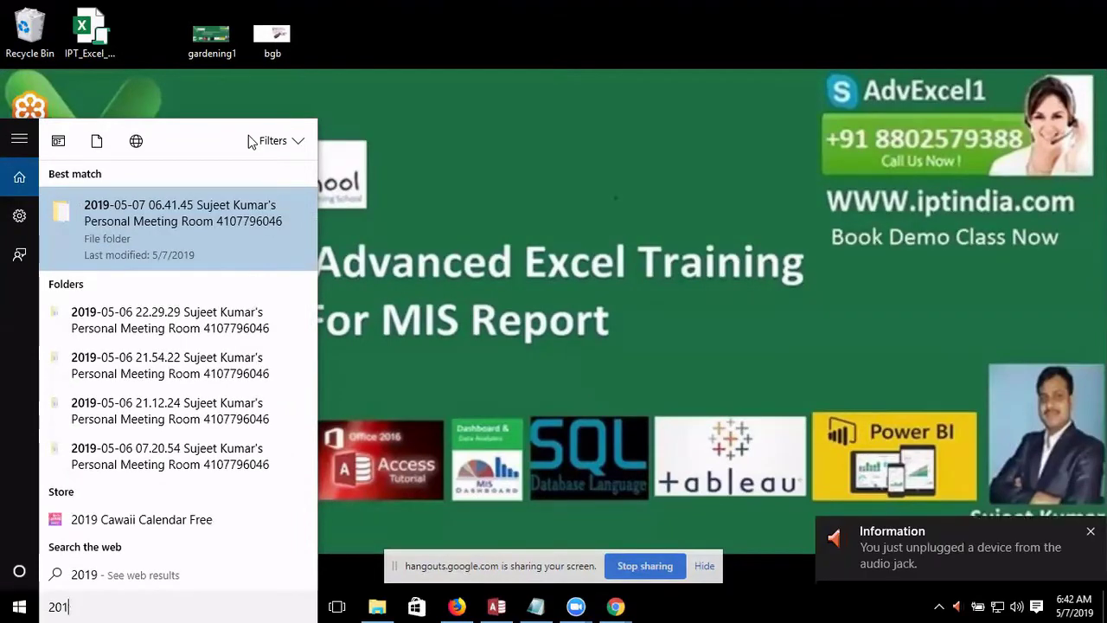
key(BackSpace)
key(BackSpace)
key(BackSpace)
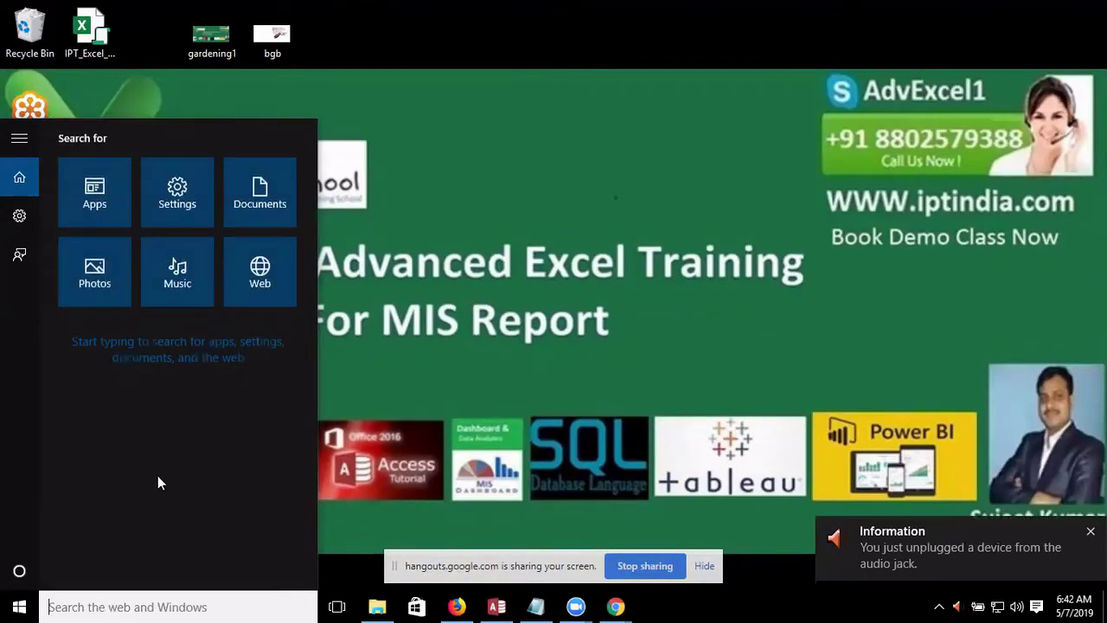
click(429, 320)
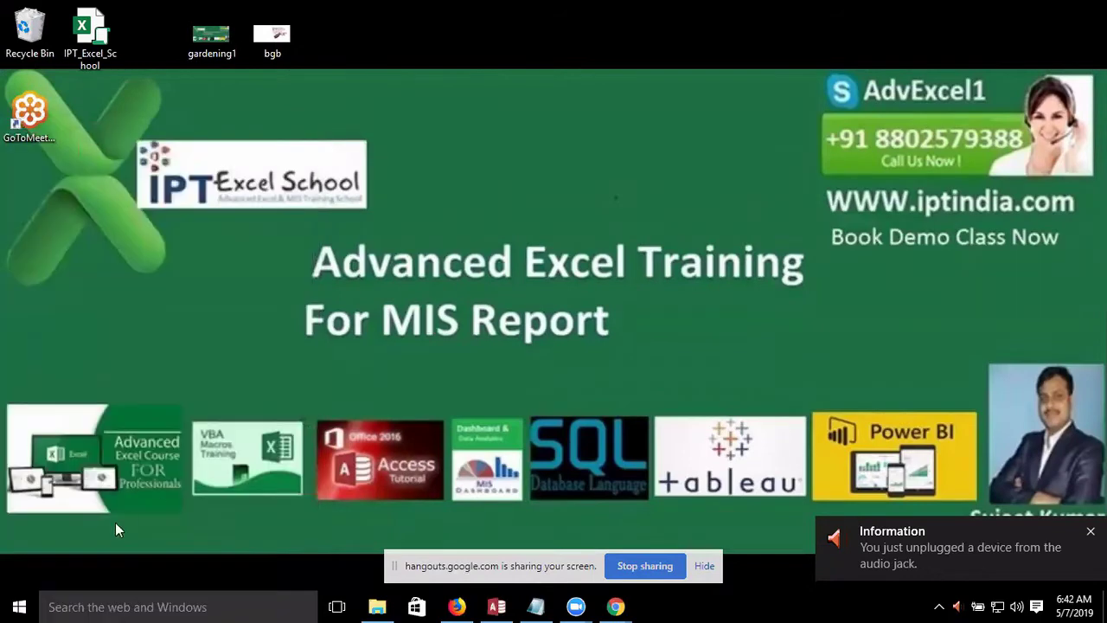
click(57, 606)
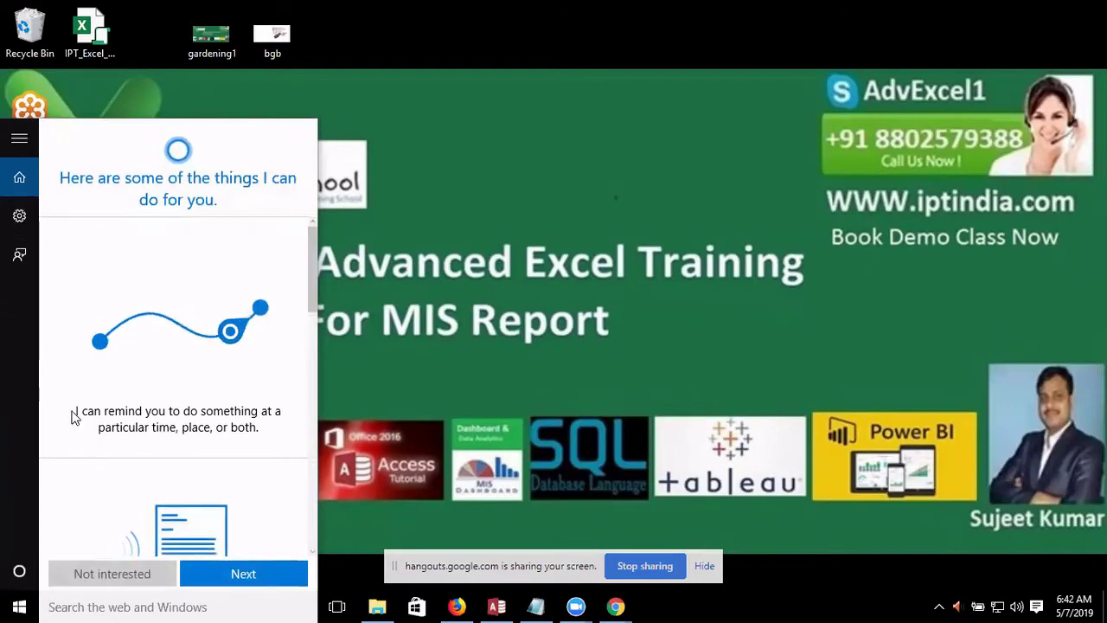
text(ex)
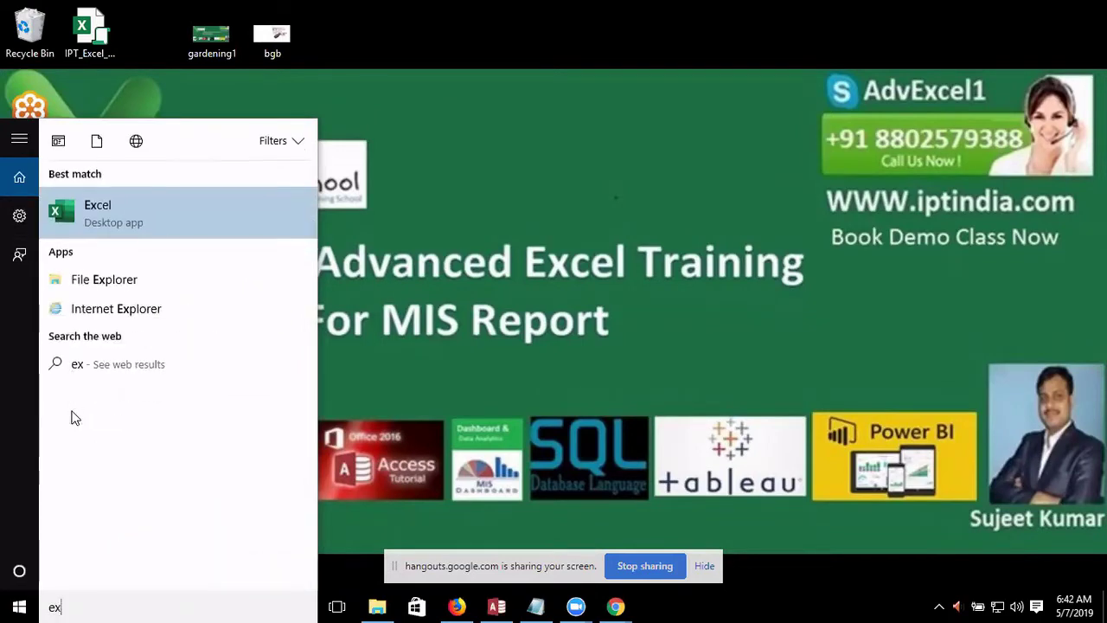
Launch Excel, create a blank workbook and maximise its window
click(98, 215)
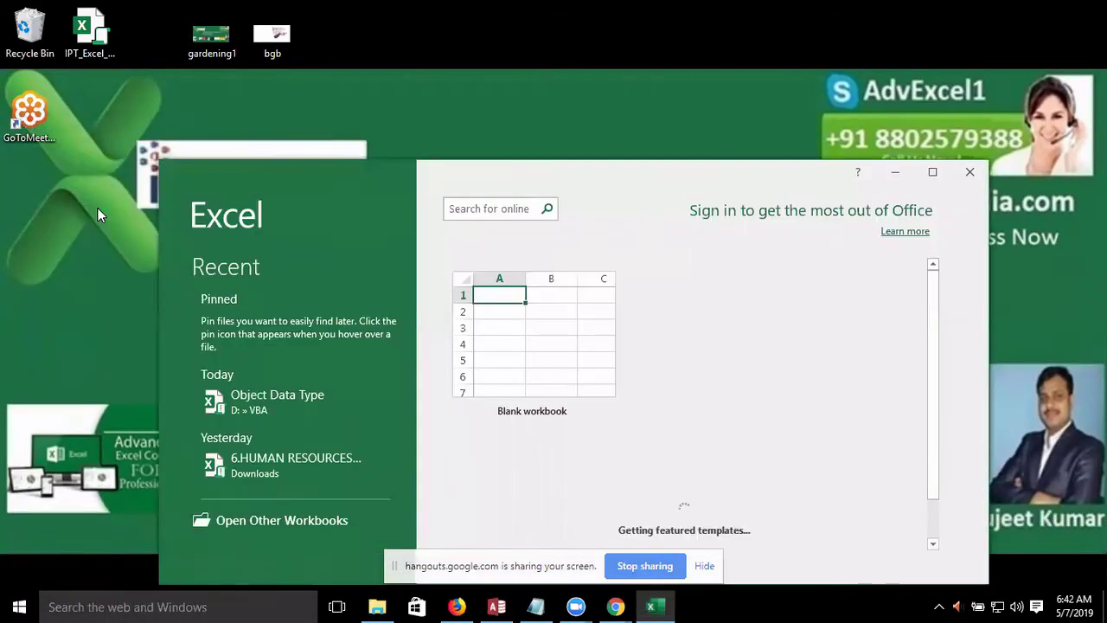
click(513, 332)
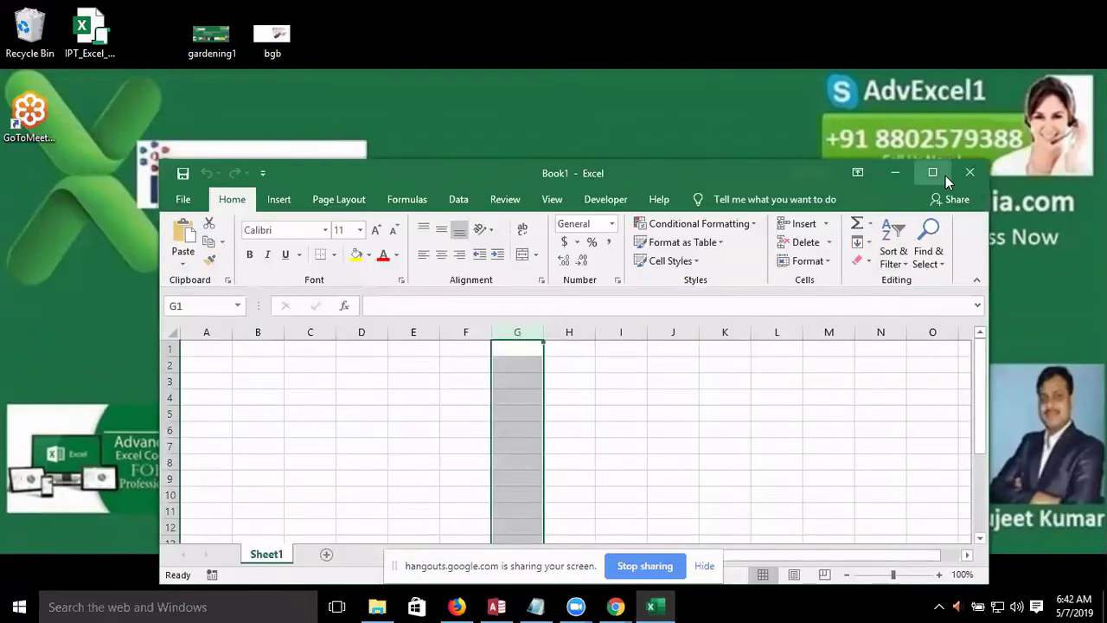
drag(583, 180, 450, 27)
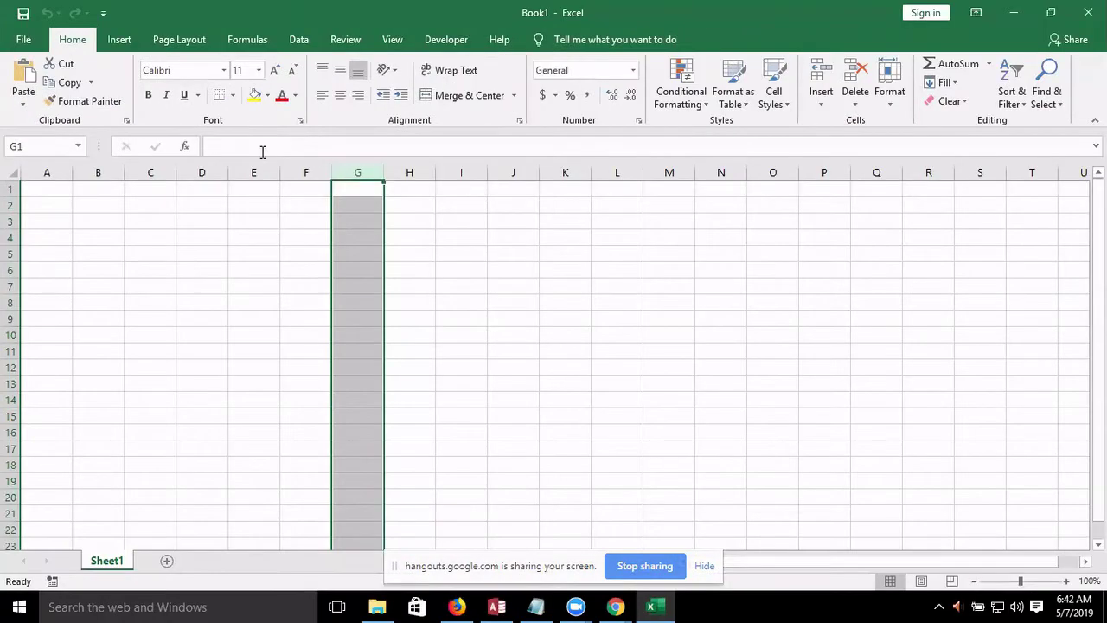
Look through the Format Cells dialog's Border and Font tabs and close it without changes
click(519, 121)
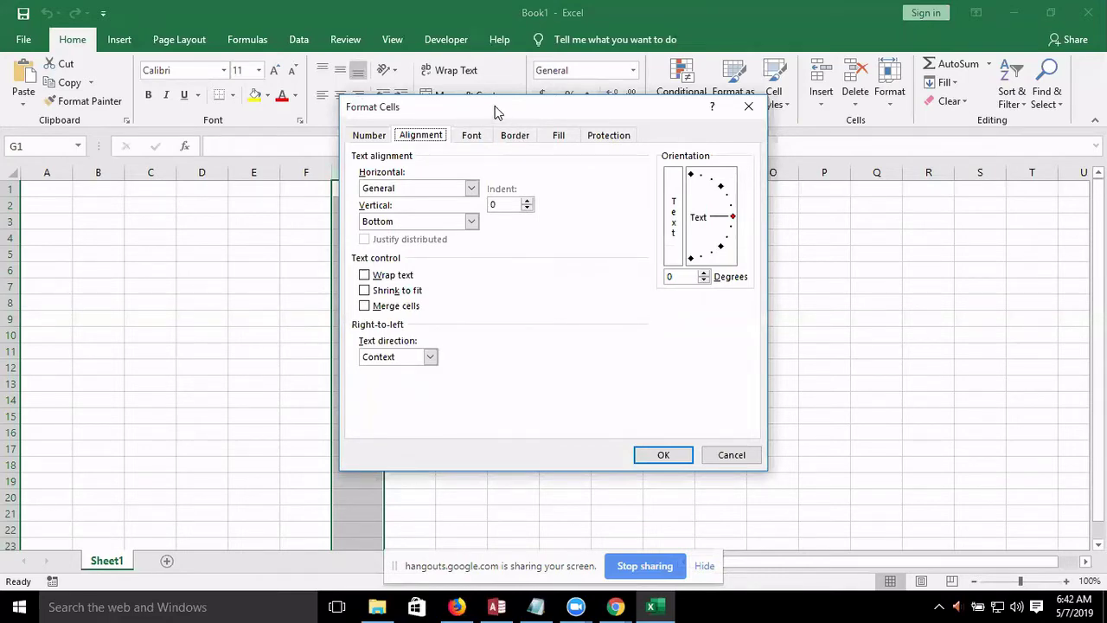
drag(493, 109, 491, 116)
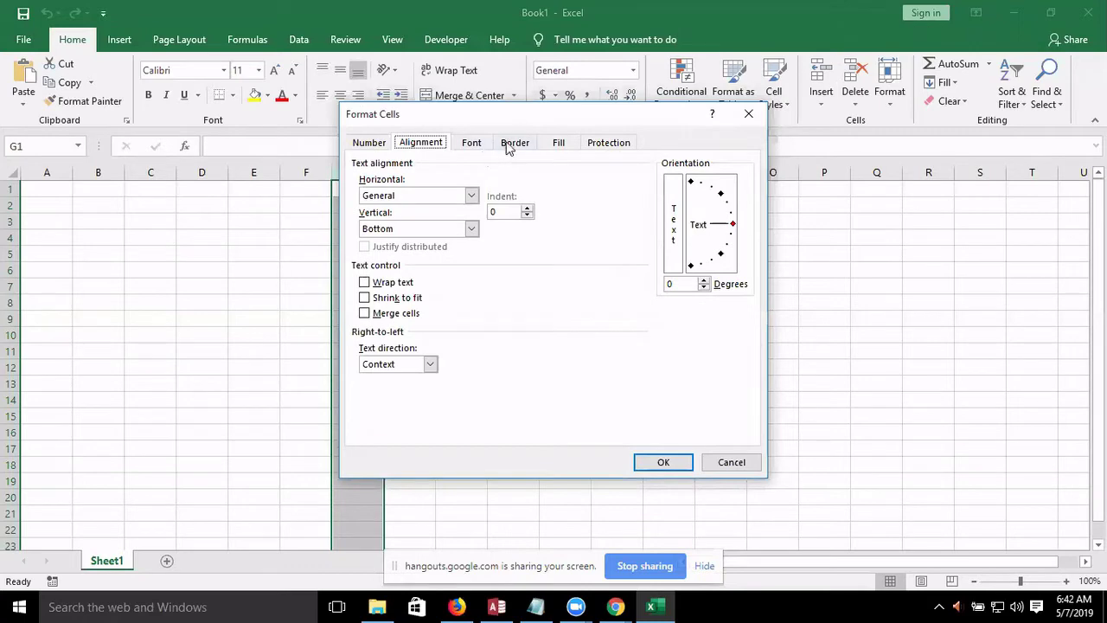
click(510, 144)
click(479, 144)
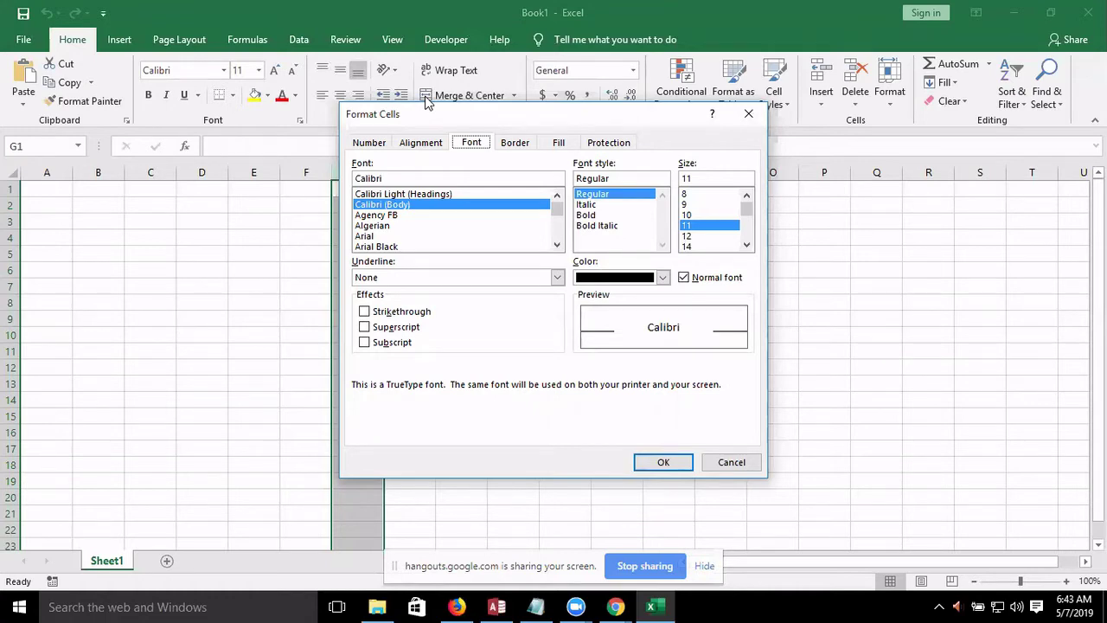
click(746, 117)
Rename the Sheet1 worksheet tab to 'Data'
click(251, 245)
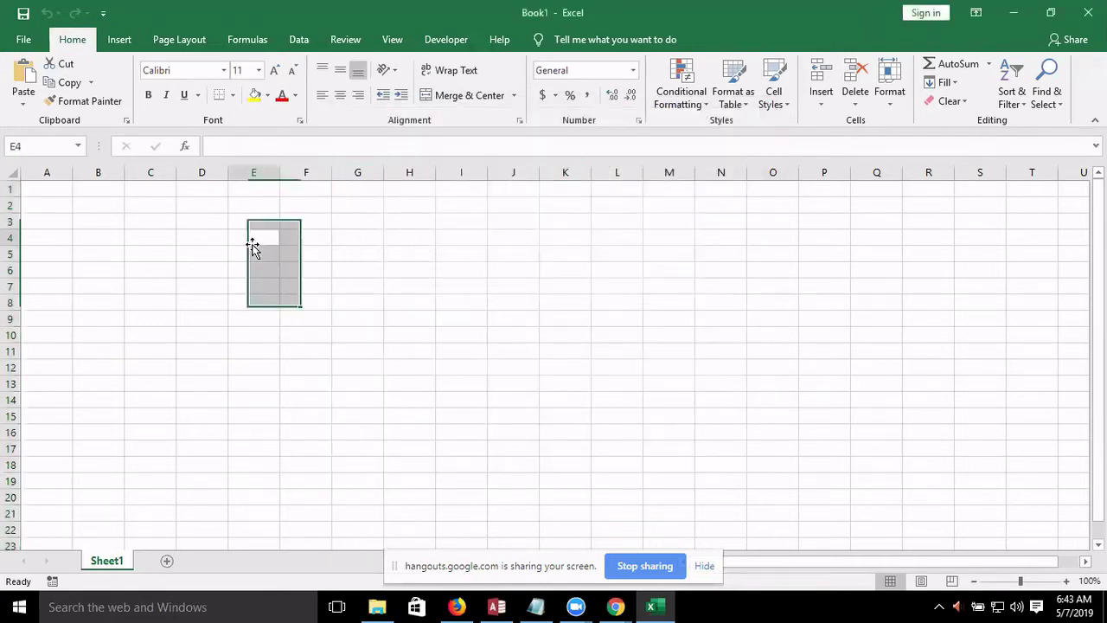
key(Up)
key(Up)
key(Up)
key(Left)
key(Left)
key(Left)
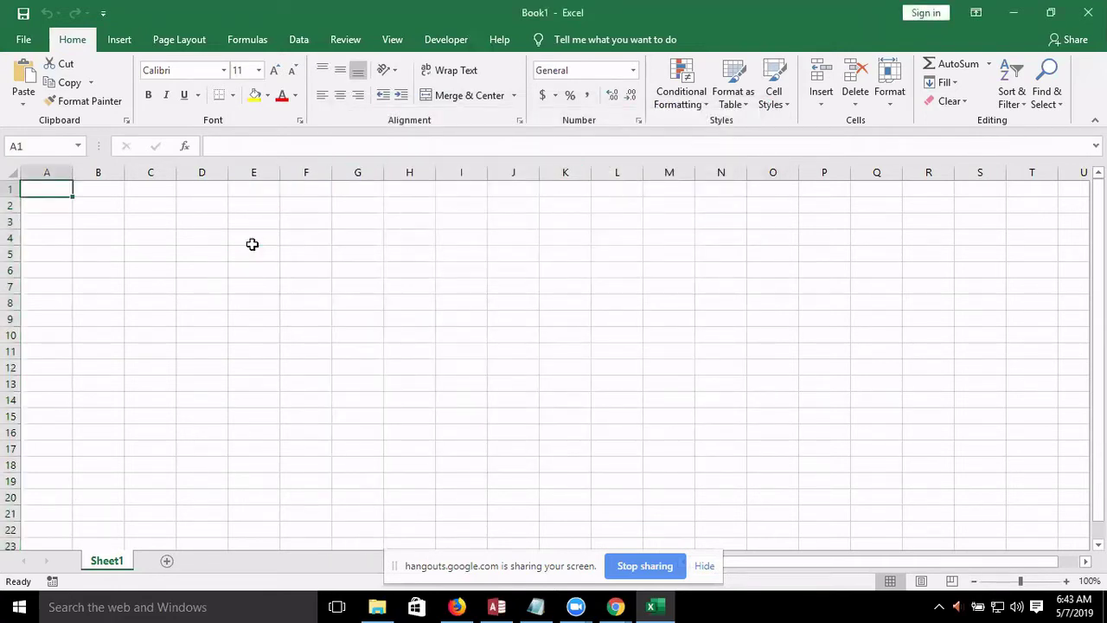
double_click(117, 566)
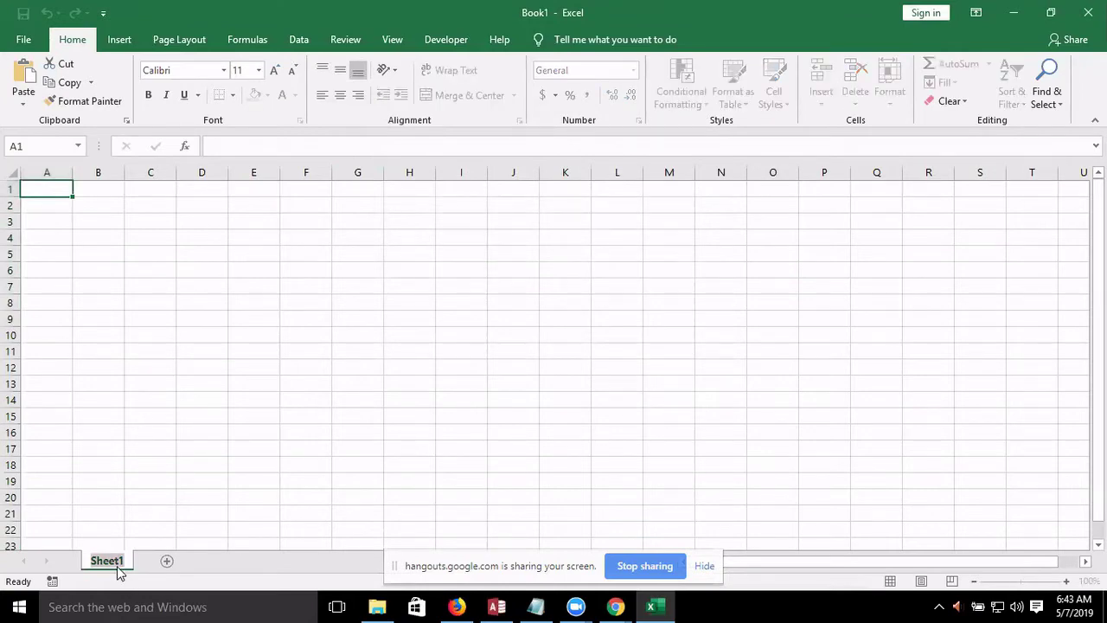
text(D)
text(ata)
click(139, 464)
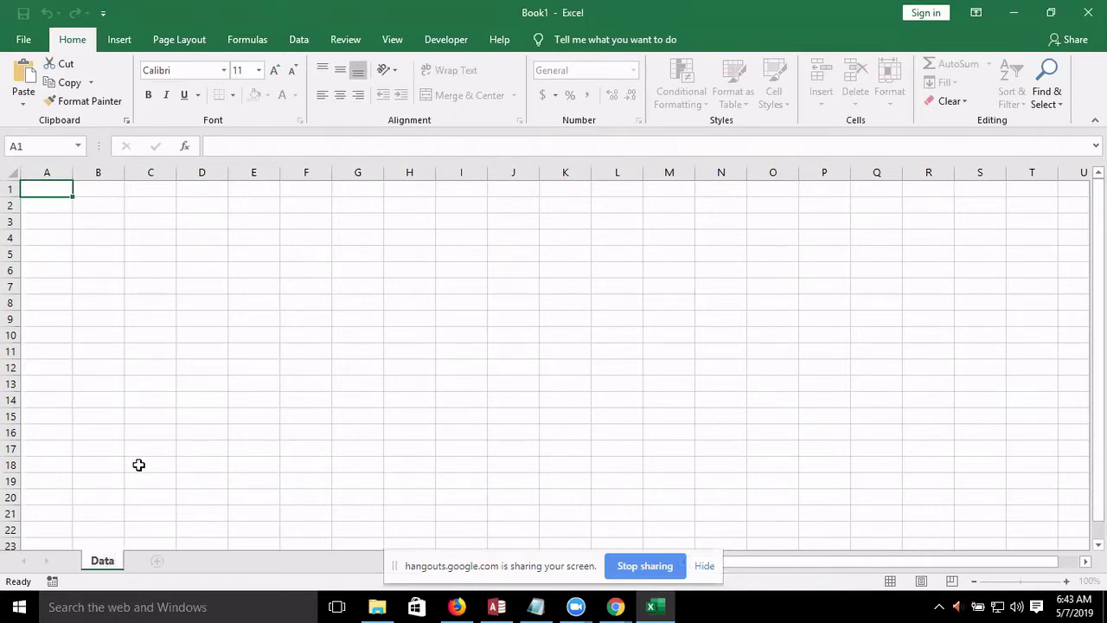
Enter the headers ID, Date, Time and Name across A1:D1
click(44, 187)
text(I)
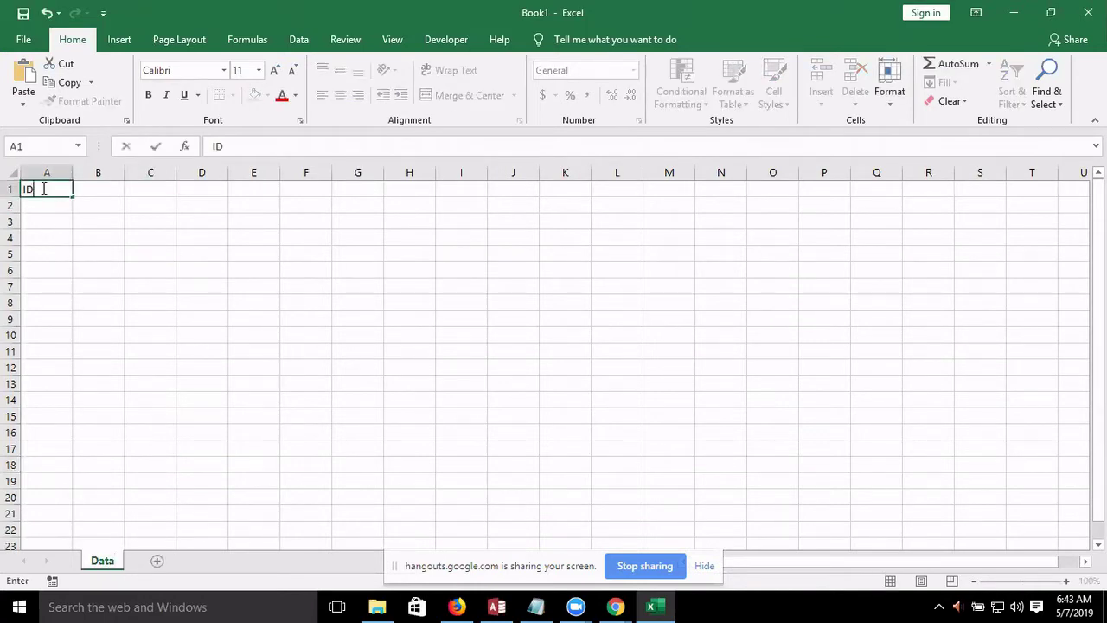
text(D)
key(Tab)
text(D)
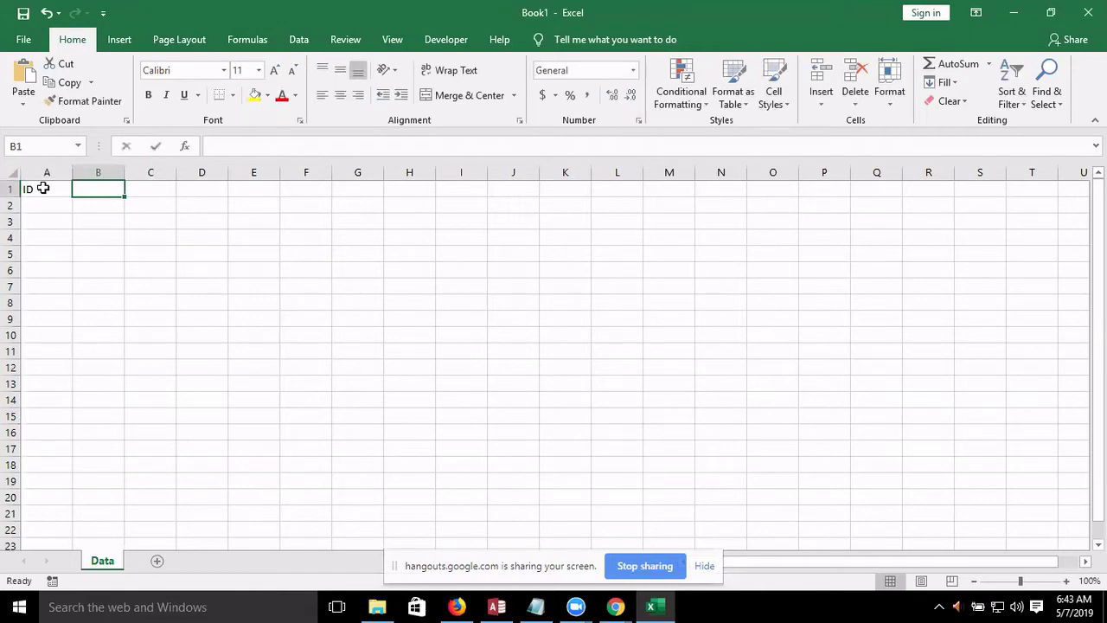
text(ate)
key(Tab)
text(T)
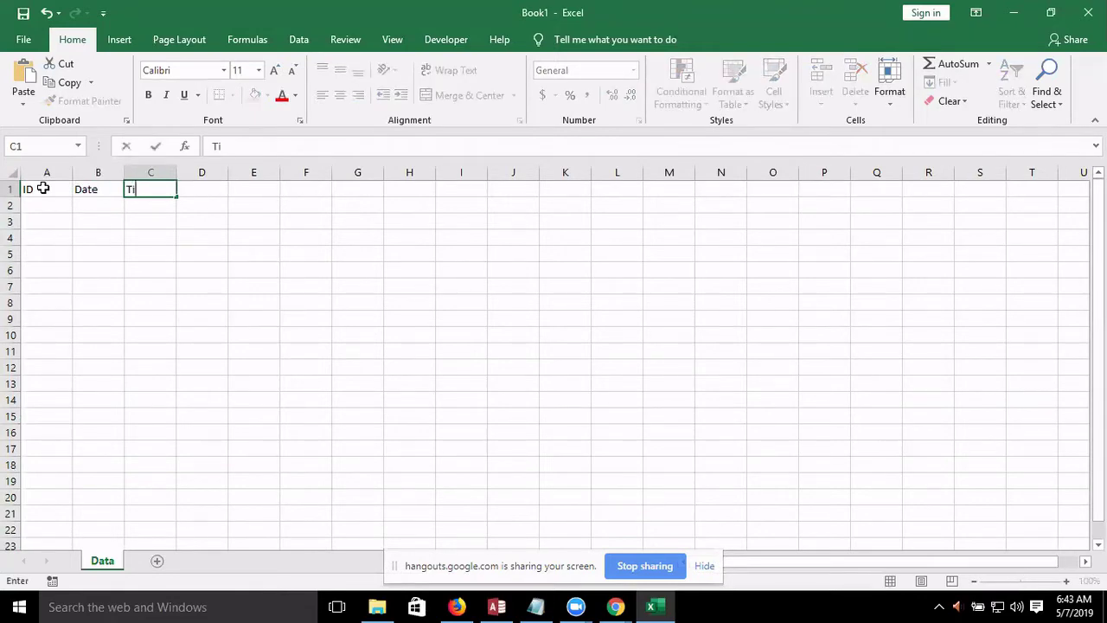
text(ime)
key(Tab)
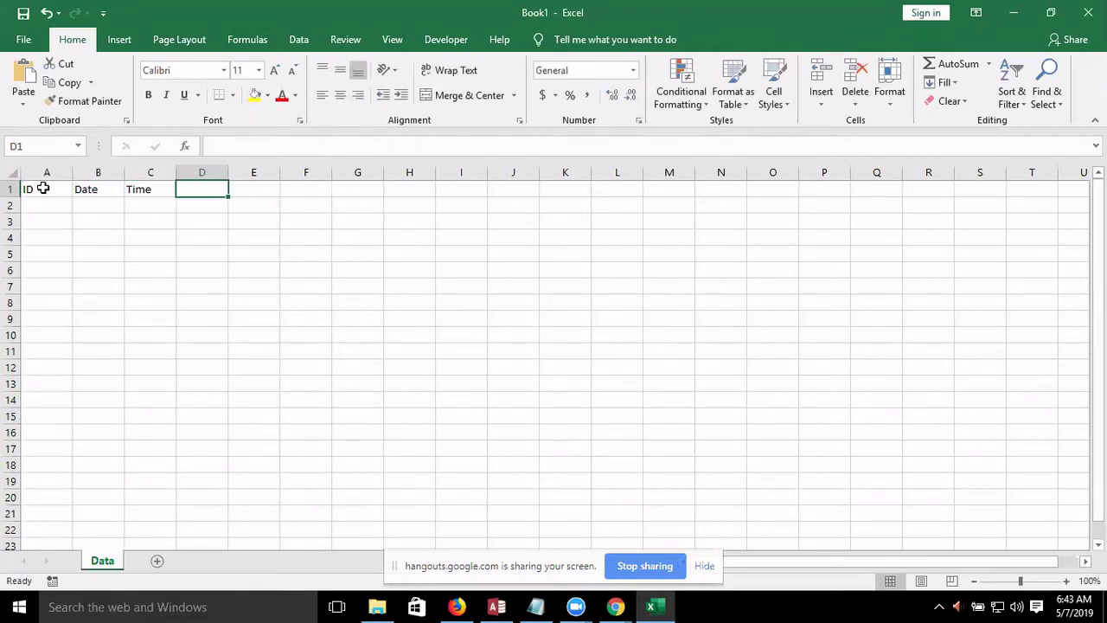
text(Name)
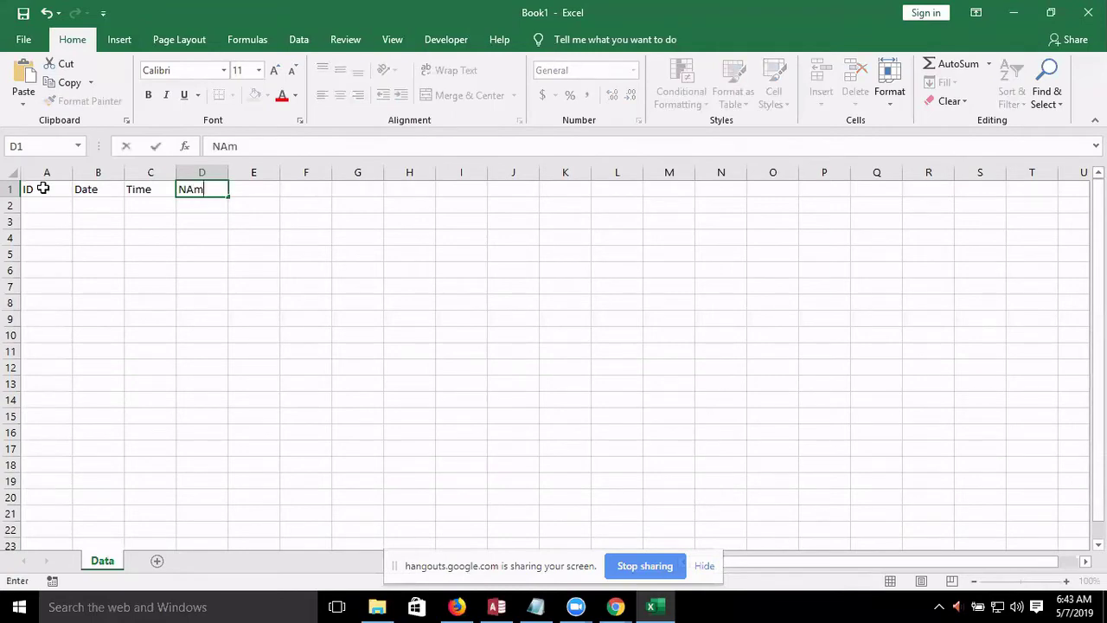
key(Tab)
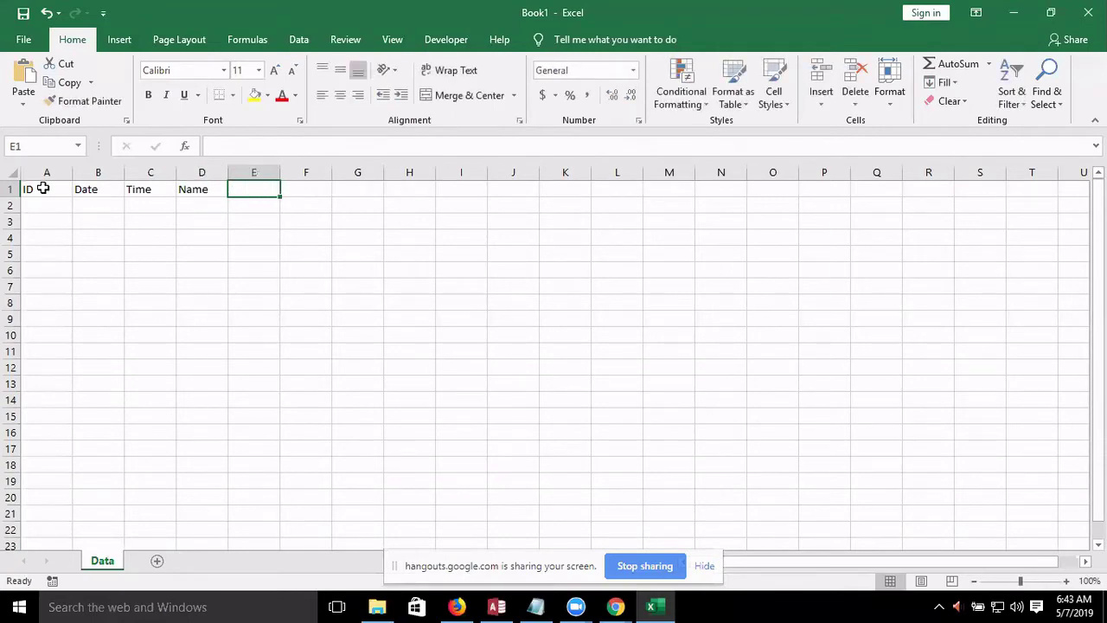
Add the City, Mobile and Amt headers in E1:G1 to finish the row
text(Ci)
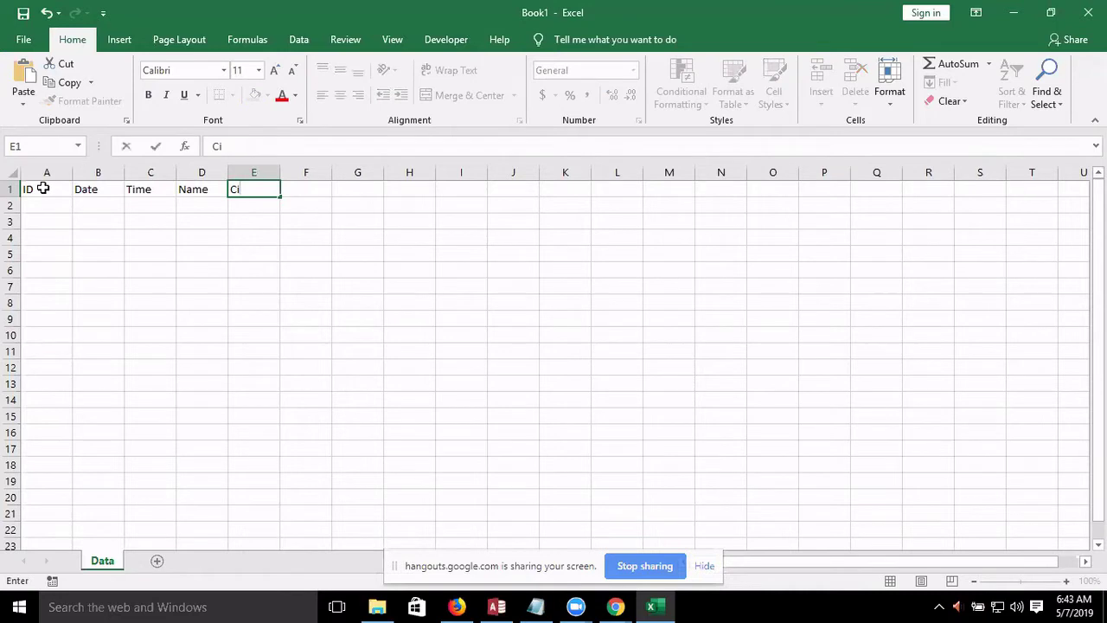
text(ty)
key(Tab)
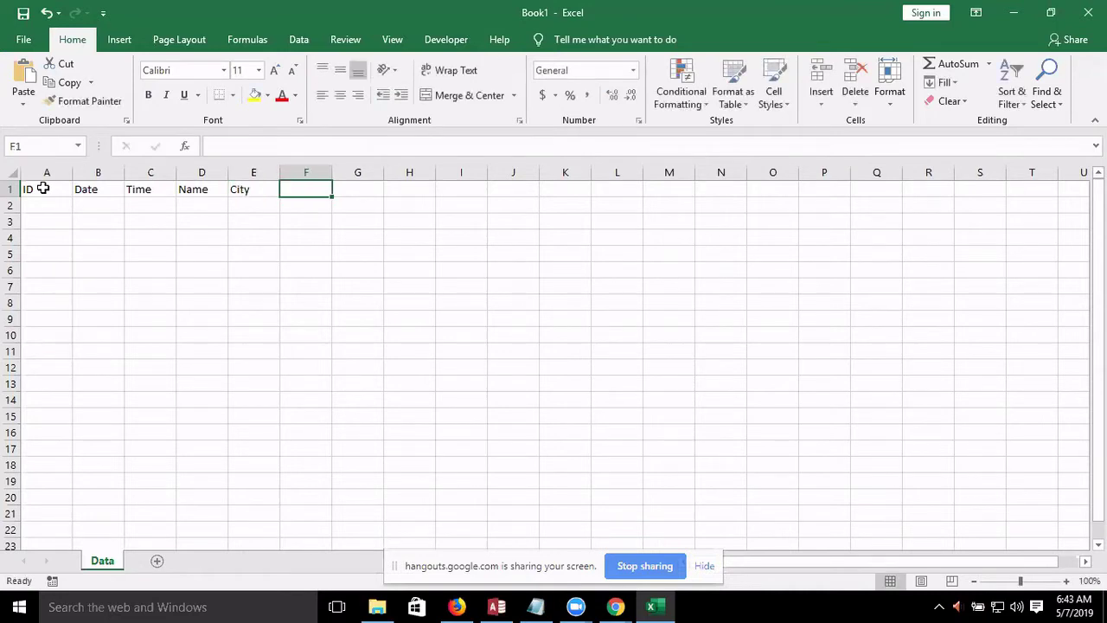
text(Mo)
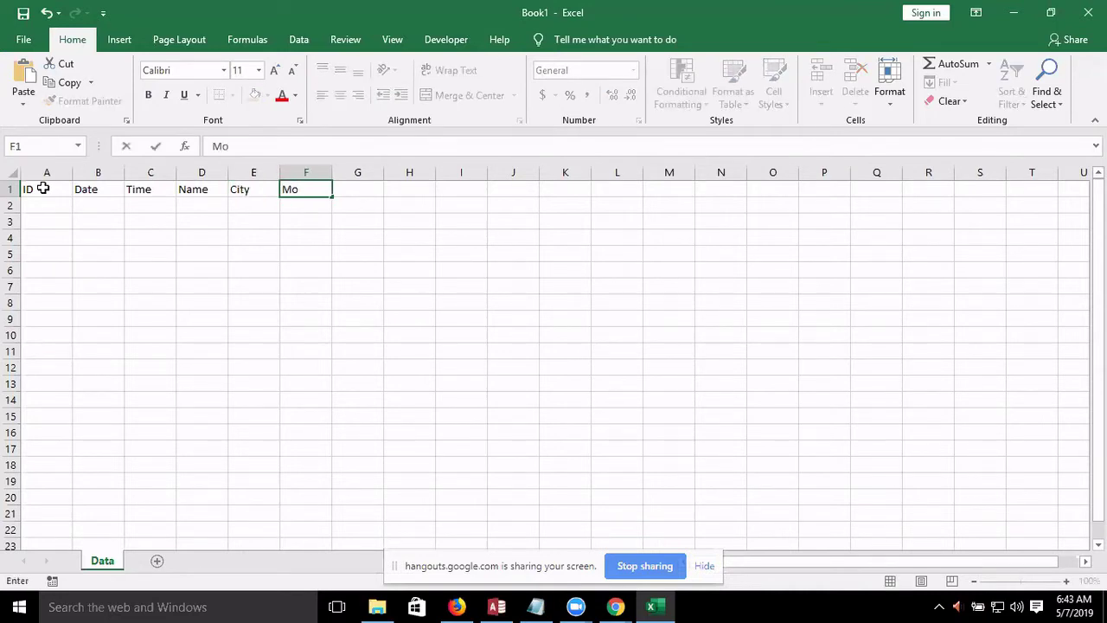
text(bile)
key(Tab)
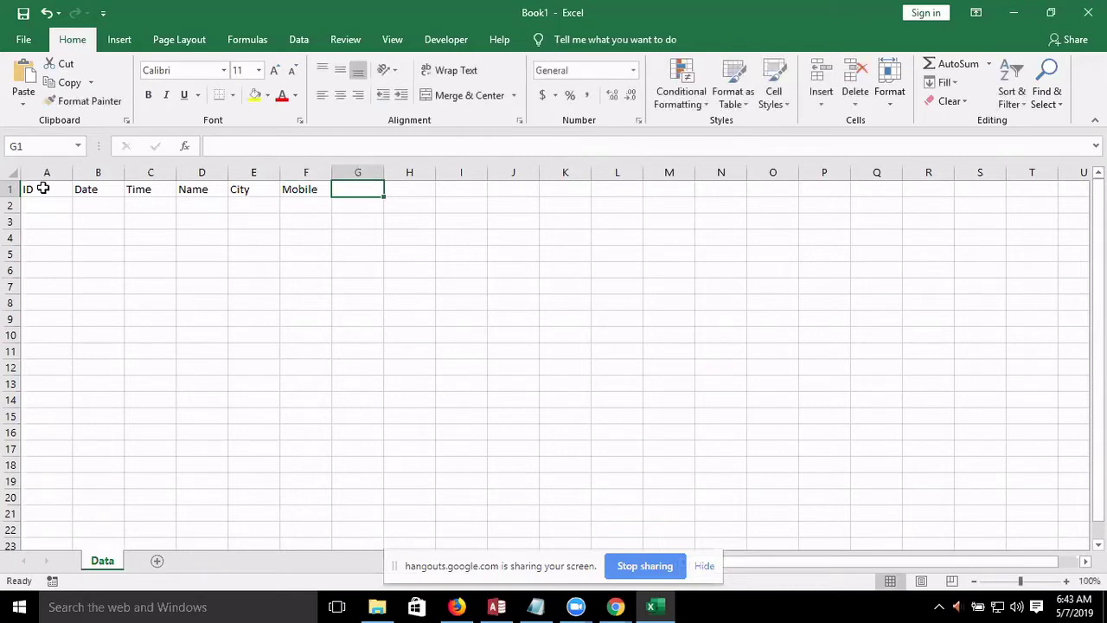
text(Amt)
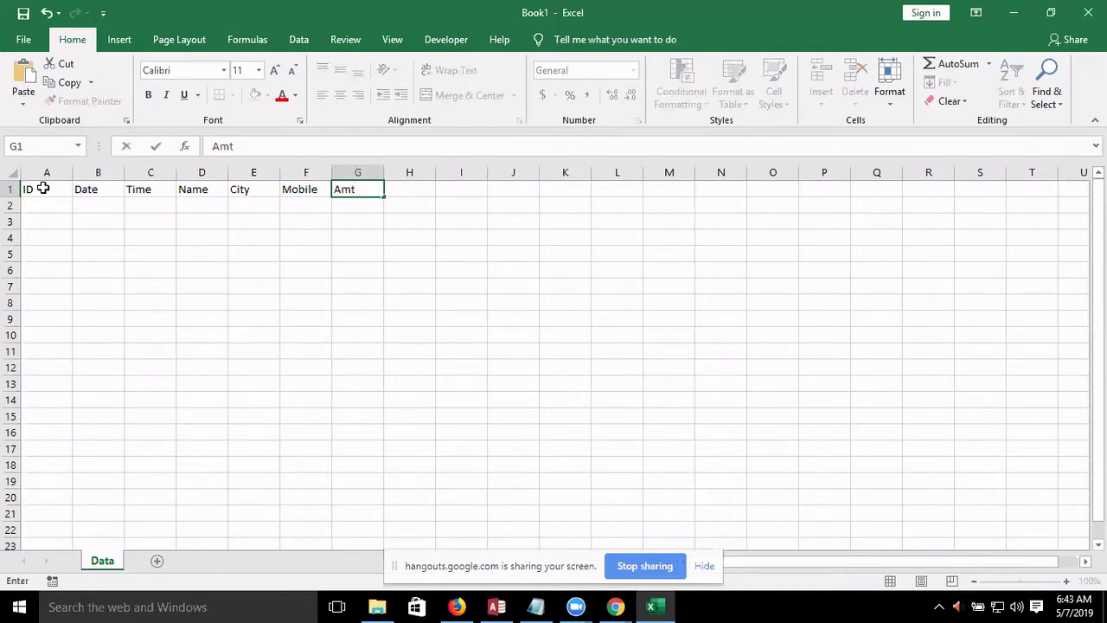
key(Return)
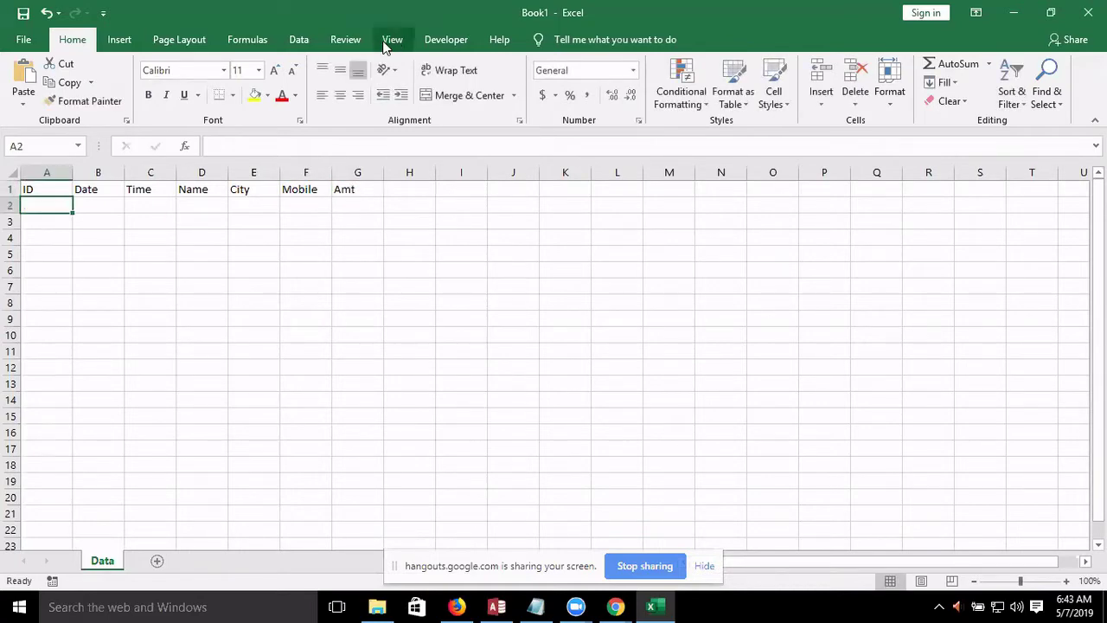
Open the Visual Basic editor from the Developer tab and insert a new UserForm
click(430, 44)
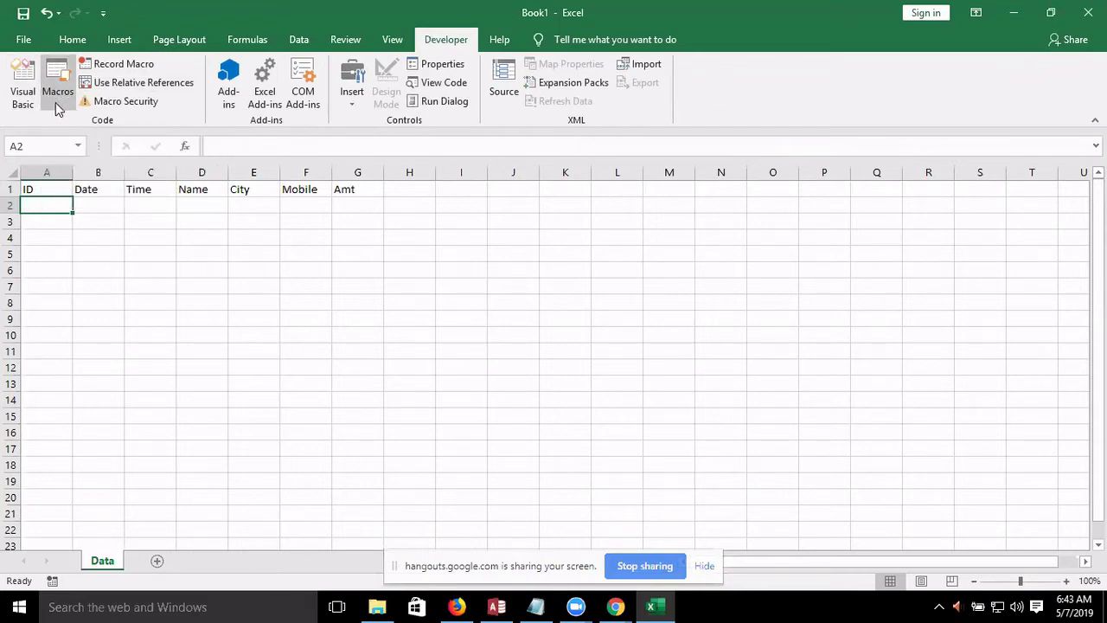
click(24, 106)
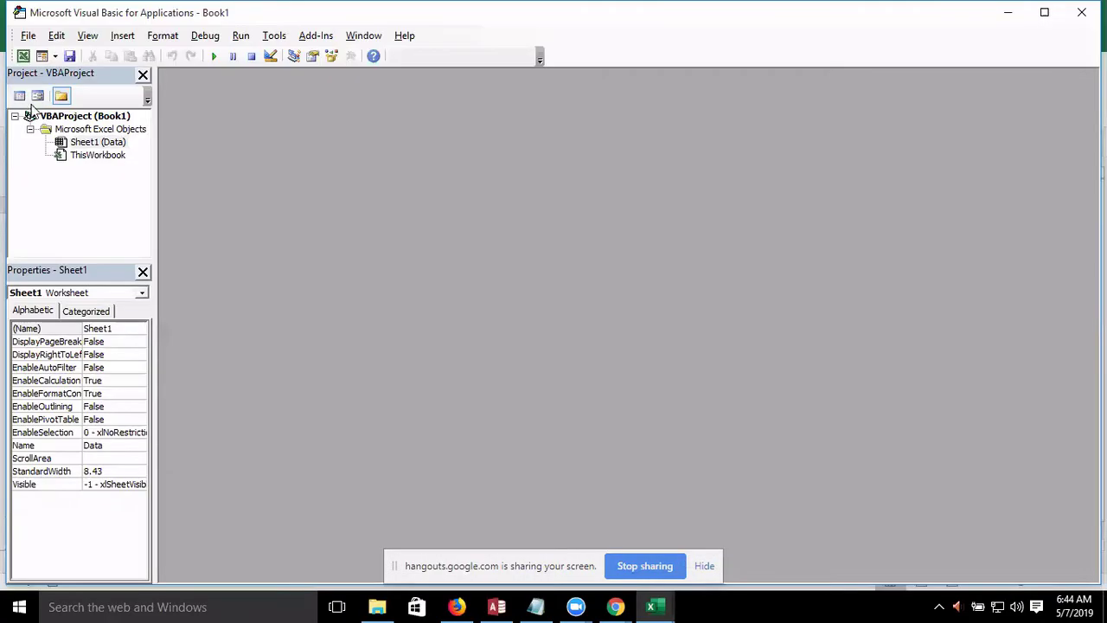
click(126, 36)
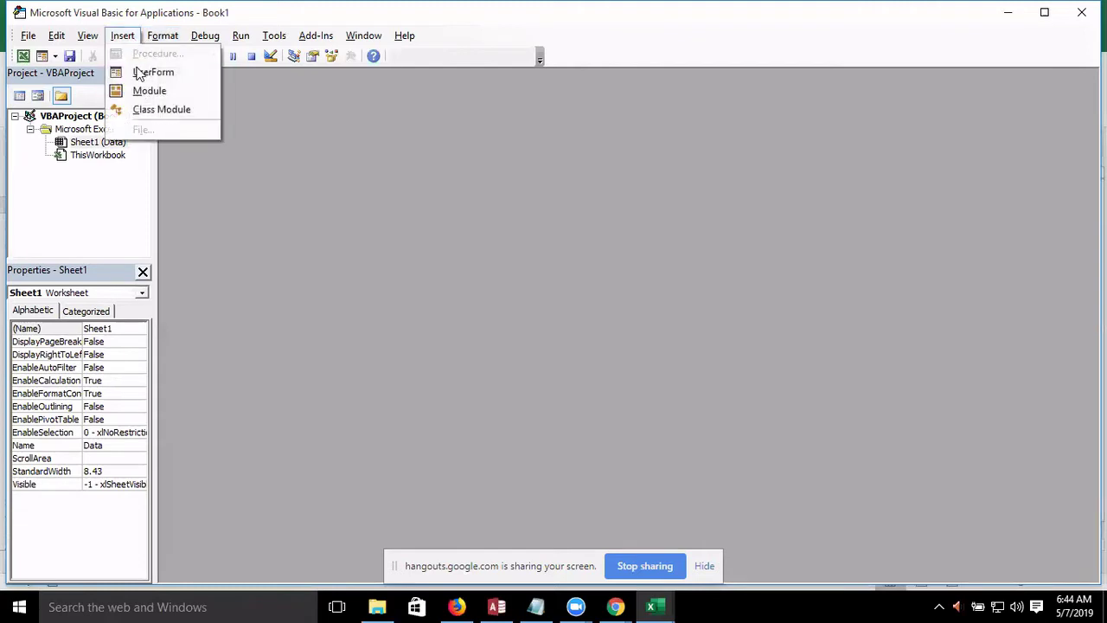
click(138, 75)
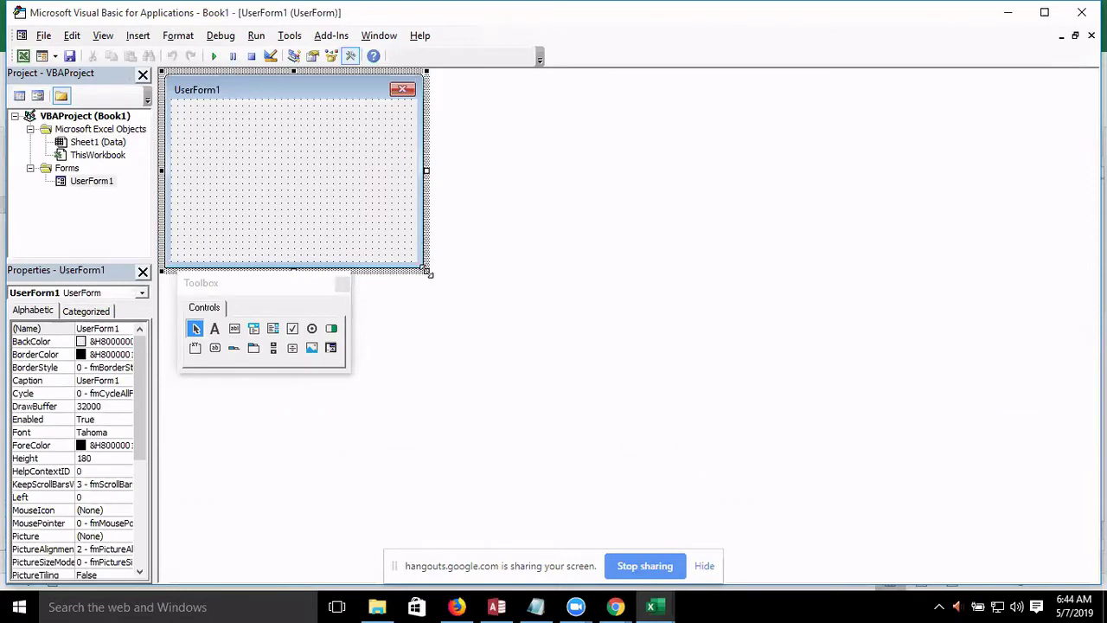
Enlarge UserForm1, move the Toolbox aside, and draw a wide label across the form's top
drag(426, 270, 561, 393)
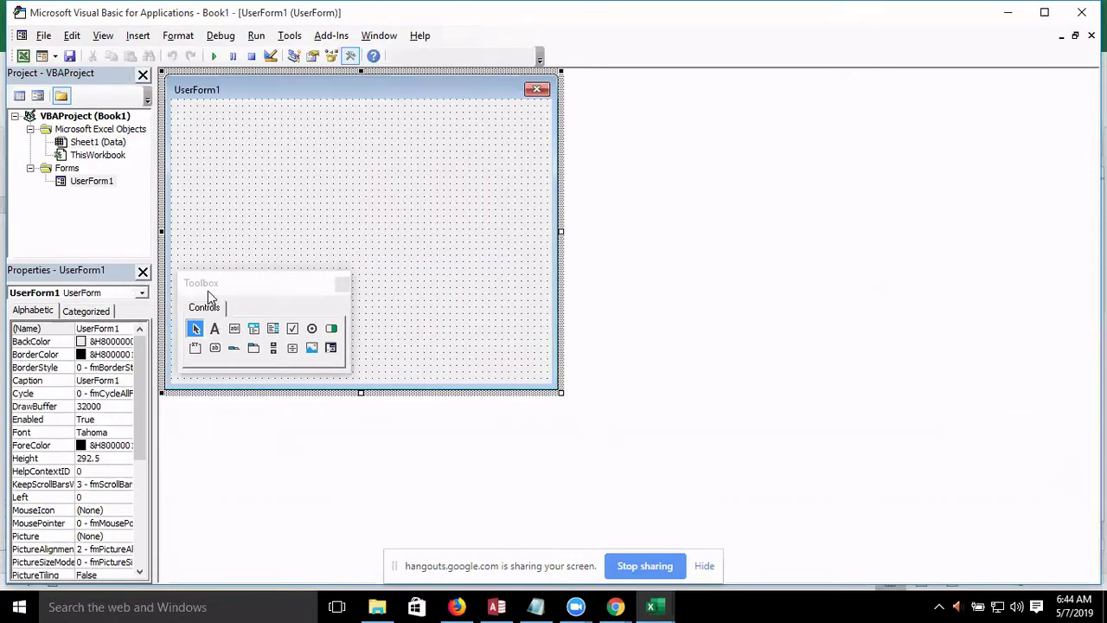
drag(207, 291, 604, 184)
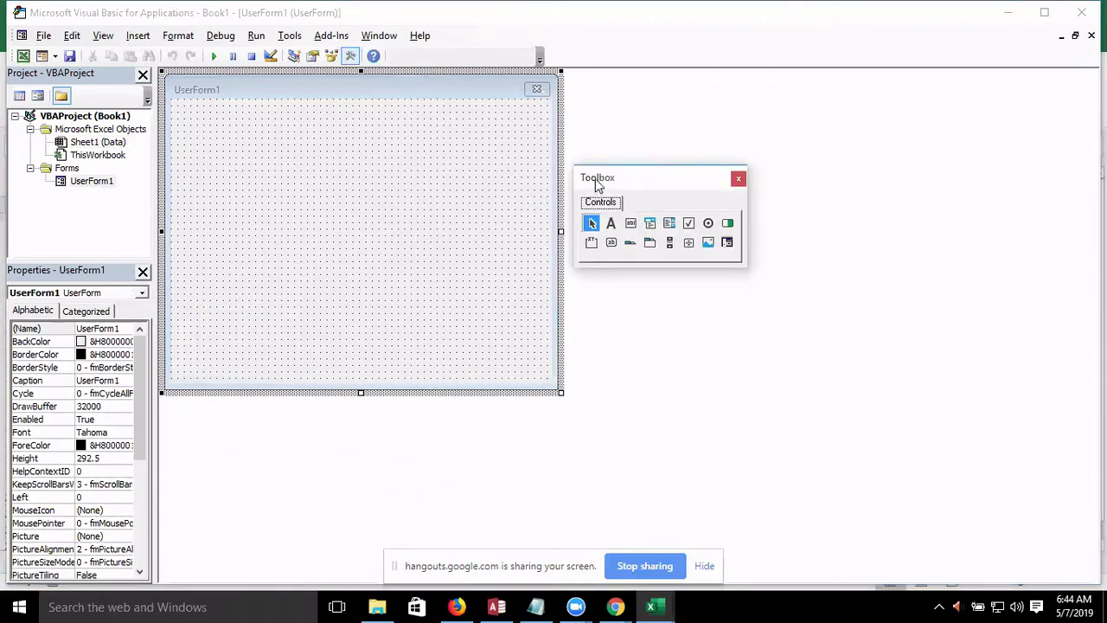
drag(596, 185, 588, 104)
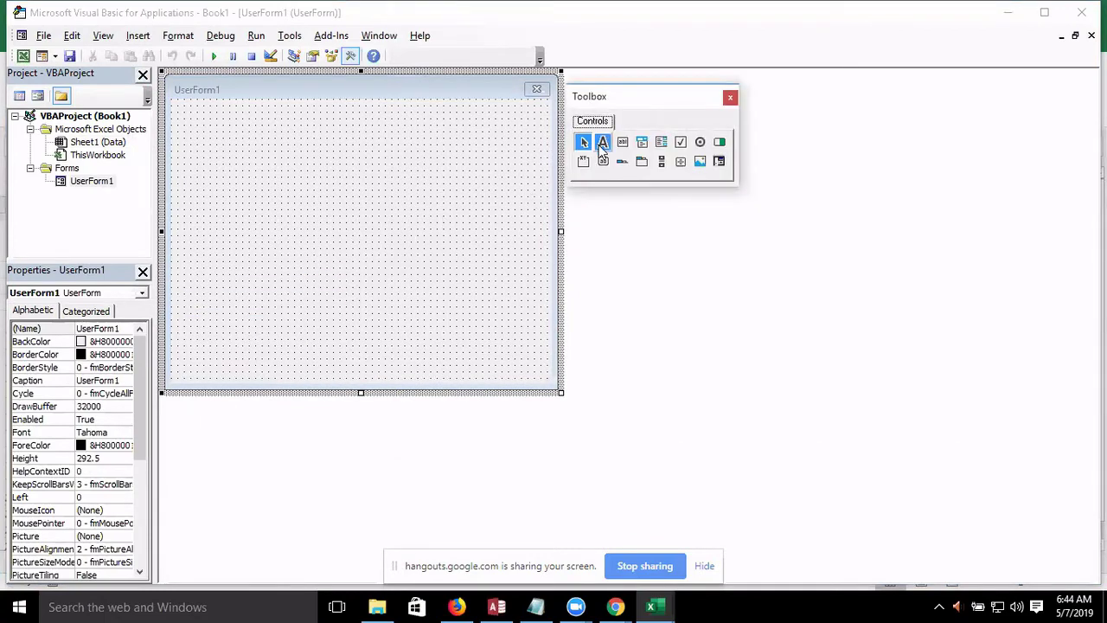
click(603, 142)
drag(245, 114, 471, 139)
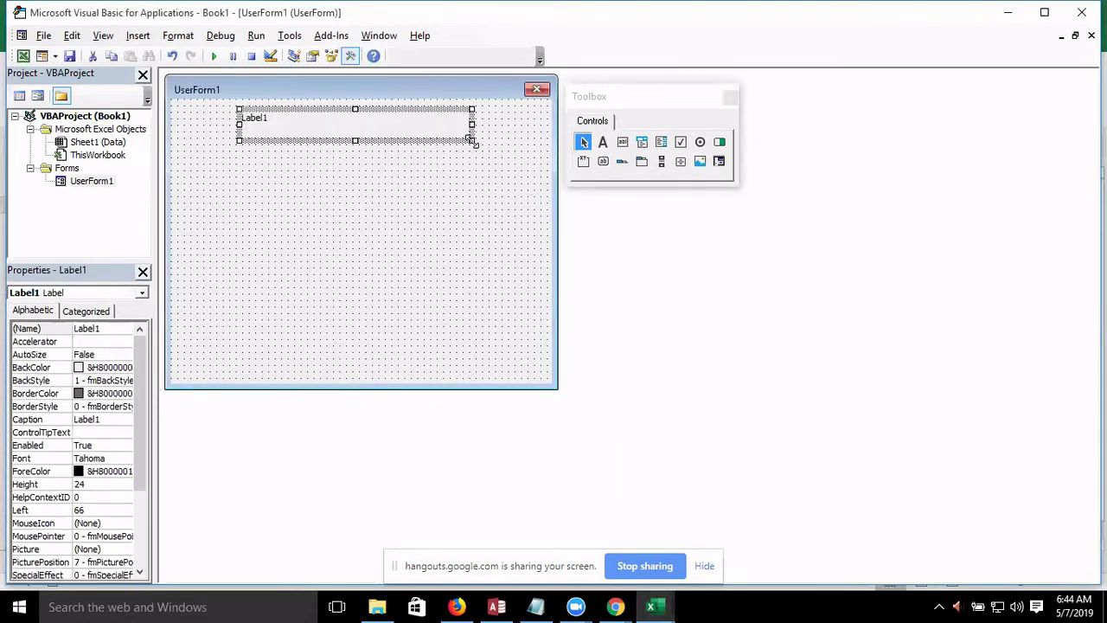
click(101, 421)
Set Label1's Caption property to 'Data Entry Form'
drag(105, 419, 69, 420)
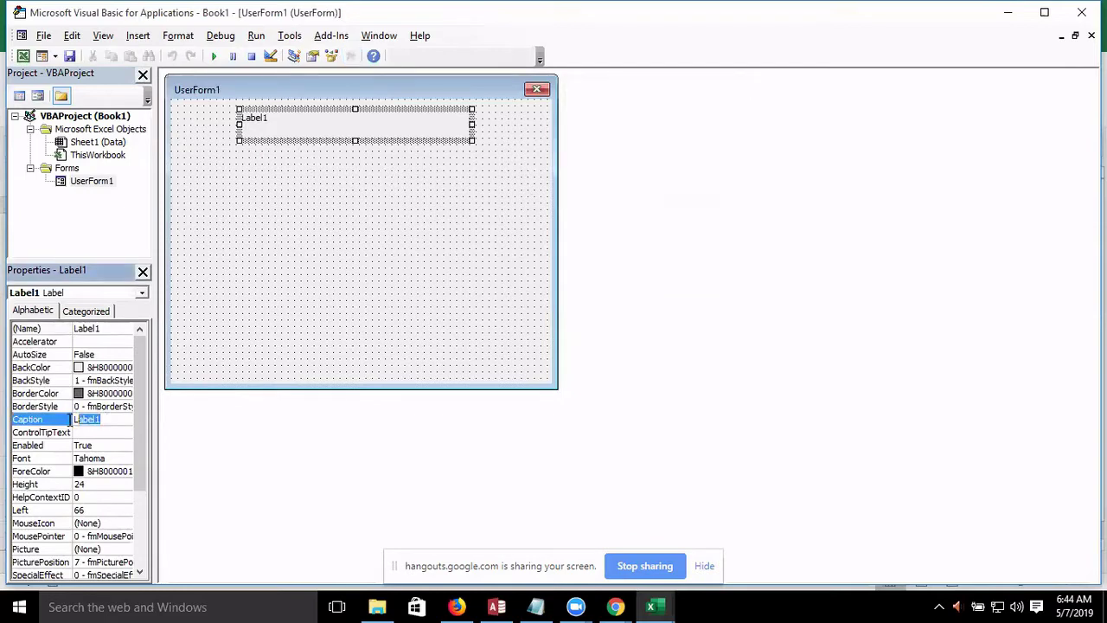
text(Da)
text(y )
text(orm)
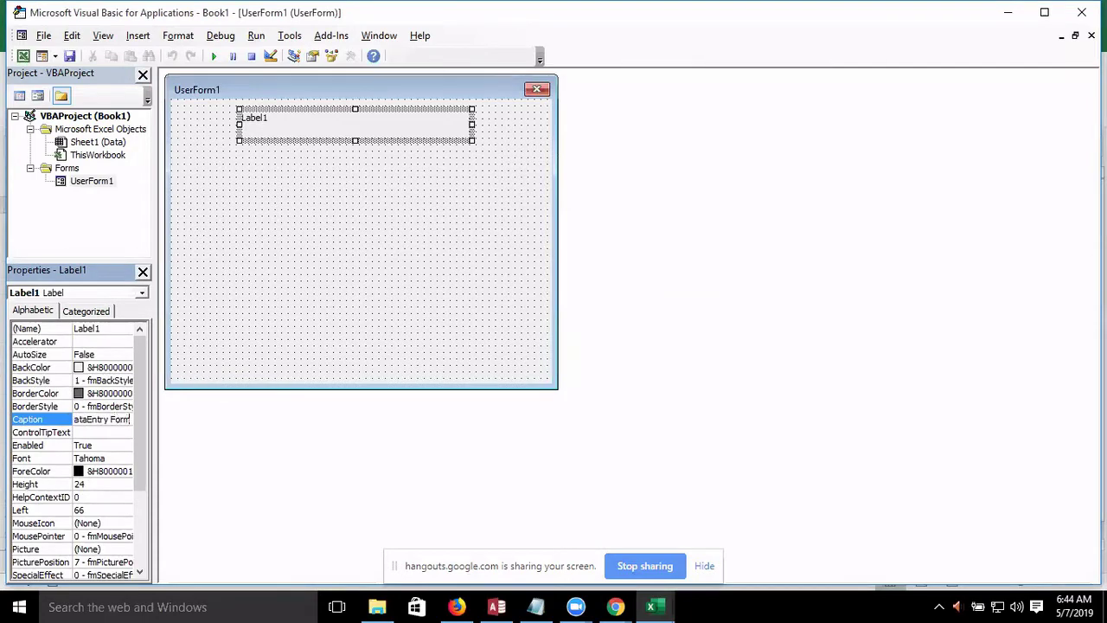
key(Tab)
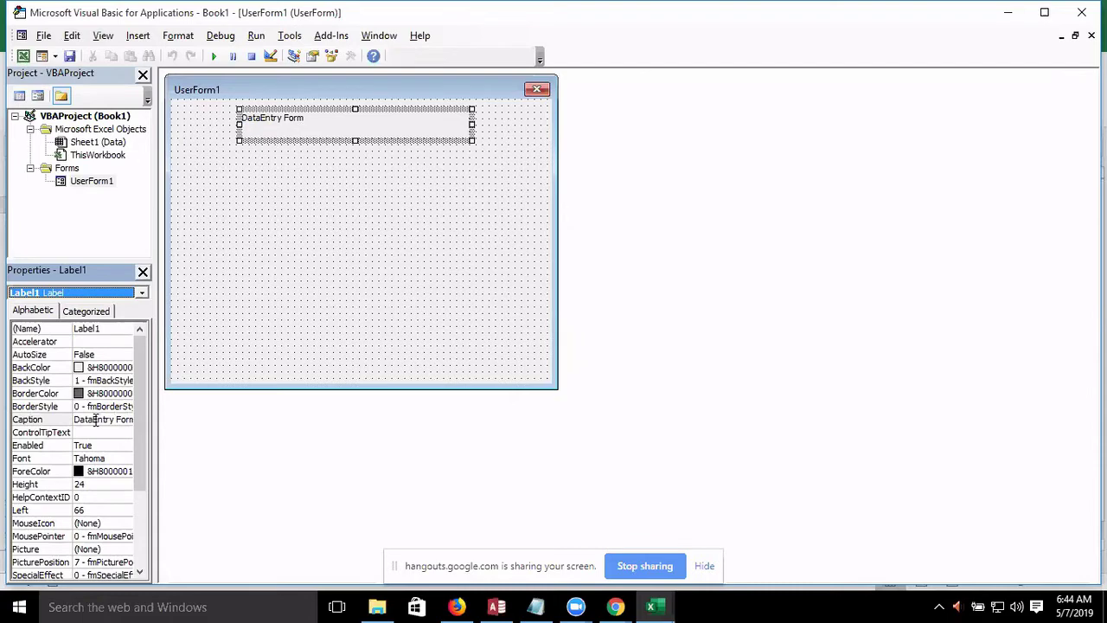
click(95, 420)
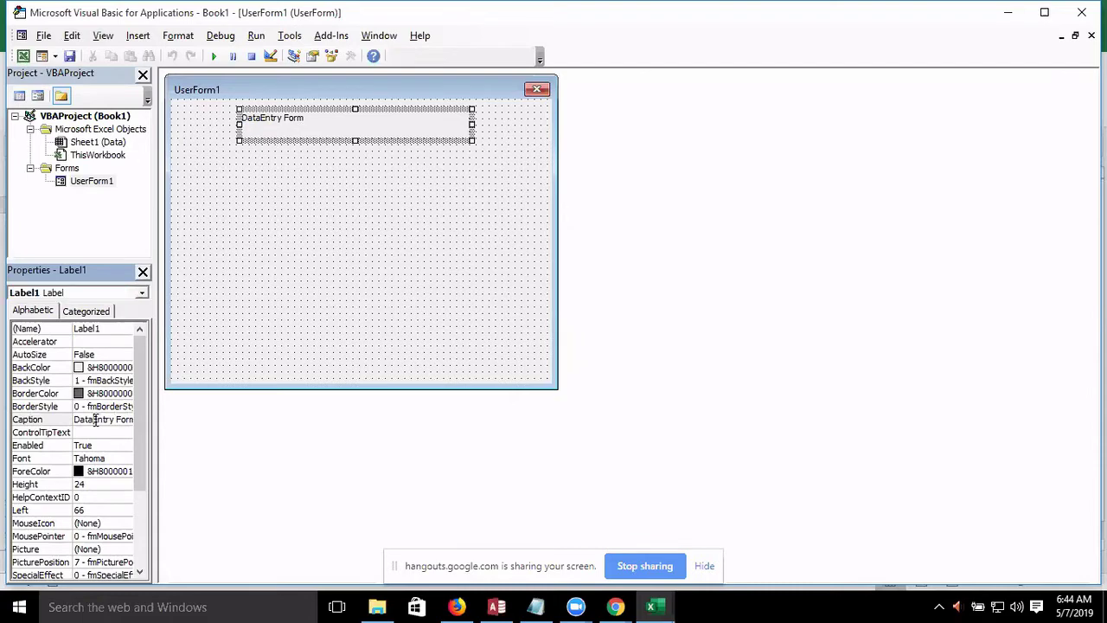
click(217, 375)
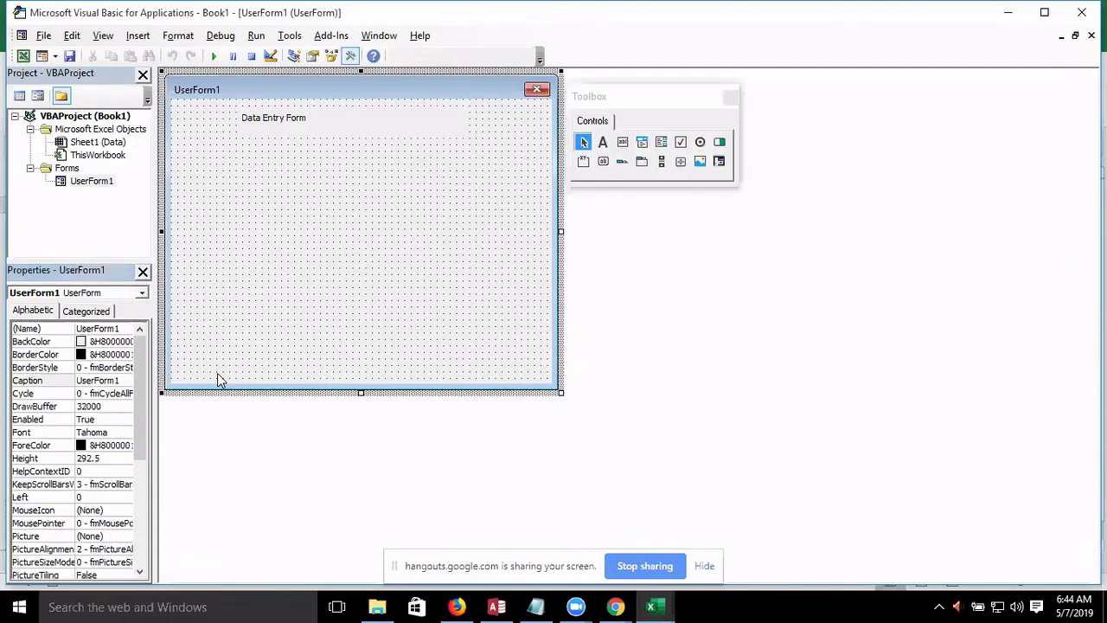
click(266, 132)
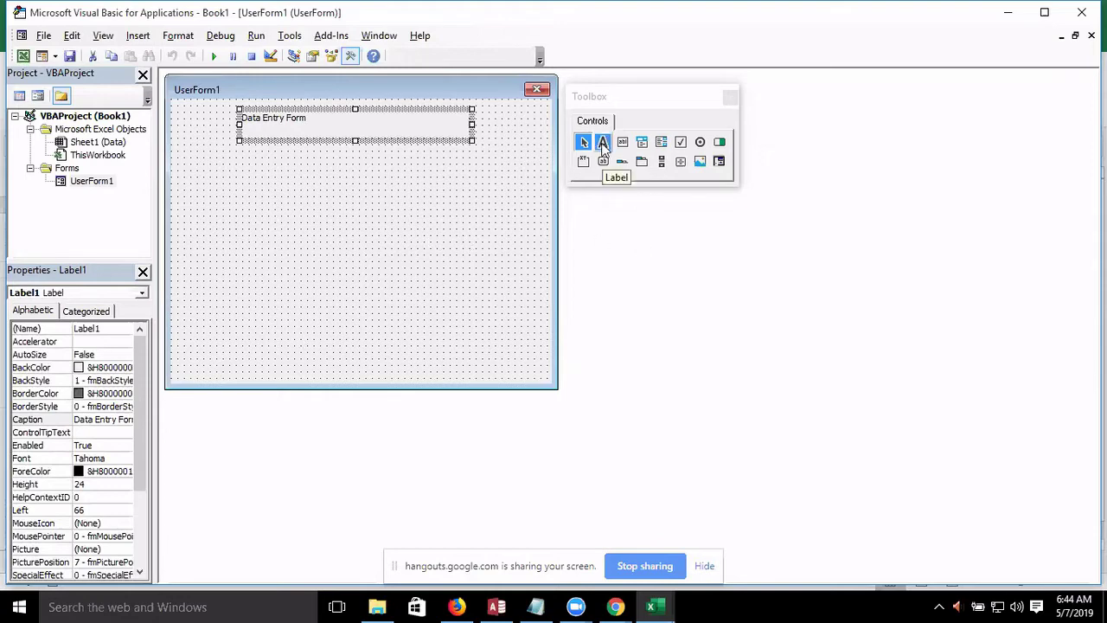
click(117, 457)
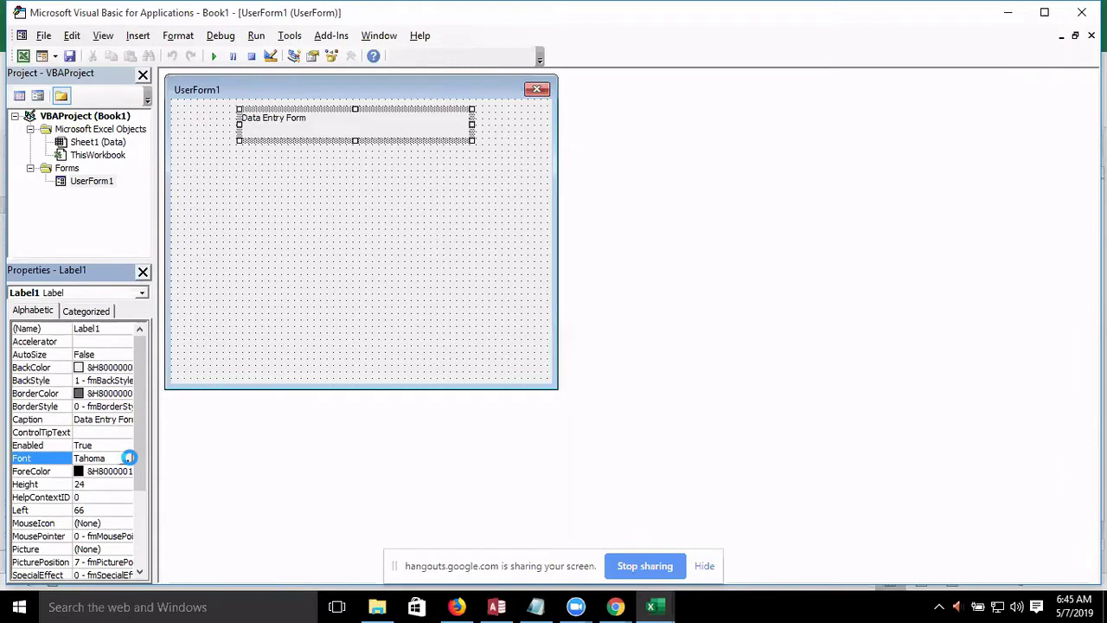
Make the heading bold 16-point, autosize it and move it toward the form's centre
click(128, 458)
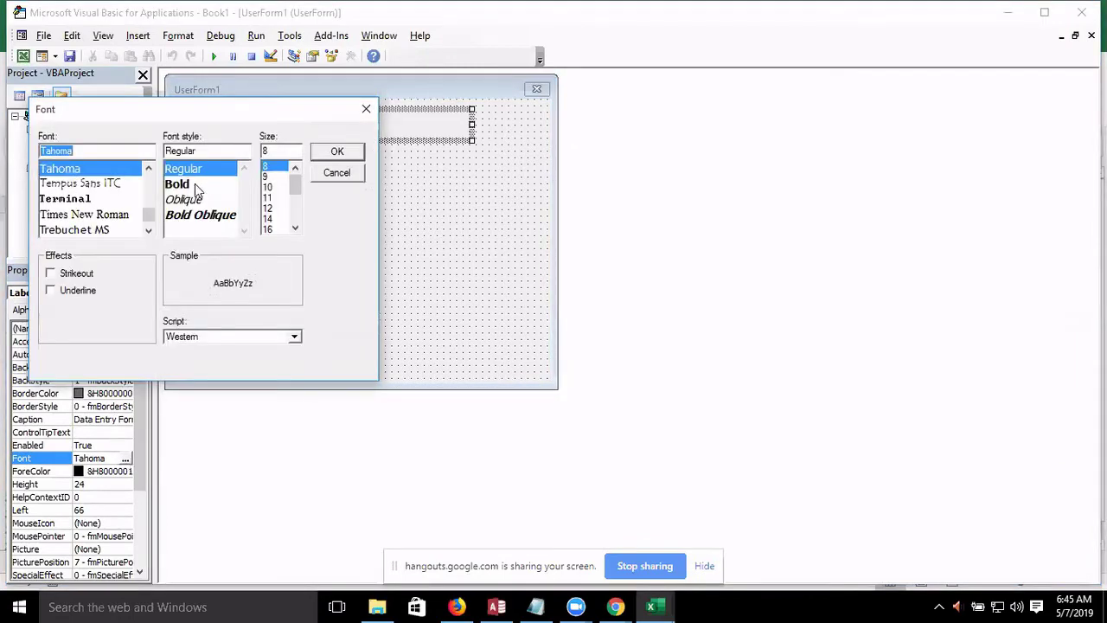
click(197, 186)
click(275, 229)
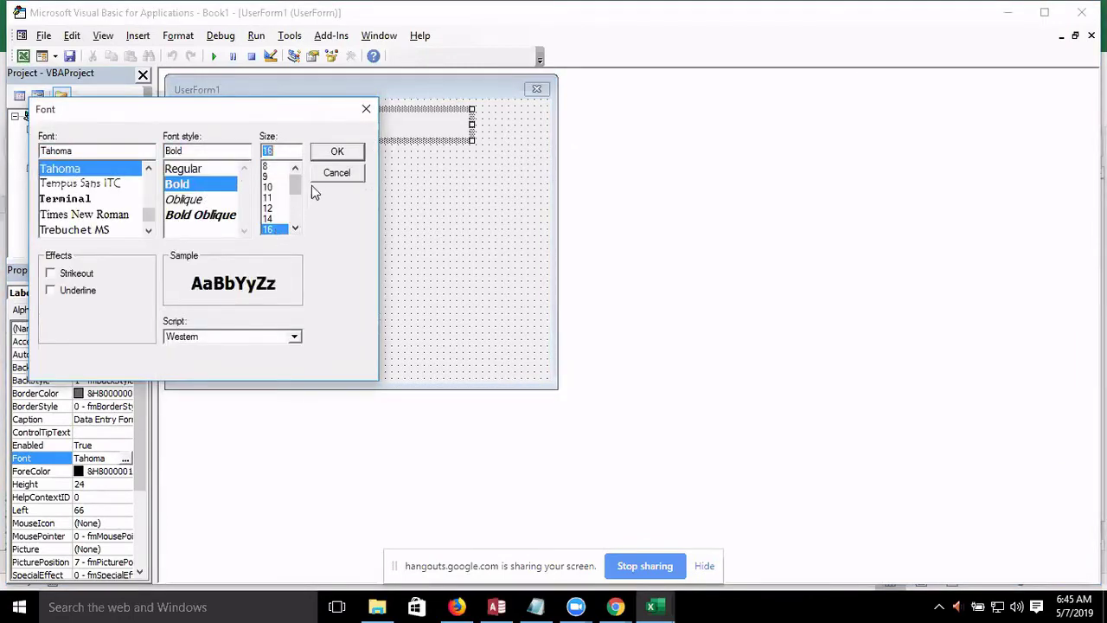
click(336, 152)
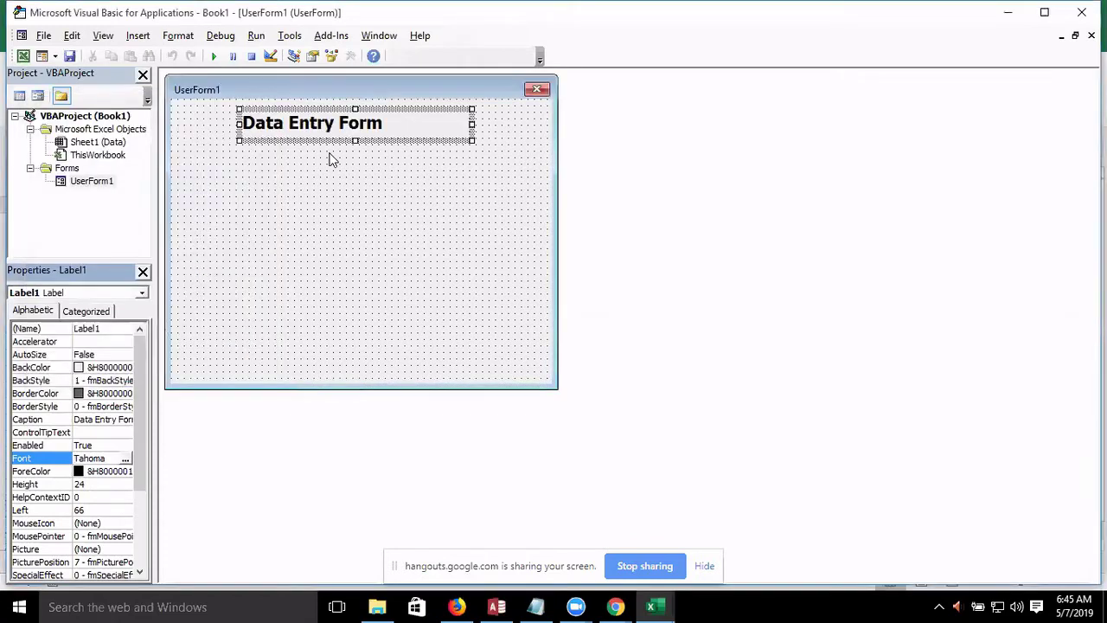
double_click(472, 140)
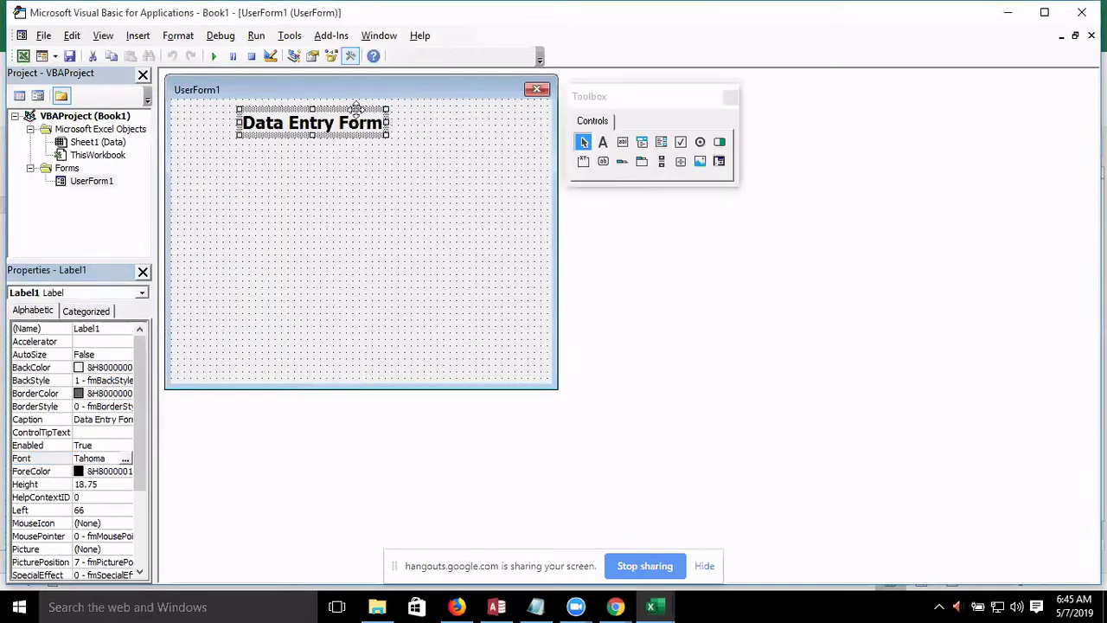
drag(356, 109, 386, 113)
Change the UserForm's Caption from UserForm1 to 'Data Entry'
click(354, 187)
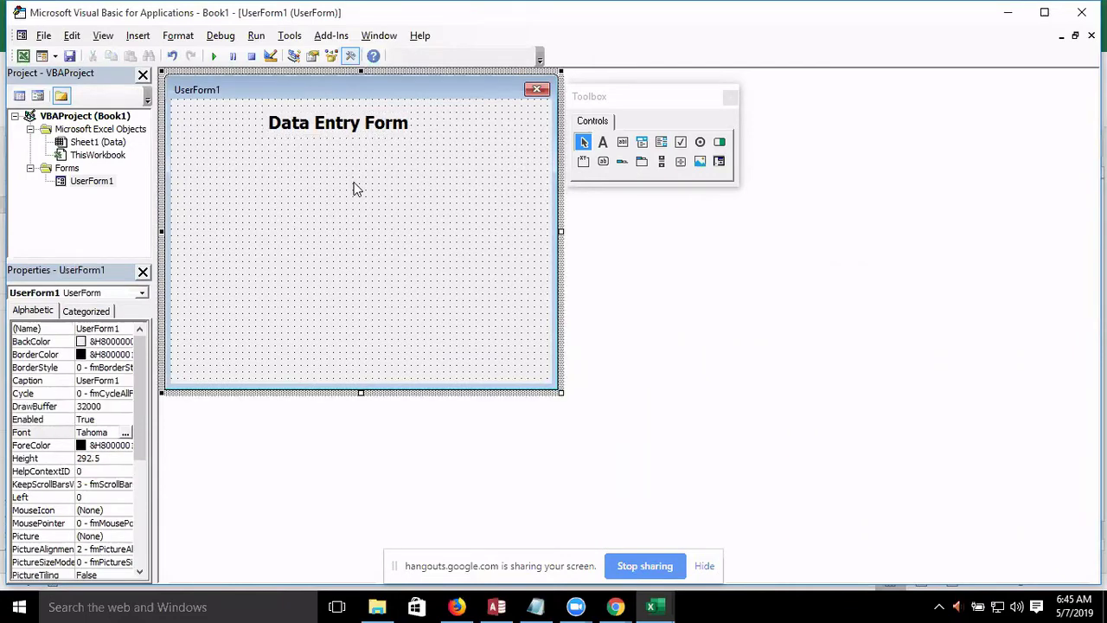
click(122, 379)
click(55, 384)
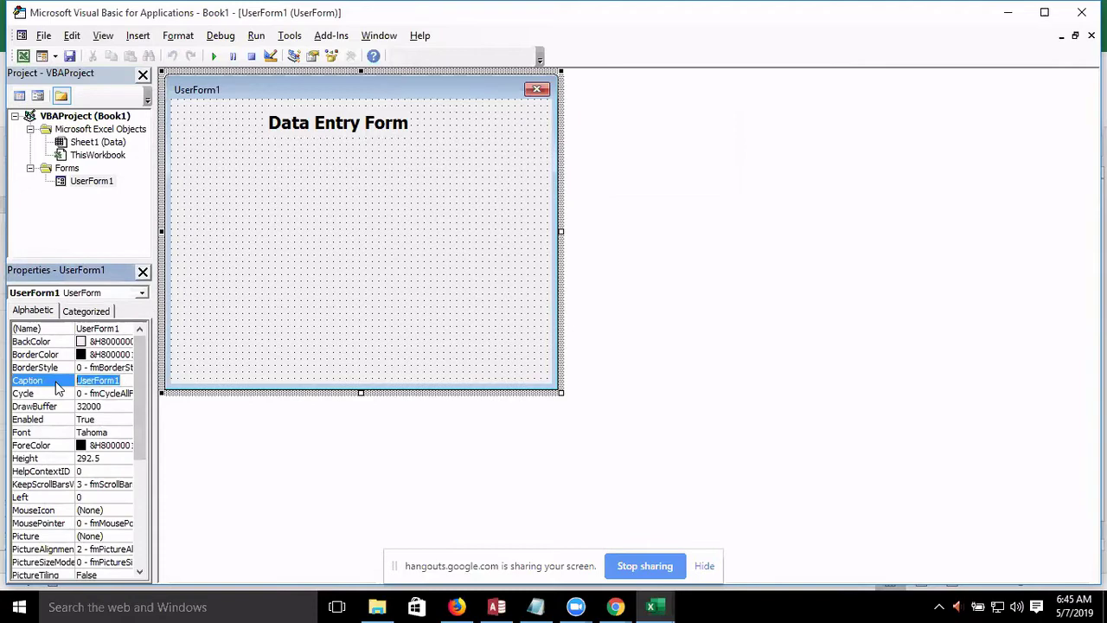
key(BackSpace)
text(Data E)
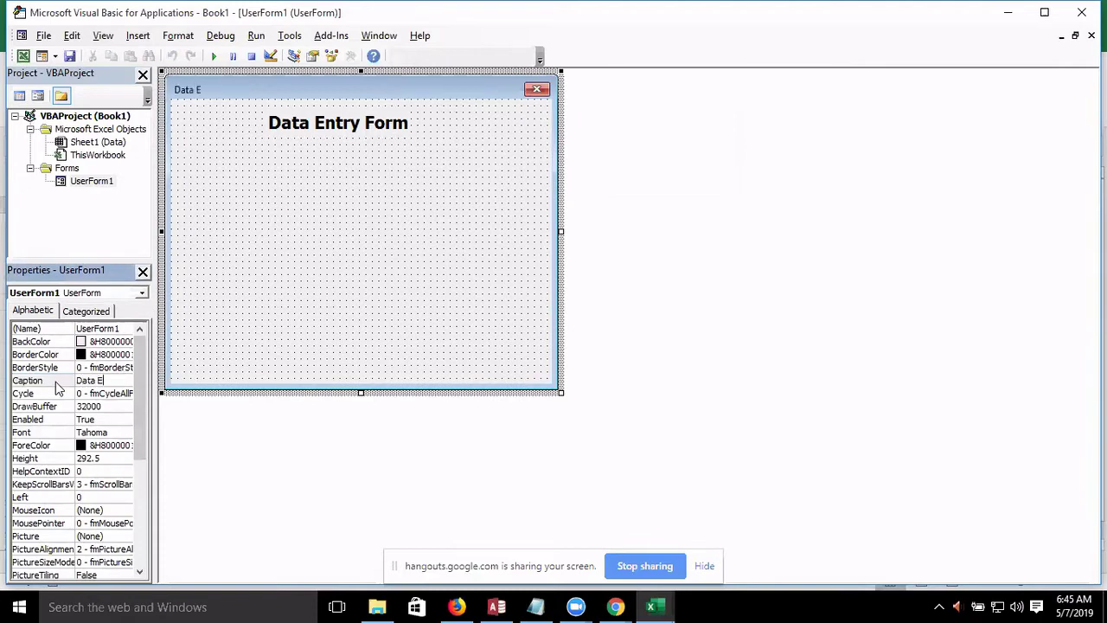
text(ntr)
text(y)
click(281, 332)
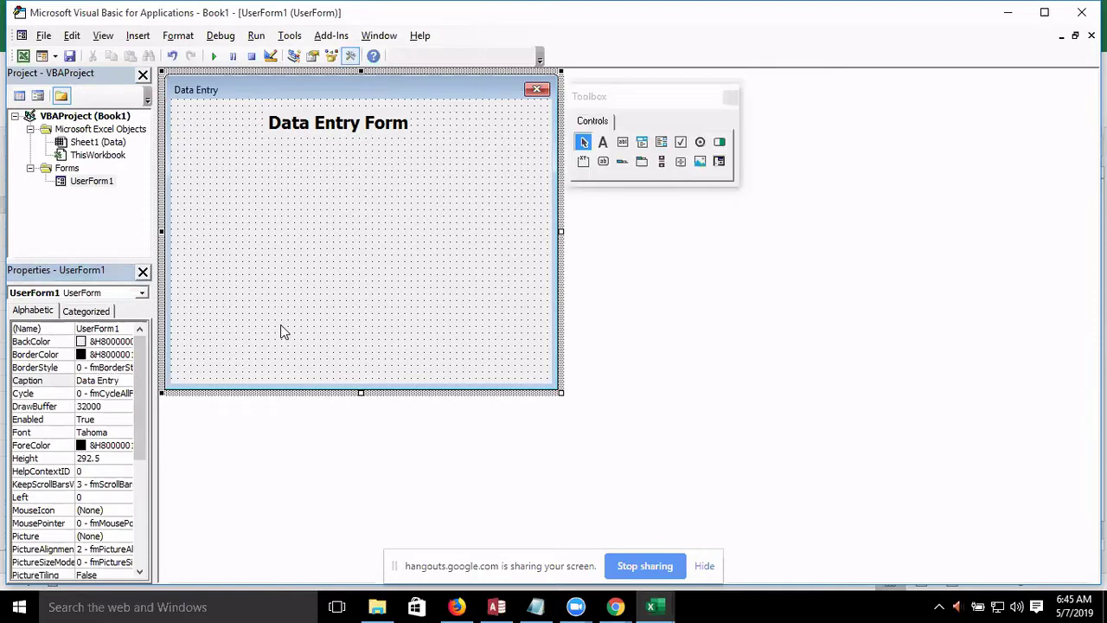
Draw TextBox2 and TextBox3 right of TextBox1, making a row of three text boxes
click(622, 143)
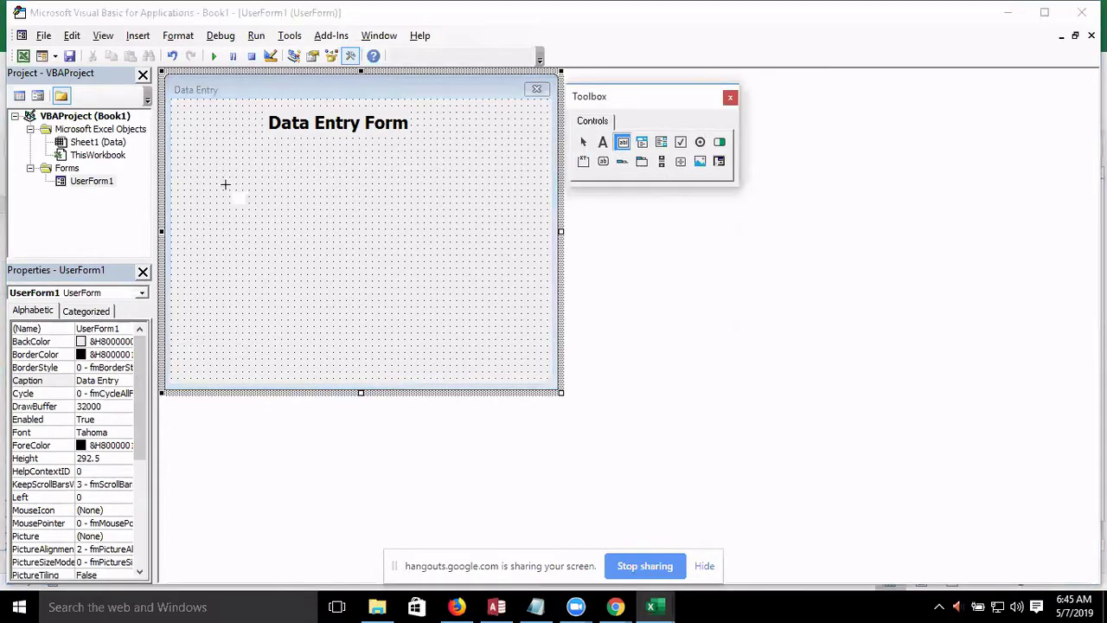
drag(225, 184, 378, 207)
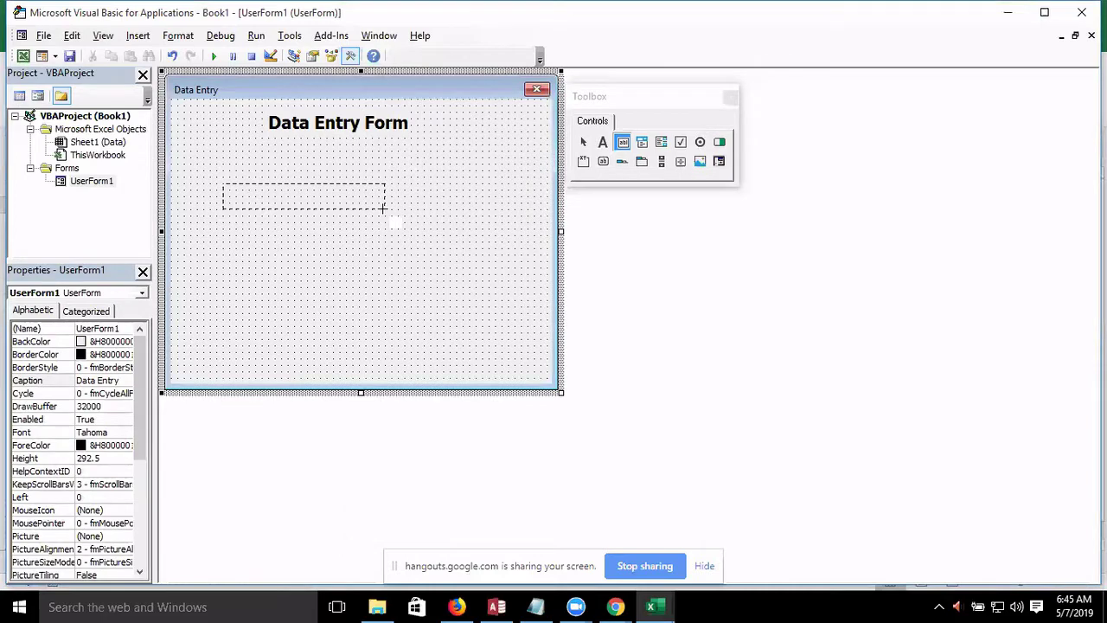
mouse_move(383, 207)
mouse_down()
mouse_move(278, 211)
mouse_move(218, 151)
mouse_up()
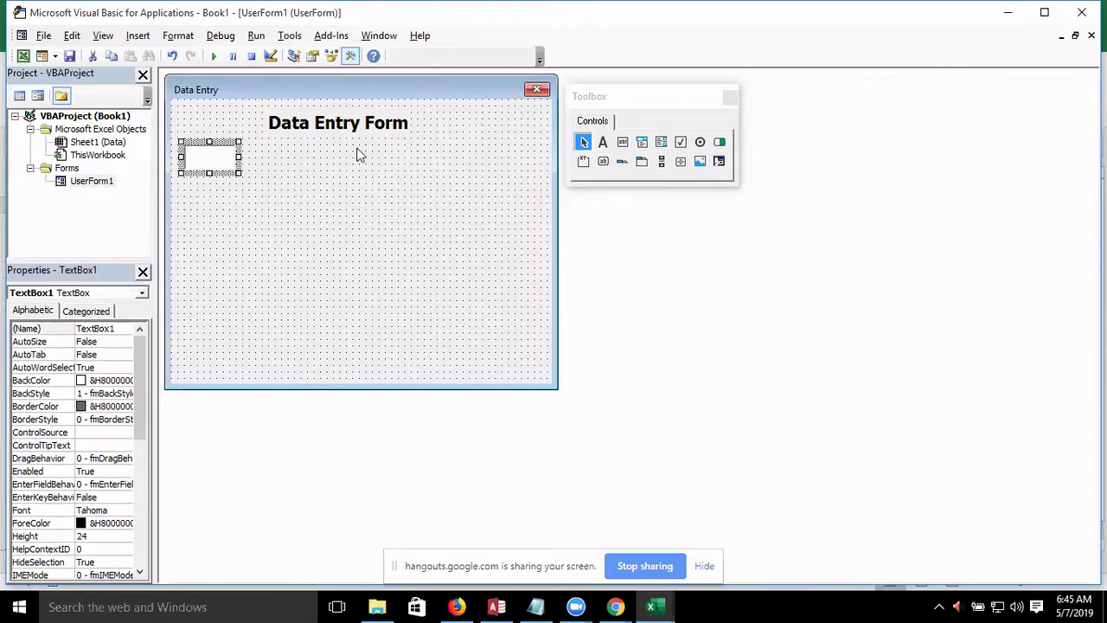
click(621, 145)
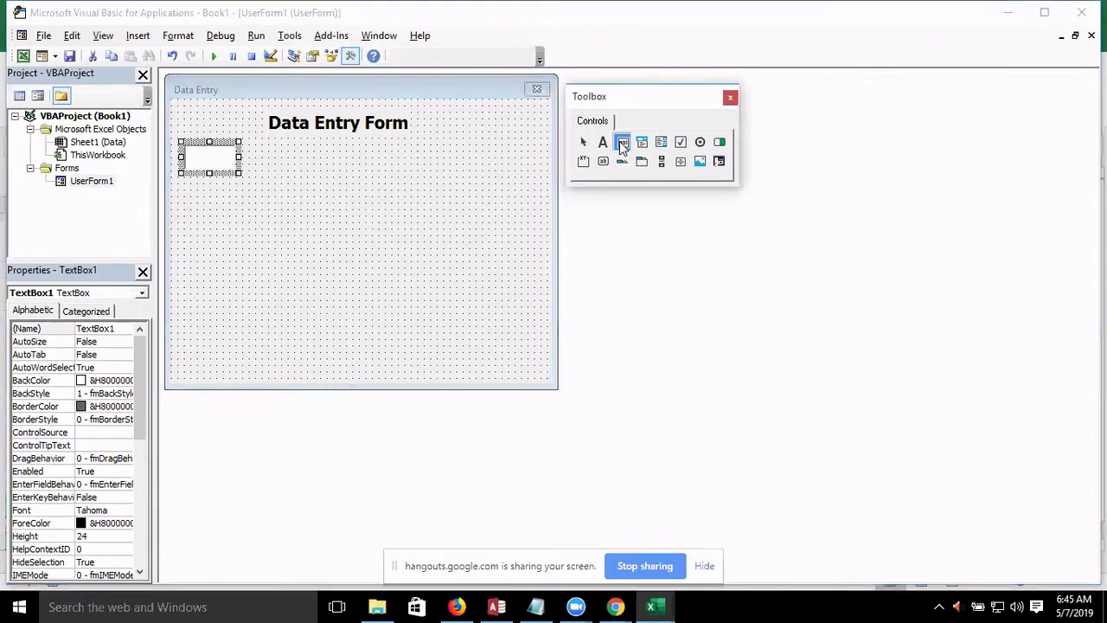
drag(268, 145, 345, 169)
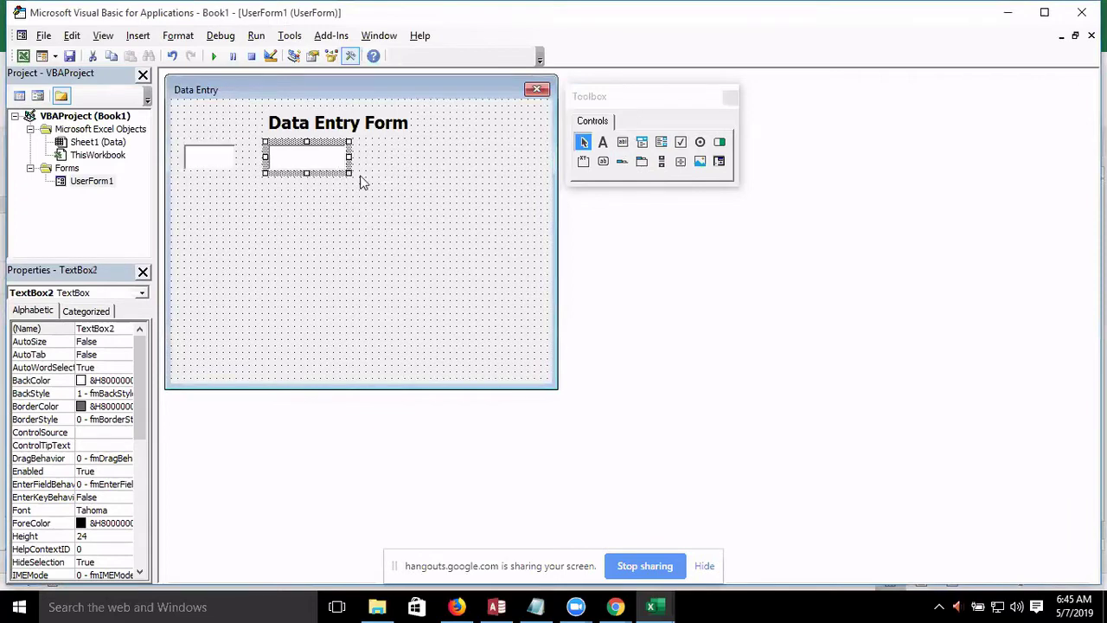
click(390, 213)
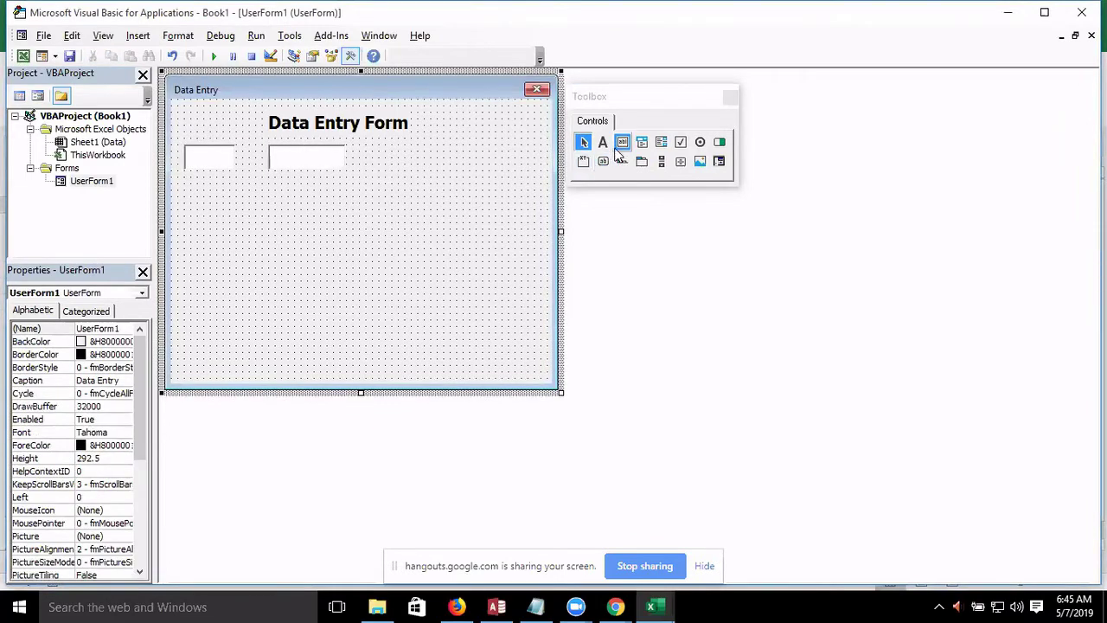
click(622, 144)
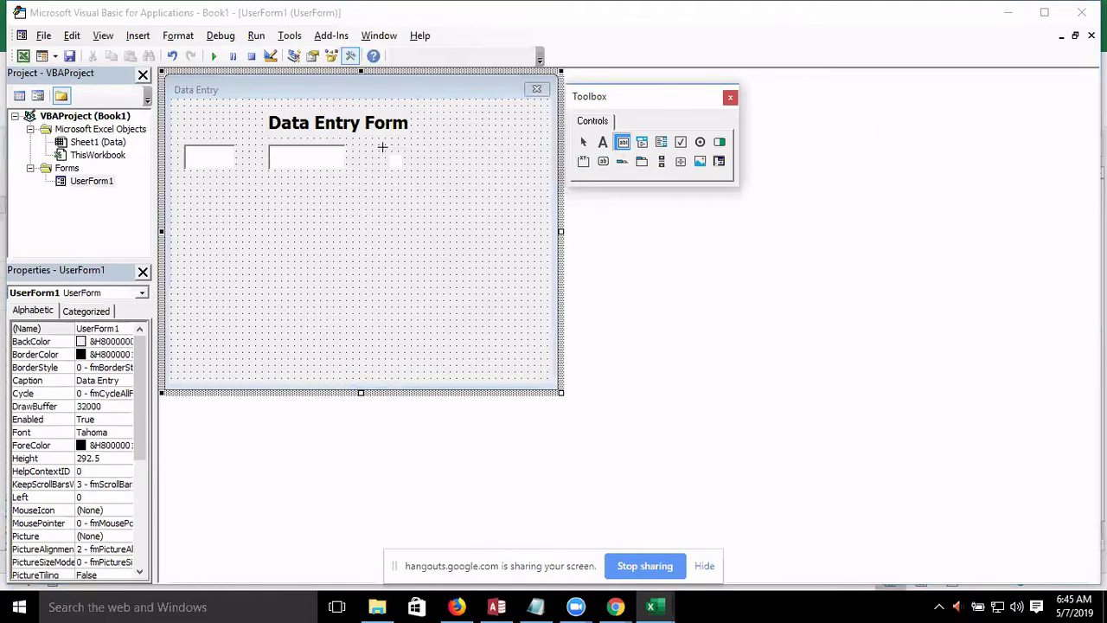
drag(372, 147, 470, 159)
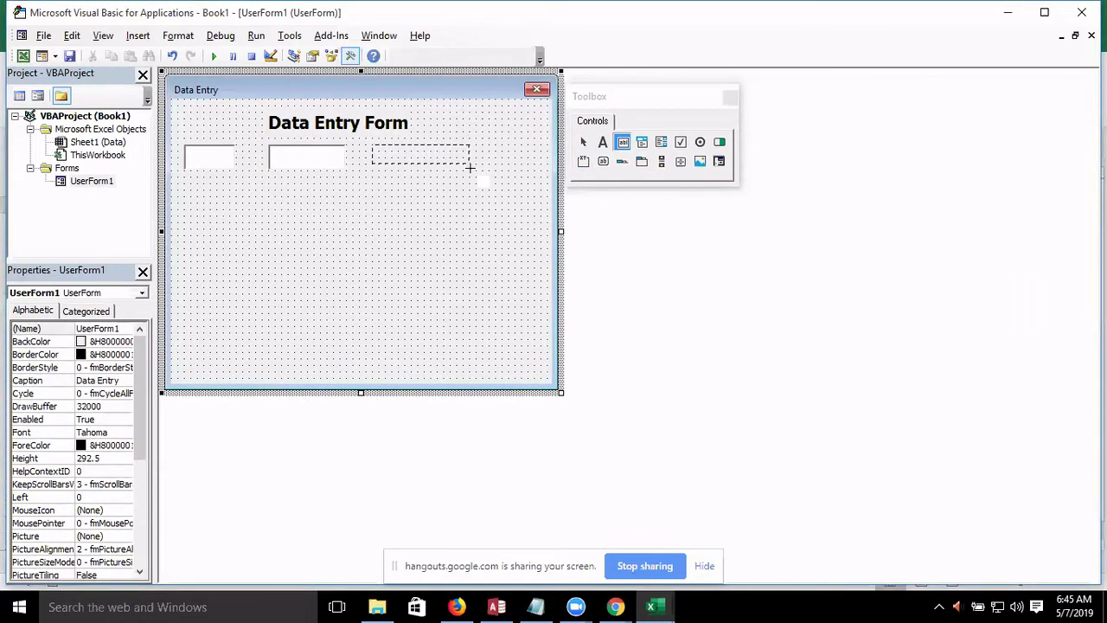
drag(470, 167, 473, 173)
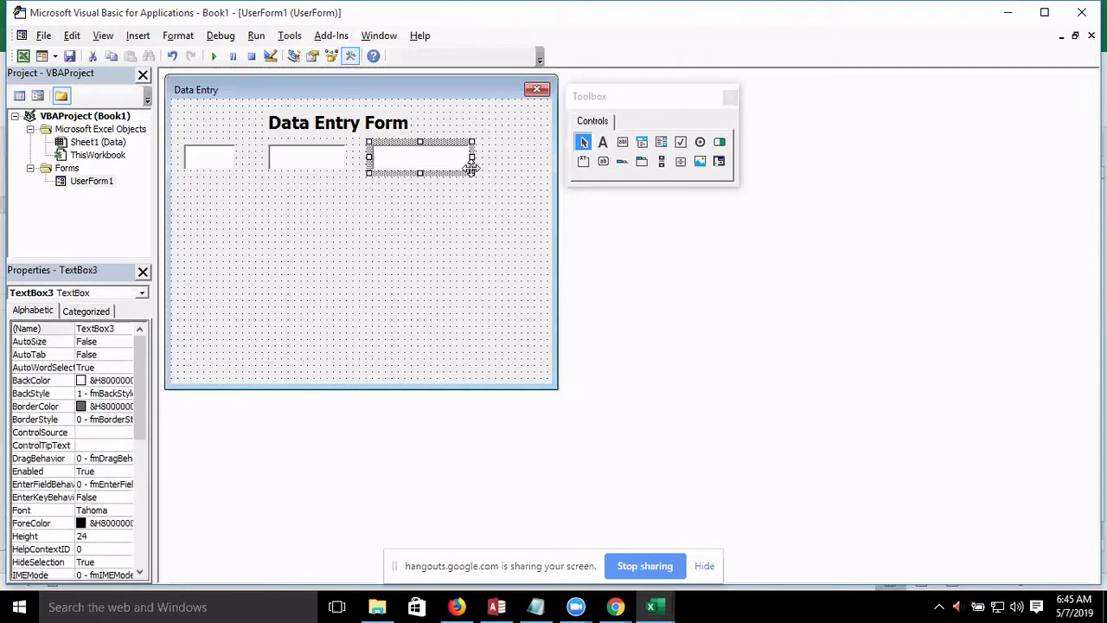
click(210, 165)
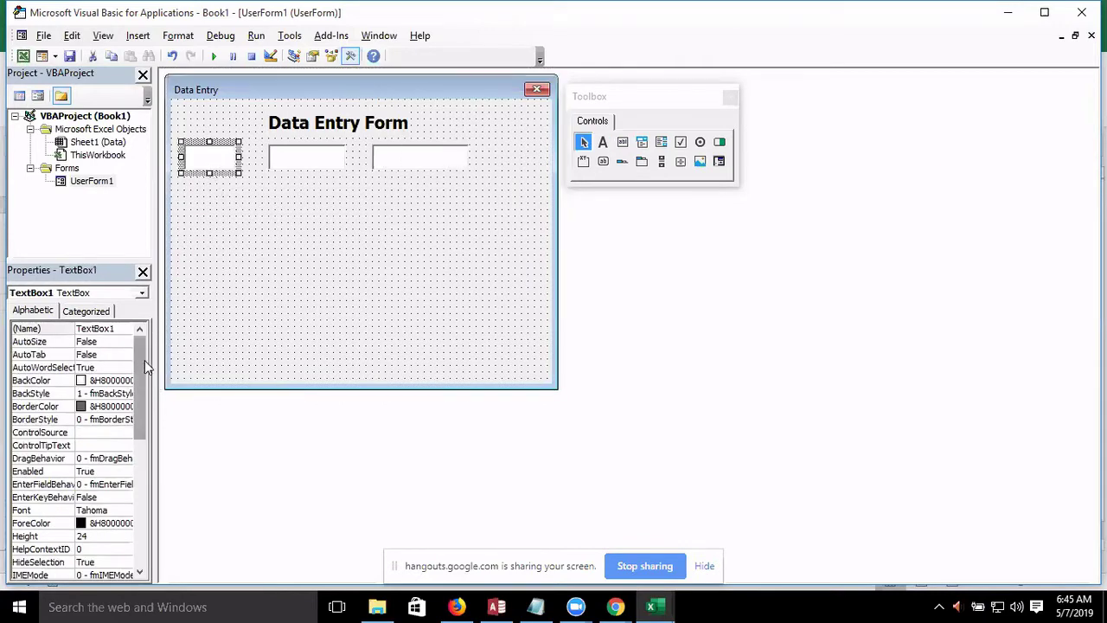
click(236, 228)
click(623, 142)
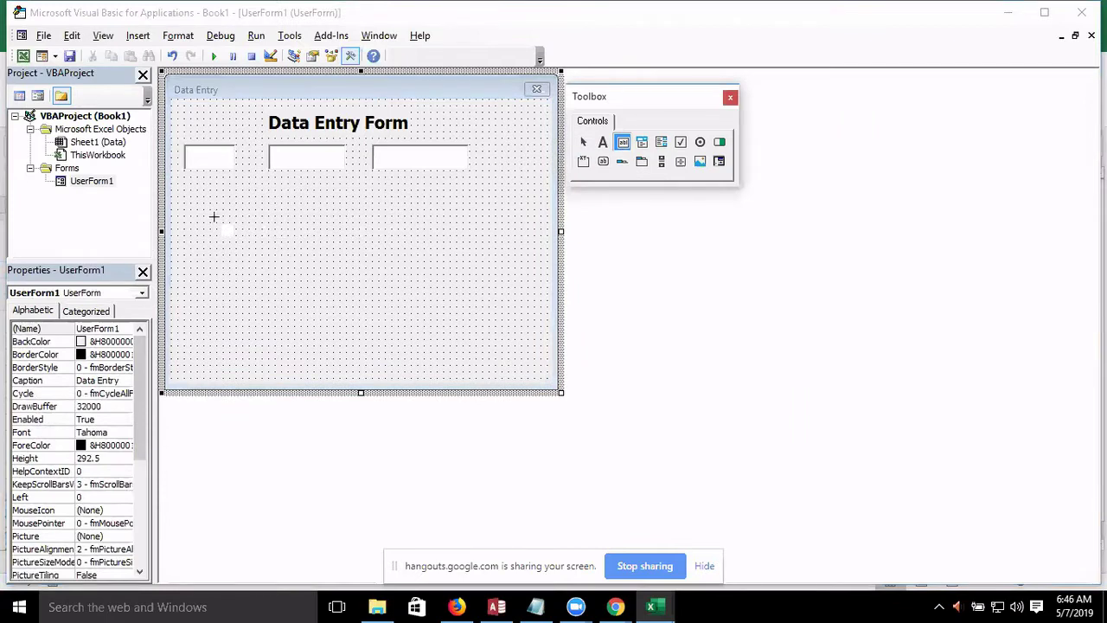
Draw a wide text box below the row and a label to its left
drag(223, 204, 406, 232)
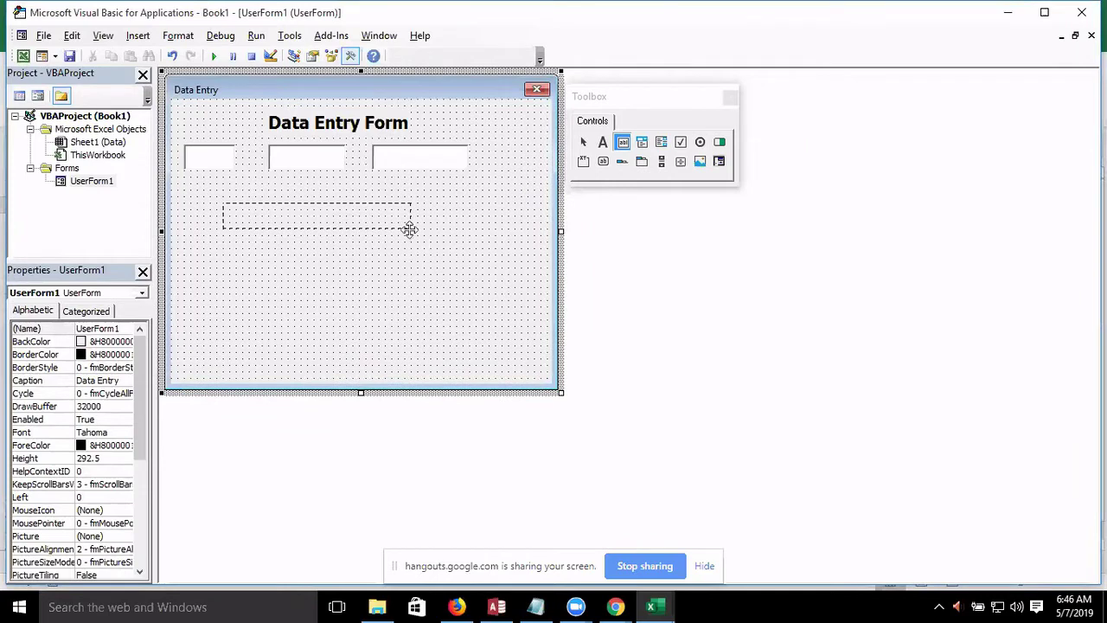
drag(410, 229, 414, 231)
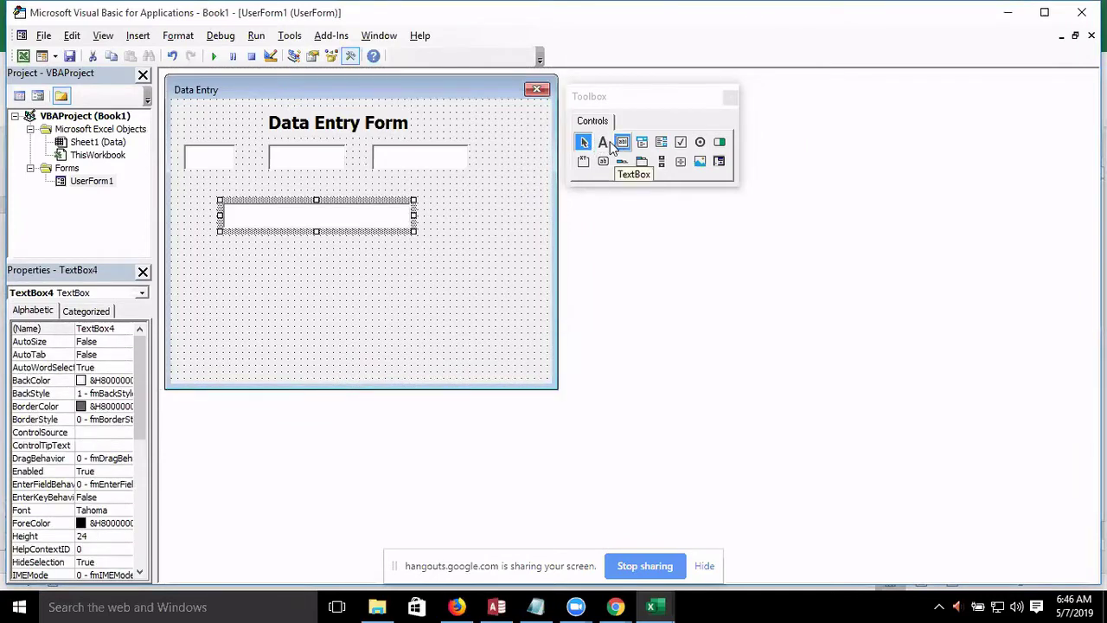
click(609, 144)
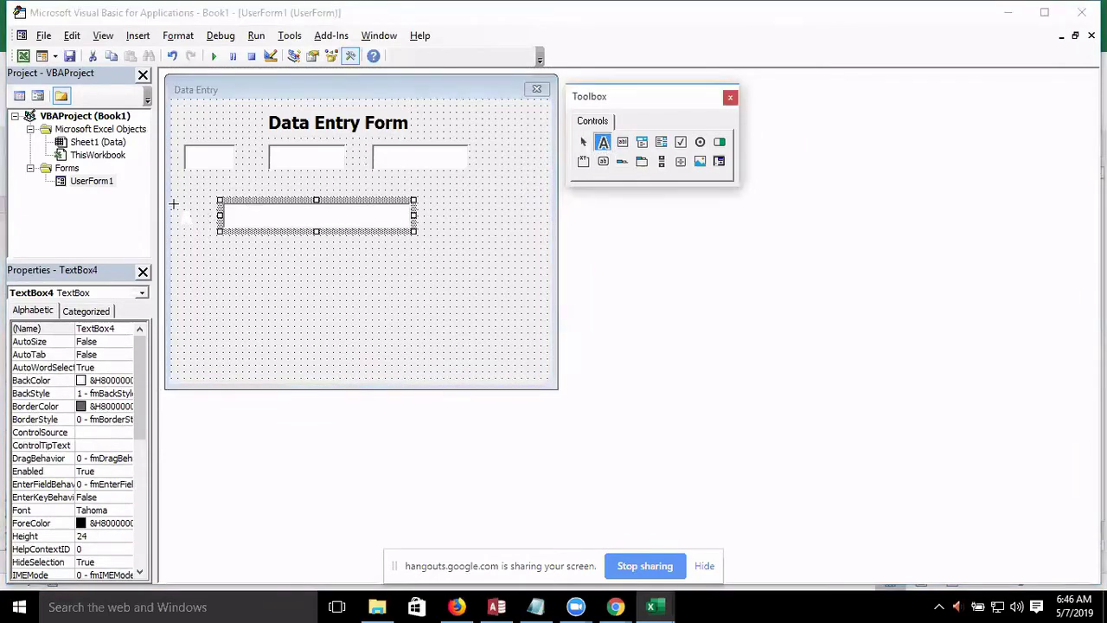
drag(172, 200, 212, 231)
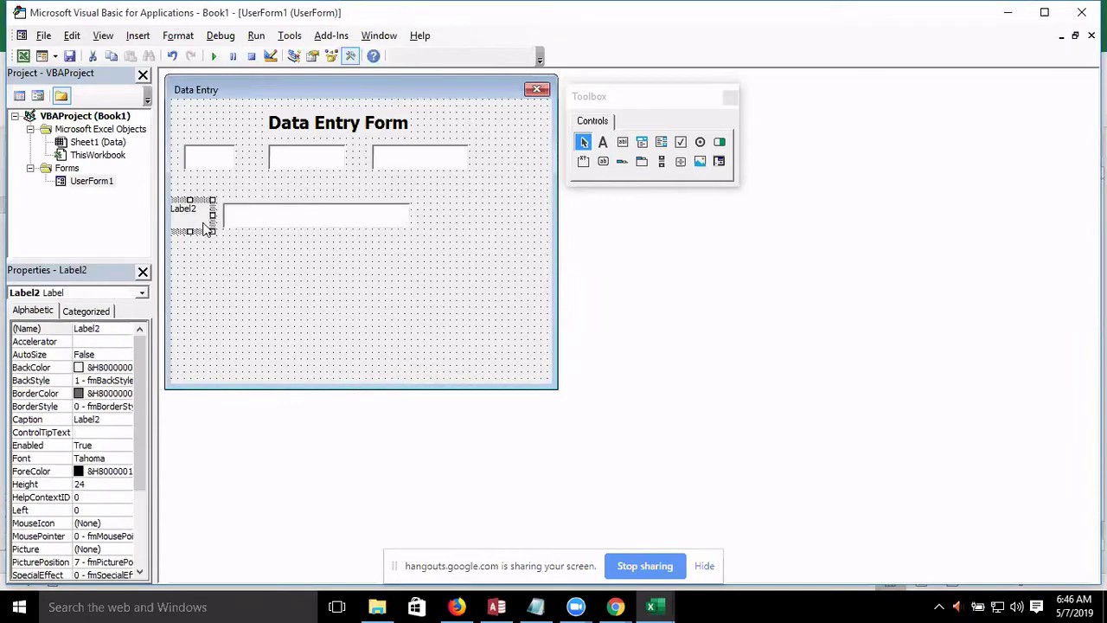
Change the label's caption to 'Name' and shrink it to fit the text
click(204, 220)
key(BackSpace)
key(BackSpace)
key(BackSpace)
key(BackSpace)
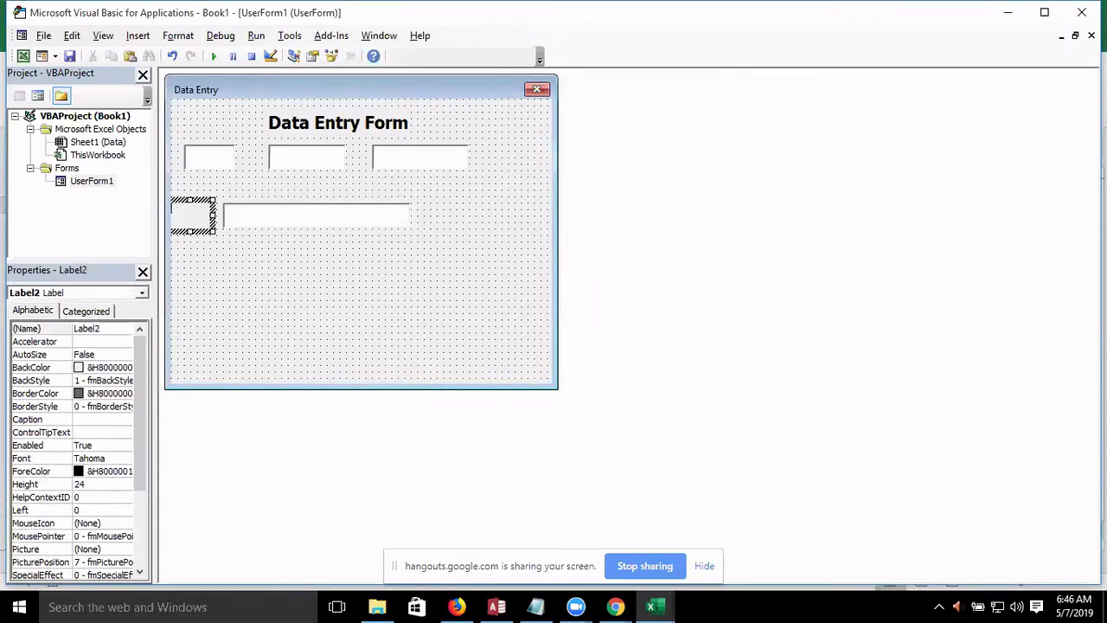
text(NAm)
key(BackSpace)
key(BackSpace)
text(me)
mouse_move(210, 226)
mouse_down()
mouse_move(199, 218)
mouse_move(223, 220)
mouse_up()
click(232, 260)
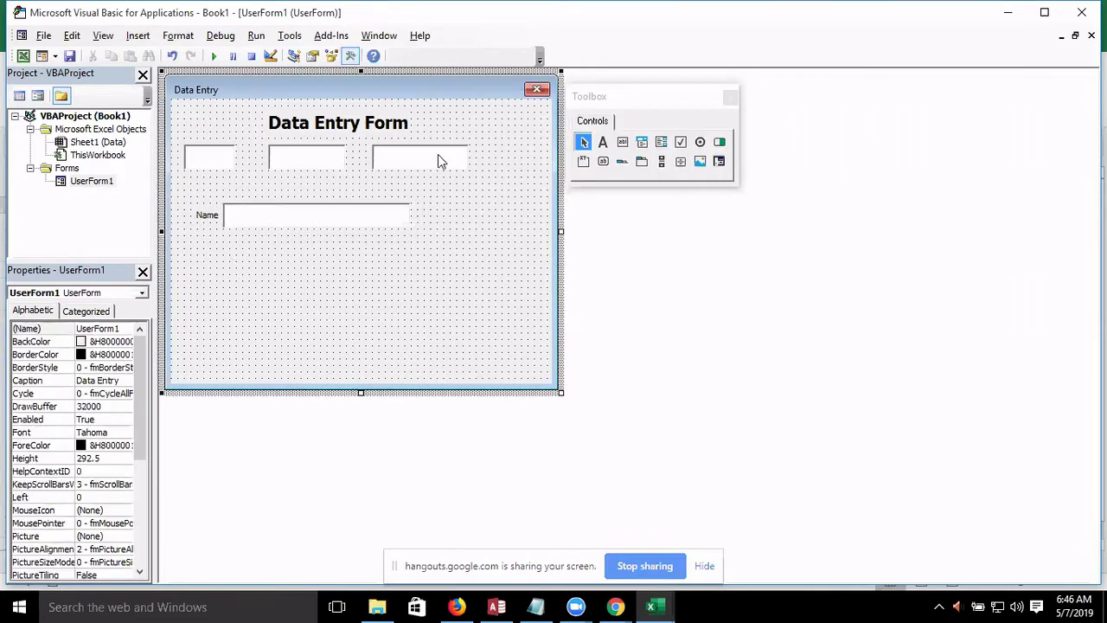
click(625, 143)
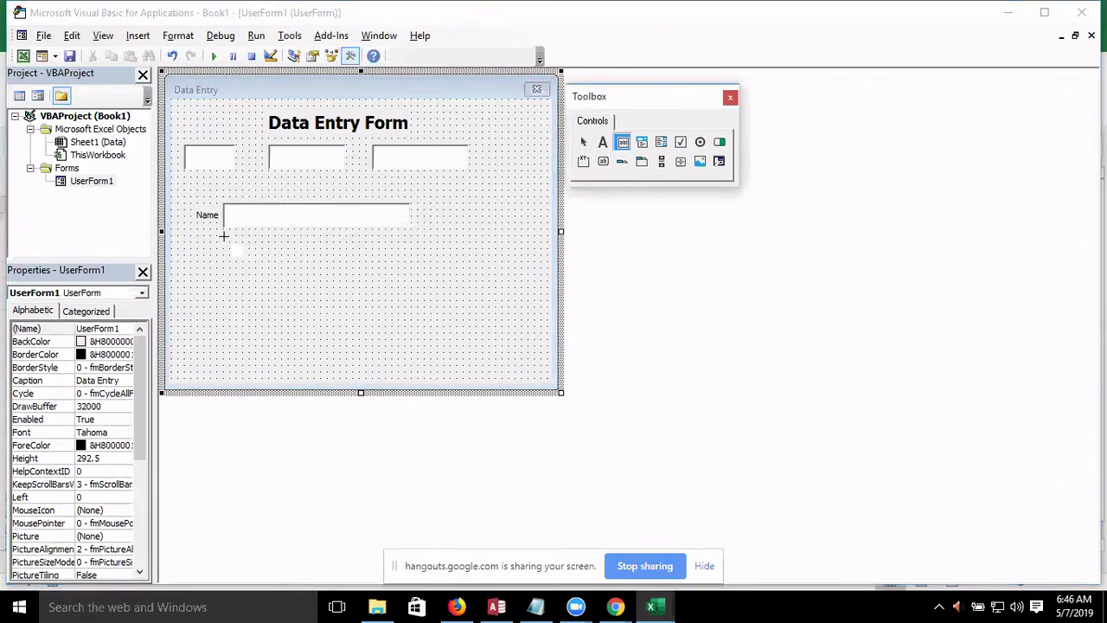
Draw a small text box and a dropdown just below the Name field
drag(223, 235, 301, 258)
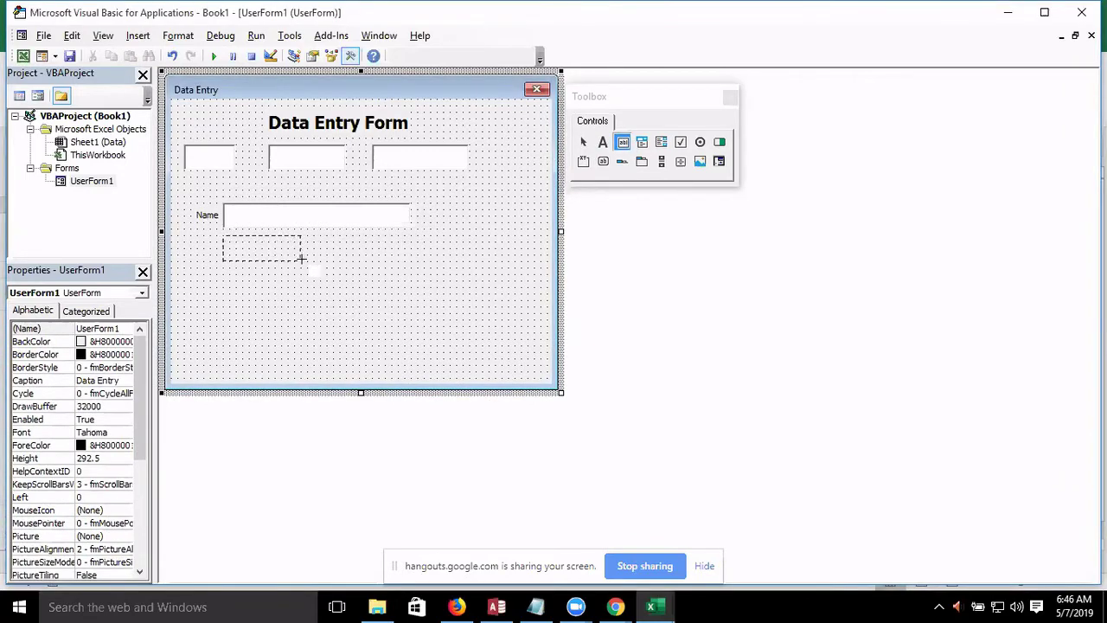
mouse_move(301, 258)
mouse_down()
mouse_move(290, 255)
mouse_move(285, 291)
mouse_up()
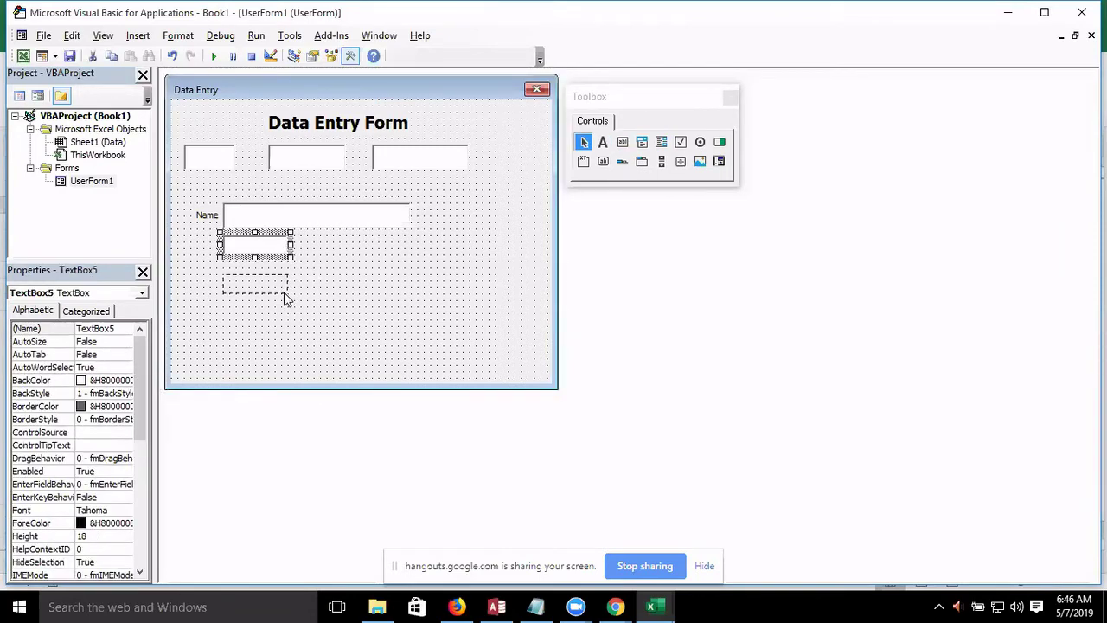
click(642, 142)
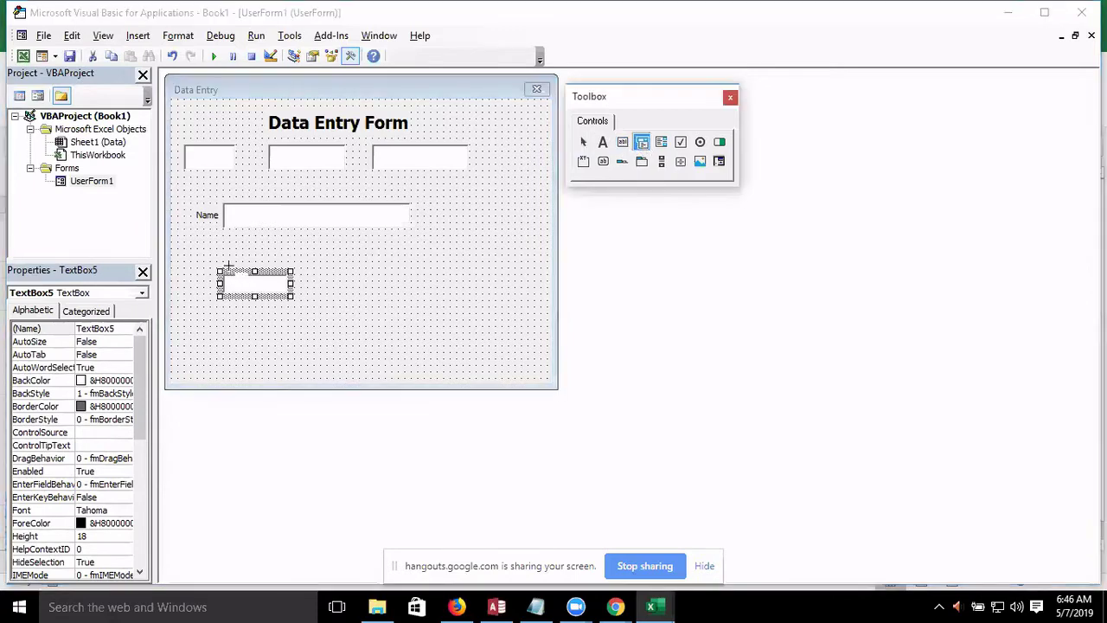
drag(225, 230, 309, 257)
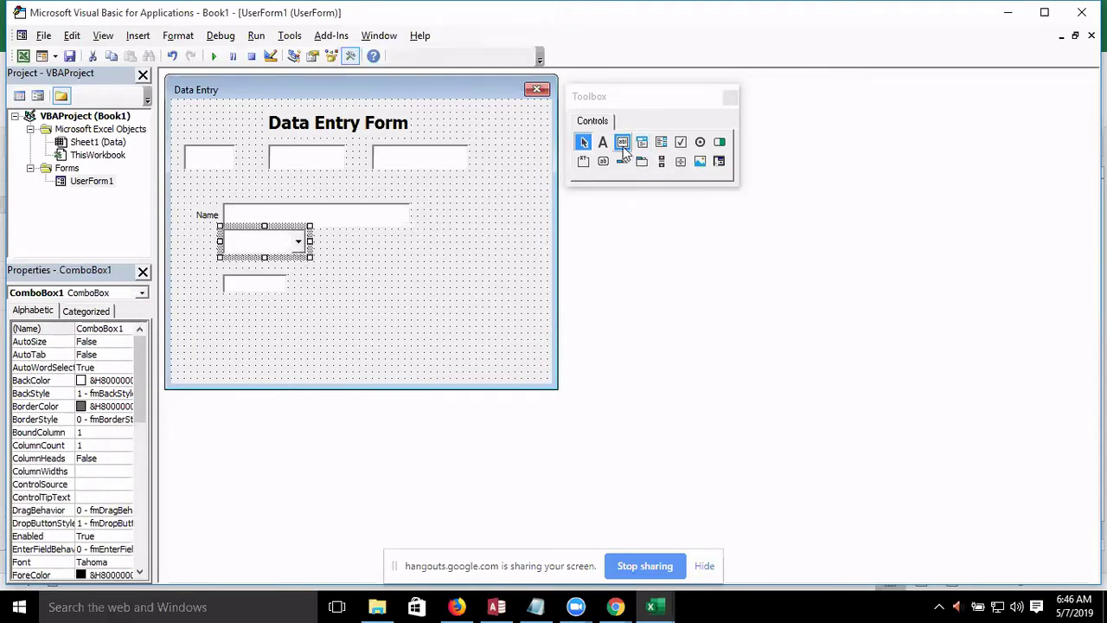
Add a label captioned City, autosize it and place it beside the dropdown
click(604, 143)
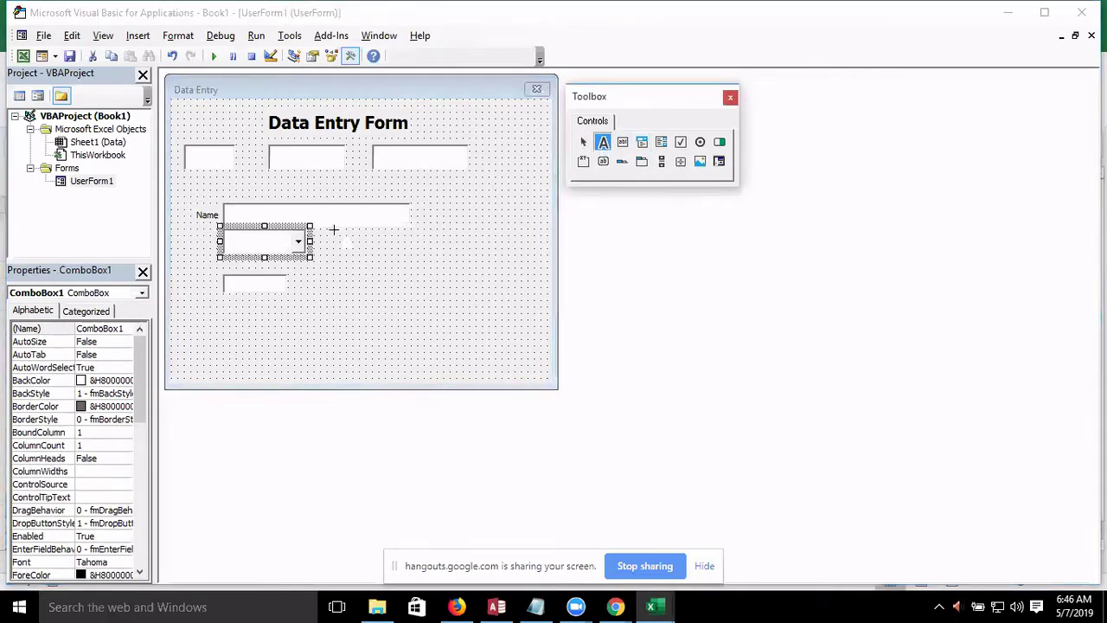
mouse_move(177, 230)
mouse_down()
mouse_move(209, 253)
mouse_move(199, 250)
mouse_up()
click(200, 247)
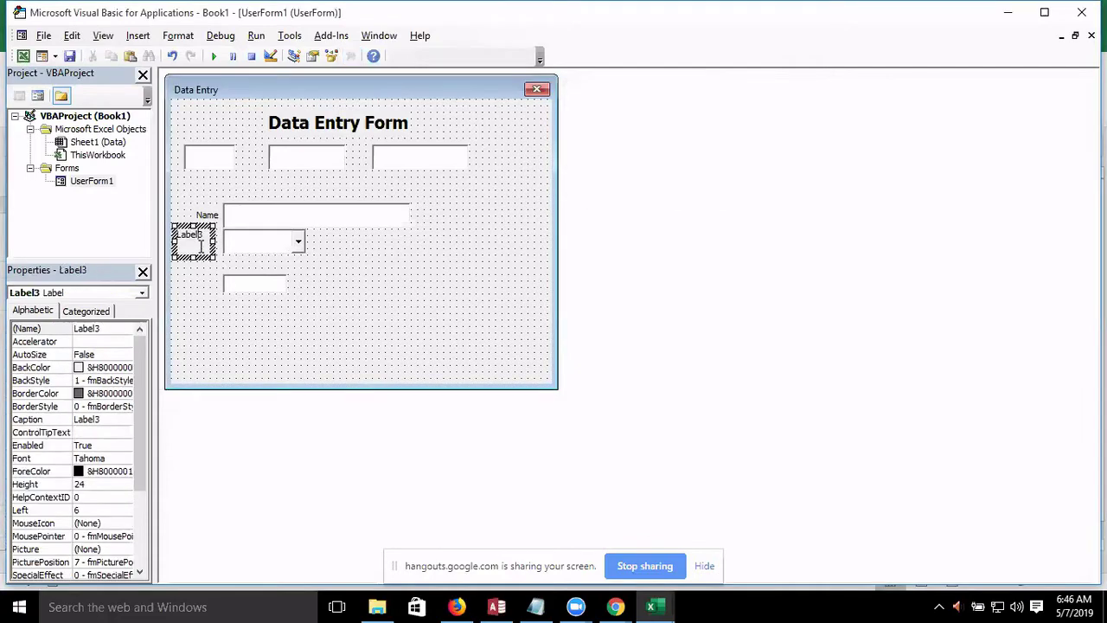
key(BackSpace)
key(BackSpace)
key(BackSpace)
key(BackSpace)
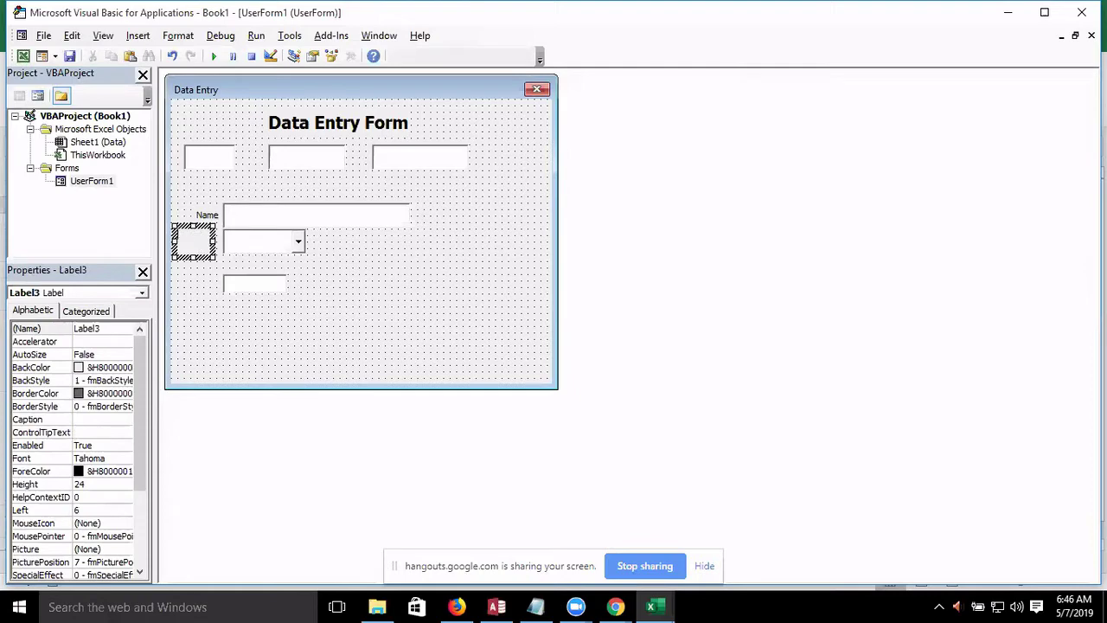
text(City)
double_click(215, 258)
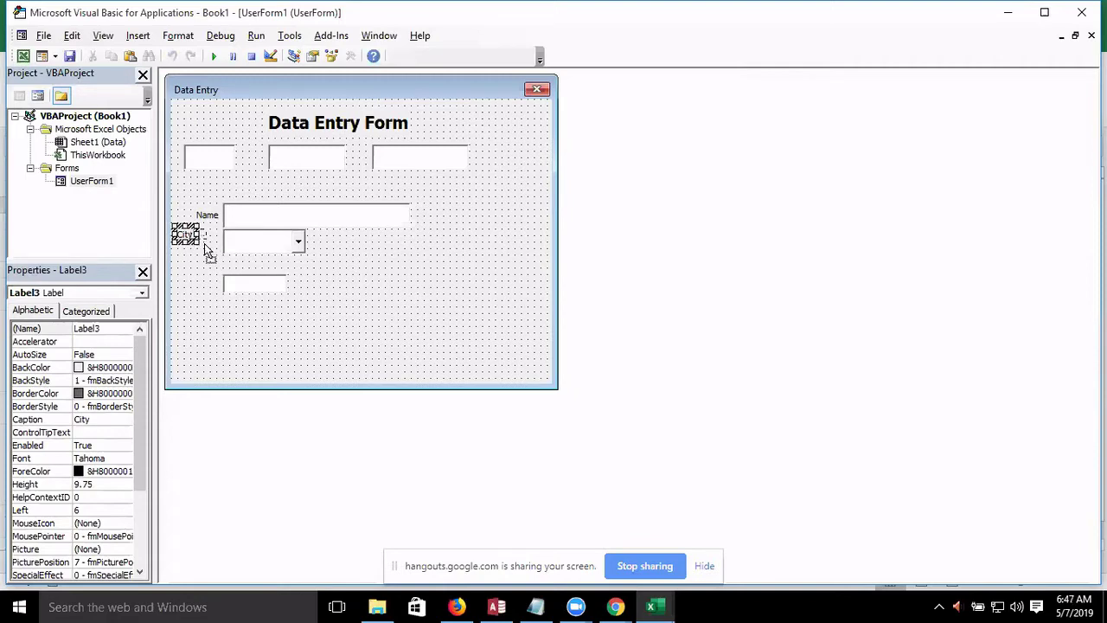
mouse_move(211, 248)
mouse_down()
mouse_move(244, 276)
mouse_move(351, 270)
mouse_up()
click(221, 277)
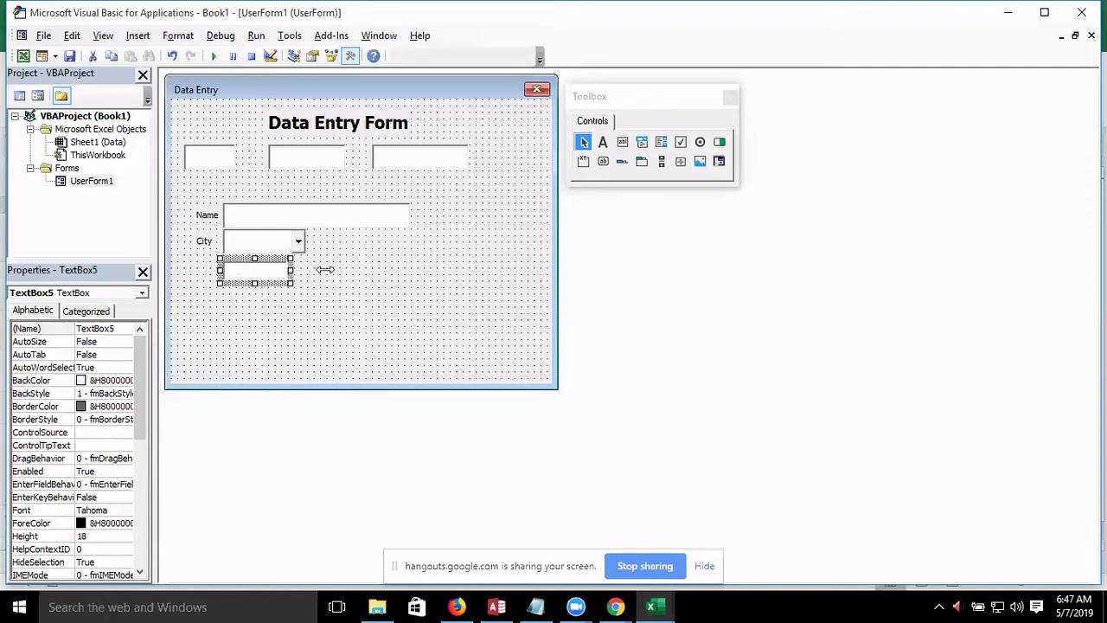
Add a Mobile label to the left of the lowest text box and fit it to its text
click(456, 268)
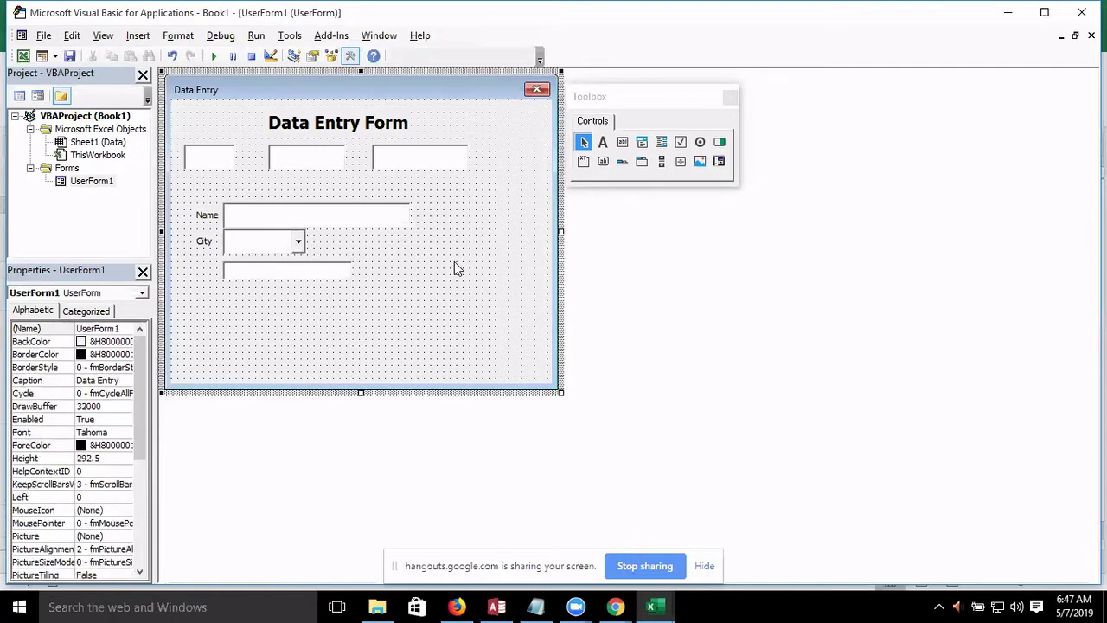
click(603, 142)
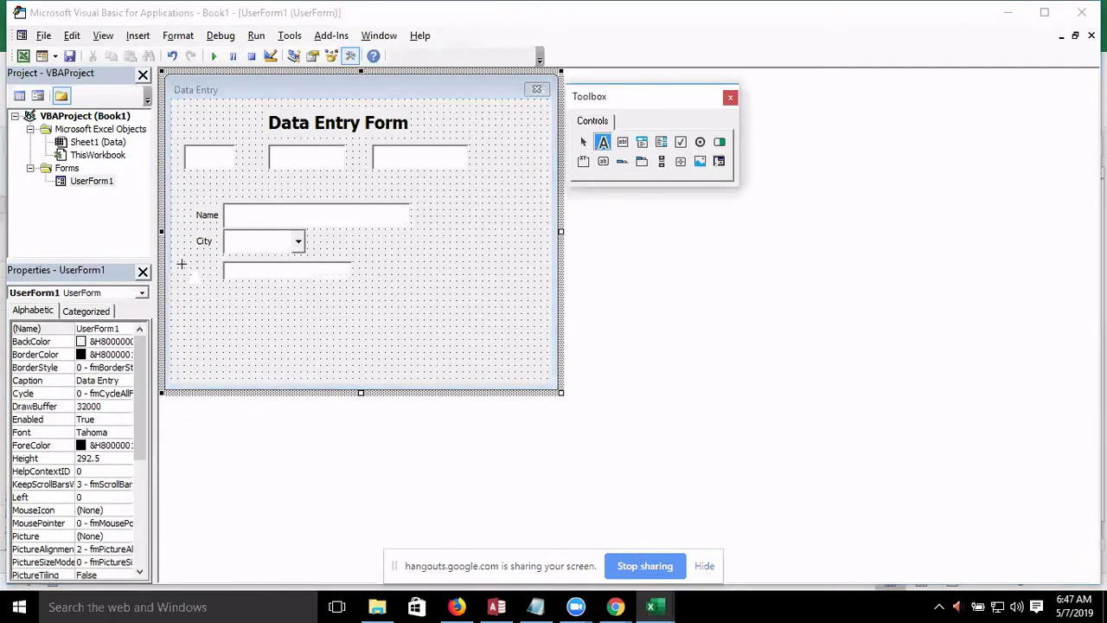
drag(183, 263, 217, 282)
click(206, 275)
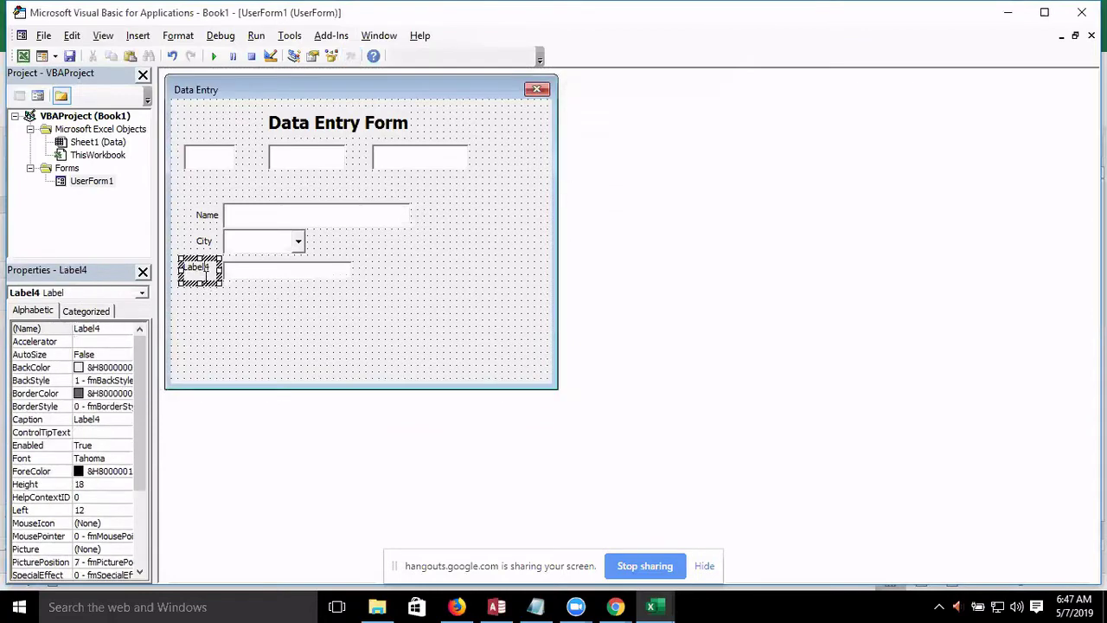
key(BackSpace)
key(BackSpace)
key(BackSpace)
key(BackSpace)
key(BackSpace)
key(BackSpace)
drag(221, 285, 213, 276)
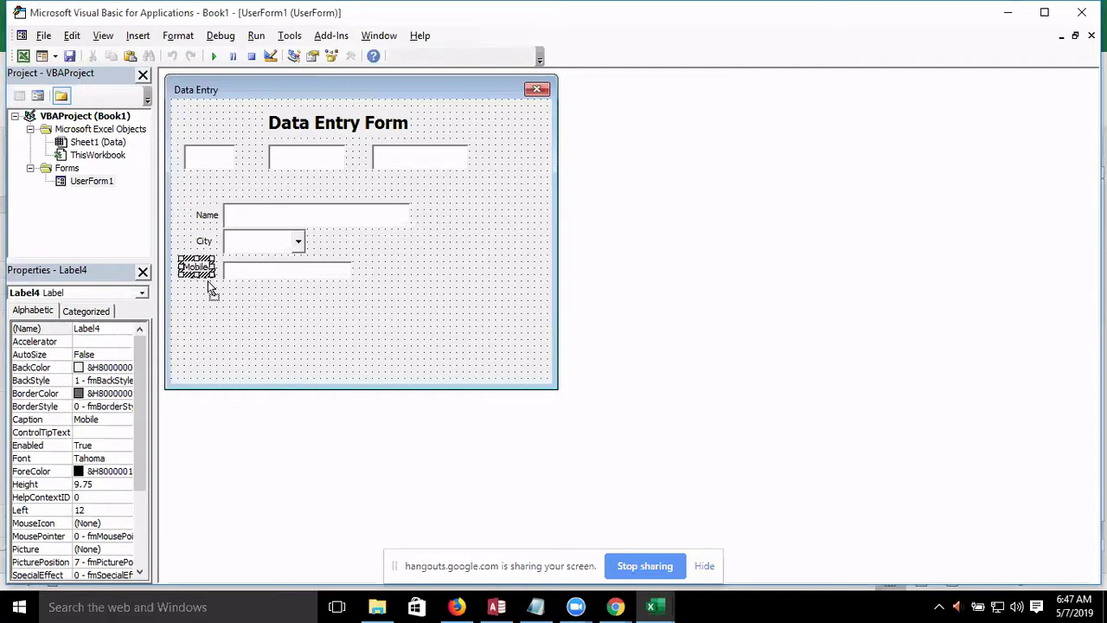
click(217, 300)
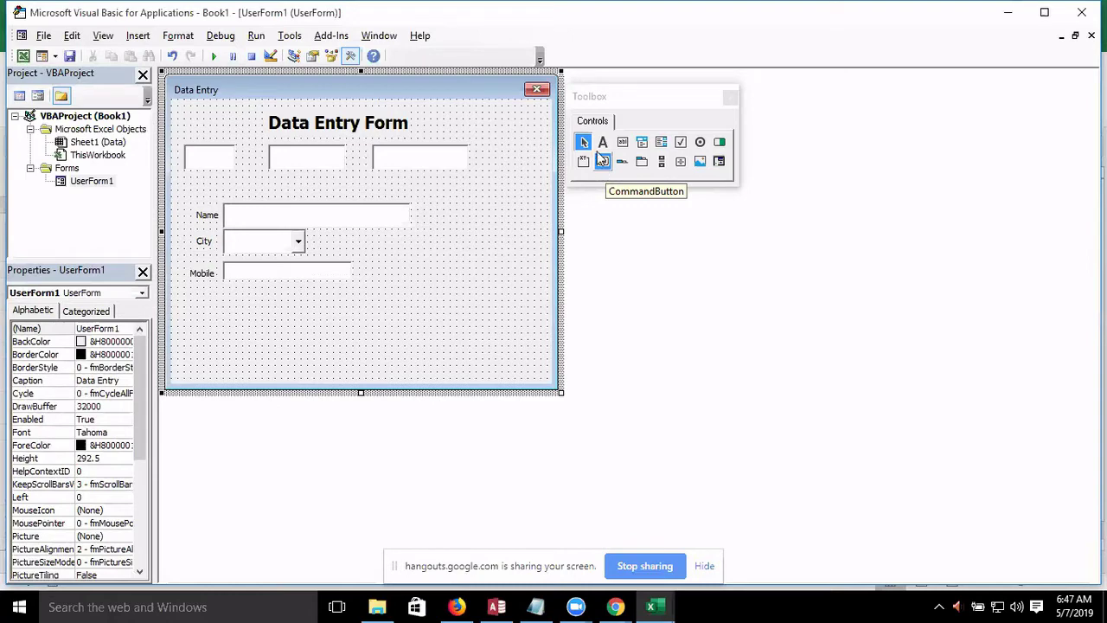
Draw a new text box below Mobile with a label captioned Amt beside it
click(622, 147)
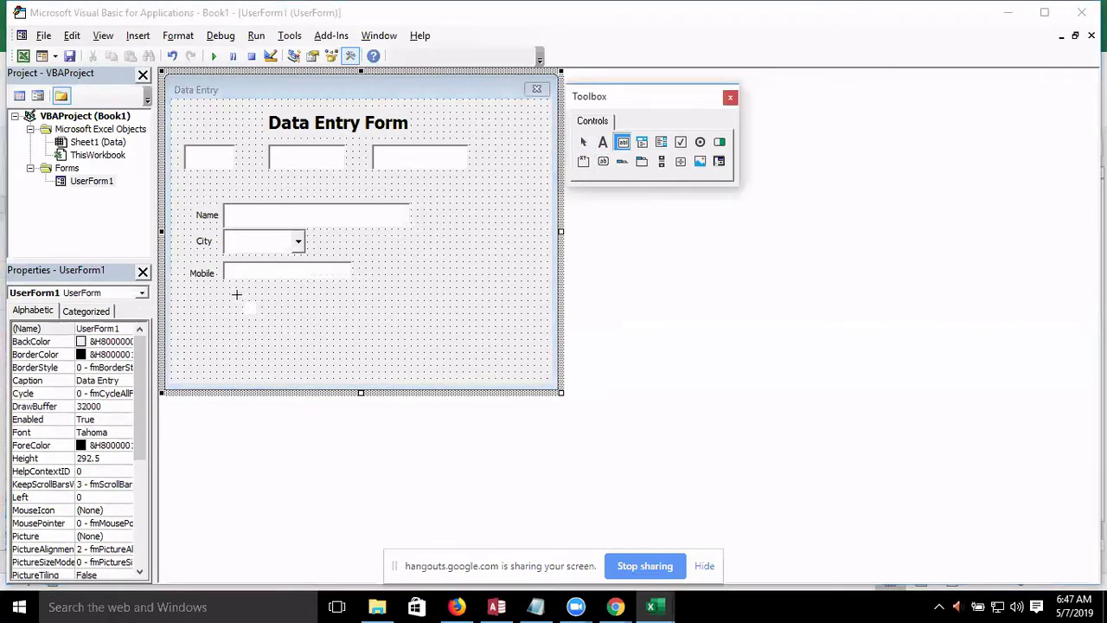
drag(227, 290, 303, 315)
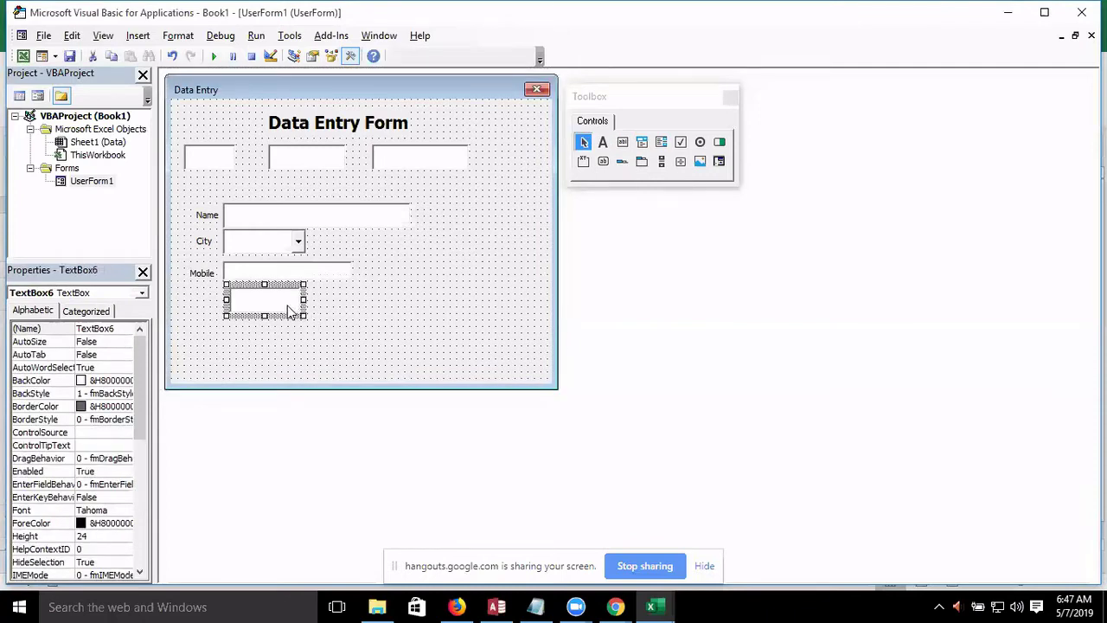
click(603, 142)
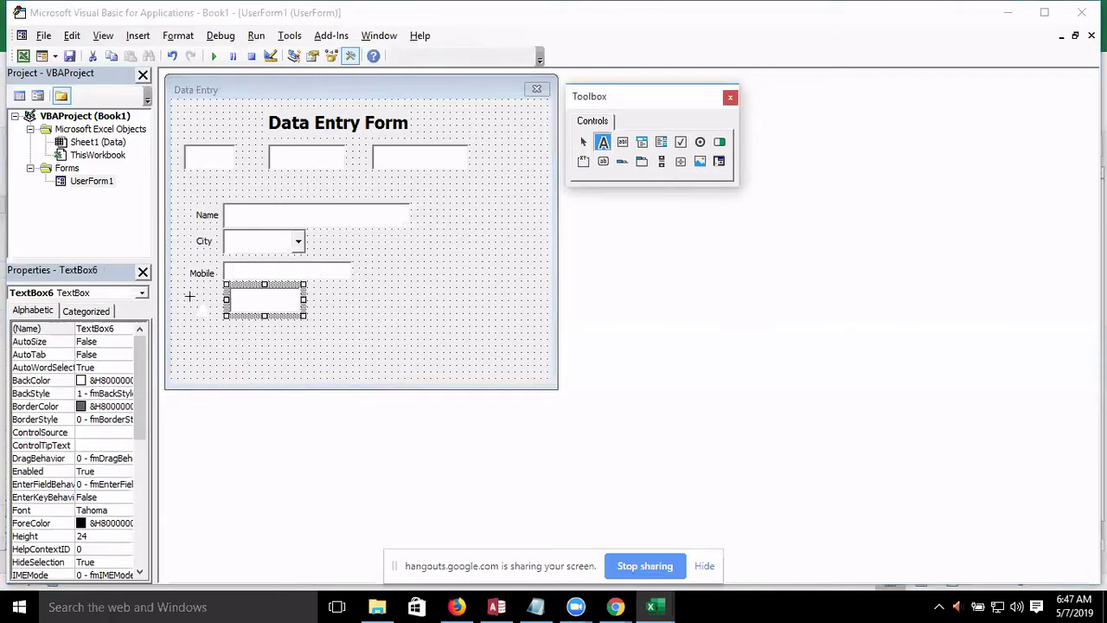
drag(192, 295, 212, 317)
click(213, 302)
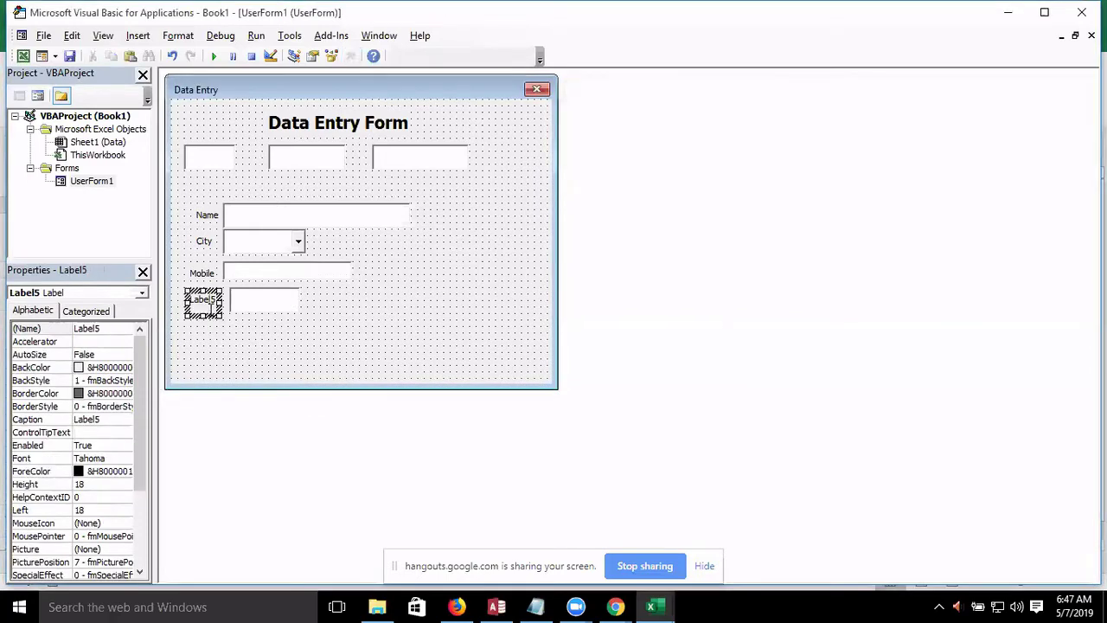
key(BackSpace)
key(BackSpace)
key(BackSpace)
key(BackSpace)
key(BackSpace)
key(BackSpace)
text(Amt)
click(414, 269)
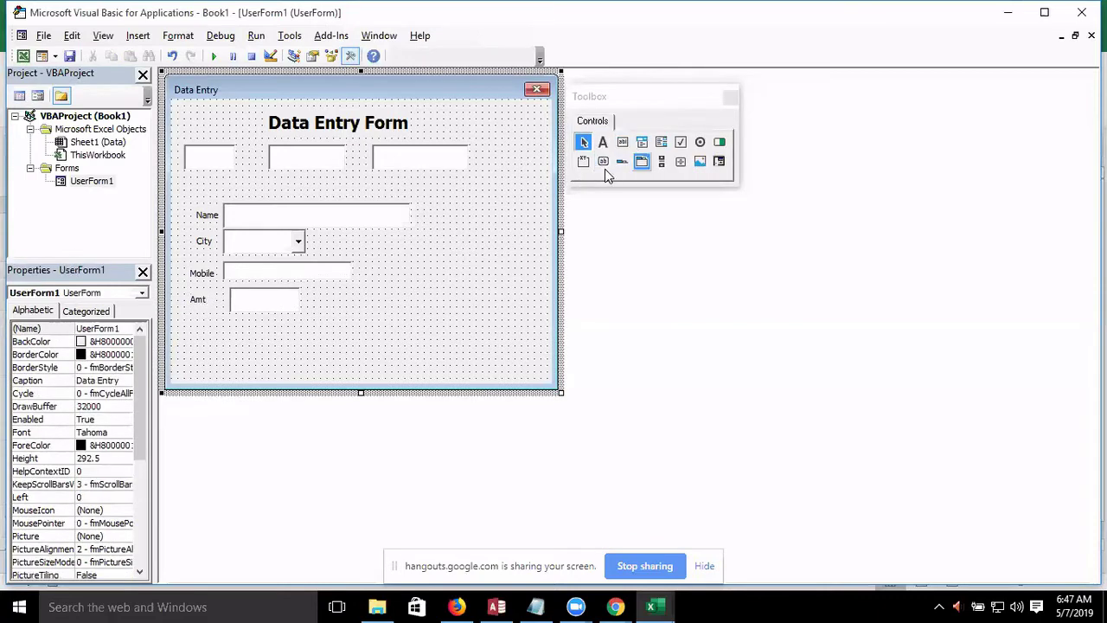
Draw a button at the form's lower left captioned Clear
click(603, 161)
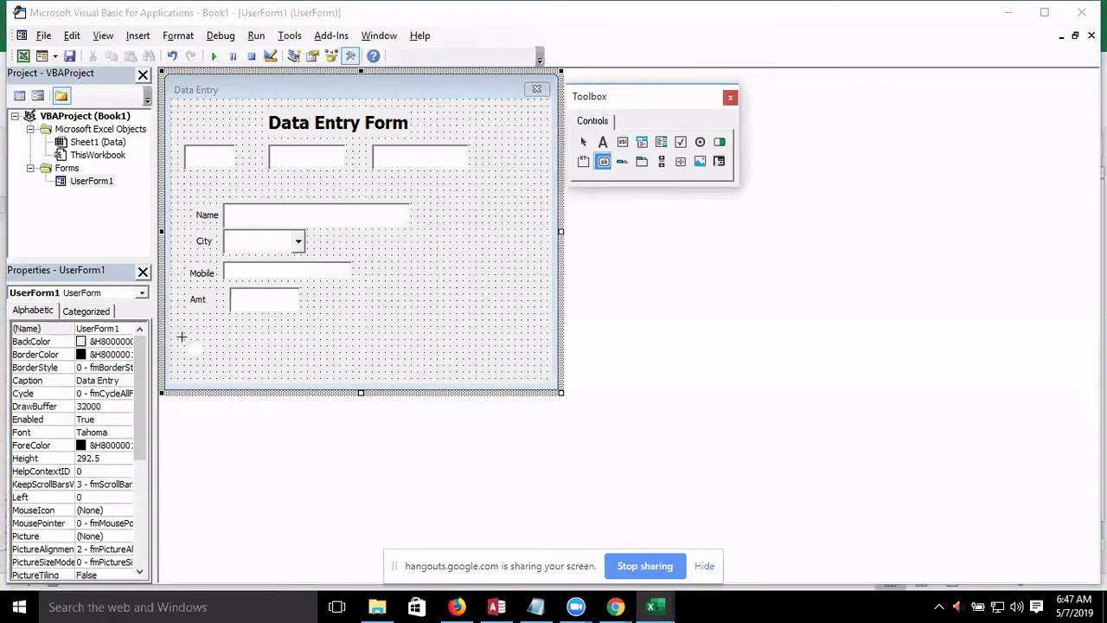
drag(182, 336, 268, 367)
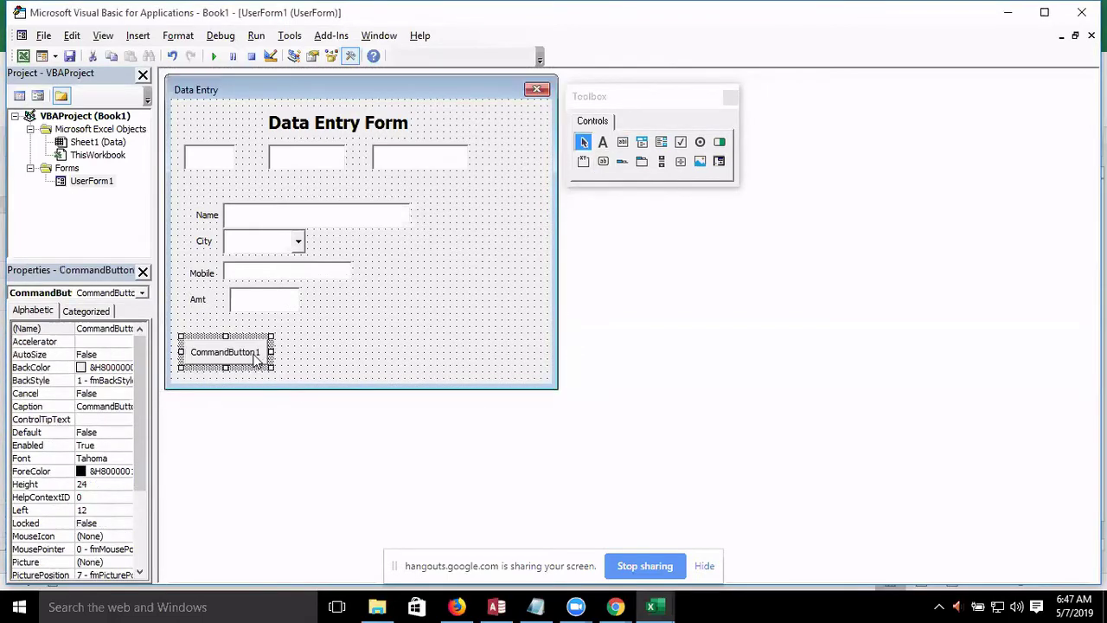
click(256, 360)
double_click(254, 353)
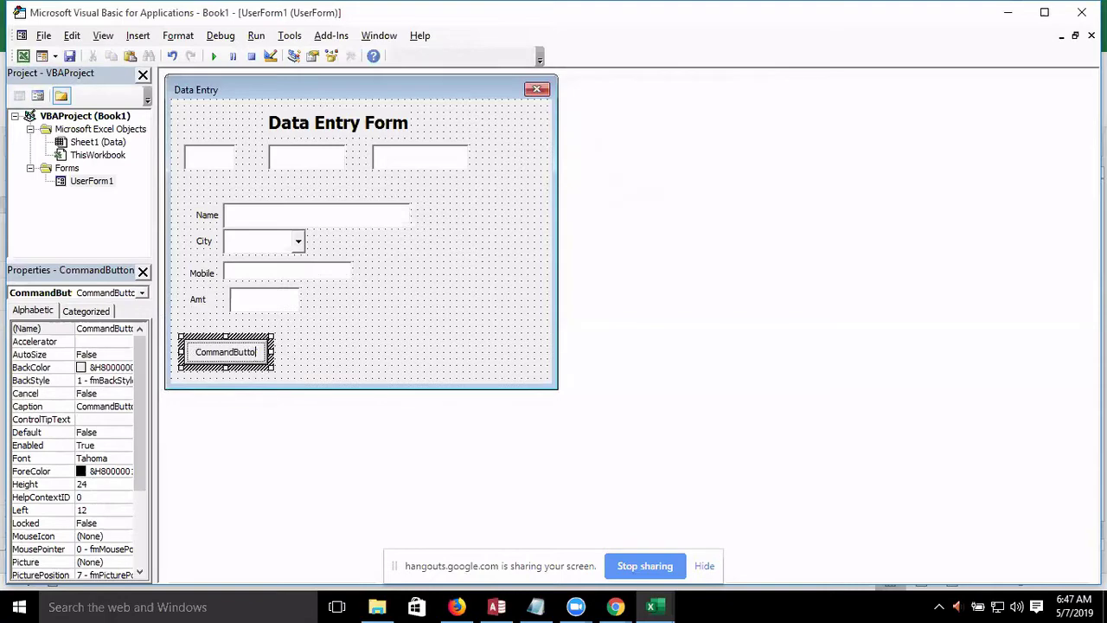
text(C)
key(BackSpace)
text(Cl)
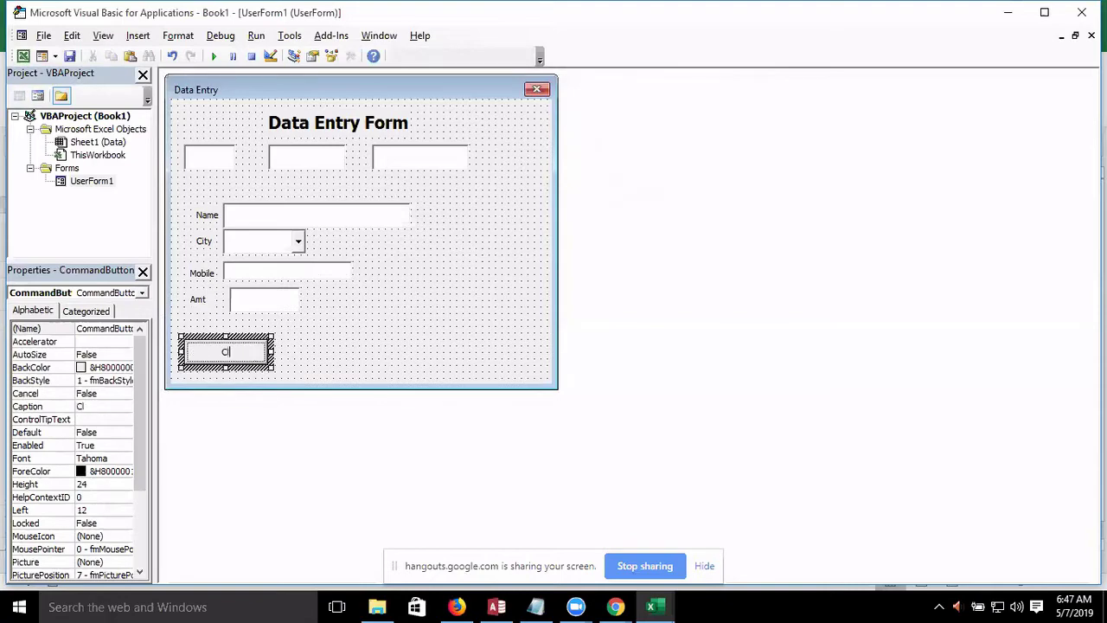
text(ear)
click(342, 348)
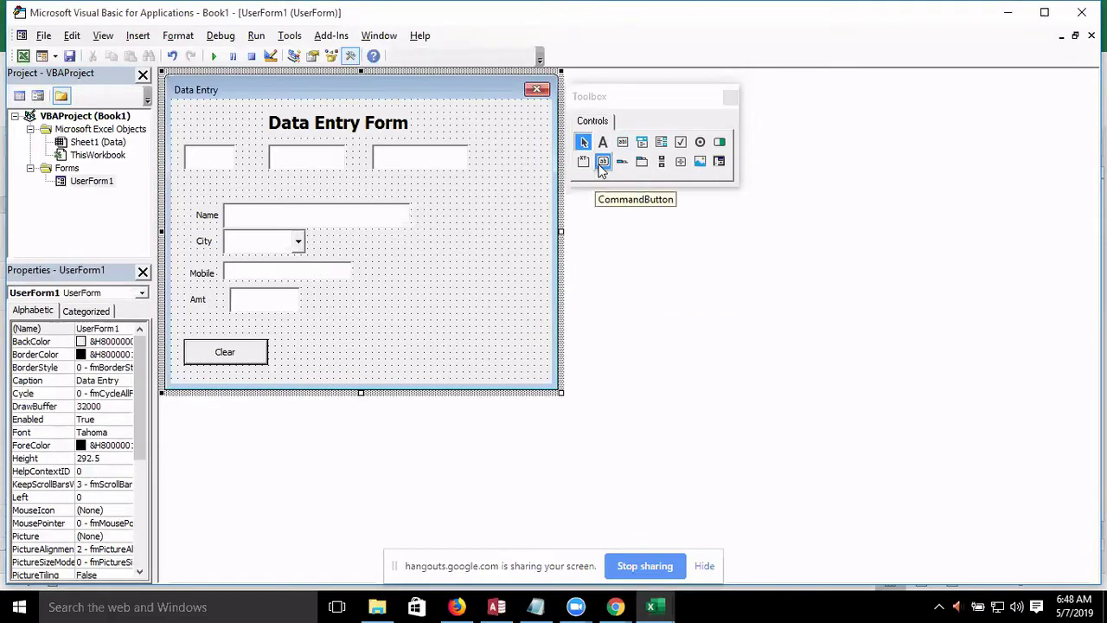
Draw a second button at the lower right captioned Submit
click(603, 161)
mouse_move(398, 332)
mouse_down()
mouse_move(514, 350)
mouse_move(512, 361)
mouse_up()
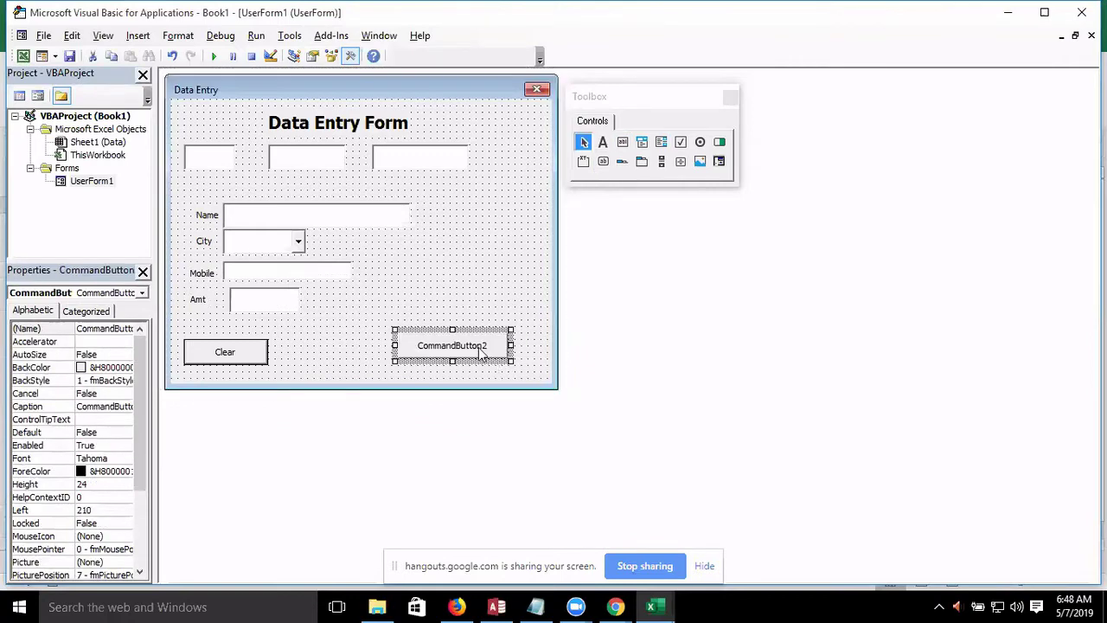
click(481, 349)
key(BackSpace)
key(BackSpace)
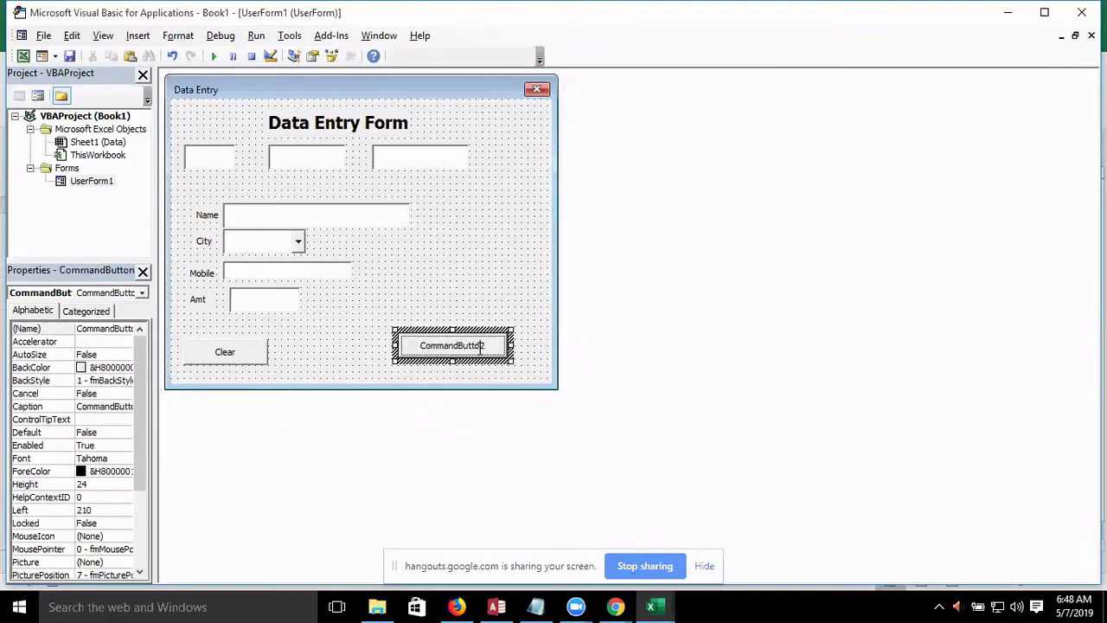
key(BackSpace)
key(BackSpace)
key(BackSpace)
key(BackSpace)
key(BackSpace)
key(BackSpace)
key(BackSpace)
key(BackSpace)
text(S)
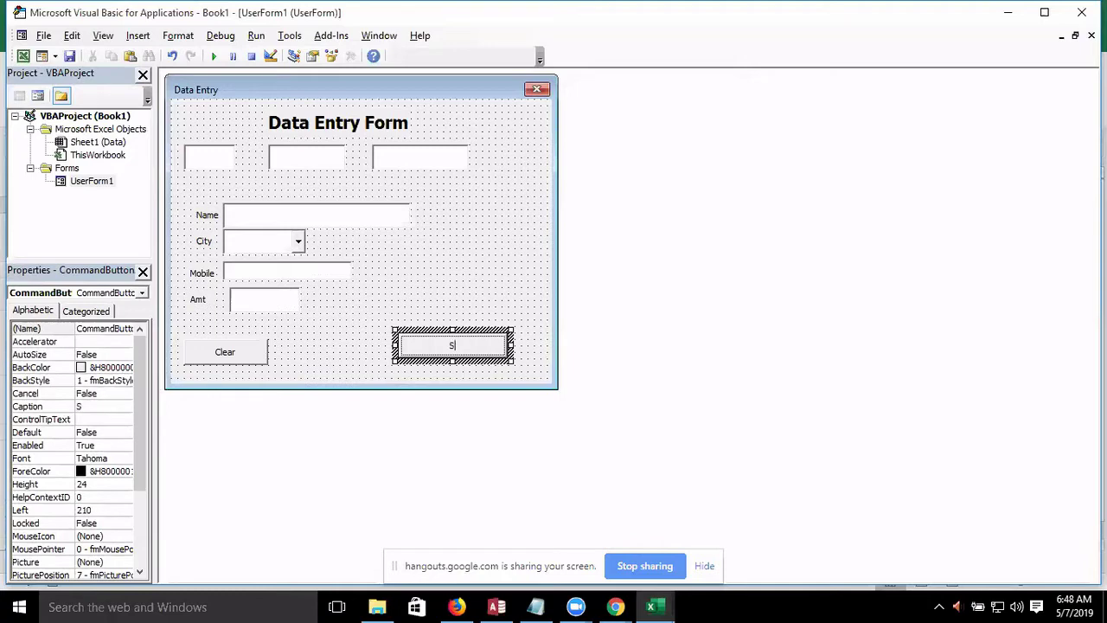
text(u)
text(bmit)
click(424, 217)
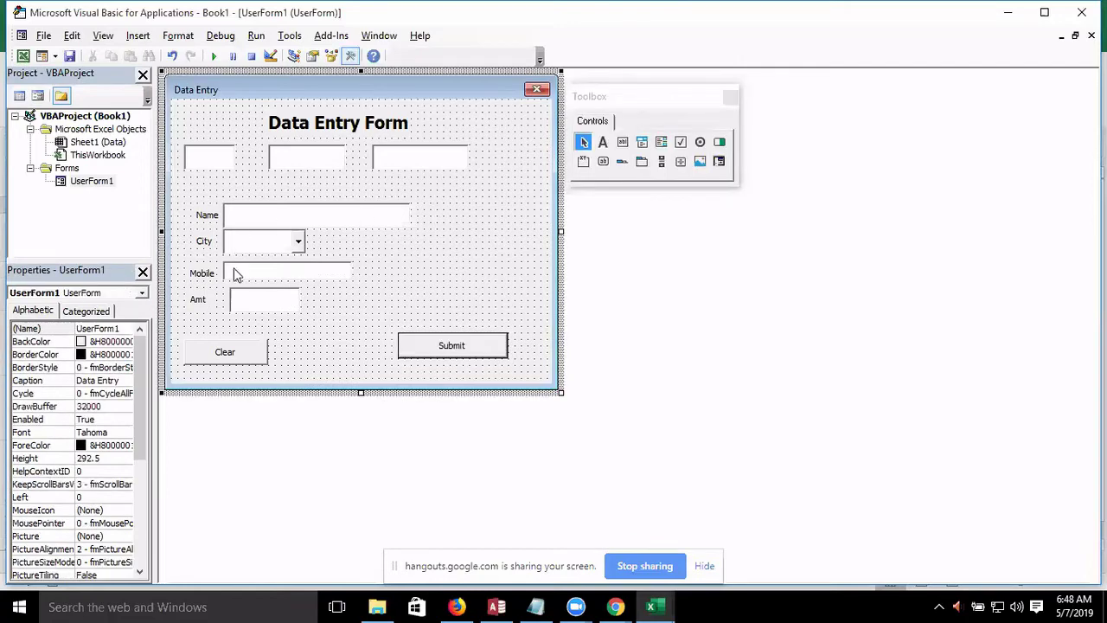
Select the Name, City, Mobile and Amt labels and align their lefts
click(210, 216)
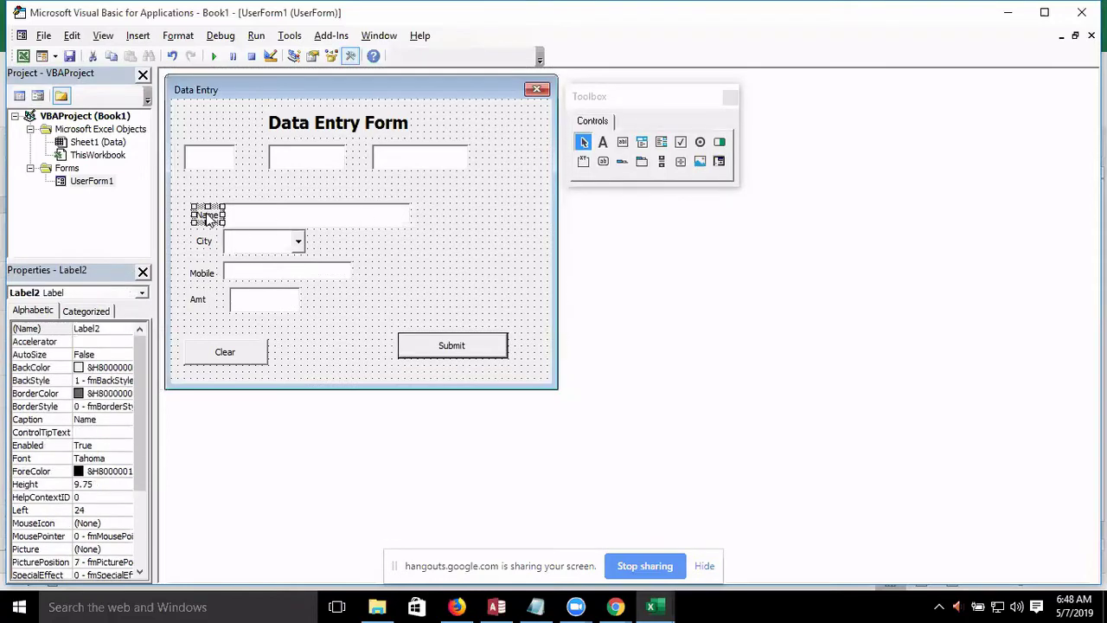
ctrl+click(201, 275)
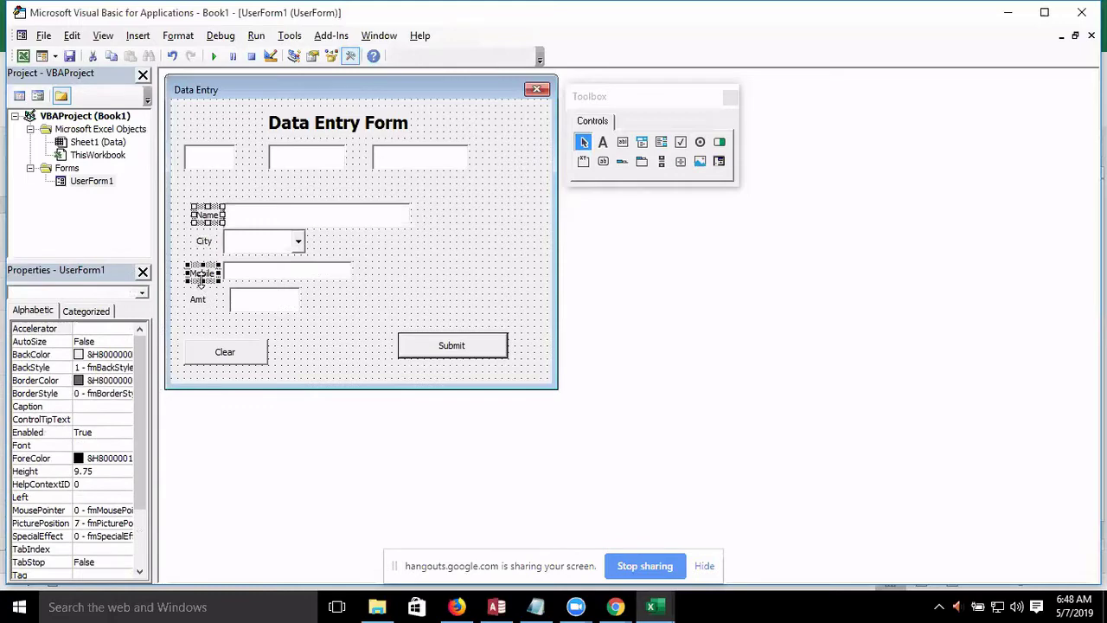
ctrl+click(201, 275)
ctrl+click(204, 243)
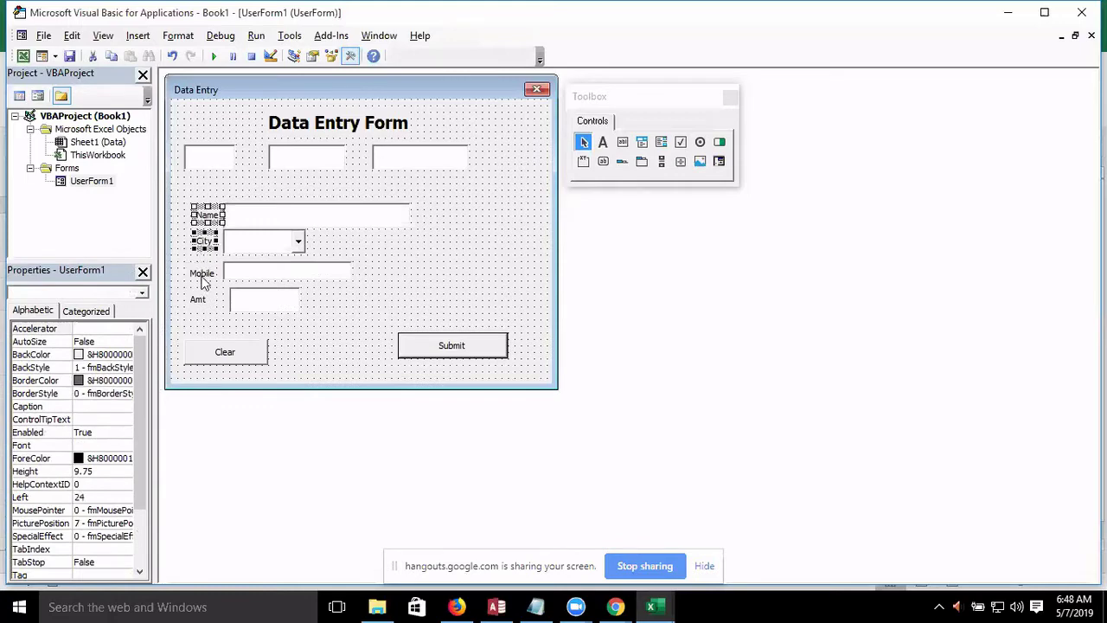
ctrl+click(202, 279)
ctrl+click(199, 301)
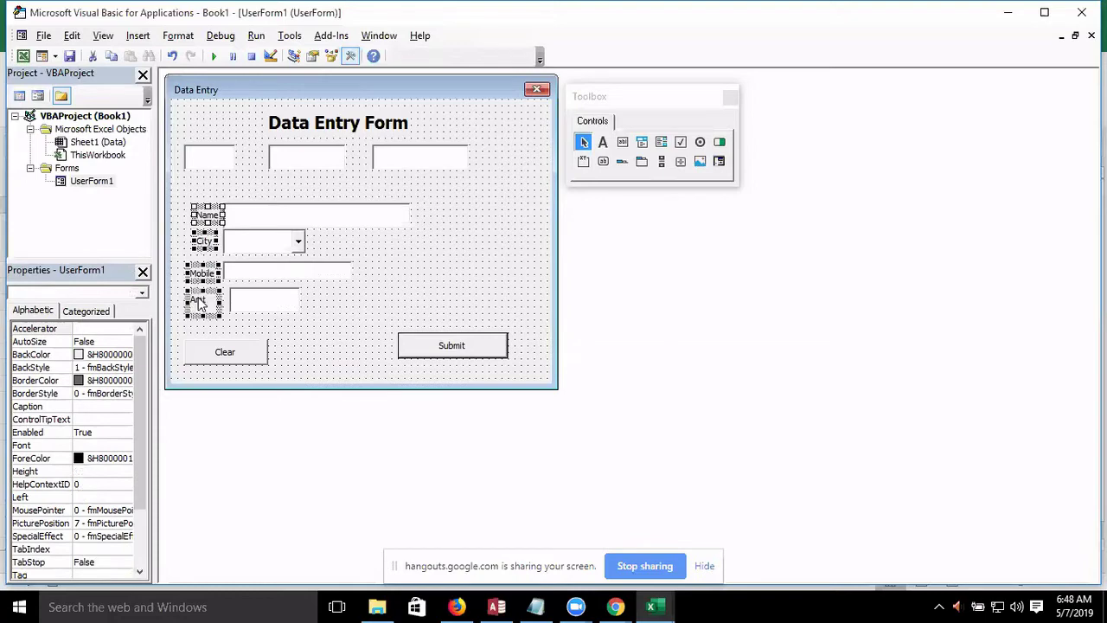
click(173, 36)
mouse_move(196, 54)
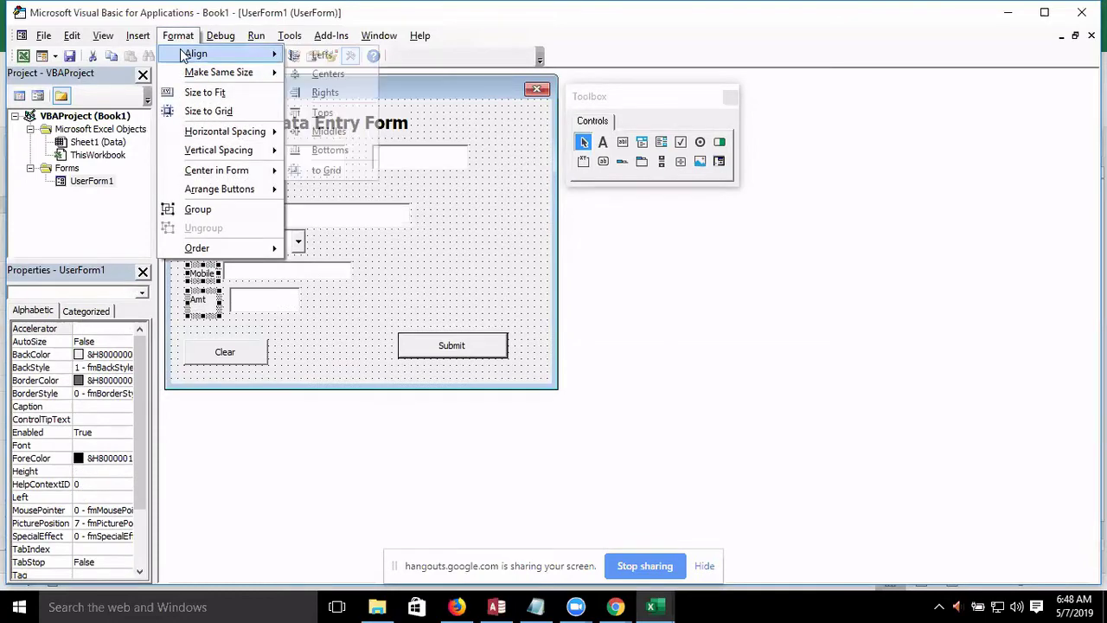
click(293, 55)
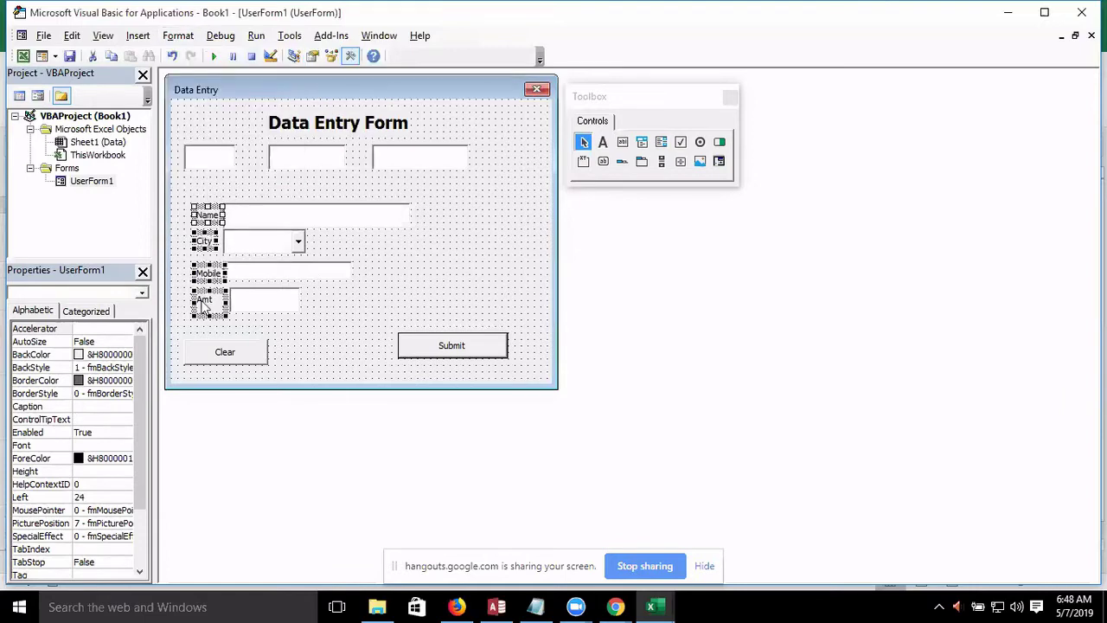
click(257, 299)
click(257, 298)
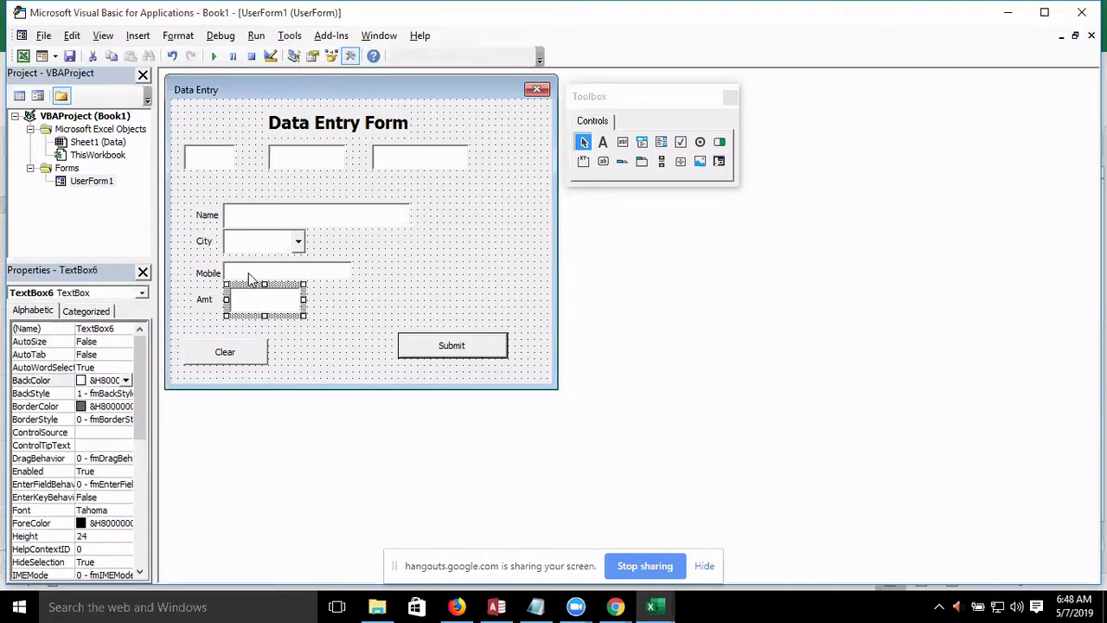
Left-align the Name, City, Mobile and Amt entry boxes and make them the same height
drag(334, 302, 207, 282)
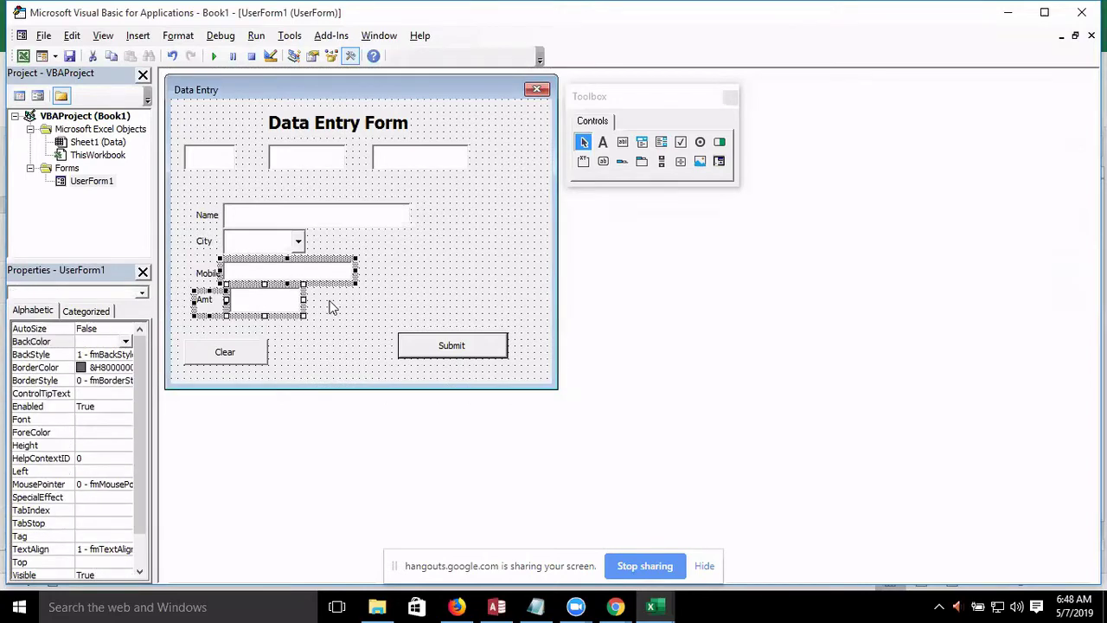
click(266, 313)
click(260, 288)
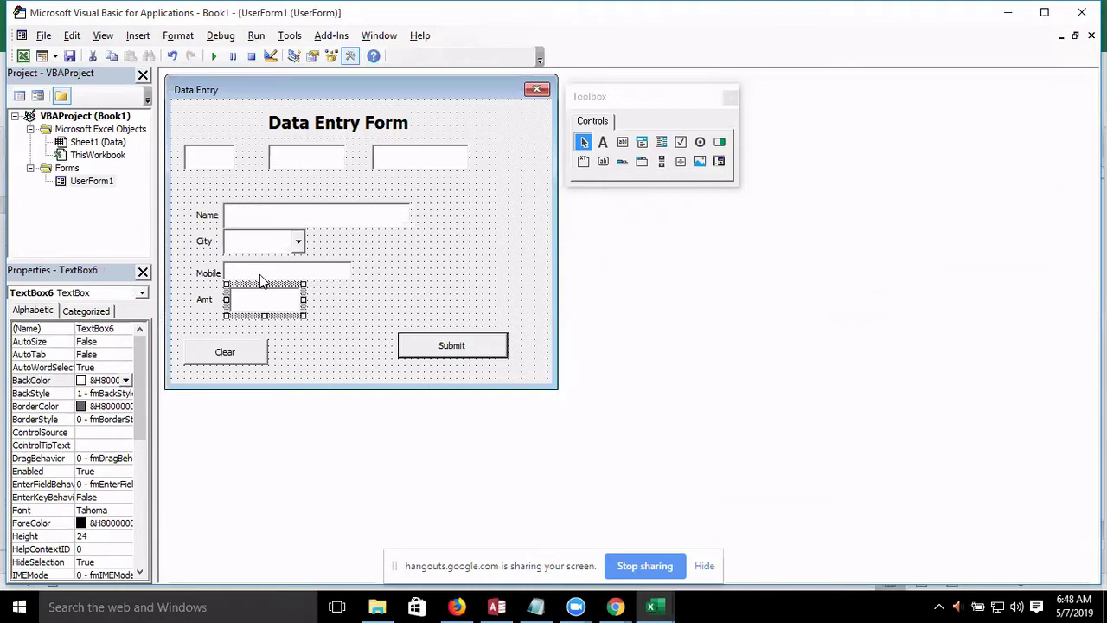
shift+click(253, 248)
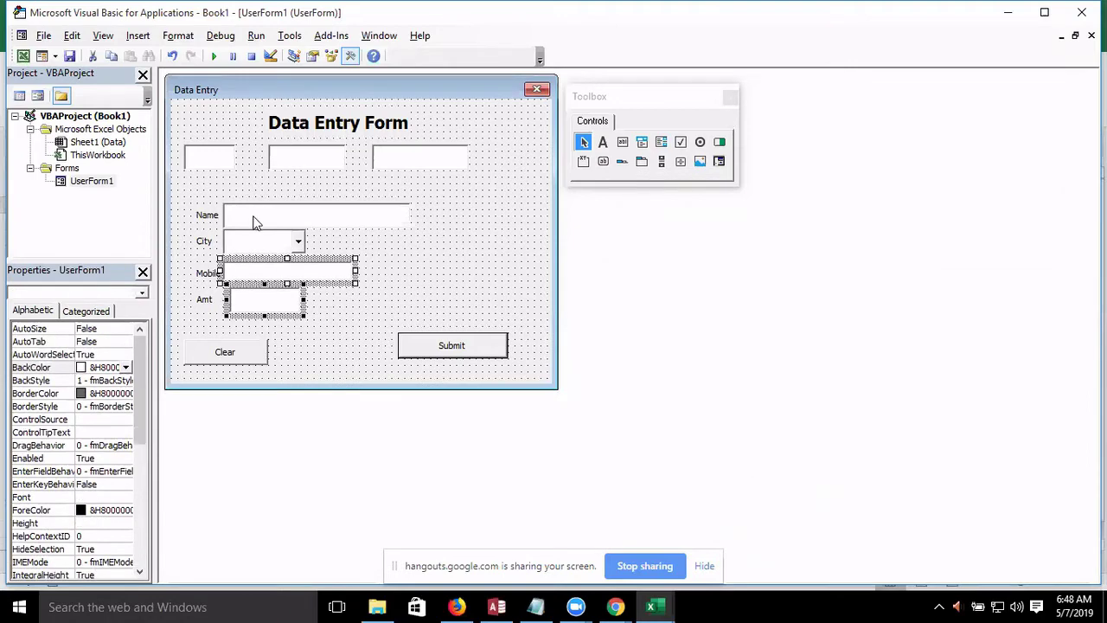
shift+click(285, 215)
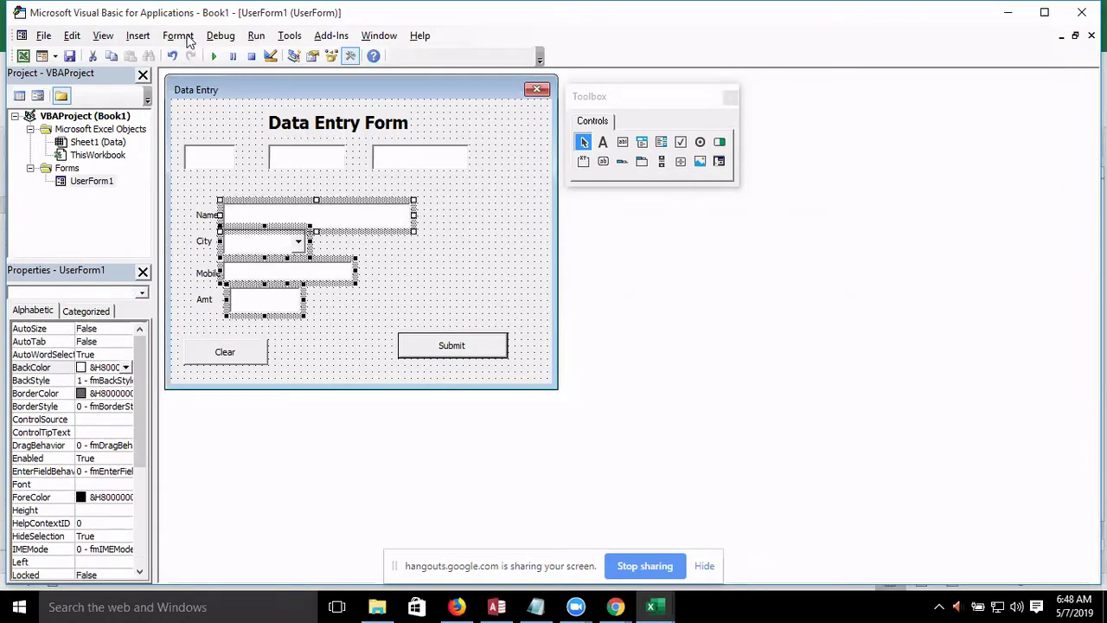
click(220, 35)
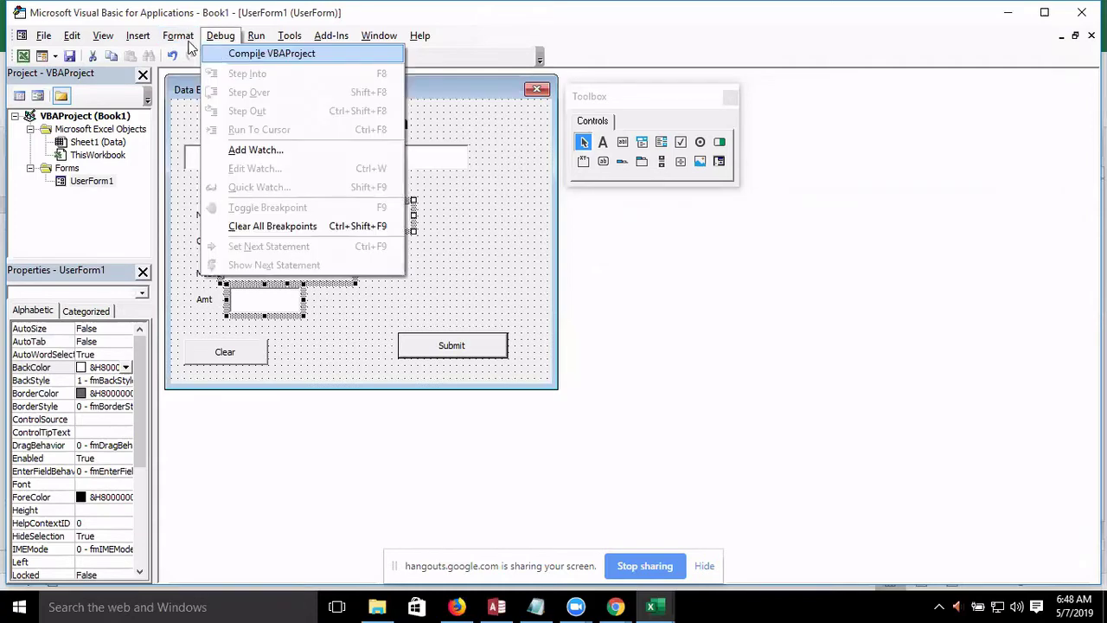
click(270, 57)
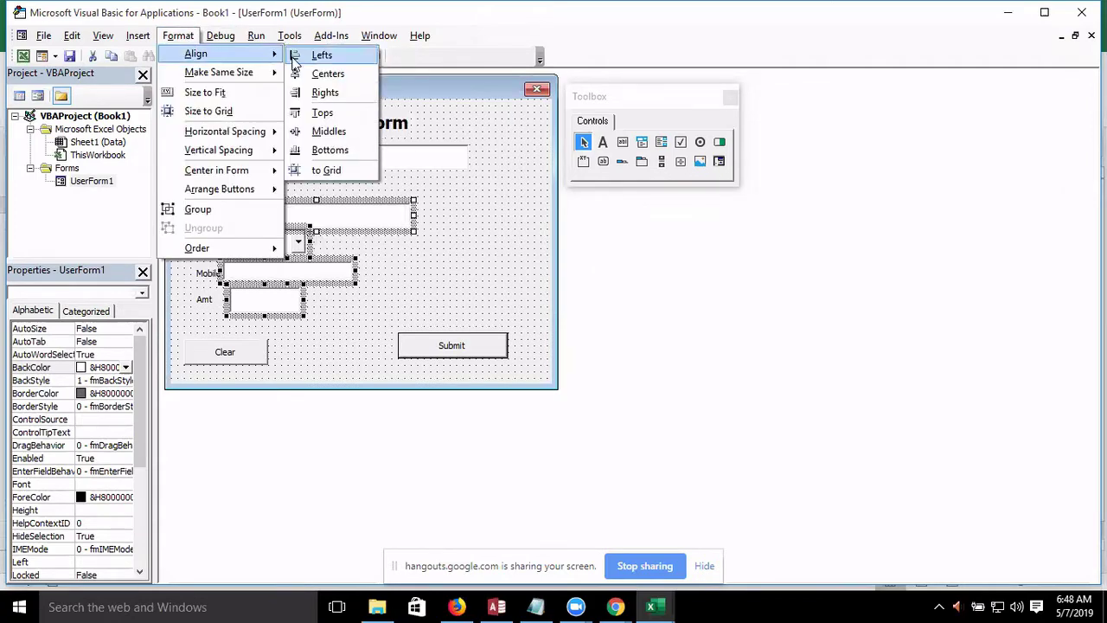
click(295, 55)
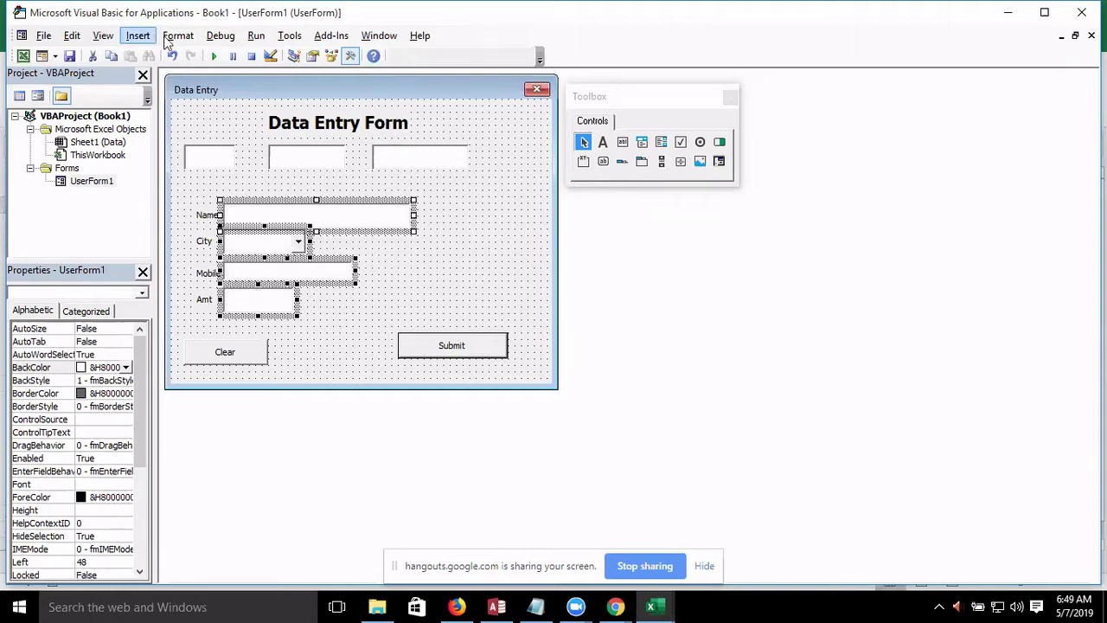
click(178, 36)
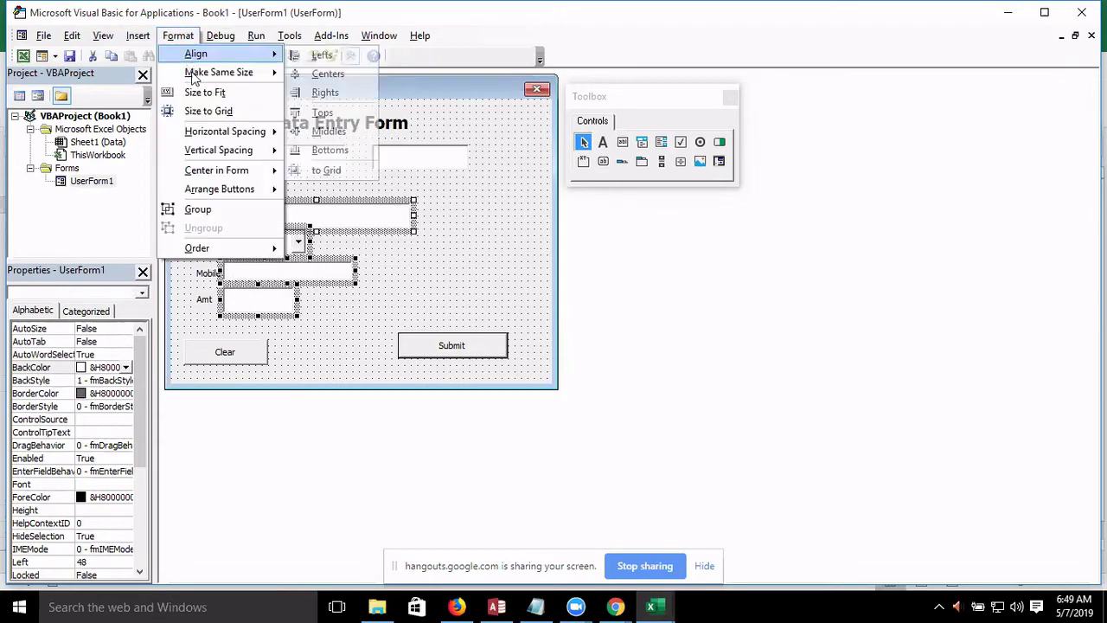
mouse_move(219, 73)
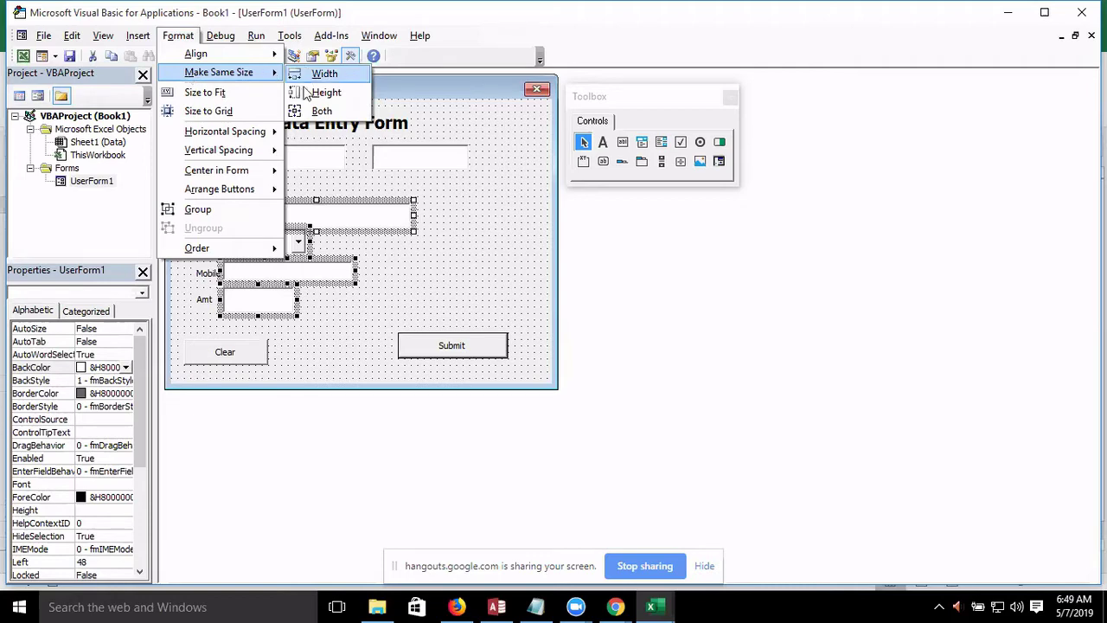
click(324, 93)
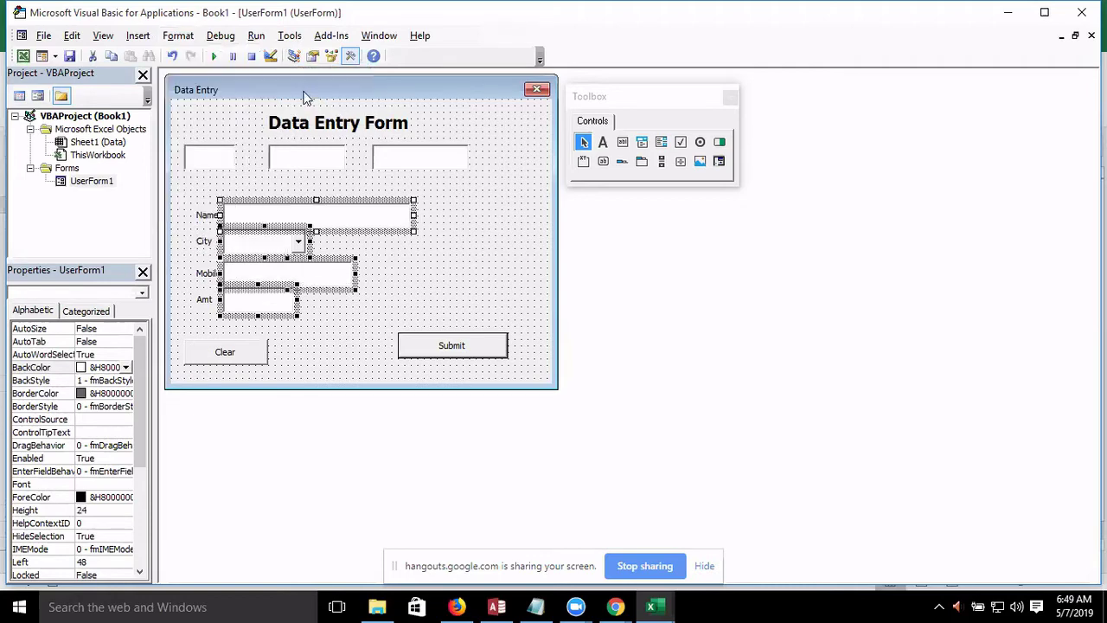
click(353, 309)
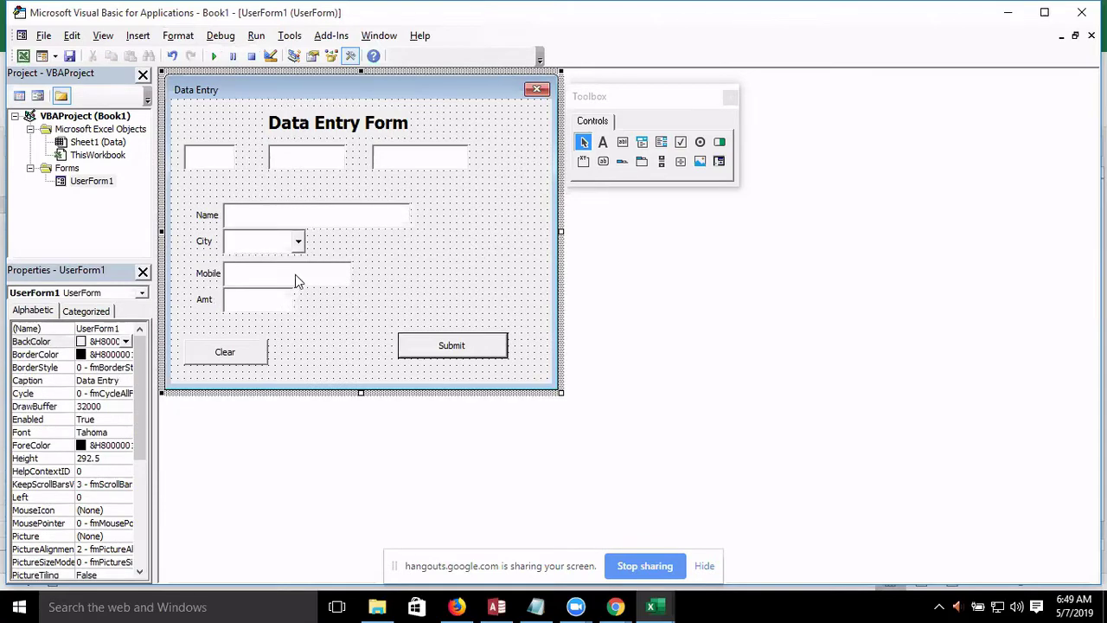
Check the names of the three top text boxes
click(204, 162)
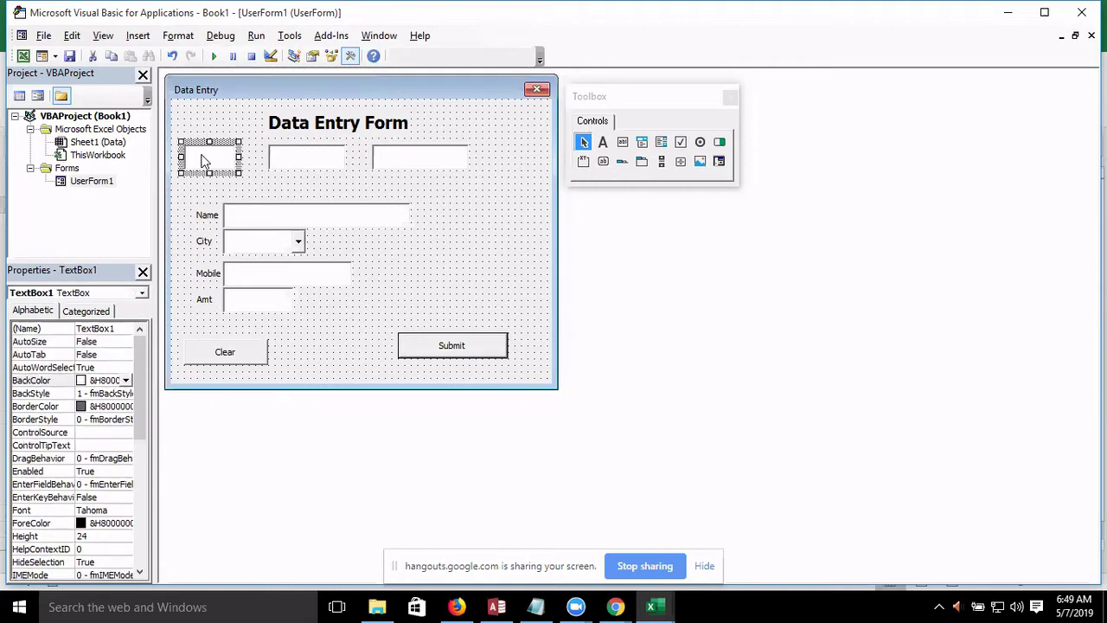
click(277, 158)
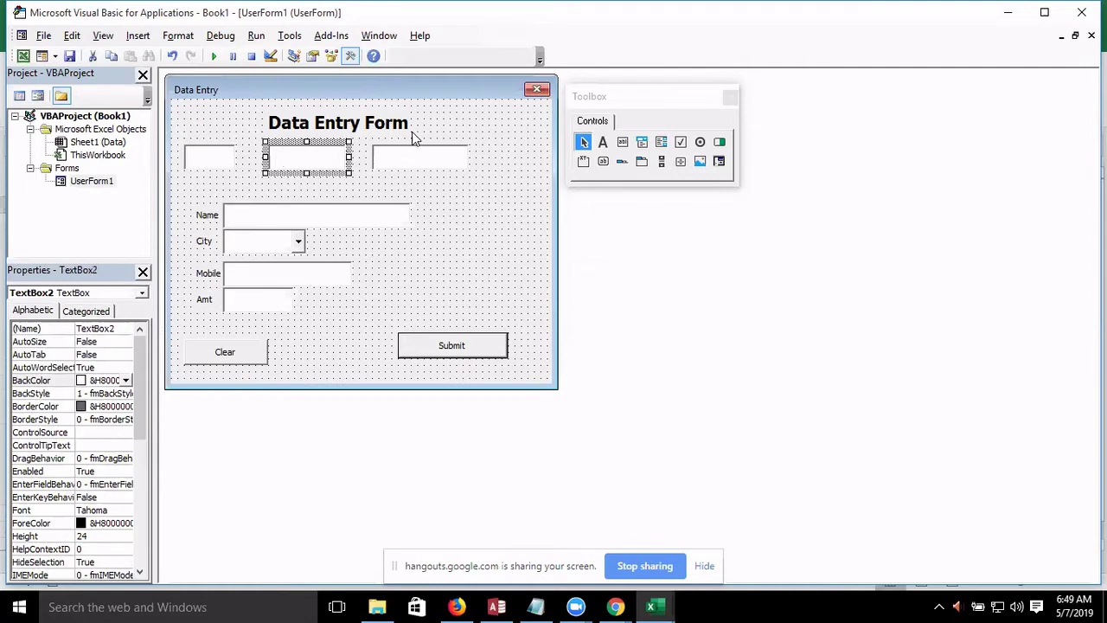
click(415, 158)
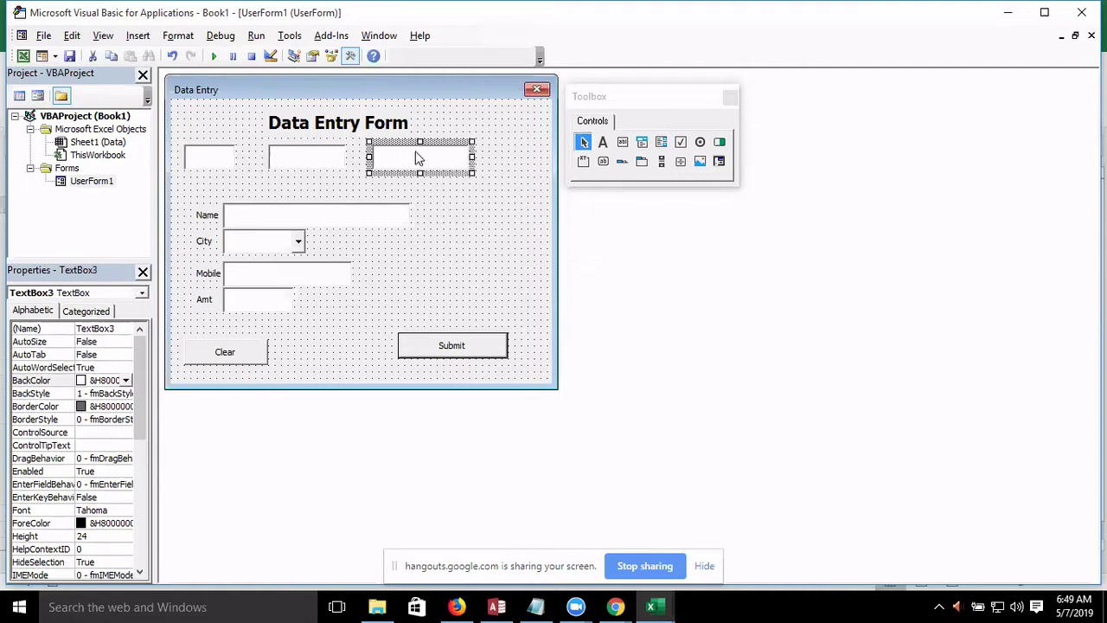
Create the UserForm_Initialize procedure and declare id As Long
double_click(458, 232)
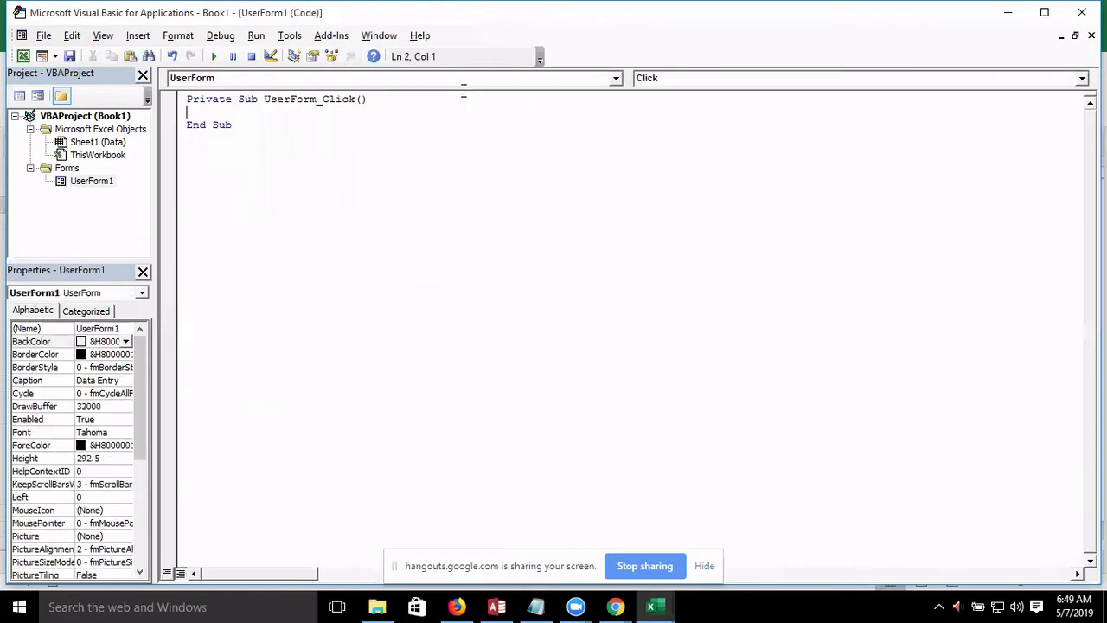
click(663, 80)
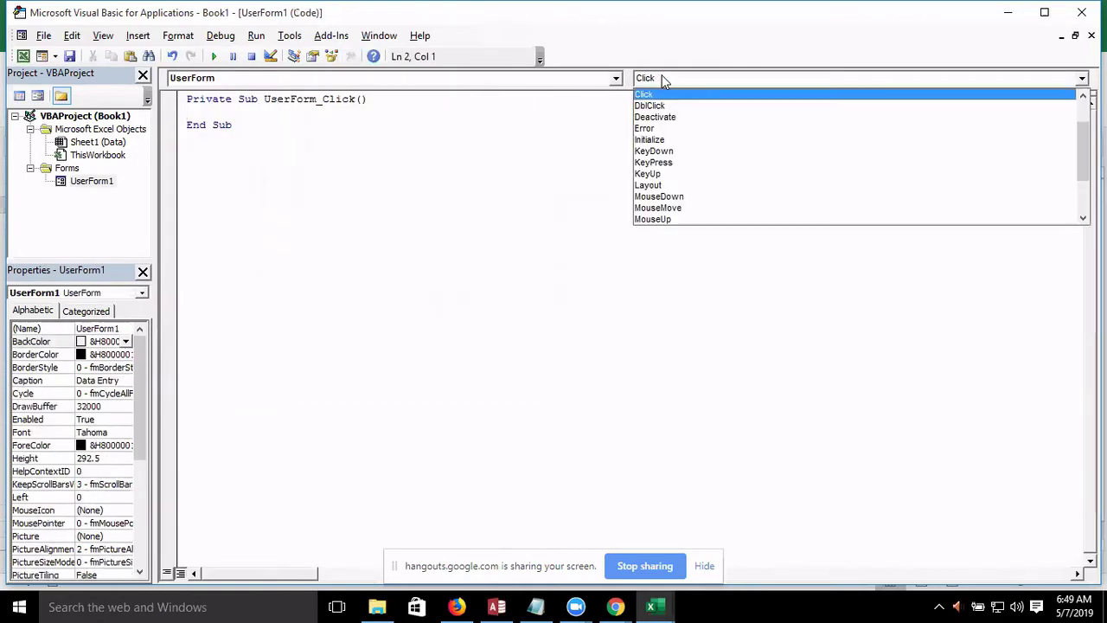
click(663, 139)
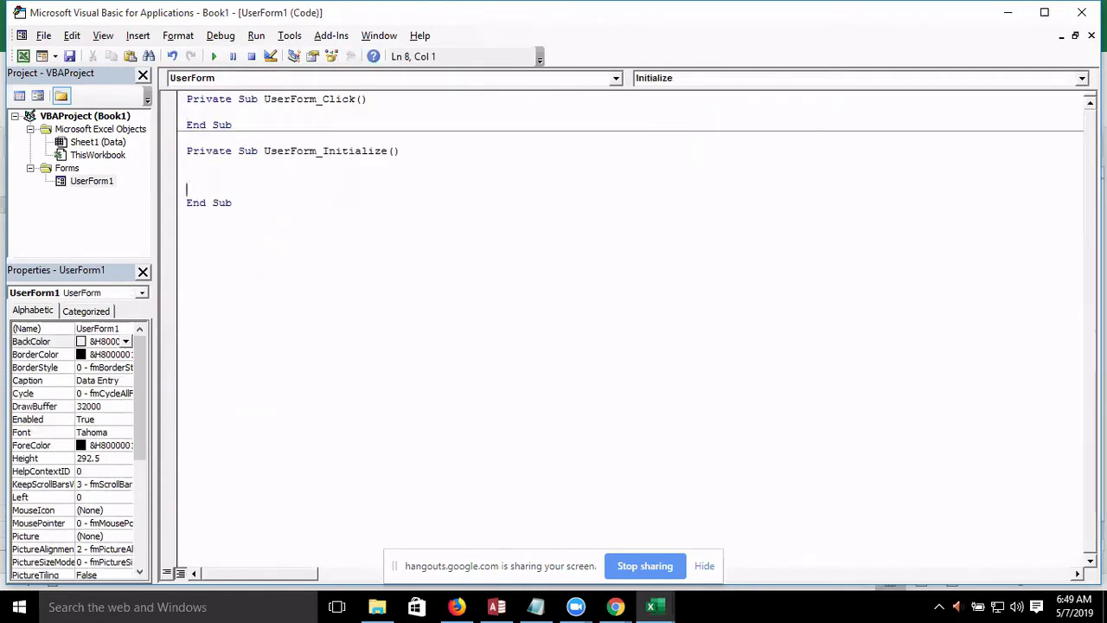
click(186, 176)
text(dim id as )
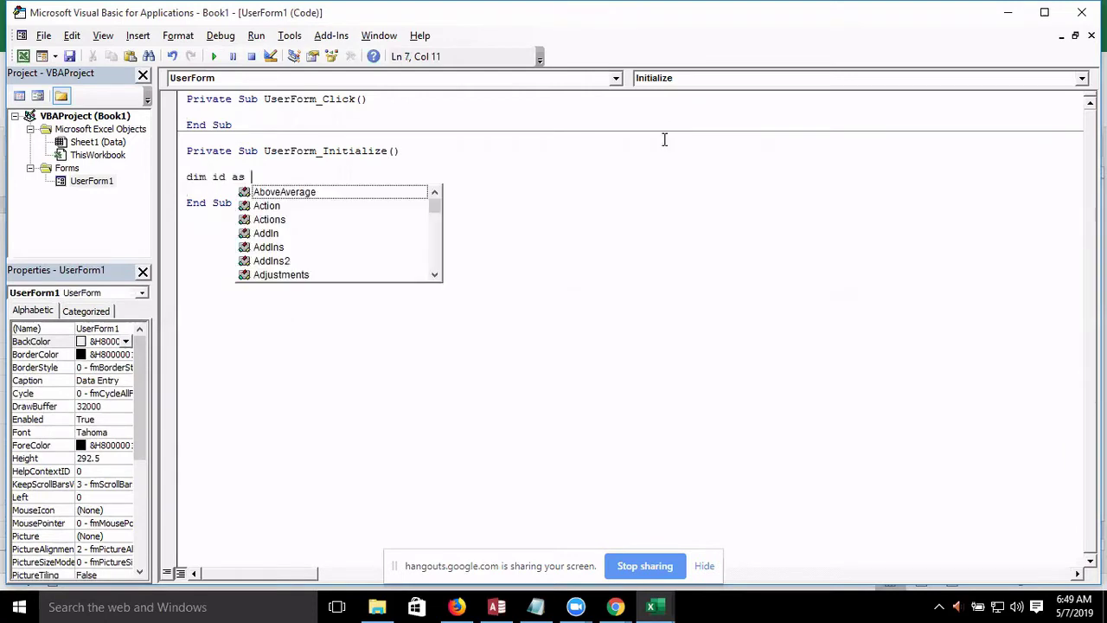
text(long)
key(Return)
key(Return)
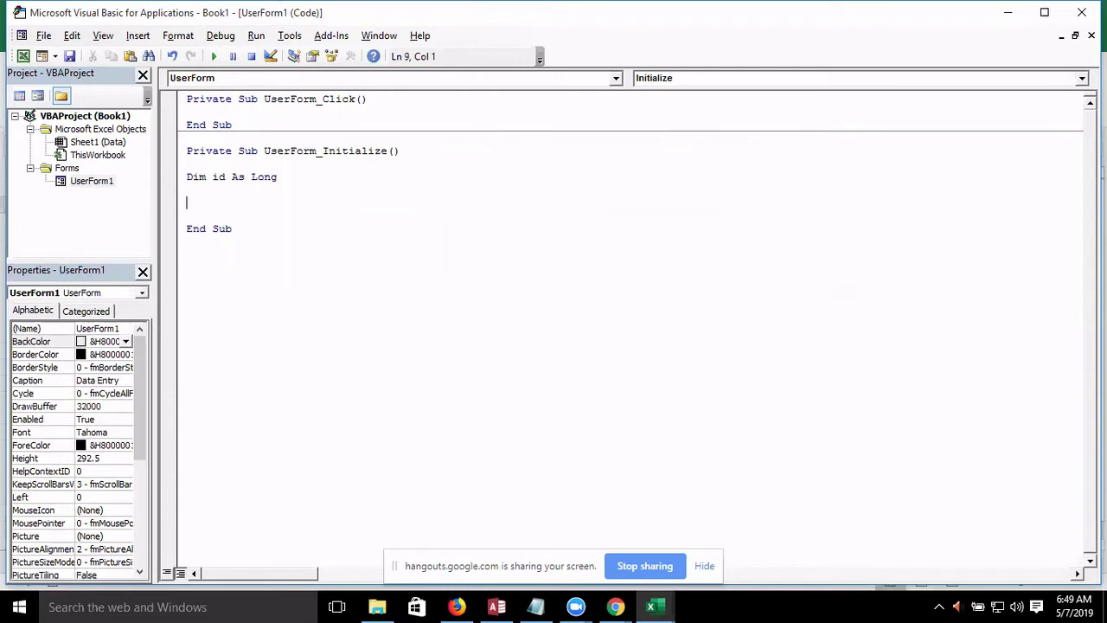
Set id = Application.WorksheetFunction.CountA(Sheets("Data").Range("A:A"))
text(id)
text(=applica)
text(tion)
text(.wo)
key(Down)
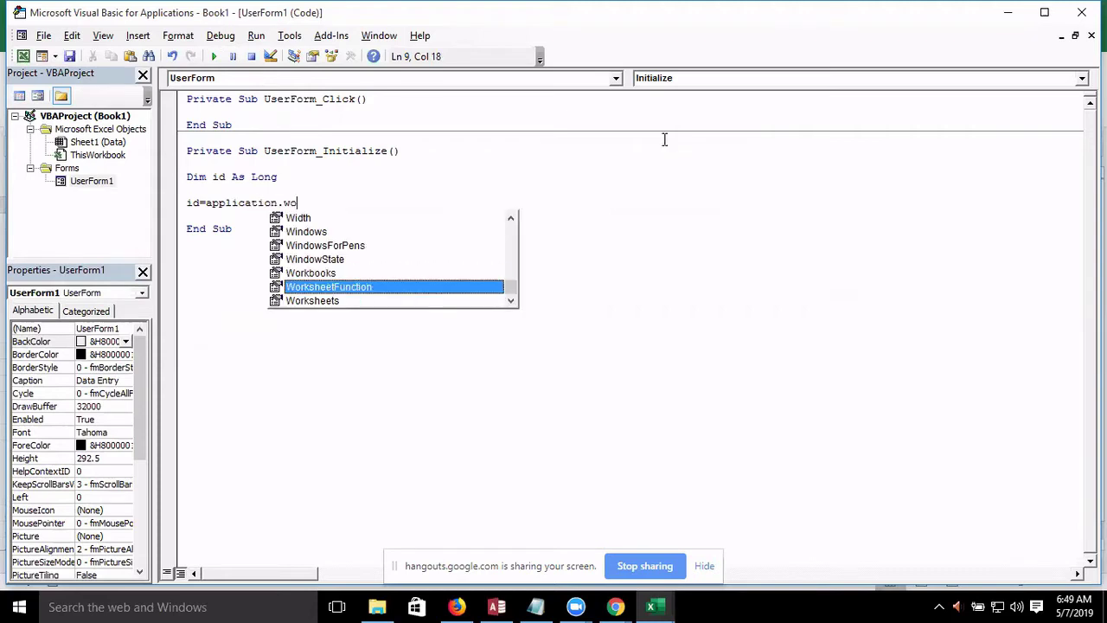
key(Tab)
text(.)
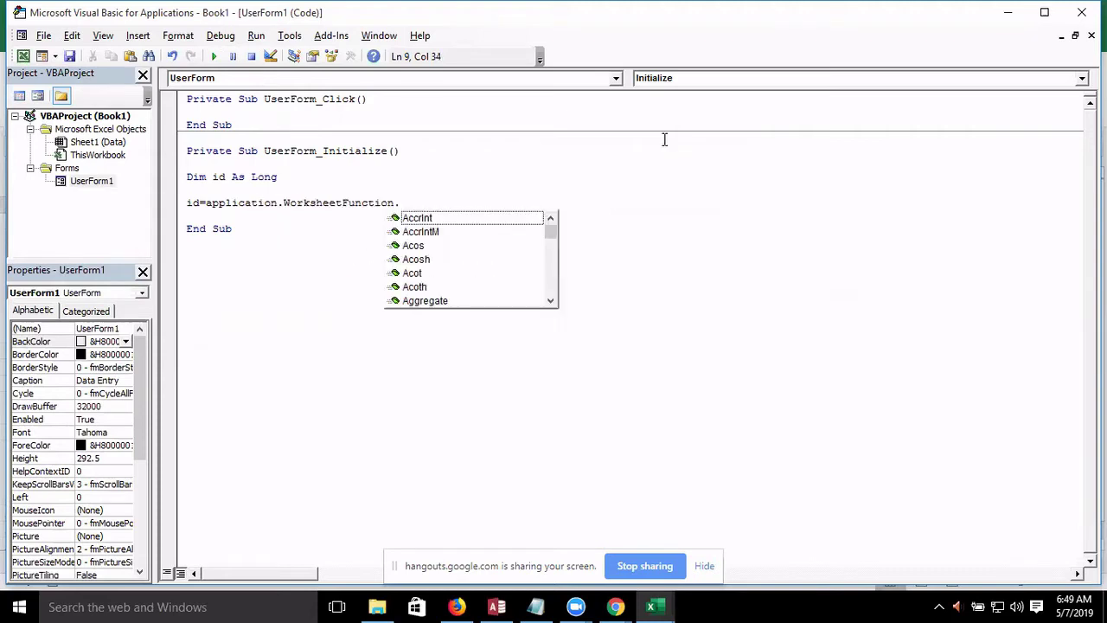
text(cou)
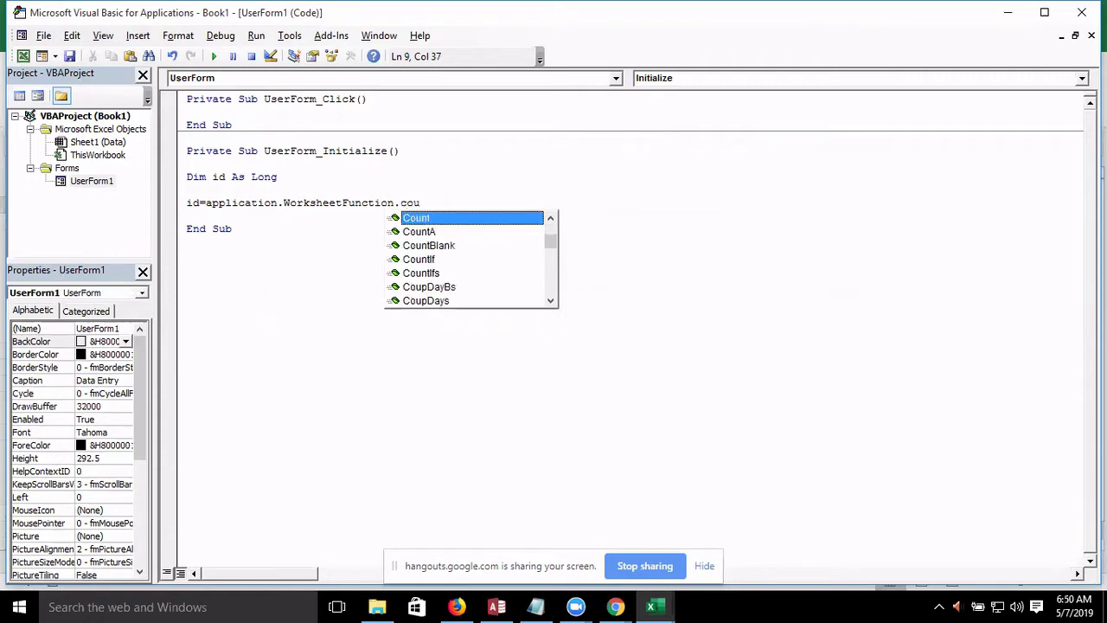
key(Down)
key(Tab)
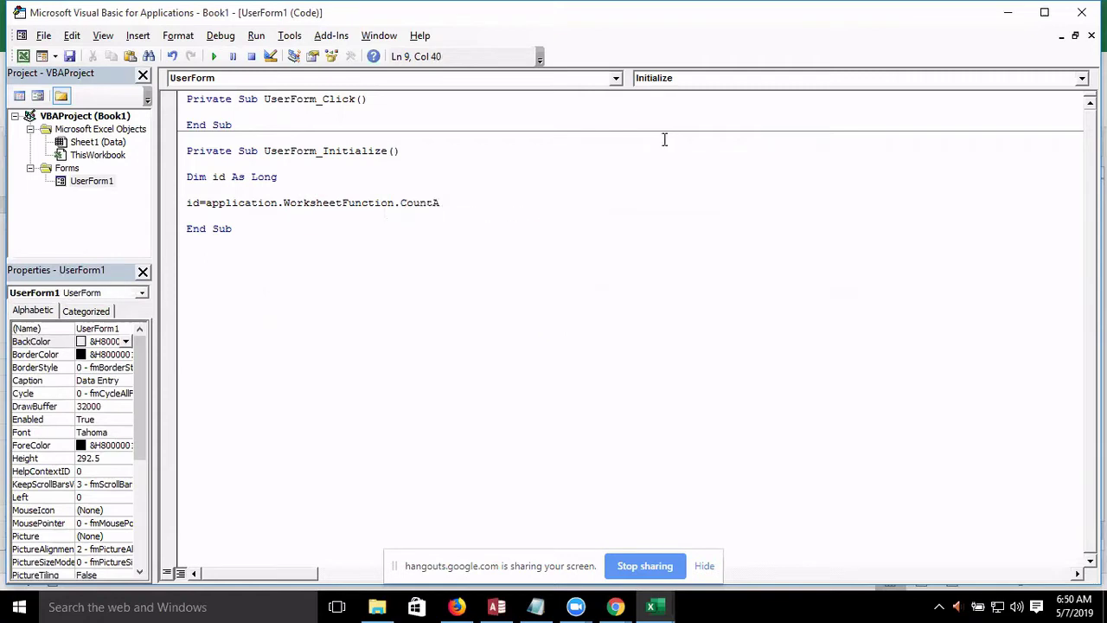
text((sheets)
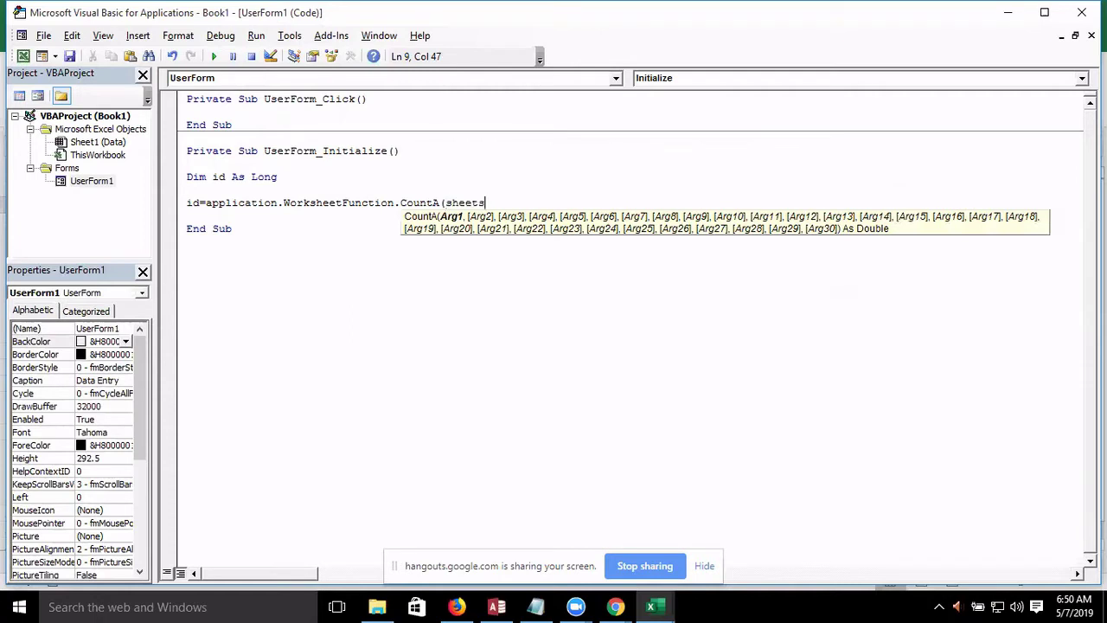
text((")
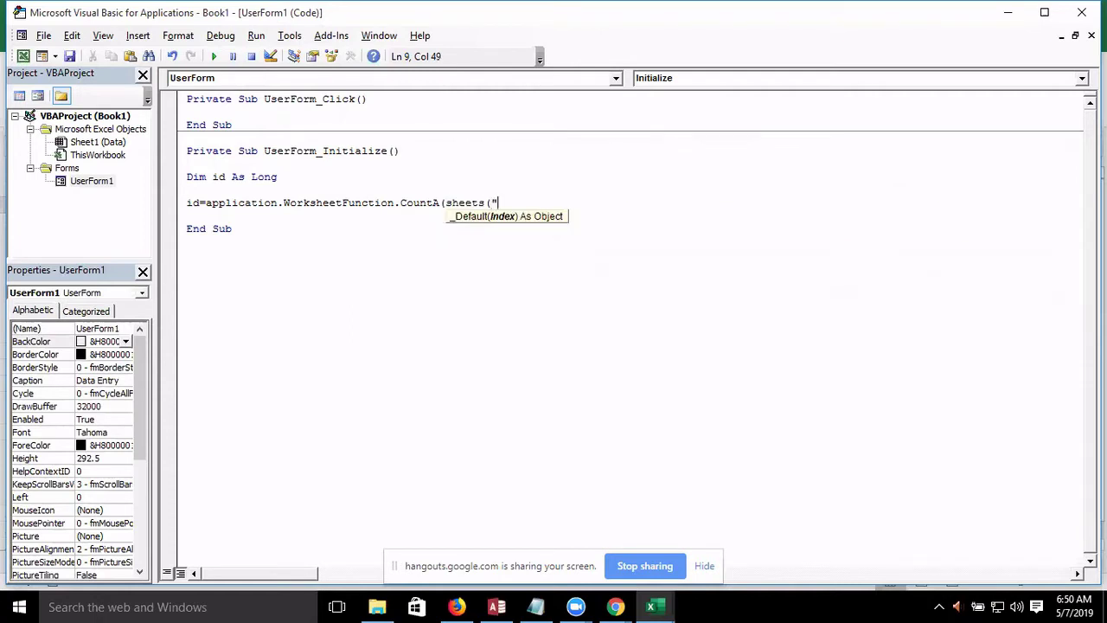
text(Data")
text())
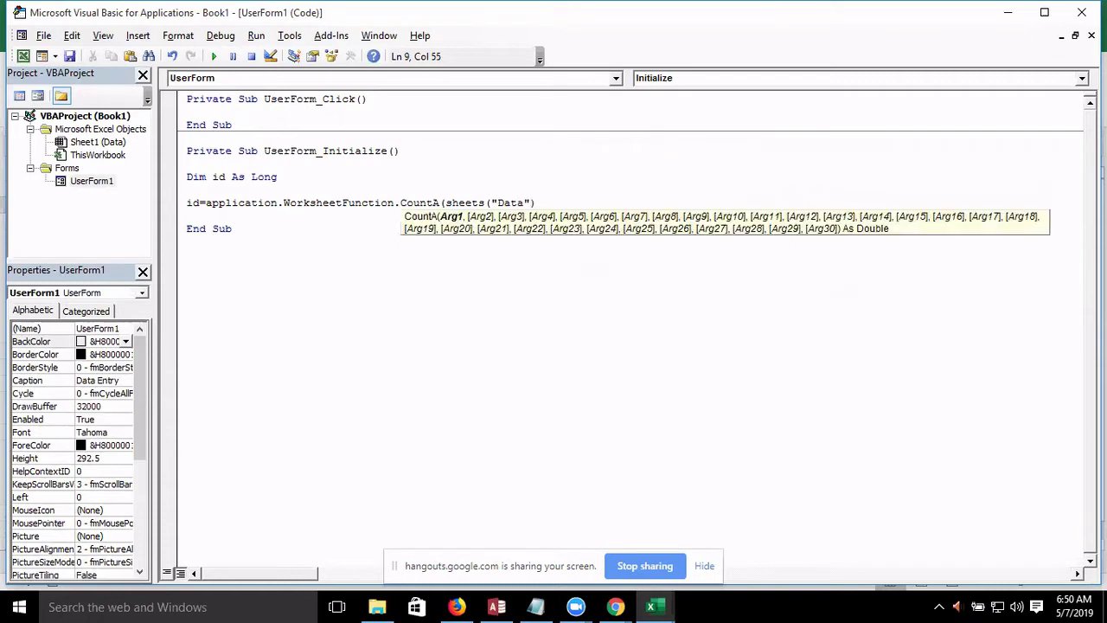
text(.range)
text(("A:)
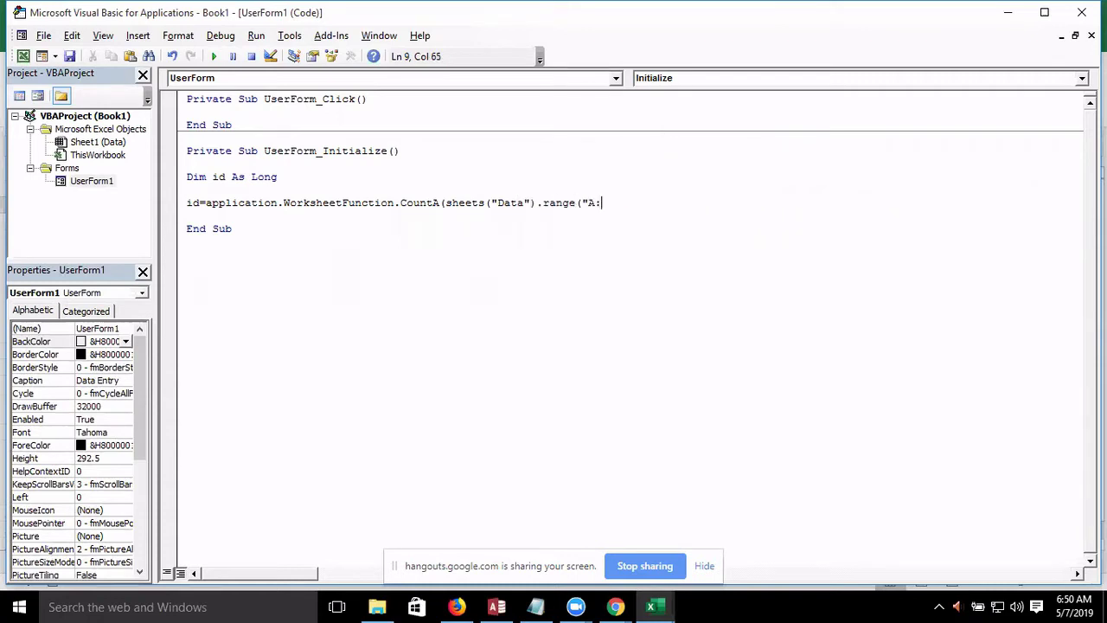
text(A")
text()))
key(Return)
key(Return)
key(Return)
key(Return)
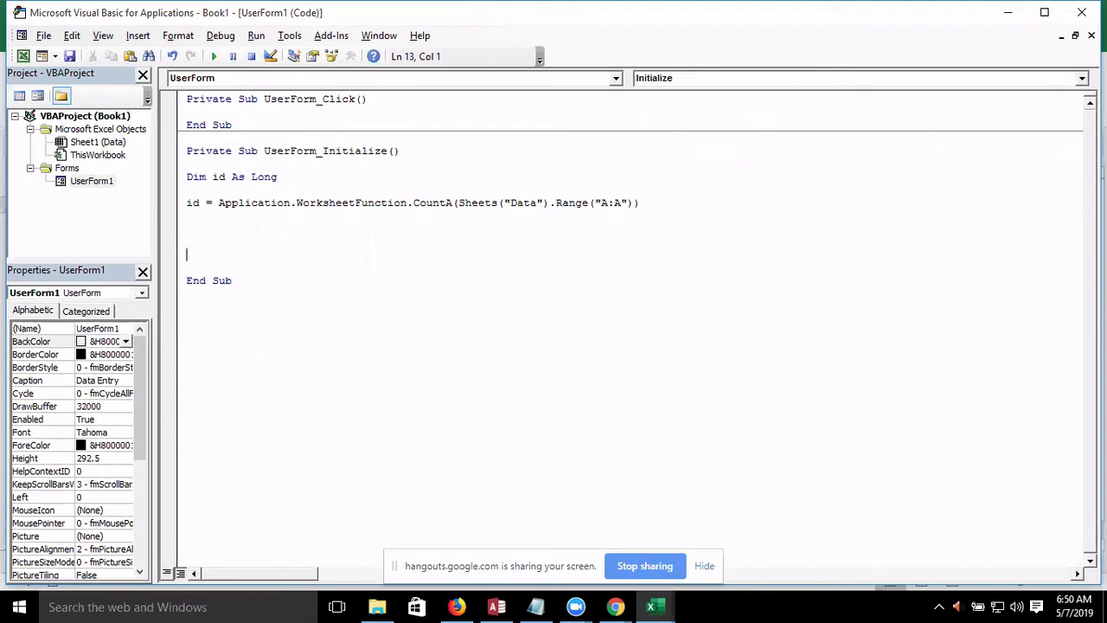
Add the line Me.TextBox1.Value = id + 1
click(187, 228)
text(m)
text(e.te)
key(Tab)
text(.v=)
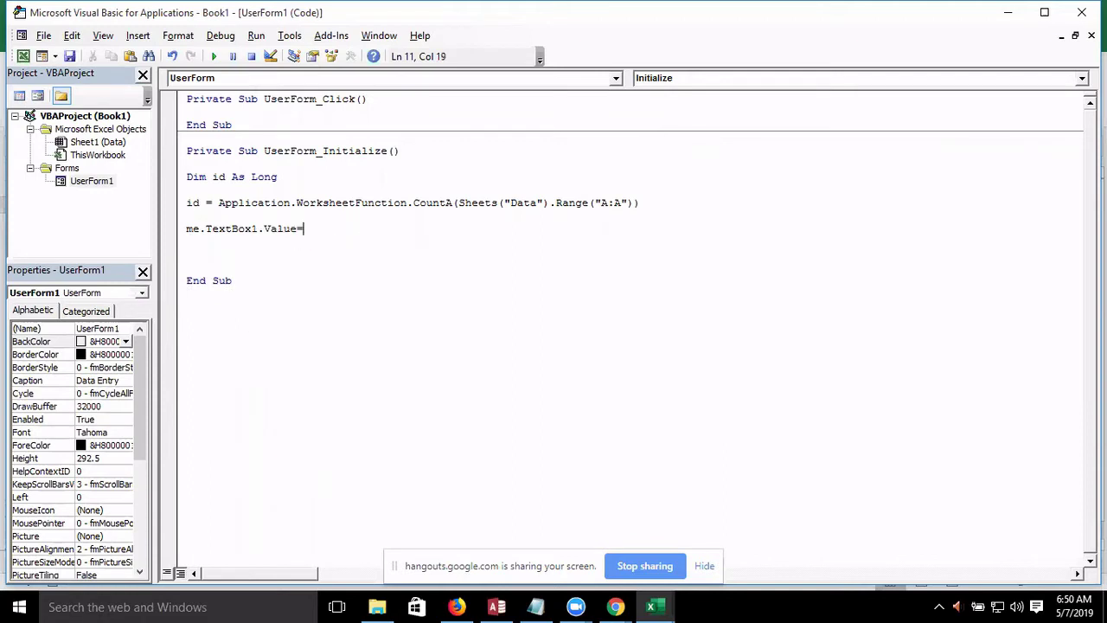
text(id)
text(+)
text(1)
key(Return)
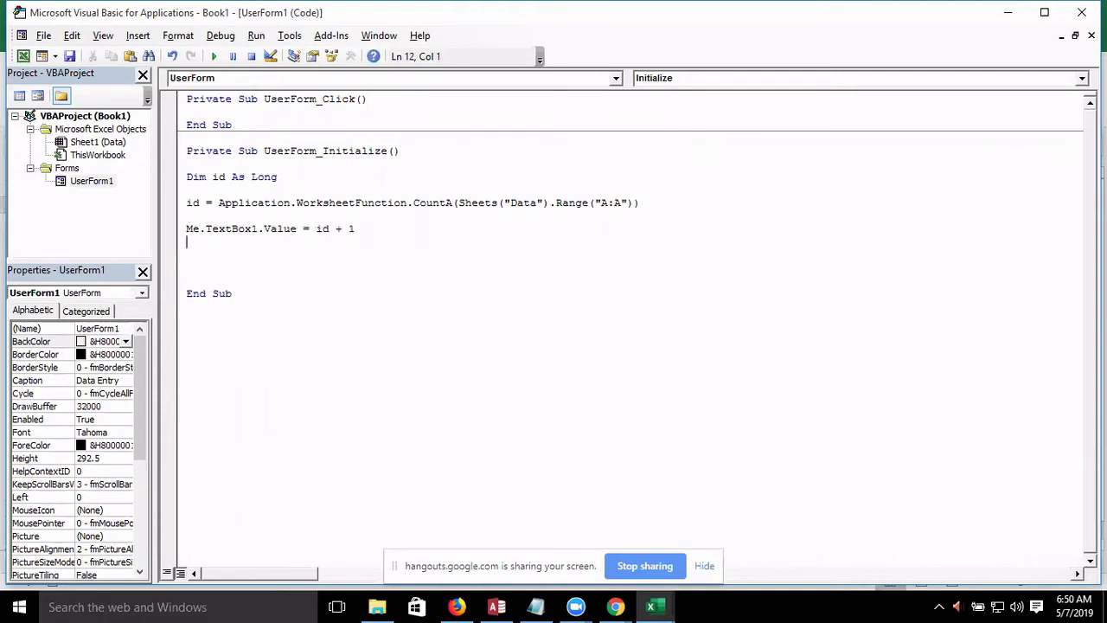
key(Return)
Start a Me.TextBox2.Value = line for the second box
text(me)
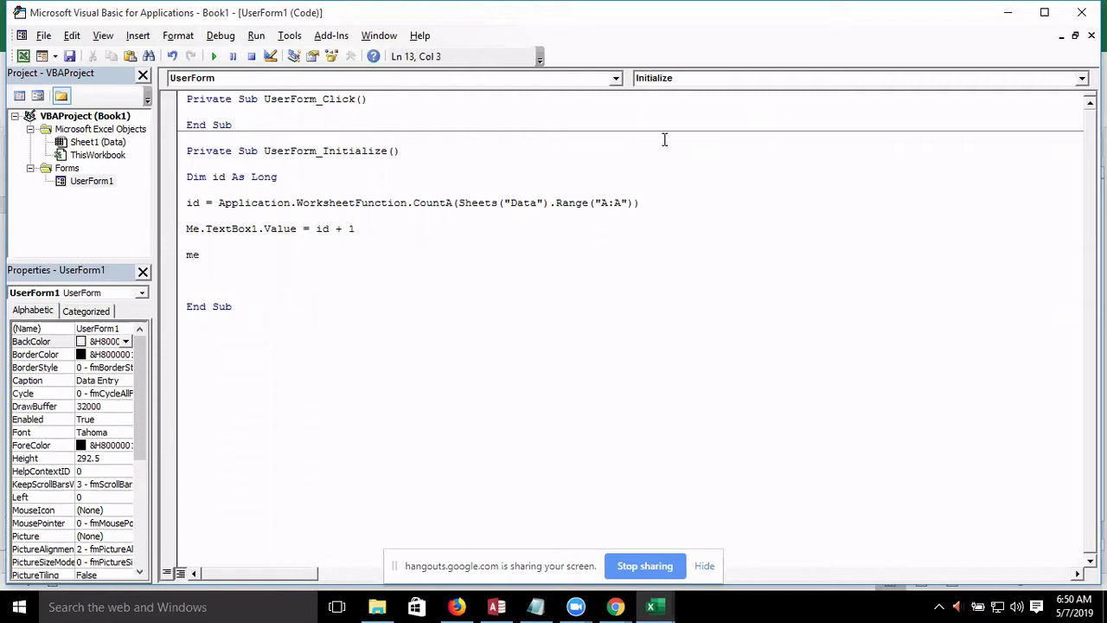
text(.te)
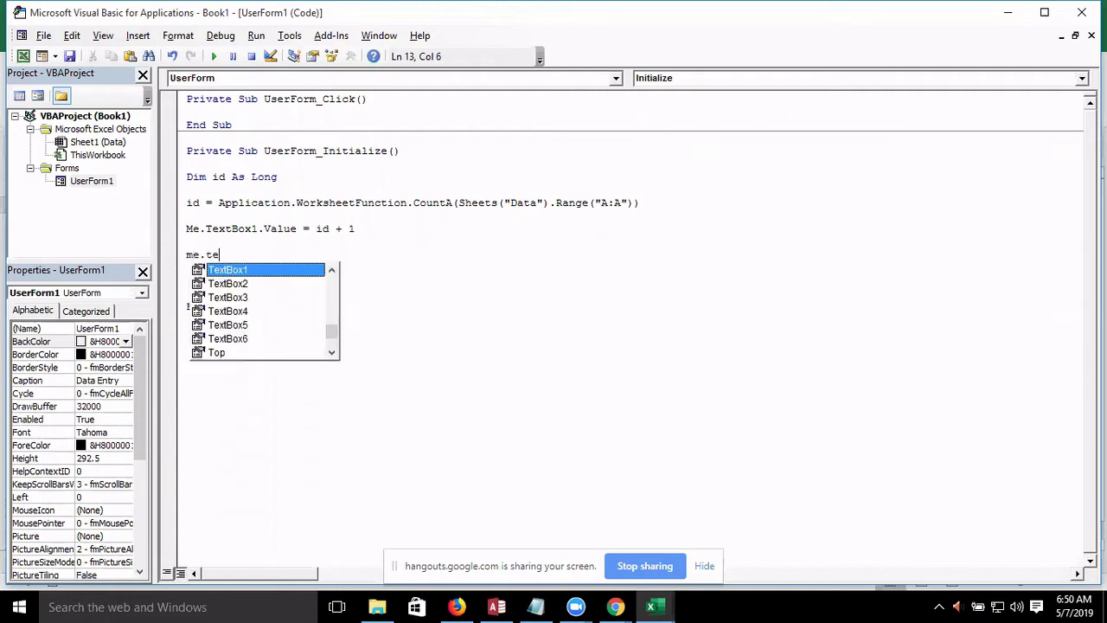
key(Down)
key(Tab)
text(.v)
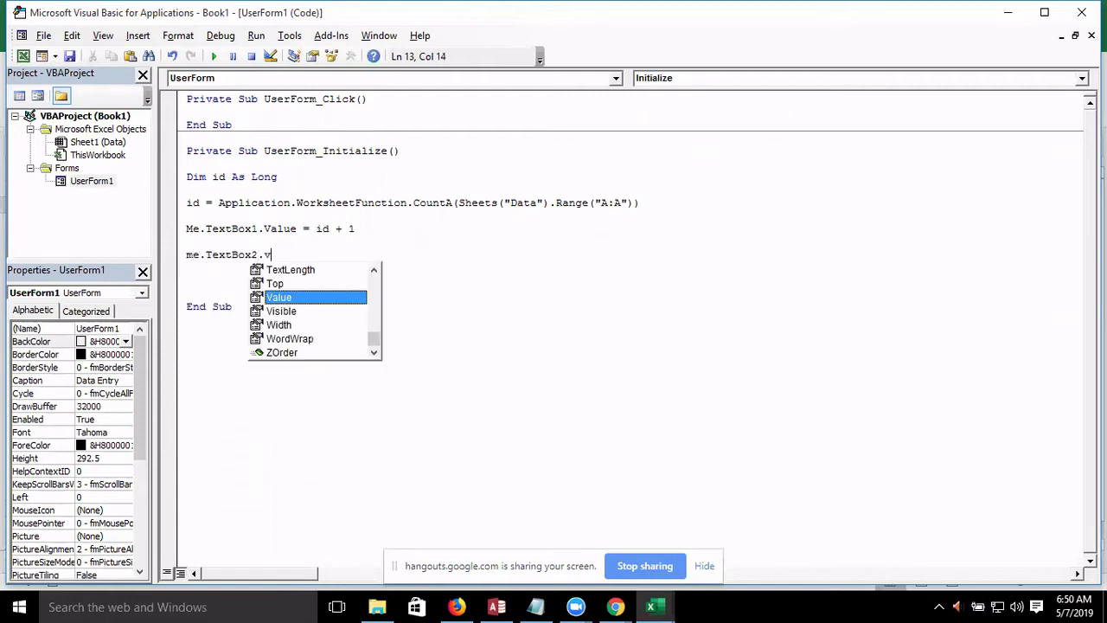
key(Tab)
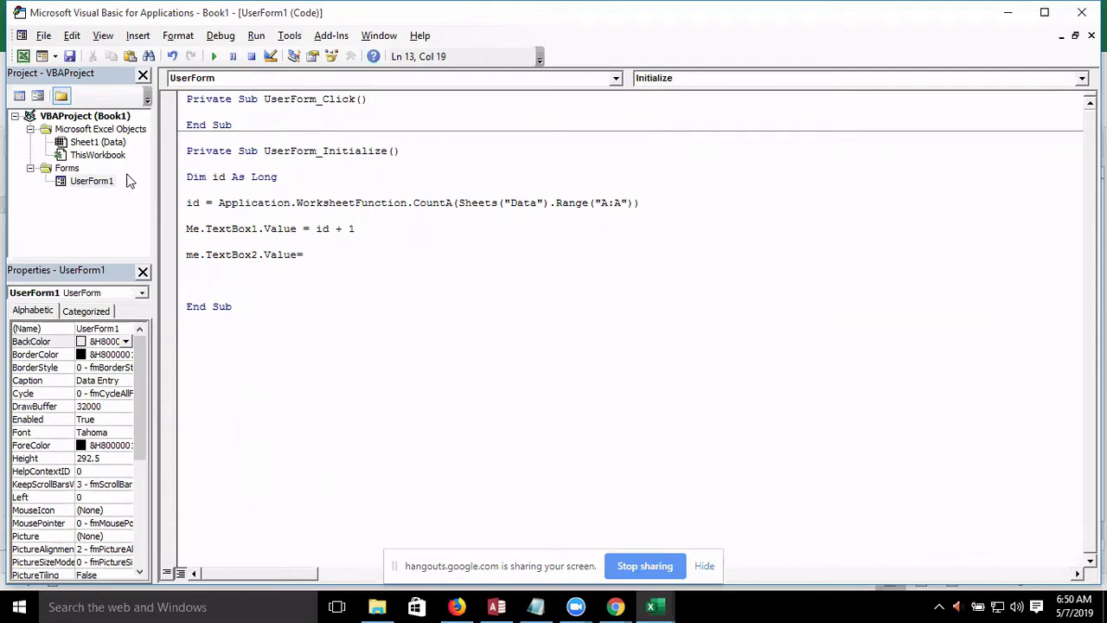
double_click(92, 181)
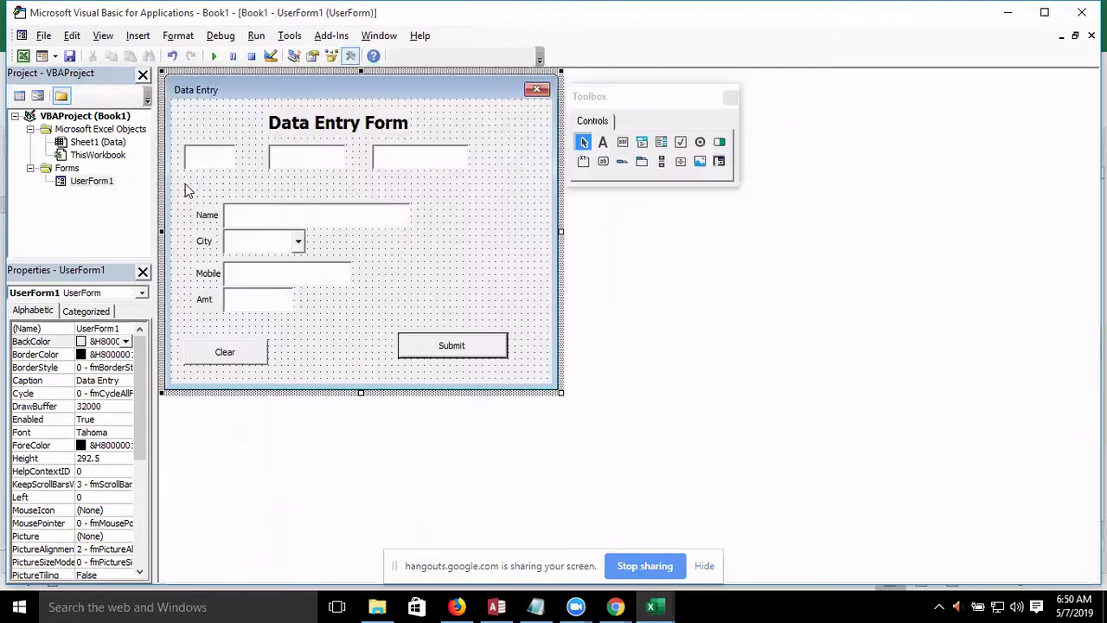
Confirm the top boxes' names in the designer, then return to the code
click(209, 157)
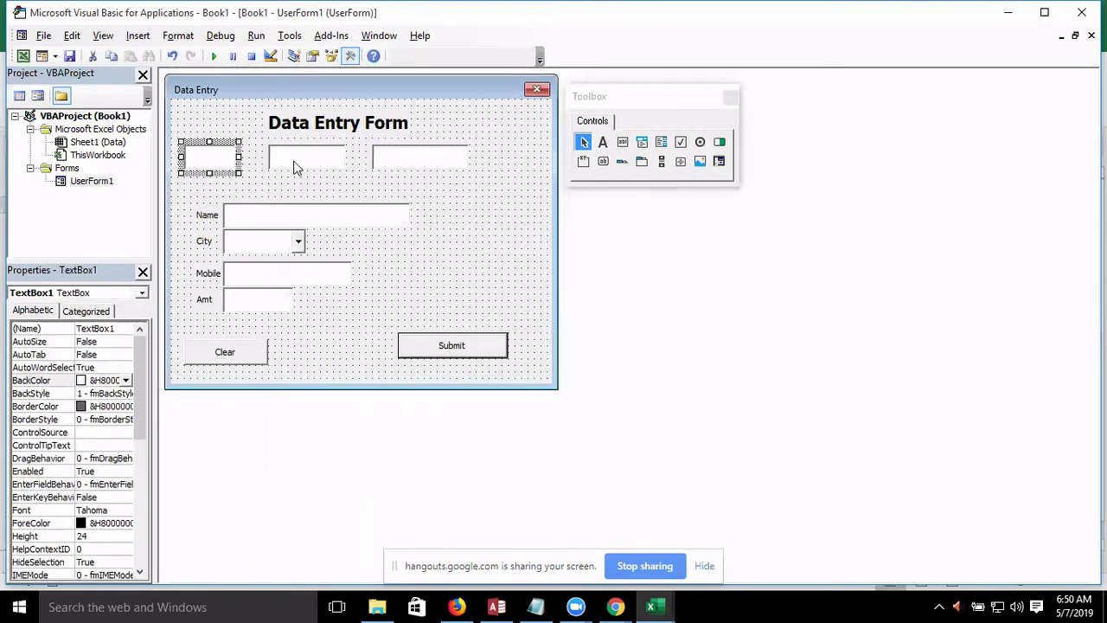
key(Tab)
click(412, 162)
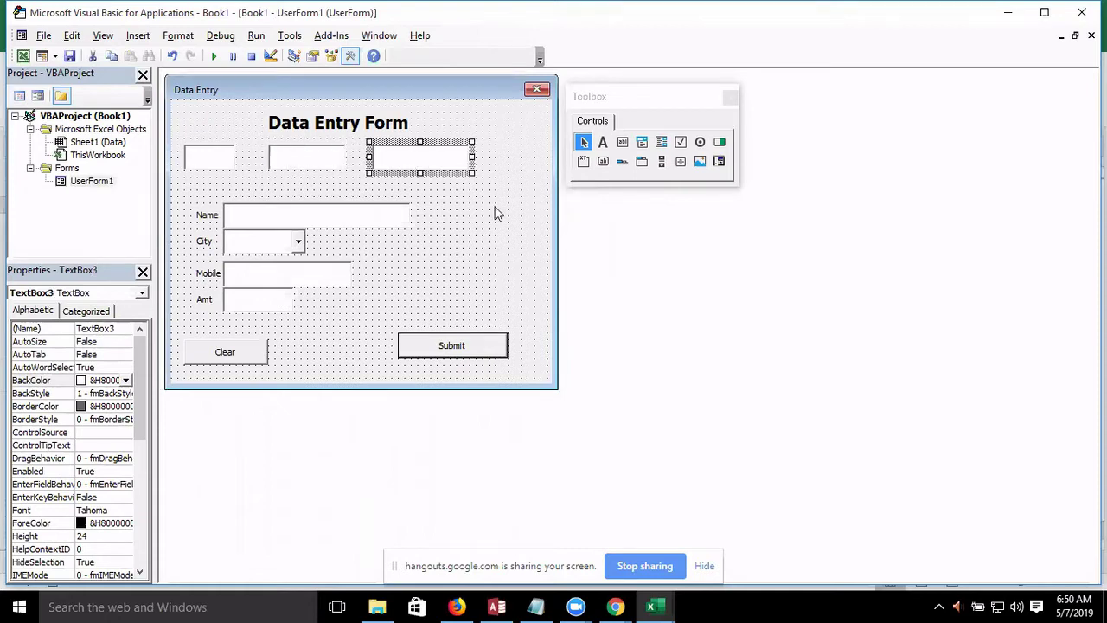
key(F7)
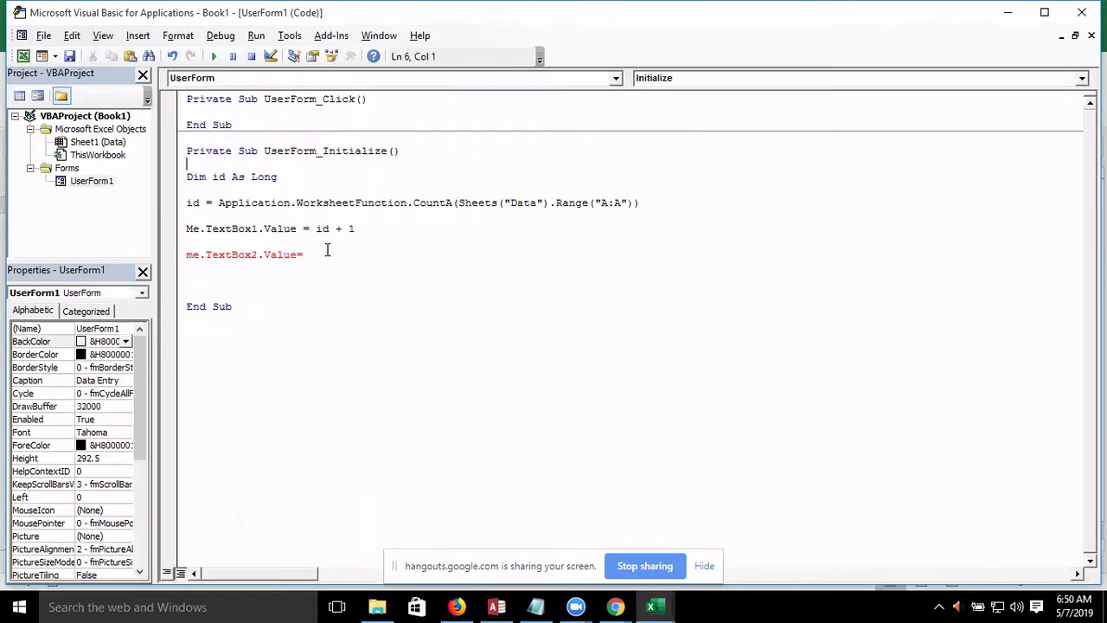
Finish the TextBox2 line so it shows today's Date
click(327, 250)
text(dat)
text(e)
key(Return)
Set Me.TextBox3.Value to Format(Now, "HH:MM:SS")
text(me.)
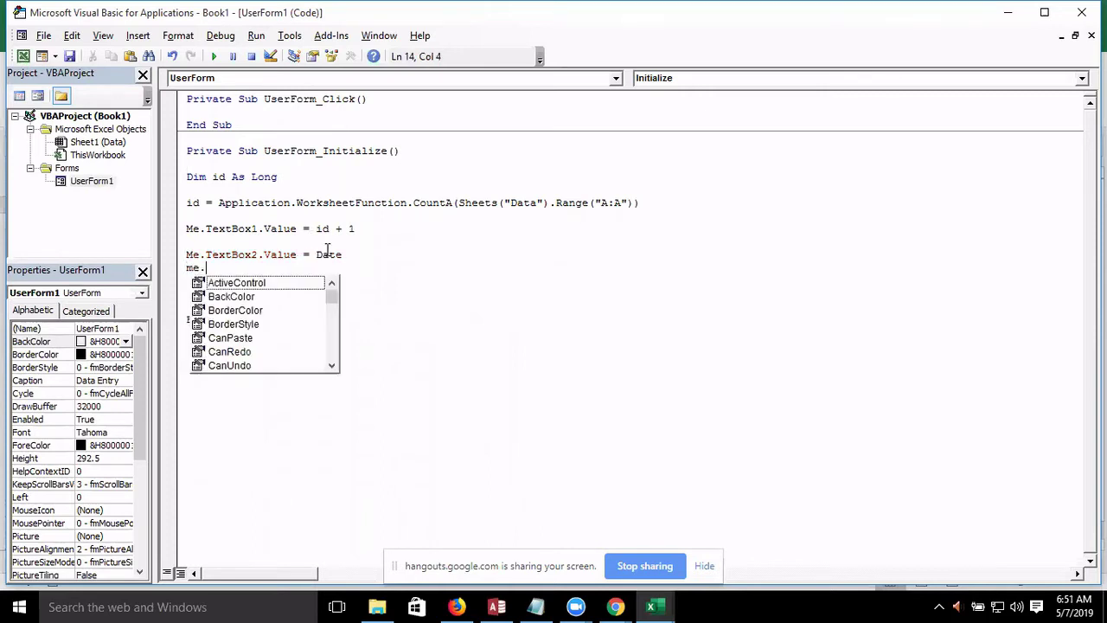
text(te)
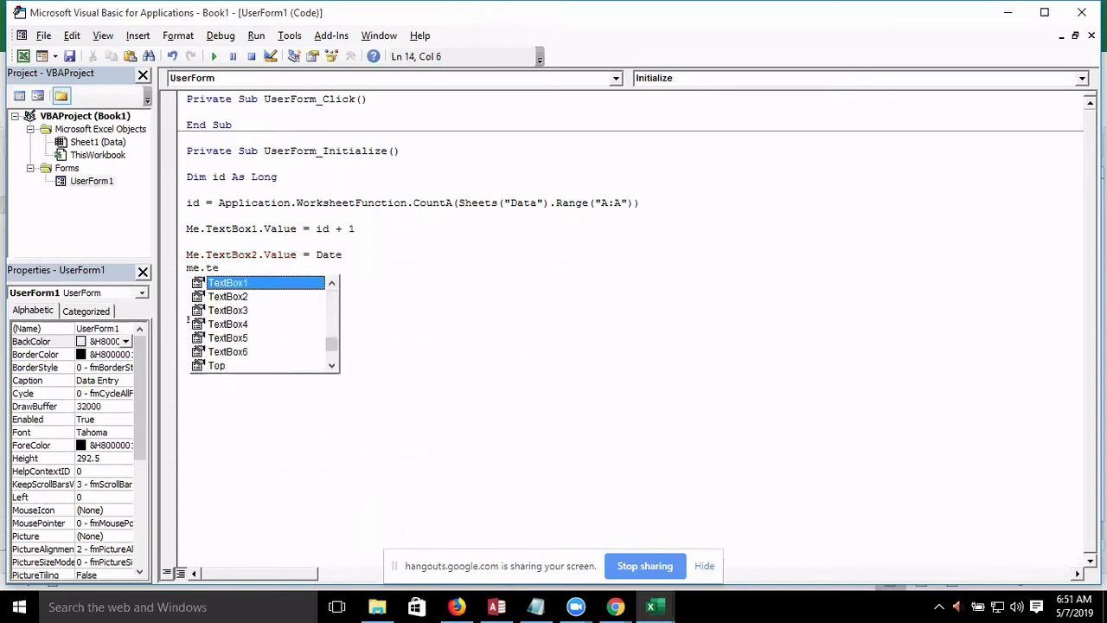
key(Down)
key(Down)
key(Tab)
text(.v)
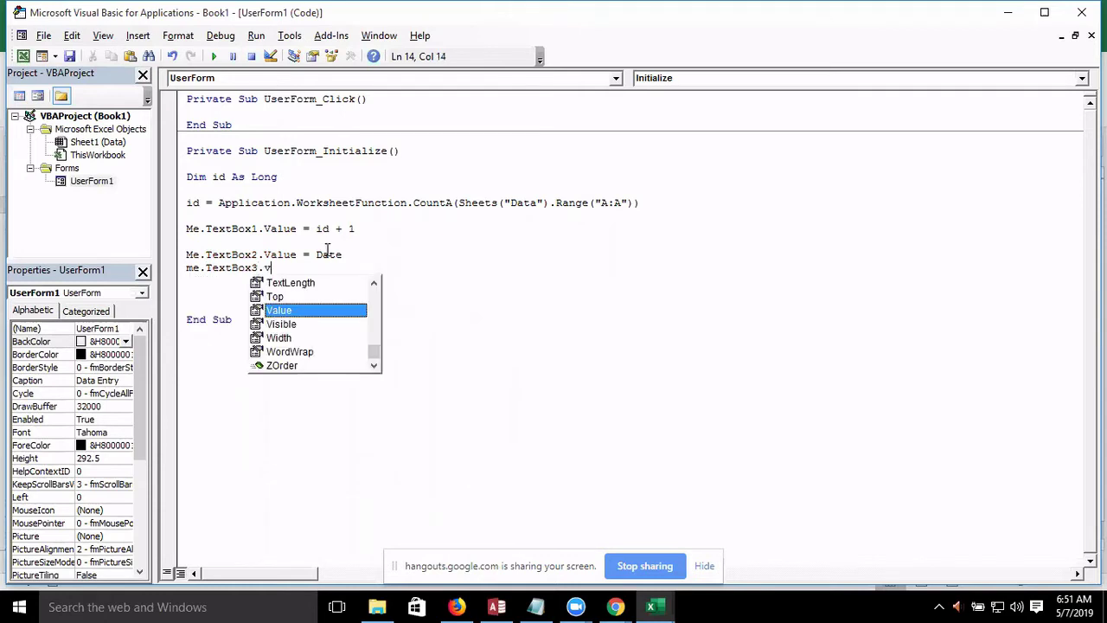
key(Tab)
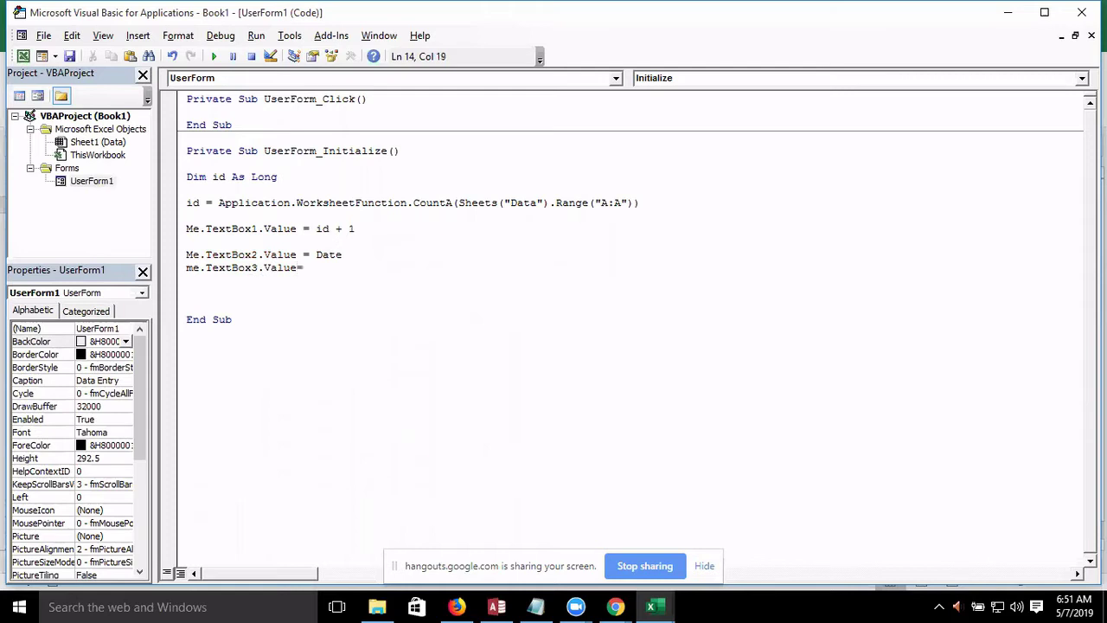
text(format)
text((now)
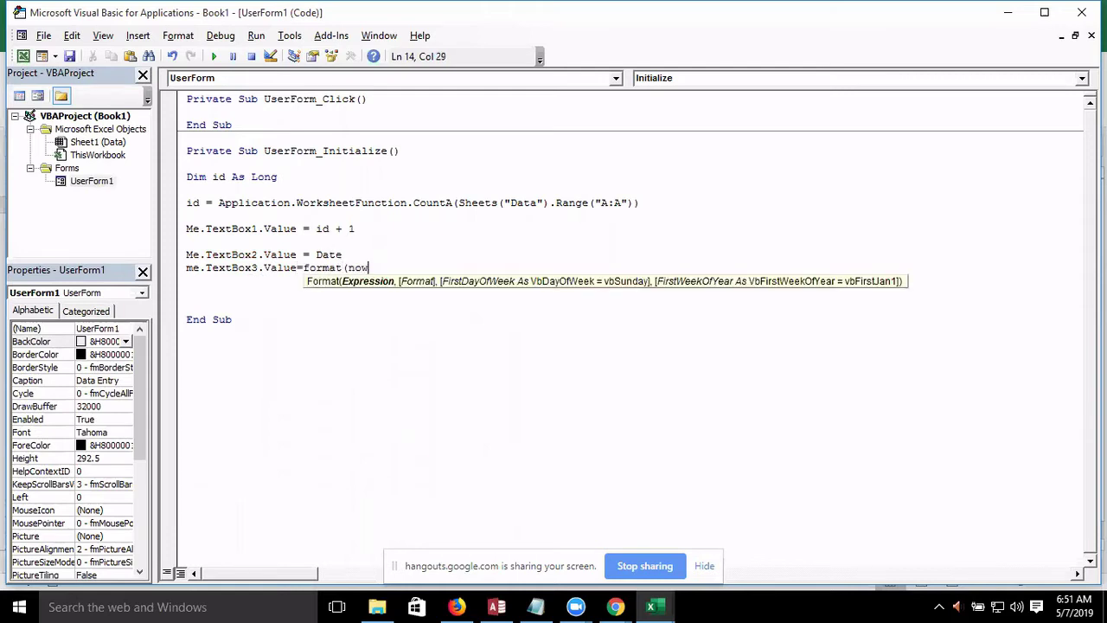
text(,")
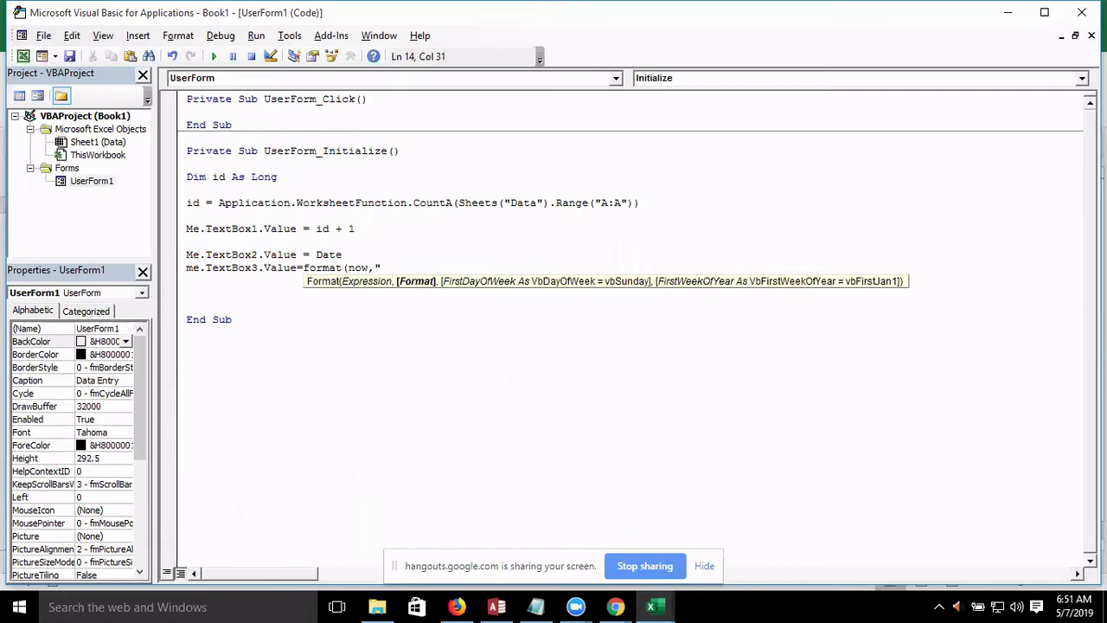
text(HH:)
text(MM:S)
text(S"))
key(Return)
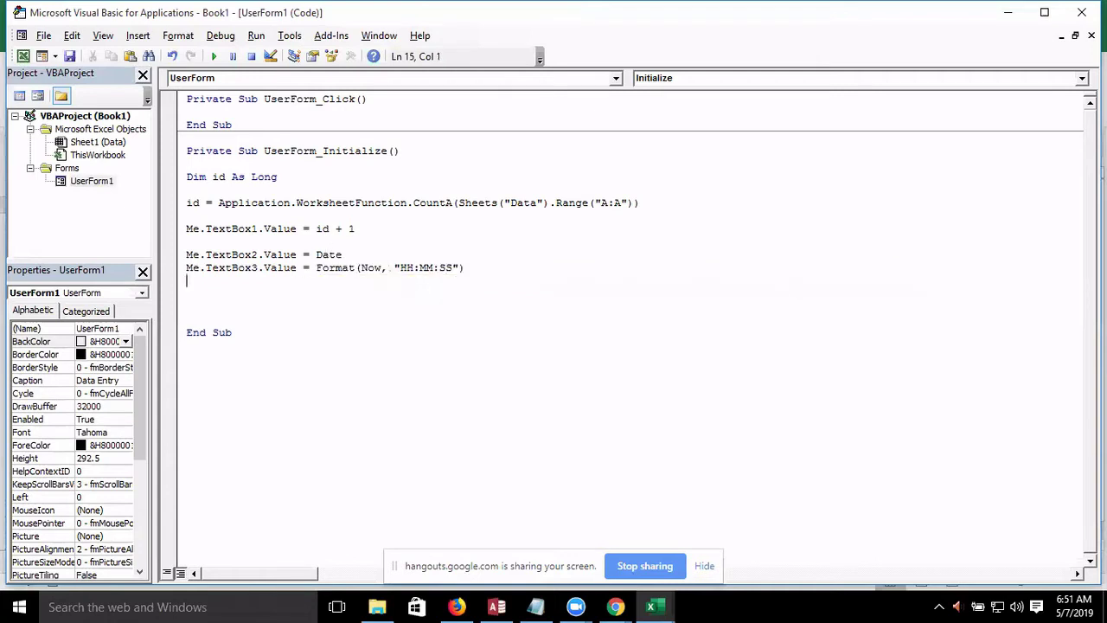
key(Return)
Open a With Me.ComboBox1 block and add the items Delhi and Pune
text(with )
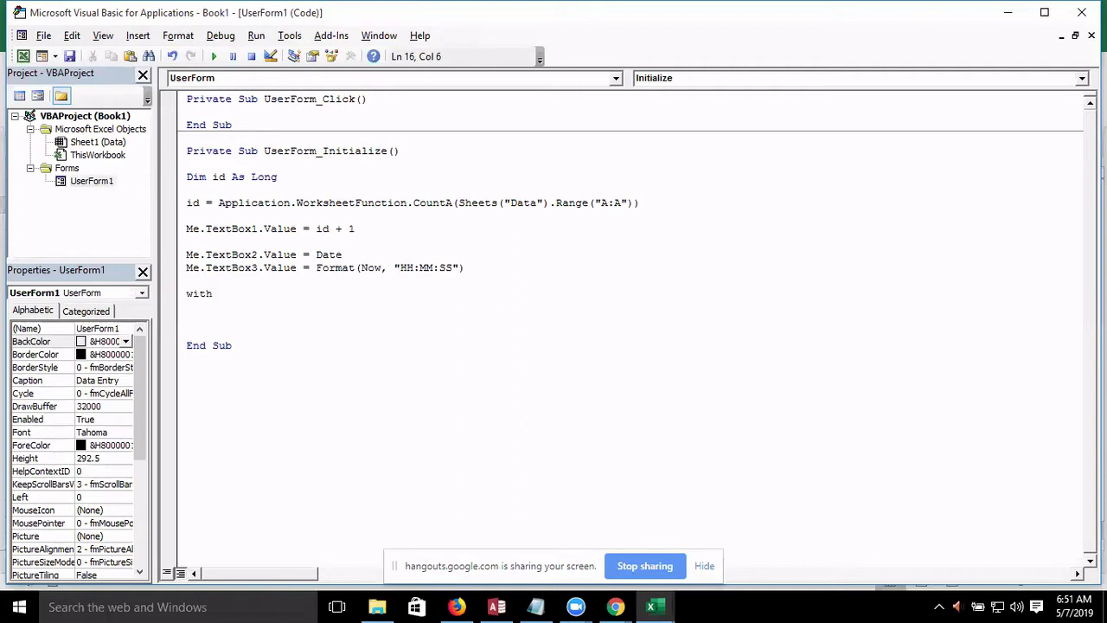
text(me)
text(.li)
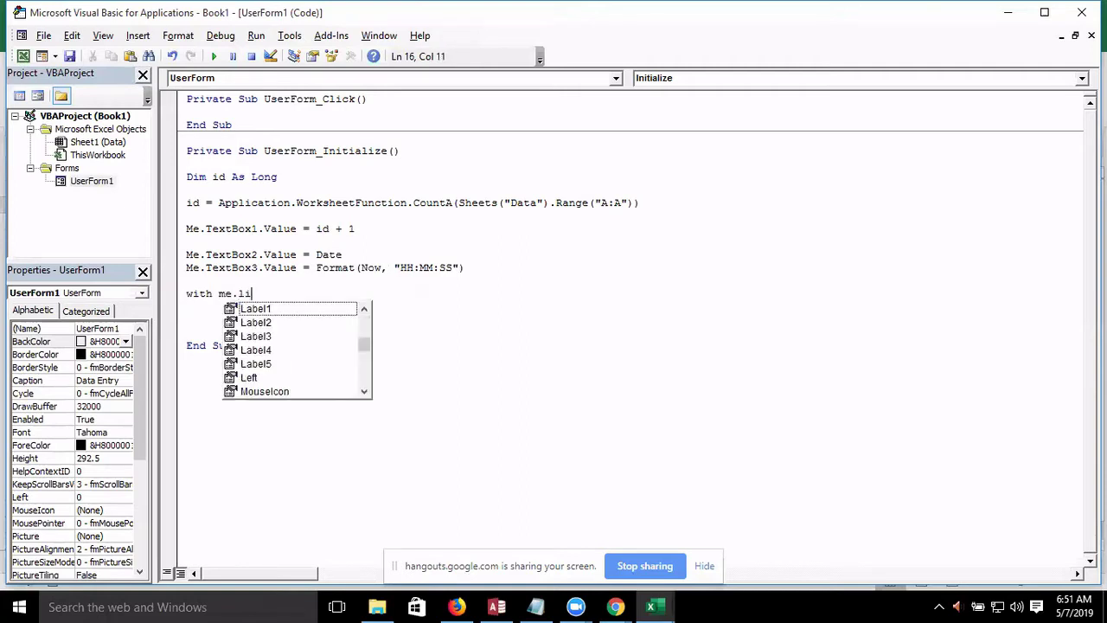
key(BackSpace)
key(BackSpace)
text(co)
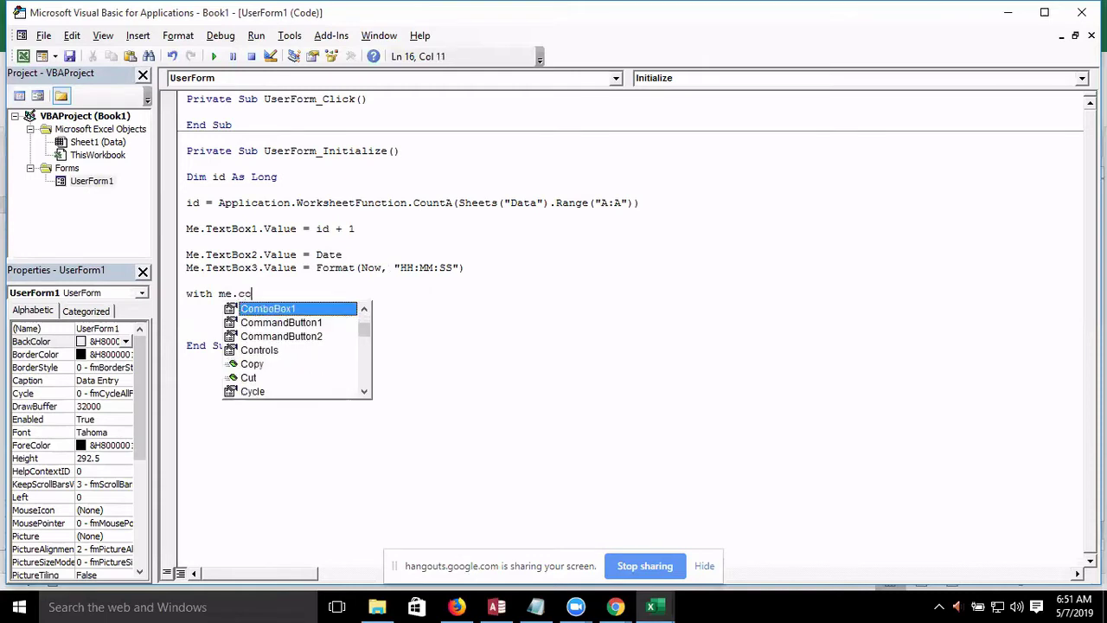
key(Tab)
key(Return)
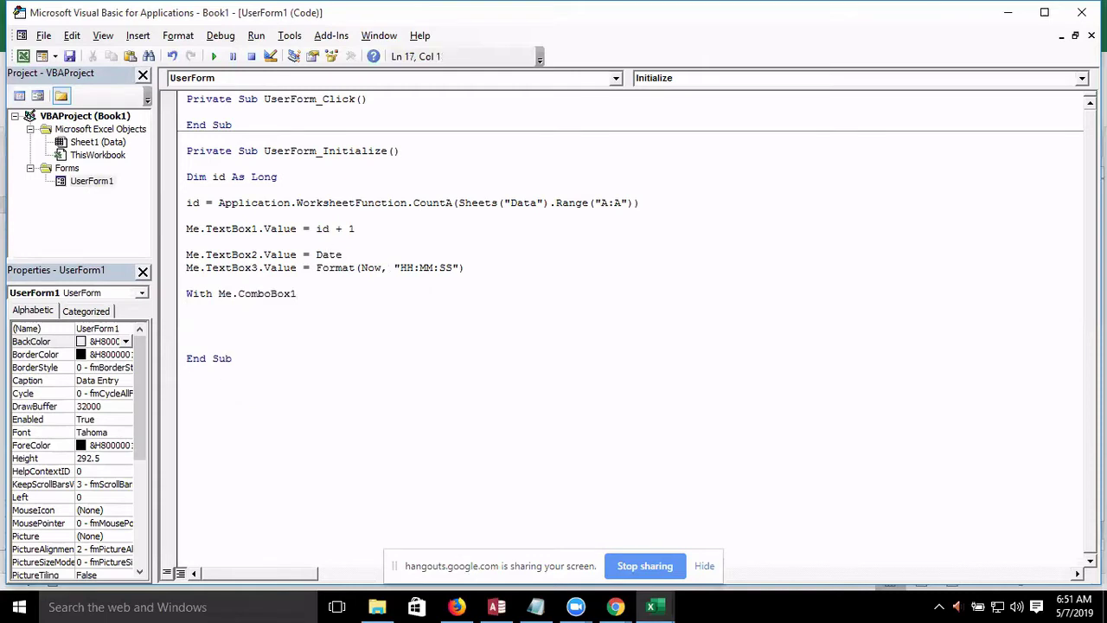
text(.)
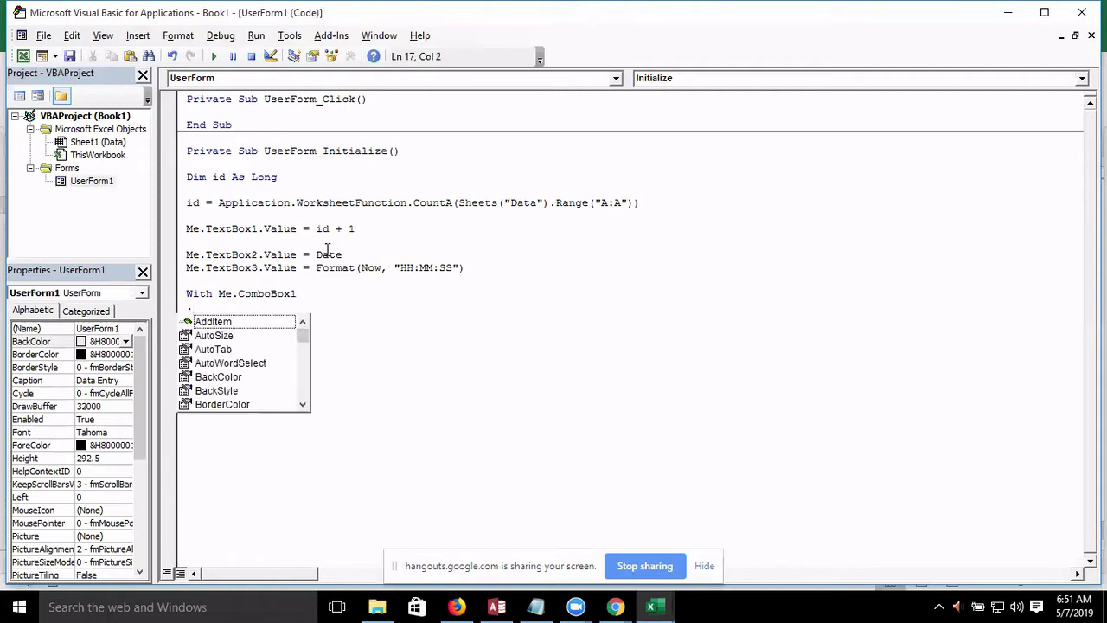
key(space)
text(")
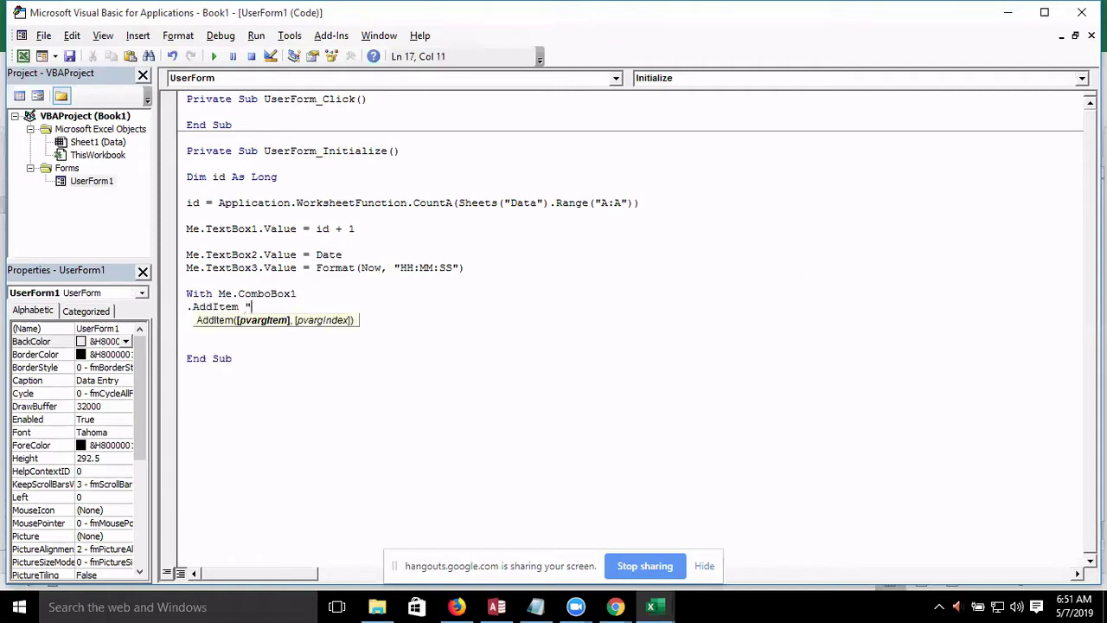
text(Delhi)
text(")
key(Return)
text(.)
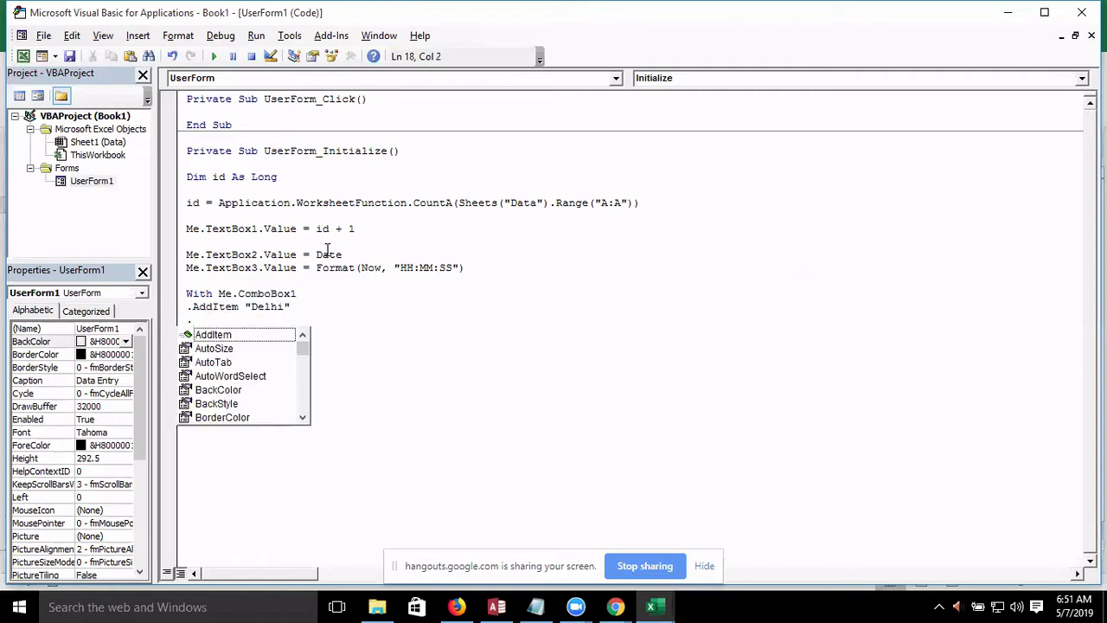
key(Tab)
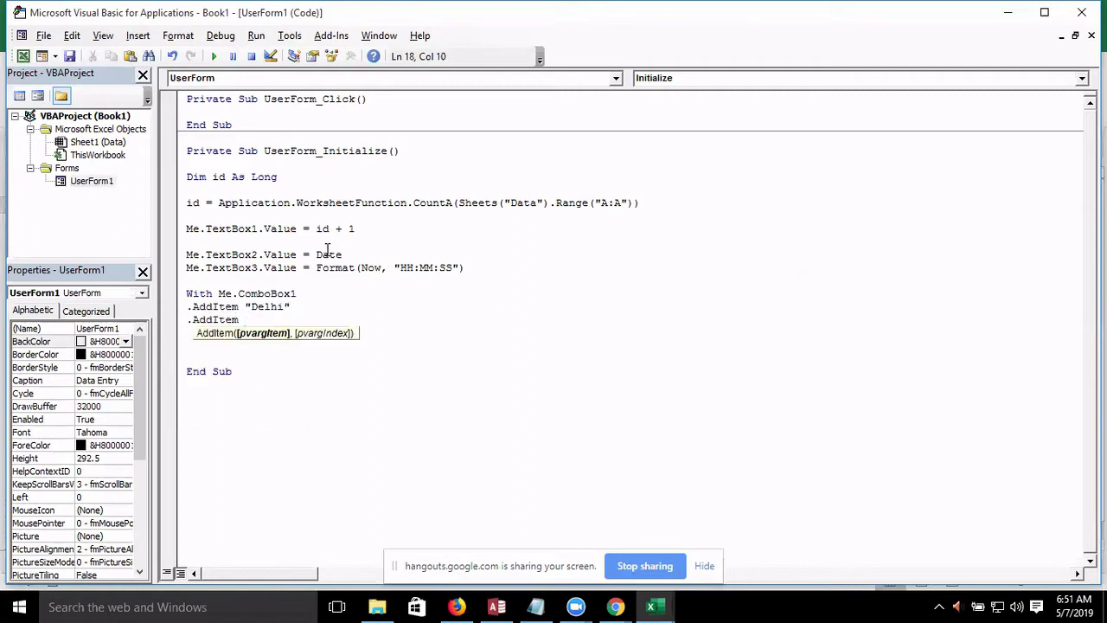
text("Pune)
key(Return)
Add Noida and Patna with .AddItem and close the block with End With
text(.)
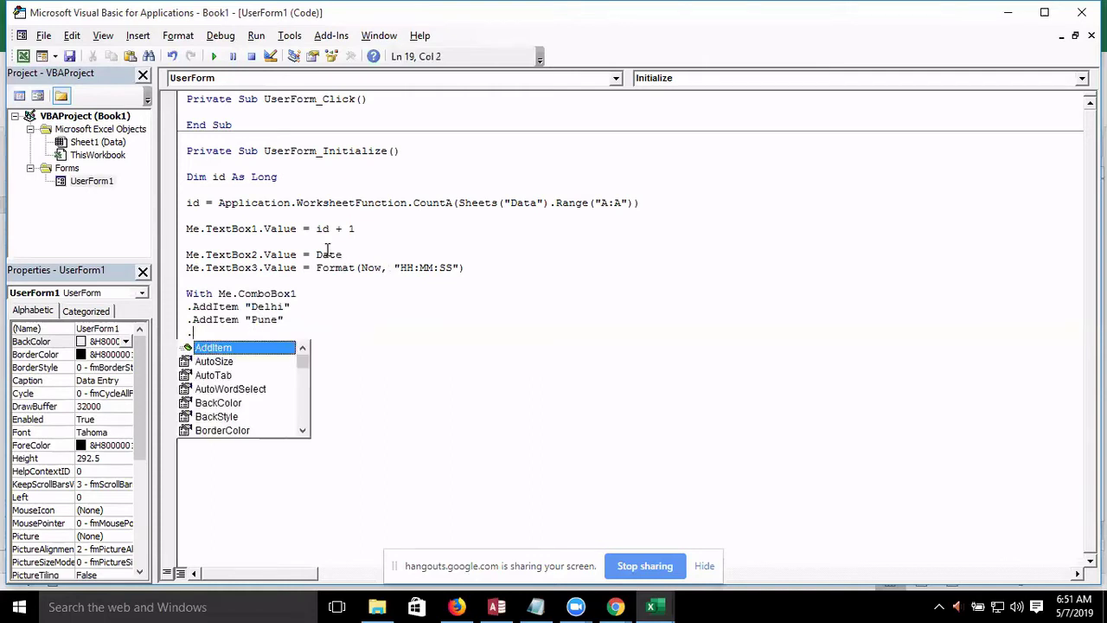
key(Tab)
text(")
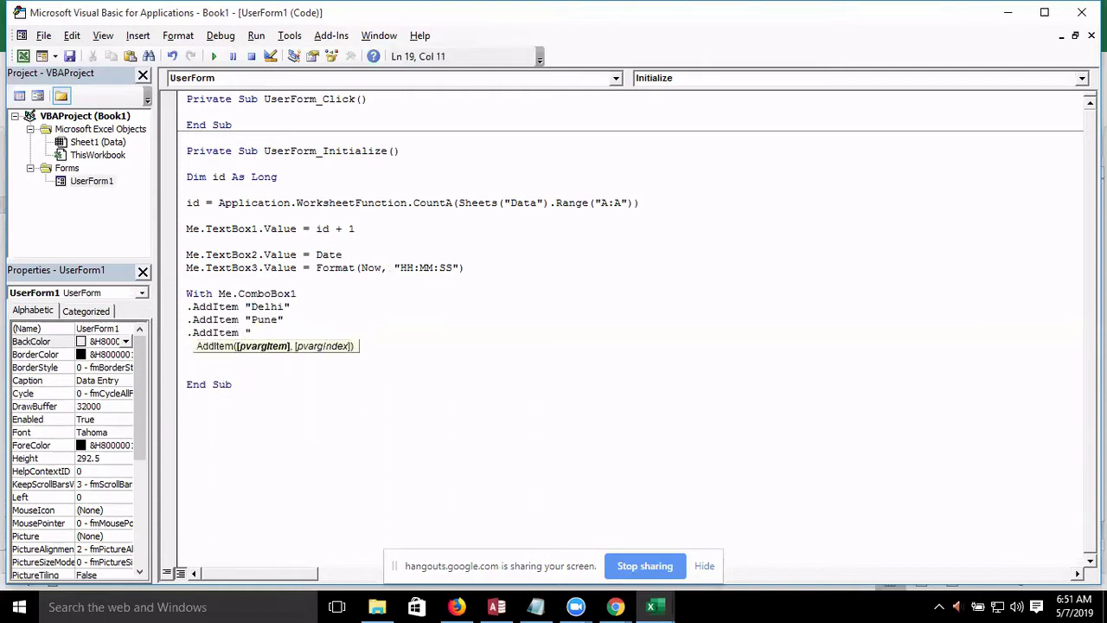
text(N)
text(oida)
text(")
key(Return)
text(.)
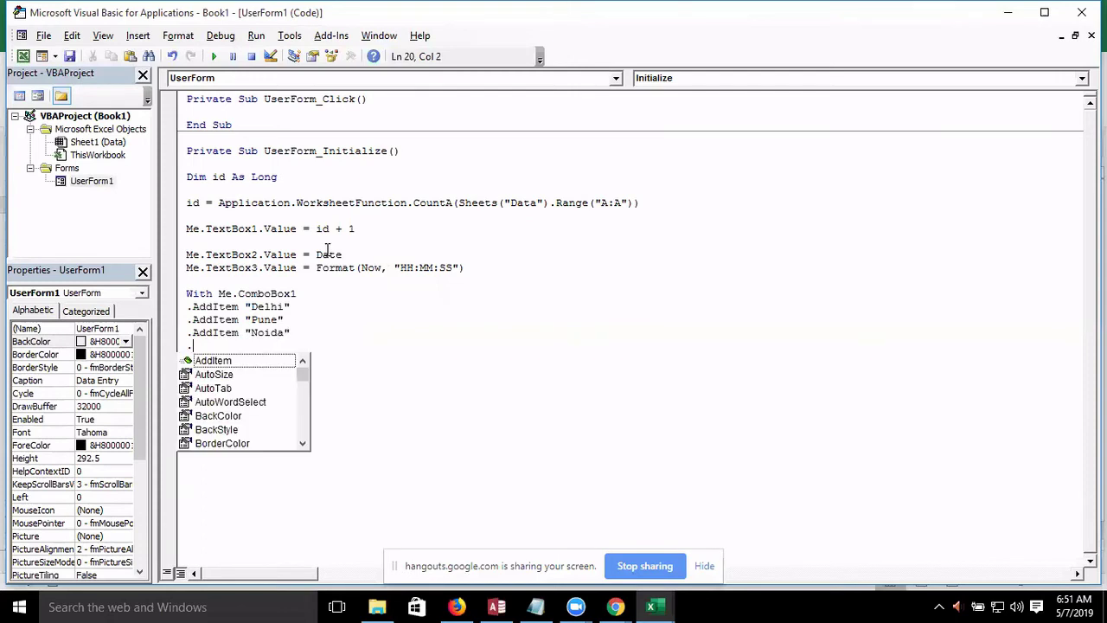
text(AddItem )
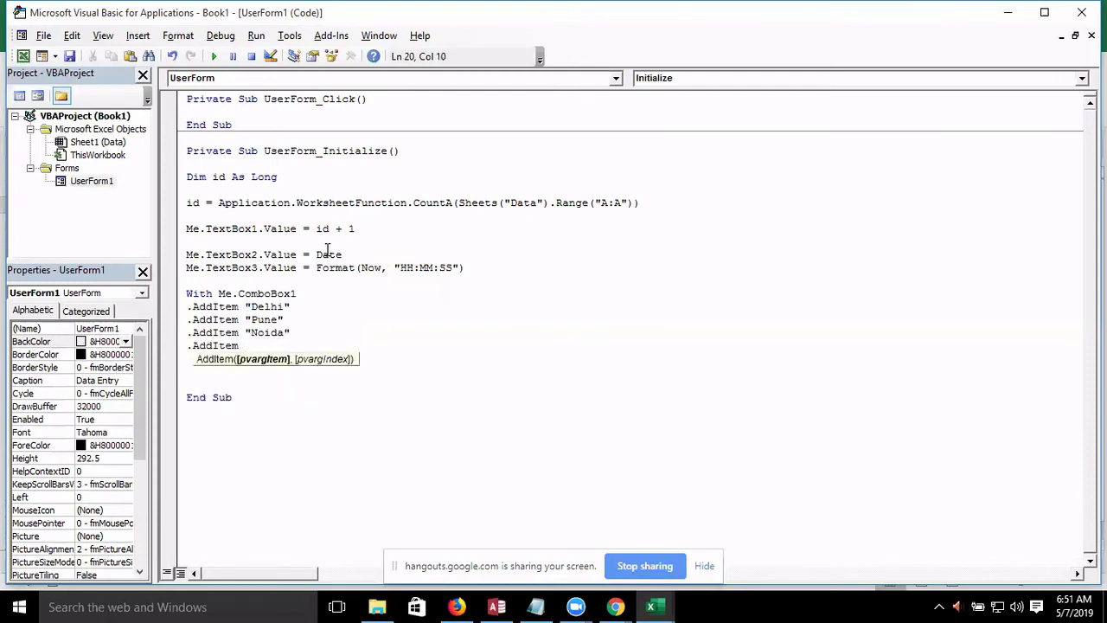
text(")
text(Patna)
text(")
key(Return)
text(en)
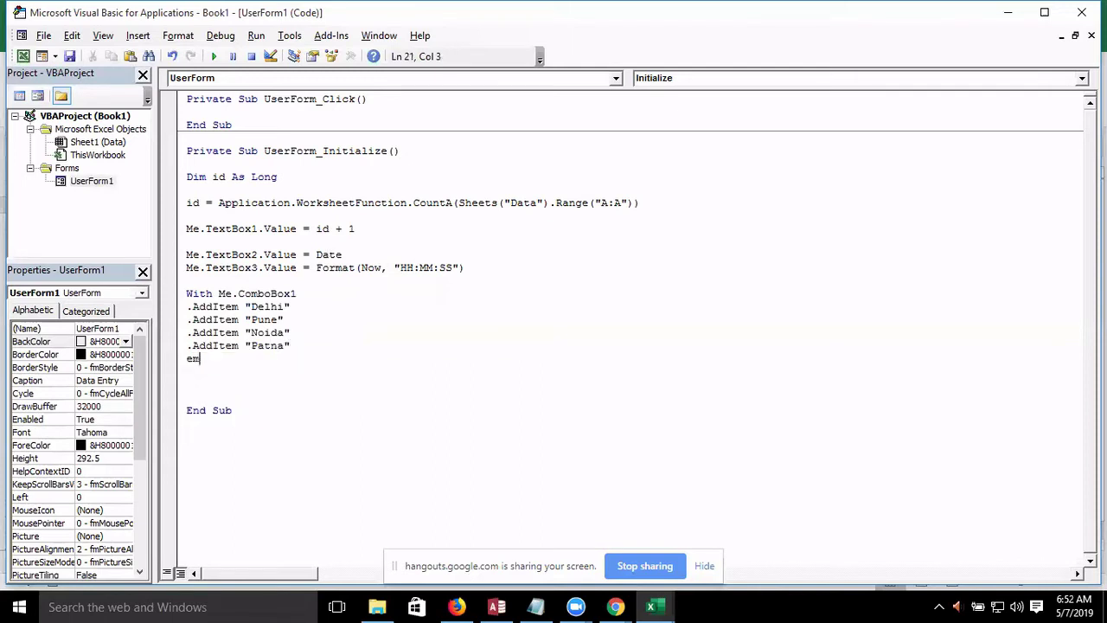
text(d)
key(BackSpace)
key(BackSpace)
text(nd Wit)
text(h)
key(Return)
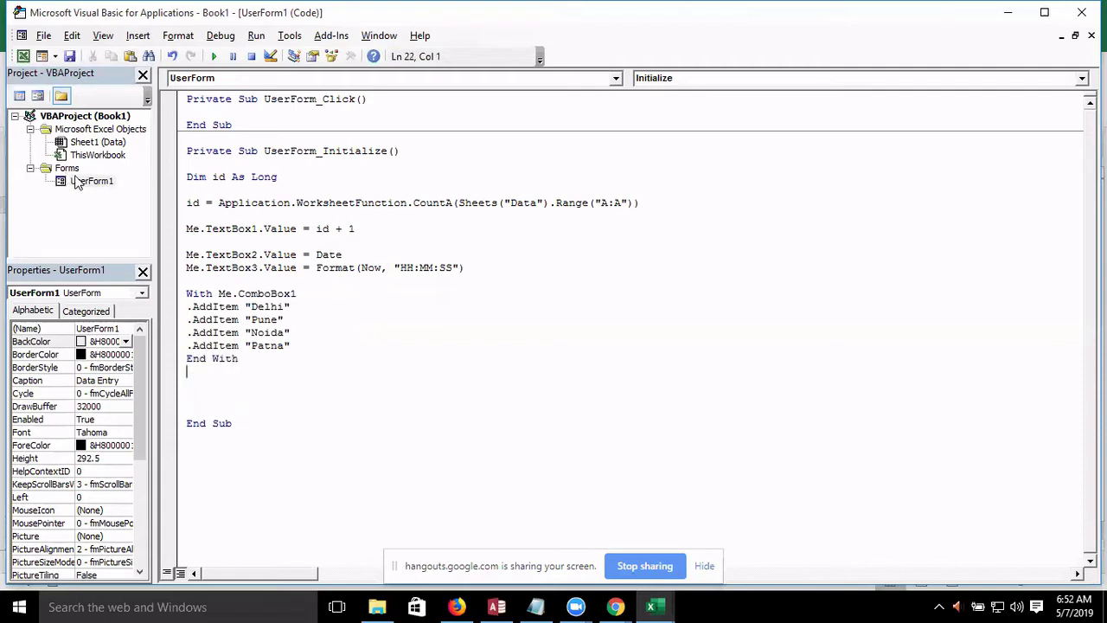
Run the Data Entry form, which auto-fills ID 2, 5/7/2019 and 06:52:17
click(78, 180)
click(217, 64)
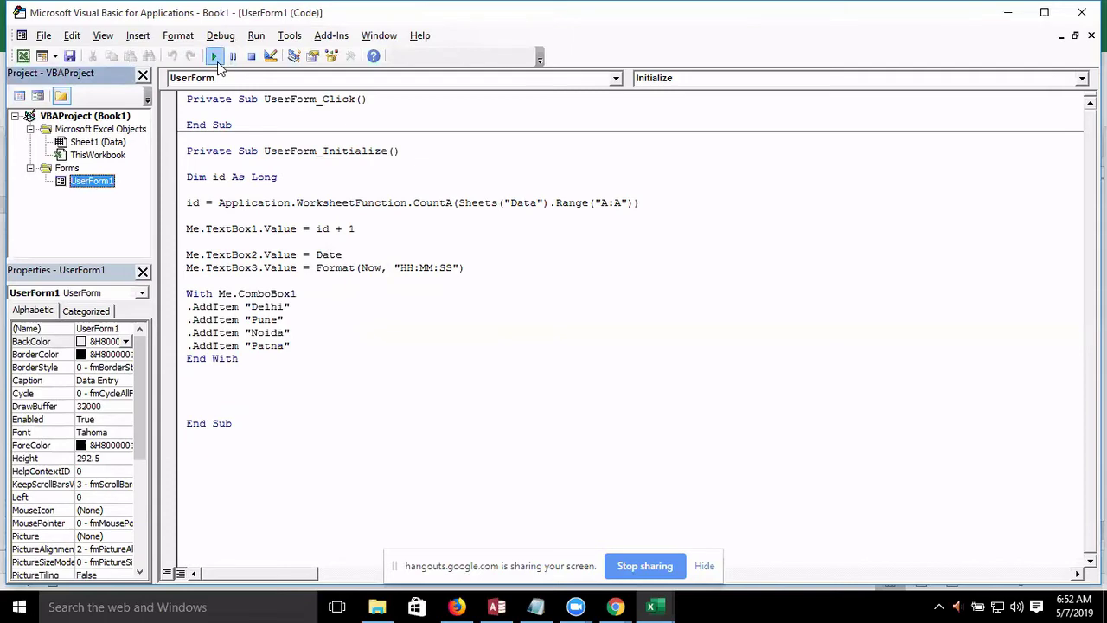
key(Escape)
double_click(78, 181)
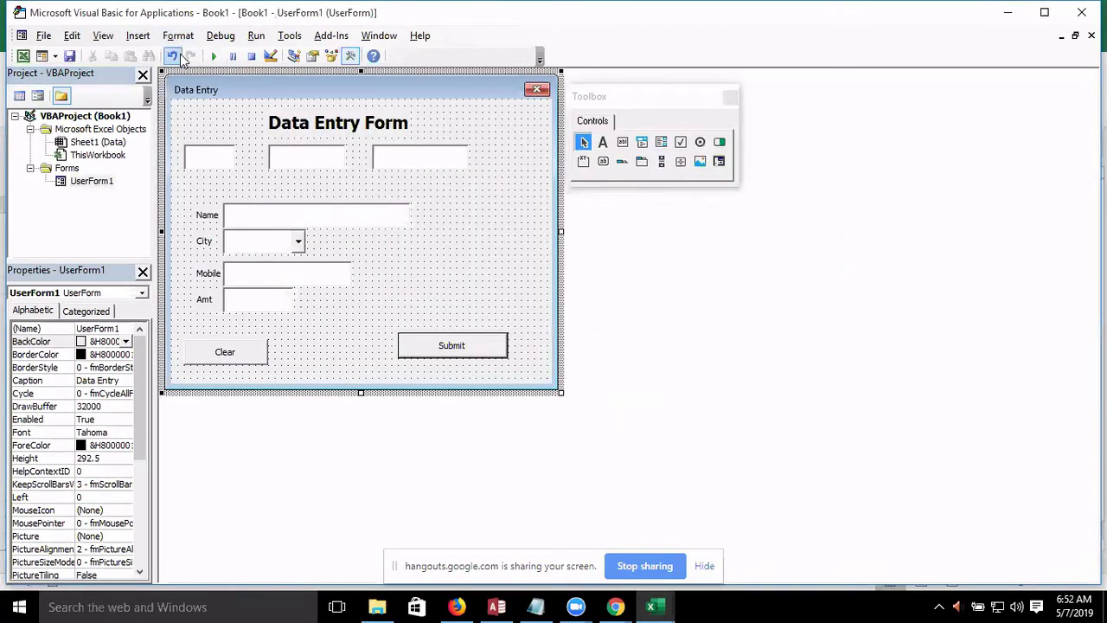
click(213, 56)
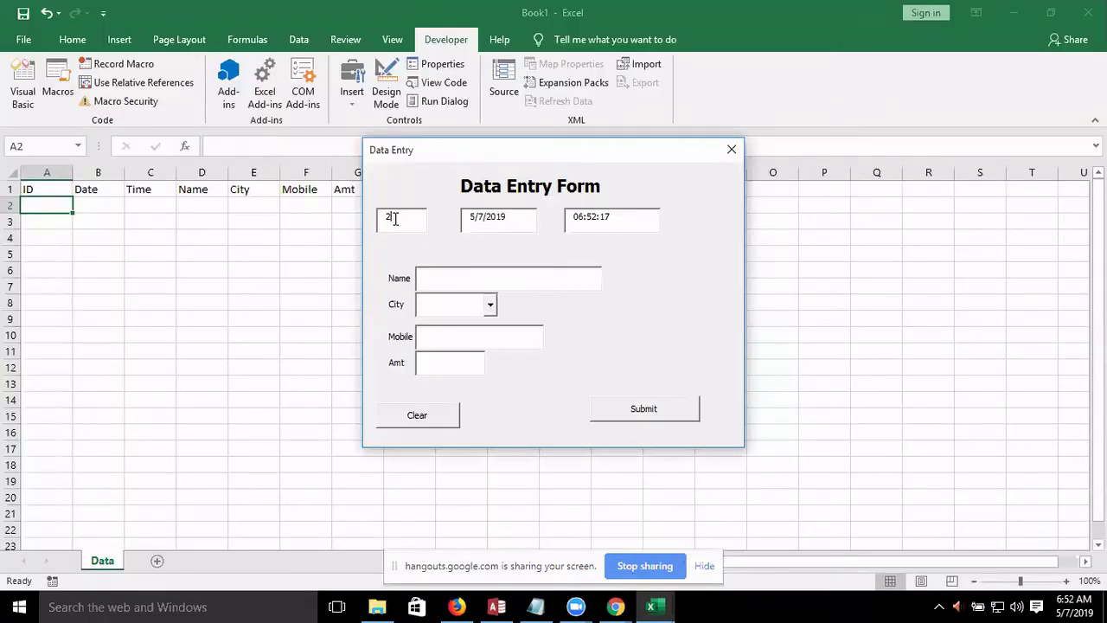
Test whether the date and time boxes are editable, close the form and reopen its code
click(478, 227)
click(612, 227)
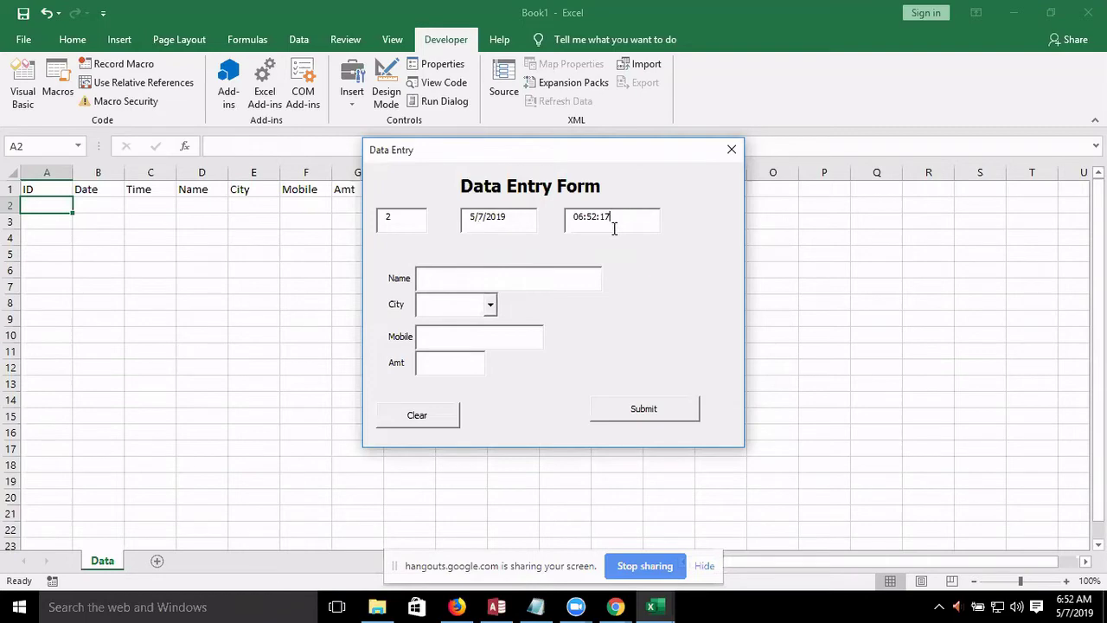
click(732, 151)
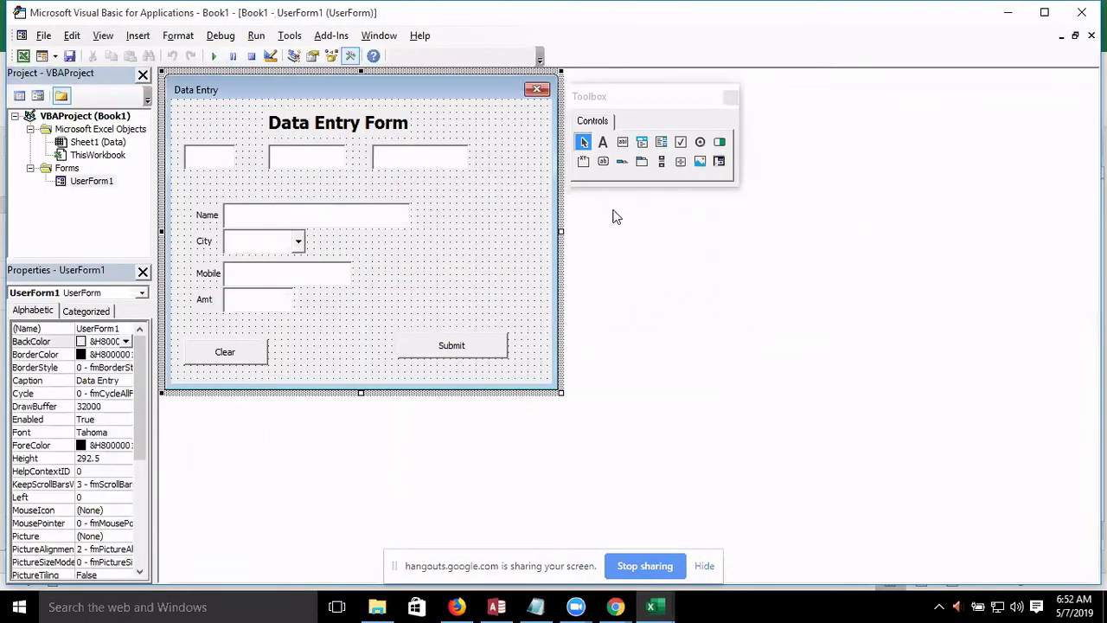
double_click(488, 277)
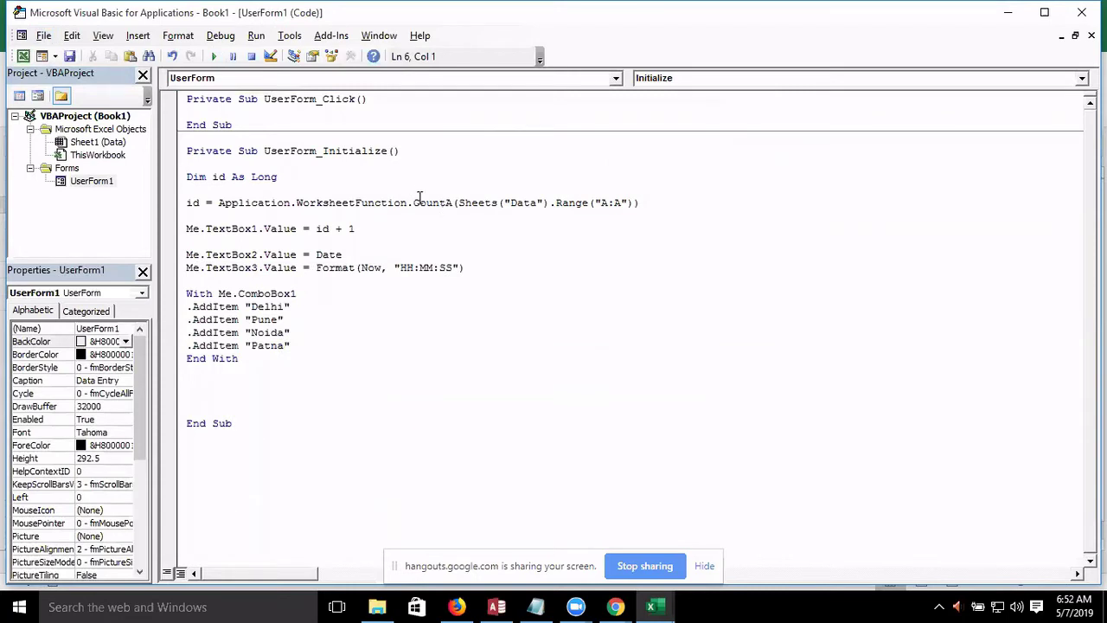
Replace CountA with Max in the ID calculation line of the Initialize code
double_click(429, 203)
text(ma)
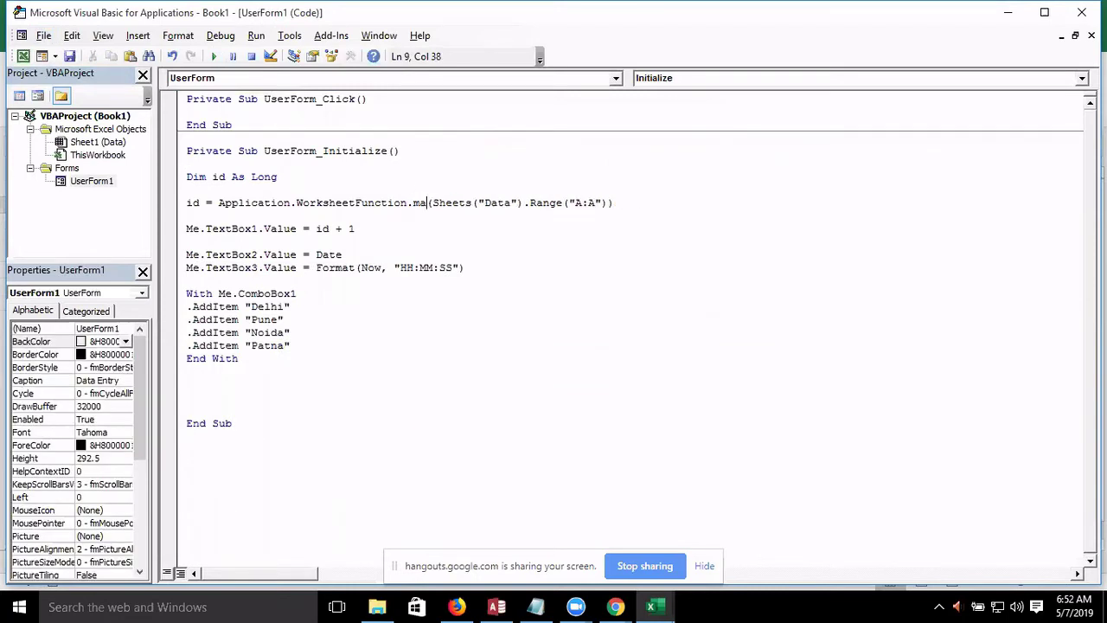
text(x)
click(446, 228)
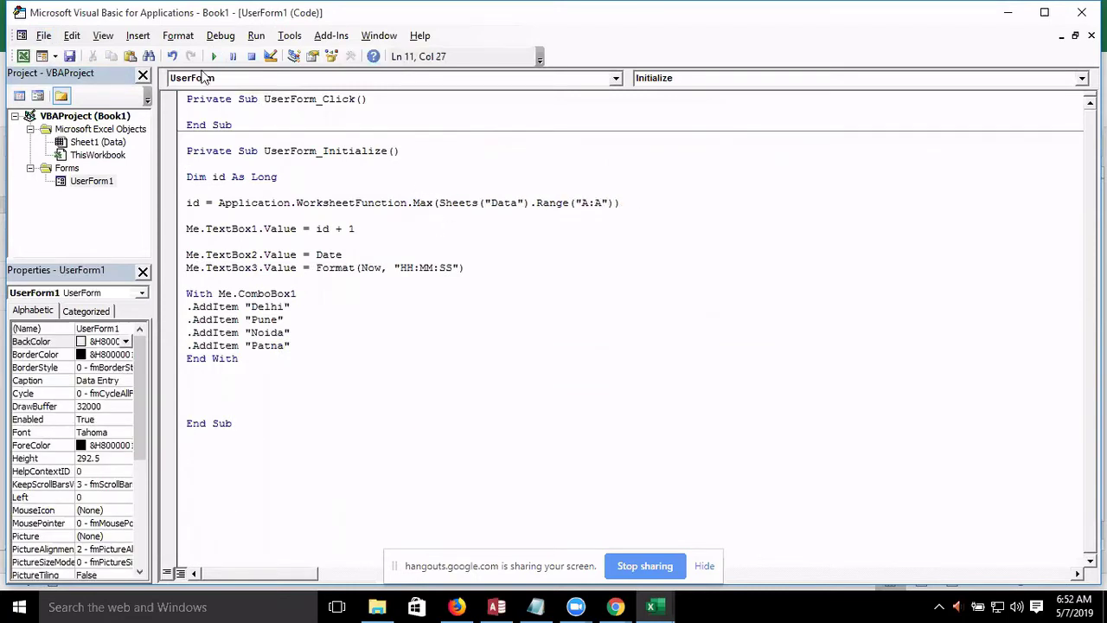
Run the Data Entry form and test editing by deleting the time from the time box
click(214, 56)
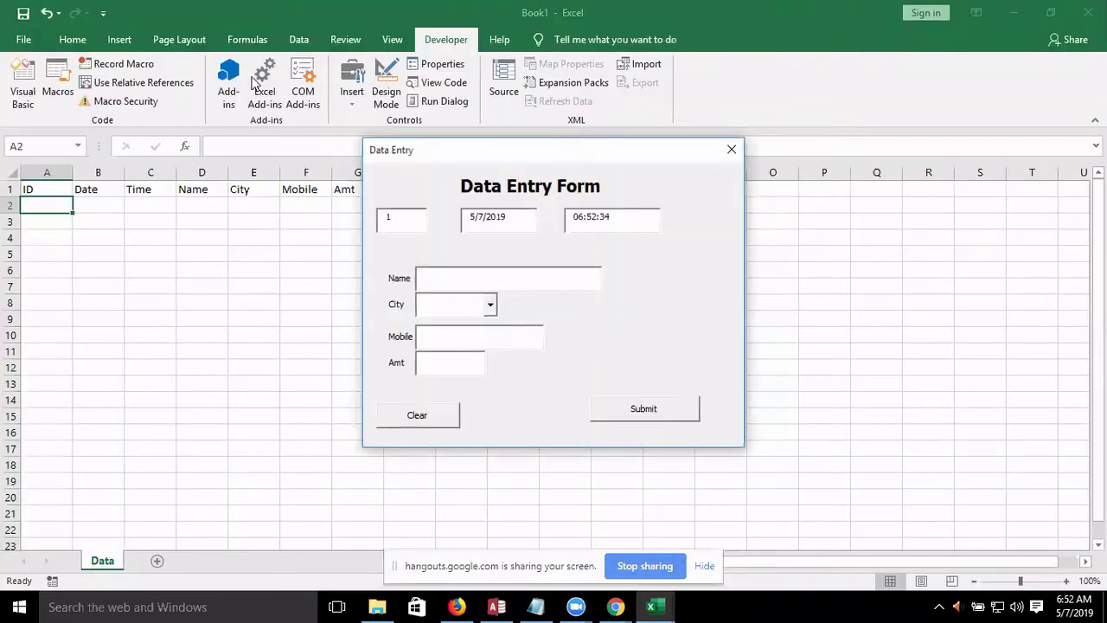
click(493, 217)
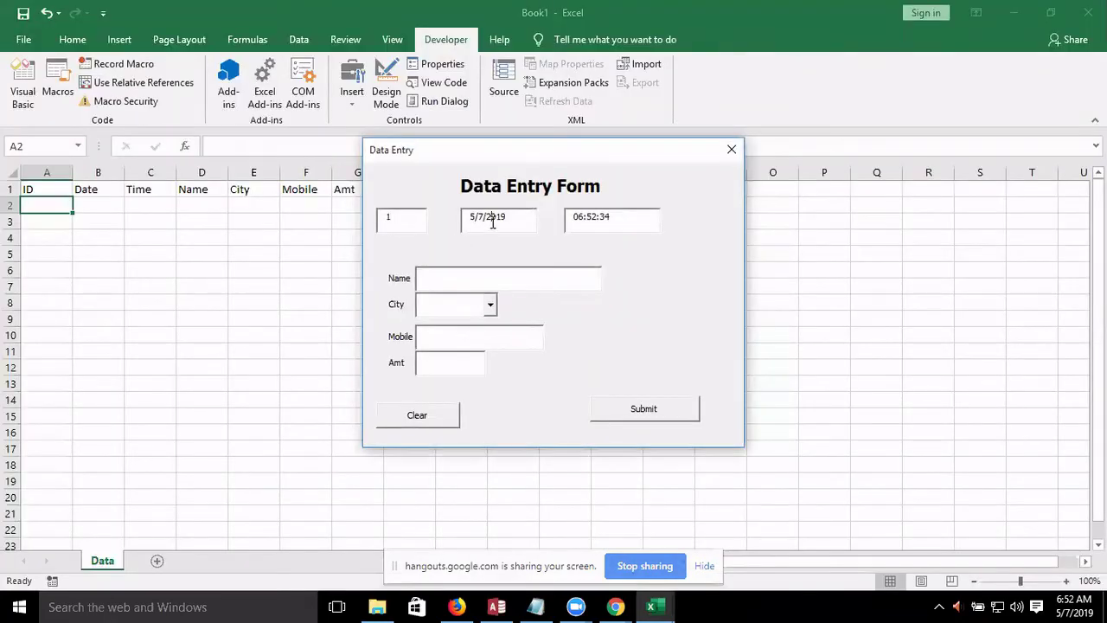
double_click(567, 223)
key(Delete)
Close the running form and set the ID box's (TextBox1) Enabled property to False
click(731, 149)
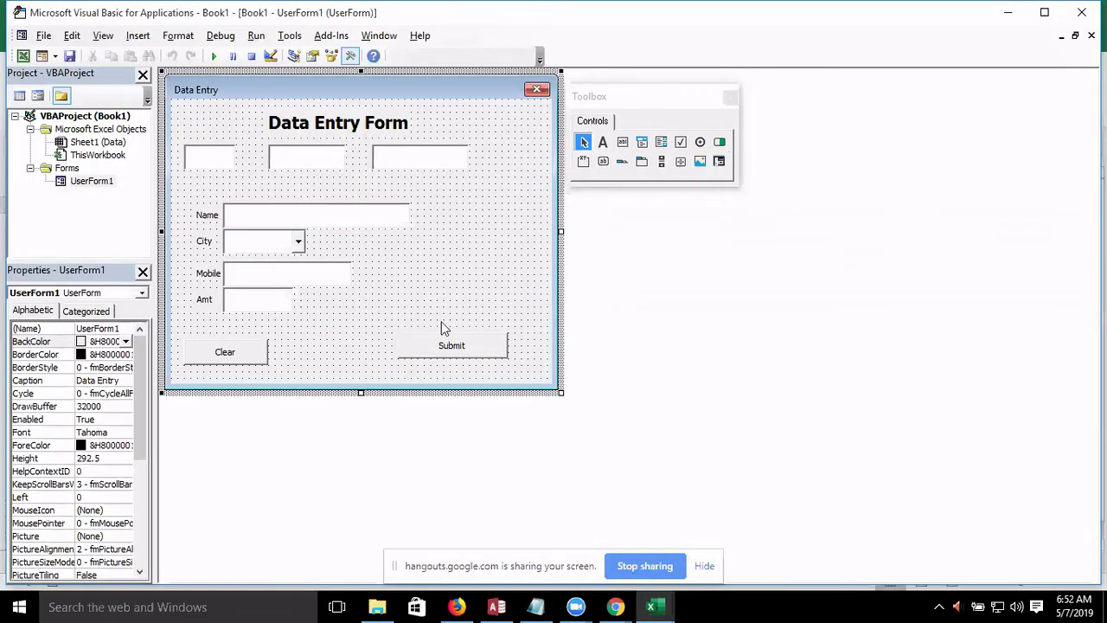
click(224, 169)
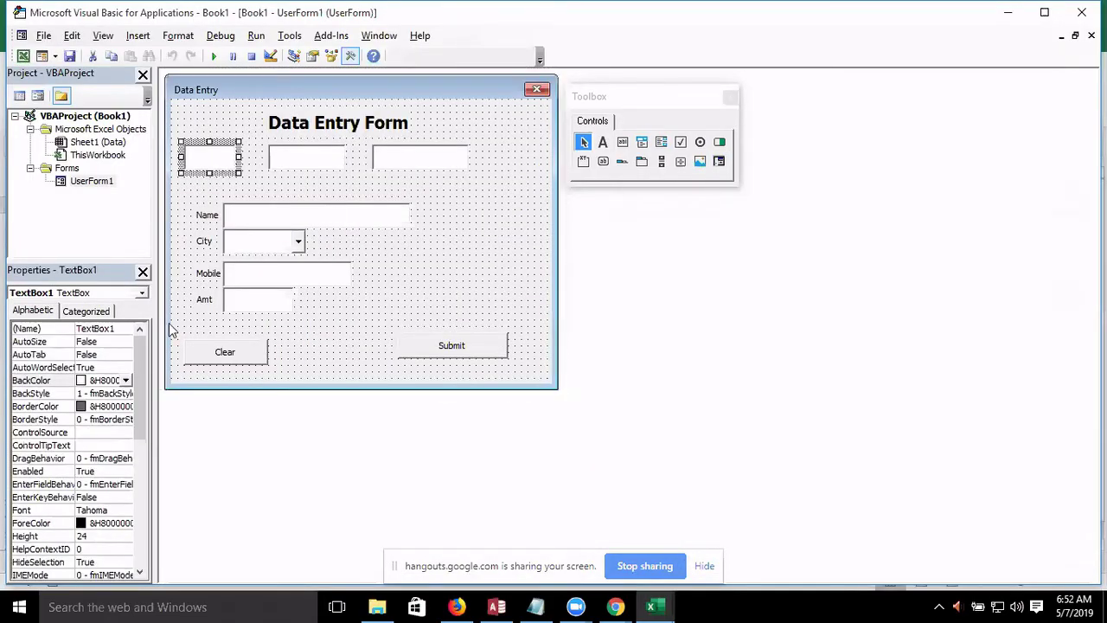
click(131, 370)
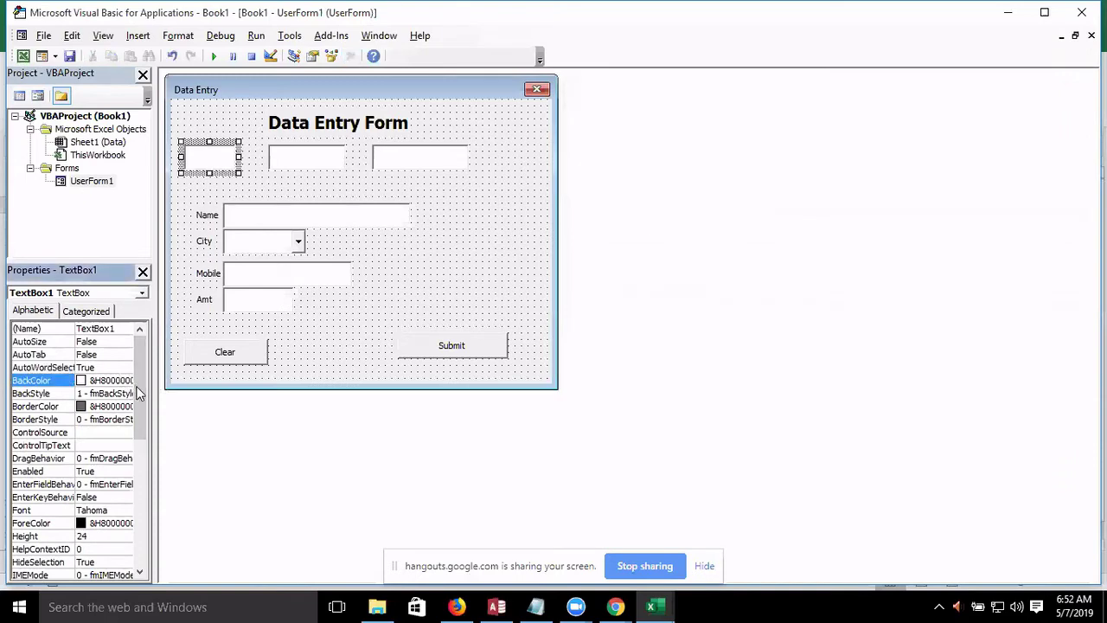
mouse_move(139, 385)
mouse_down()
mouse_move(155, 519)
mouse_move(154, 465)
mouse_up()
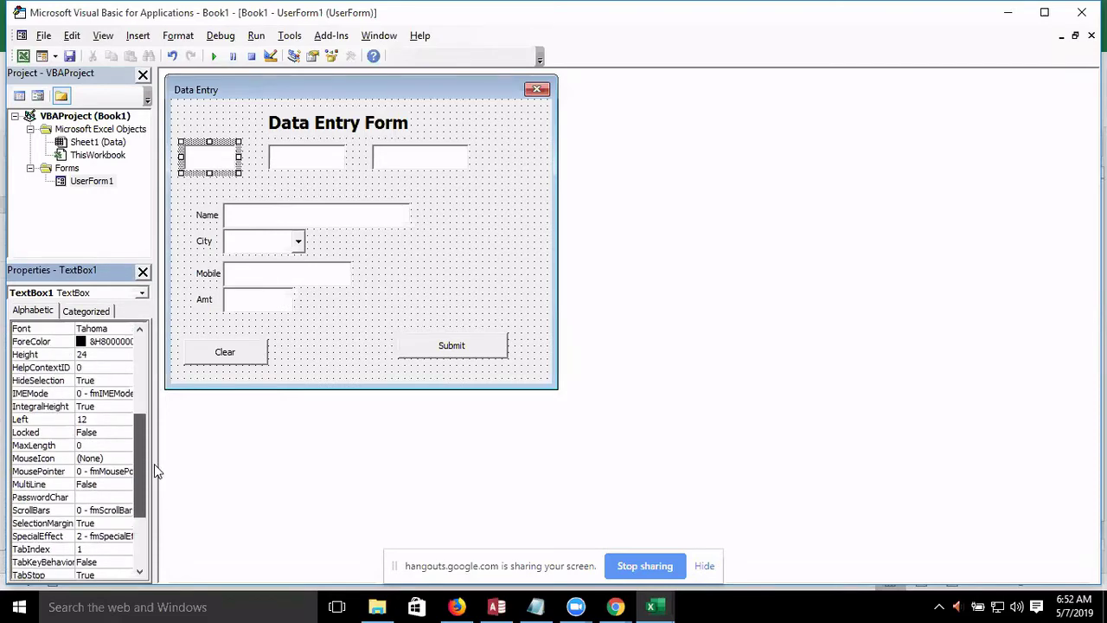
drag(155, 466, 154, 441)
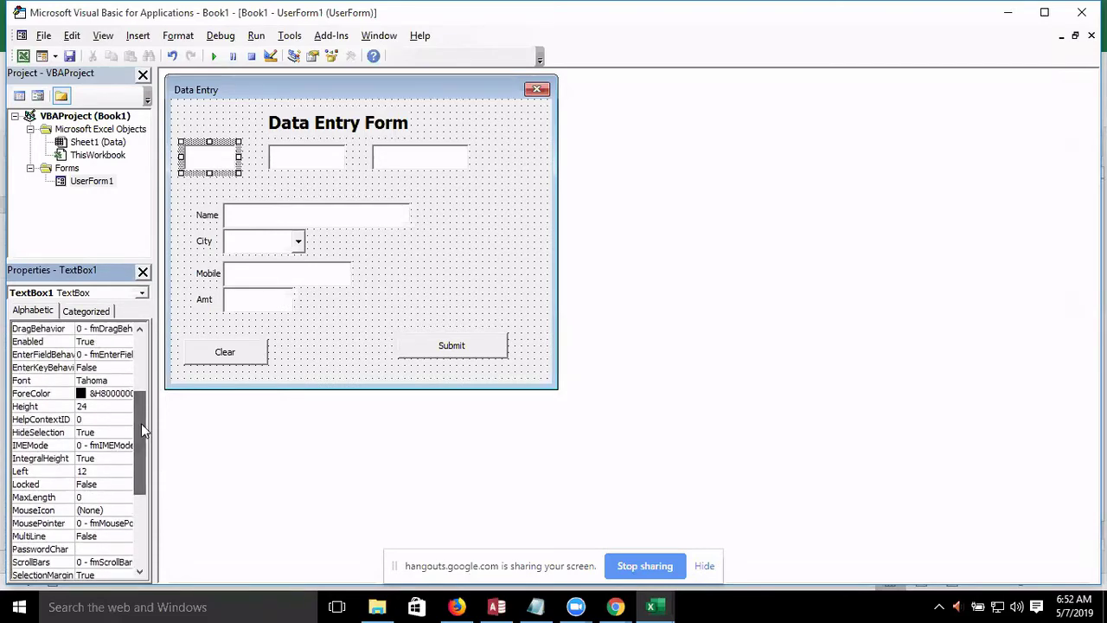
click(85, 341)
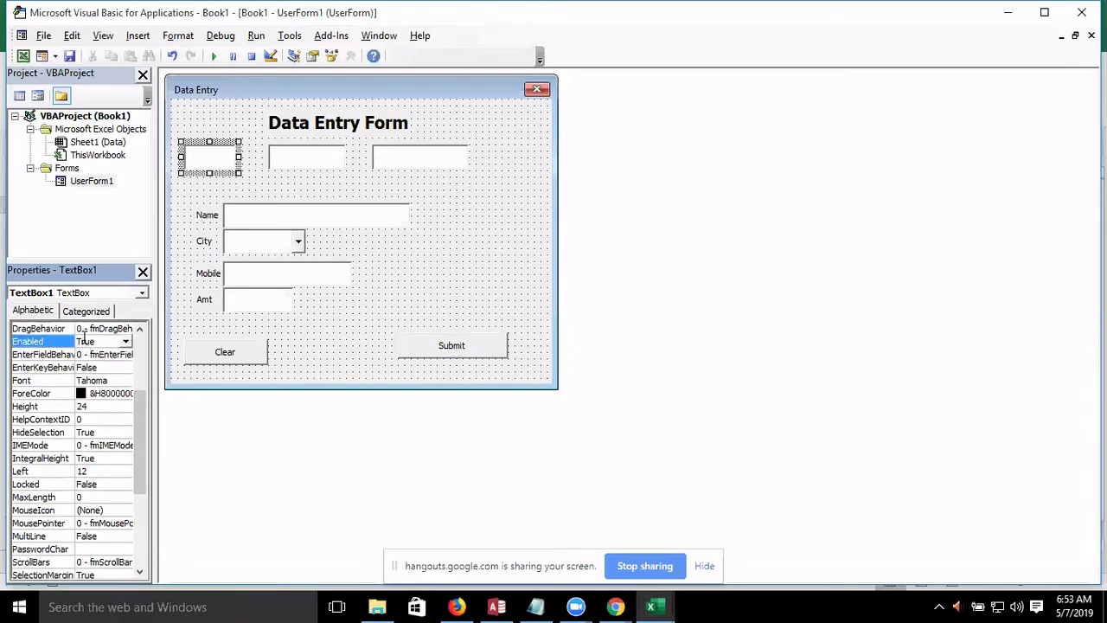
click(125, 341)
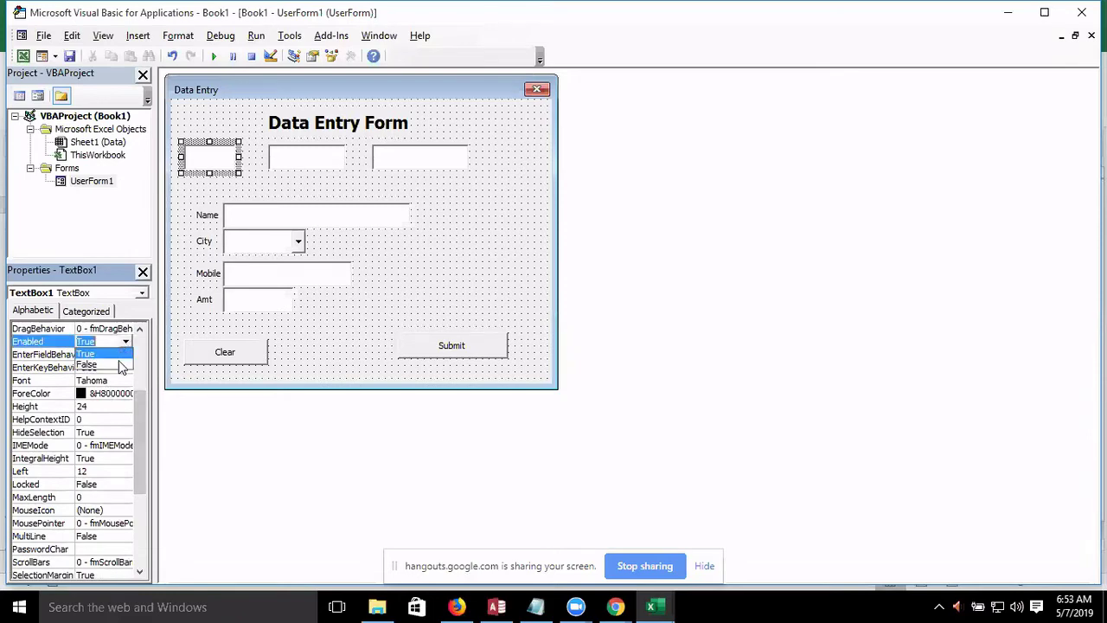
click(121, 368)
Set Enabled to False for the date (TextBox2) and time (TextBox3) boxes
click(308, 158)
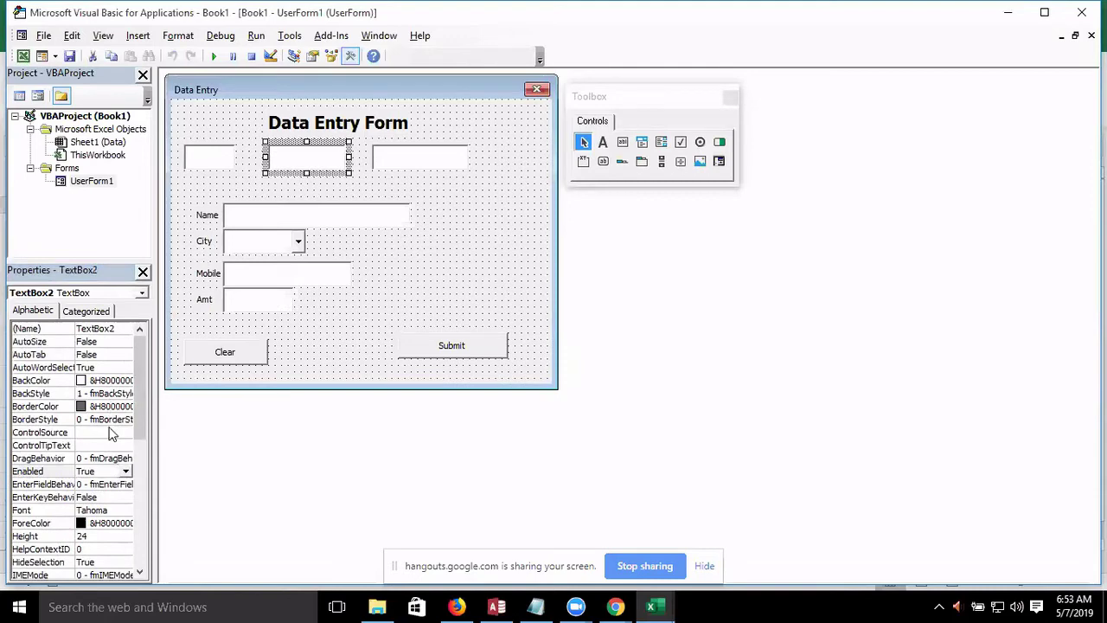
click(125, 470)
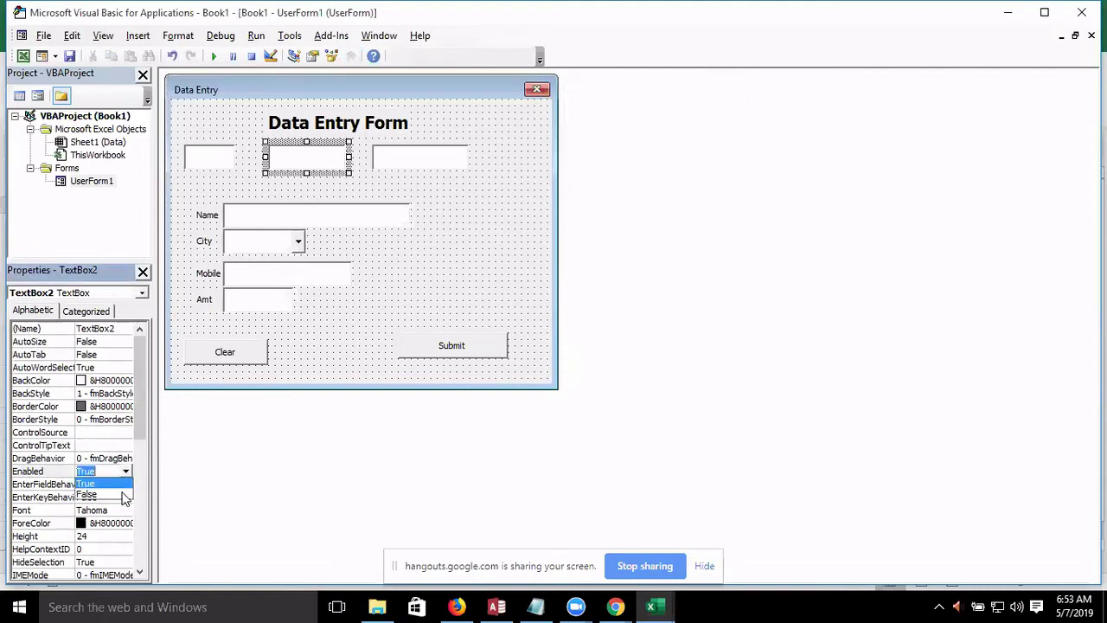
click(125, 489)
click(409, 167)
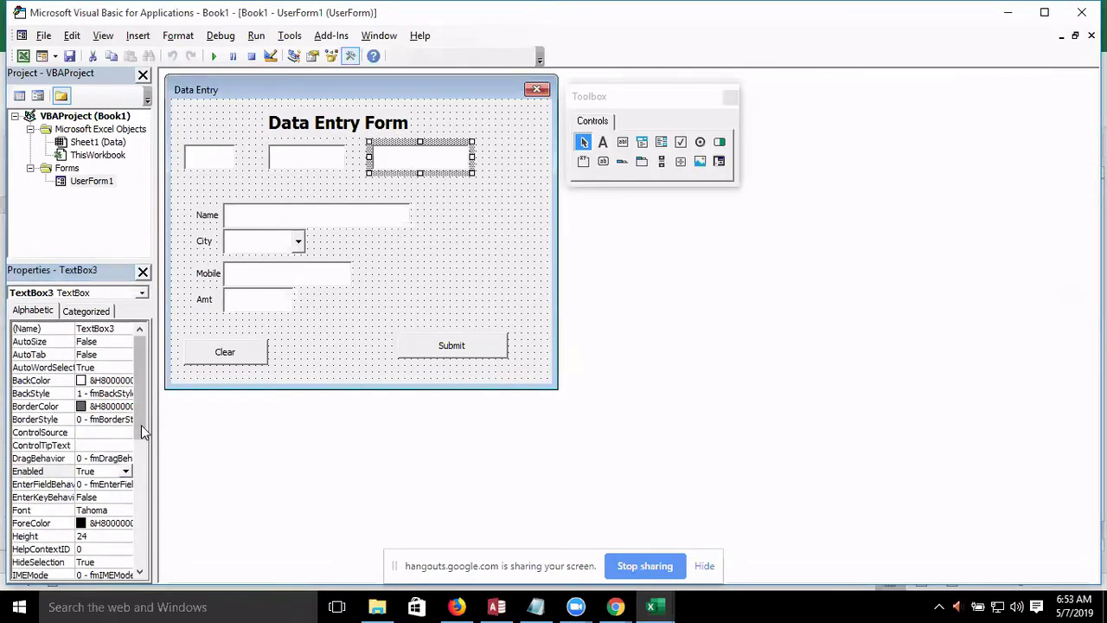
click(127, 471)
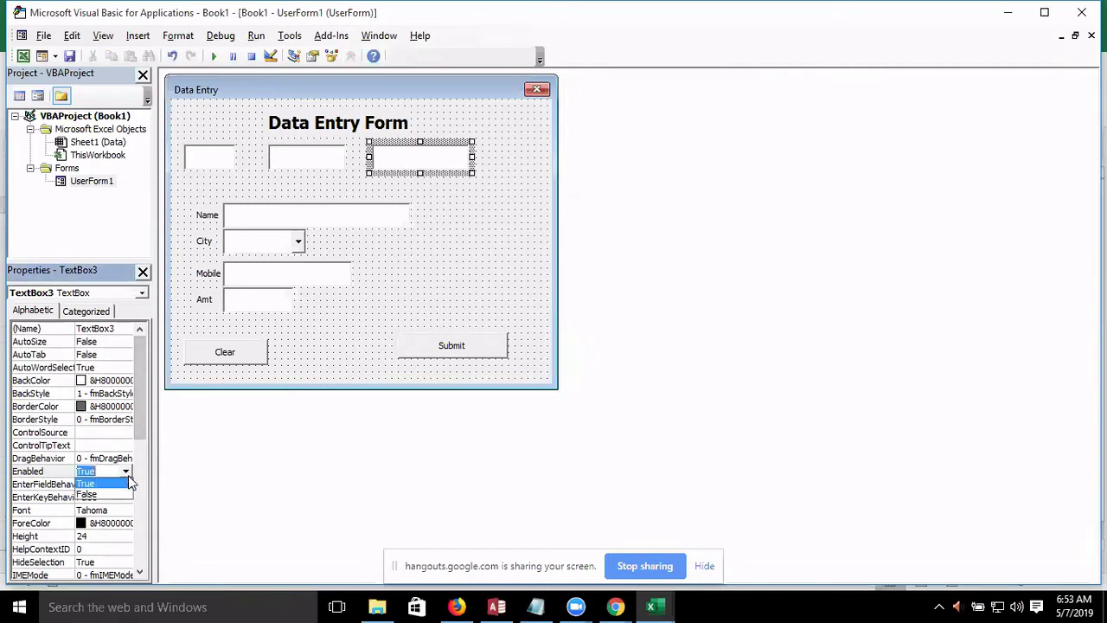
click(123, 495)
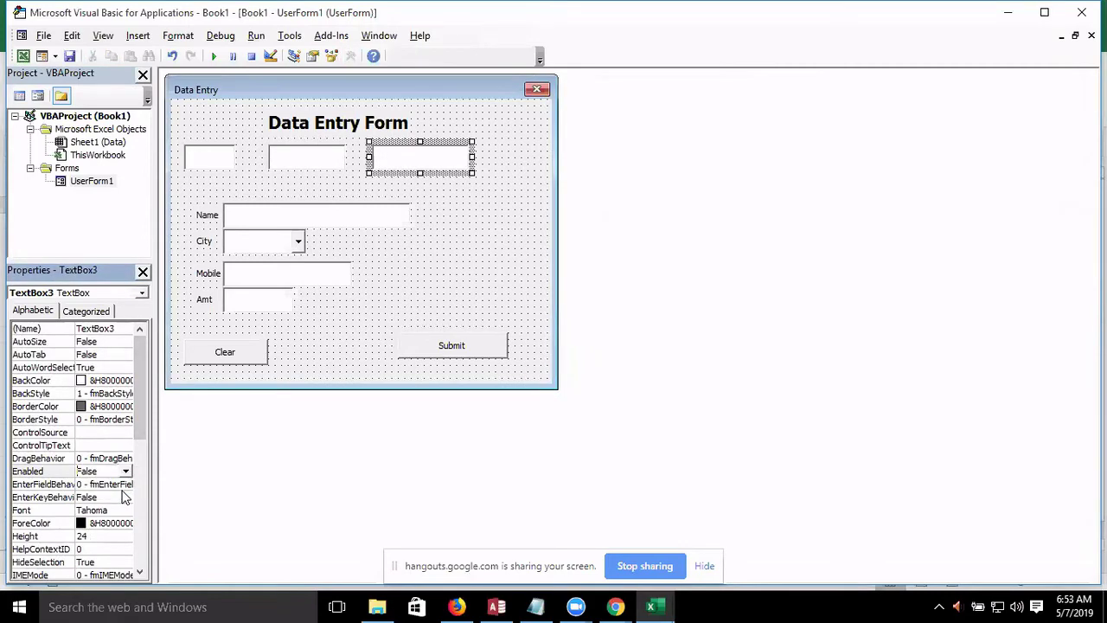
click(458, 214)
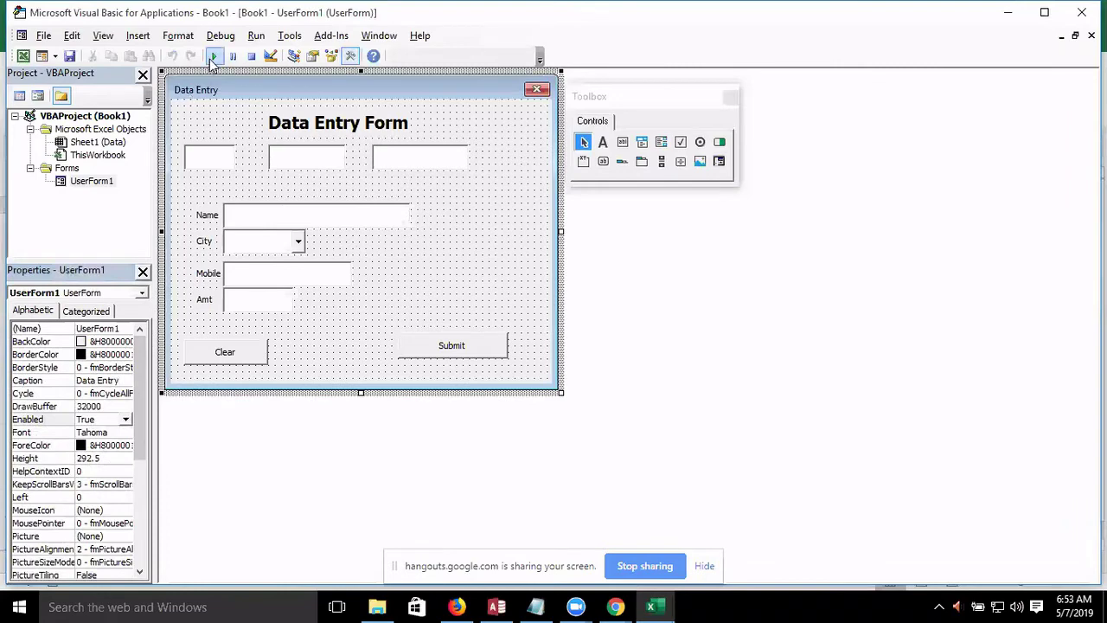
click(214, 55)
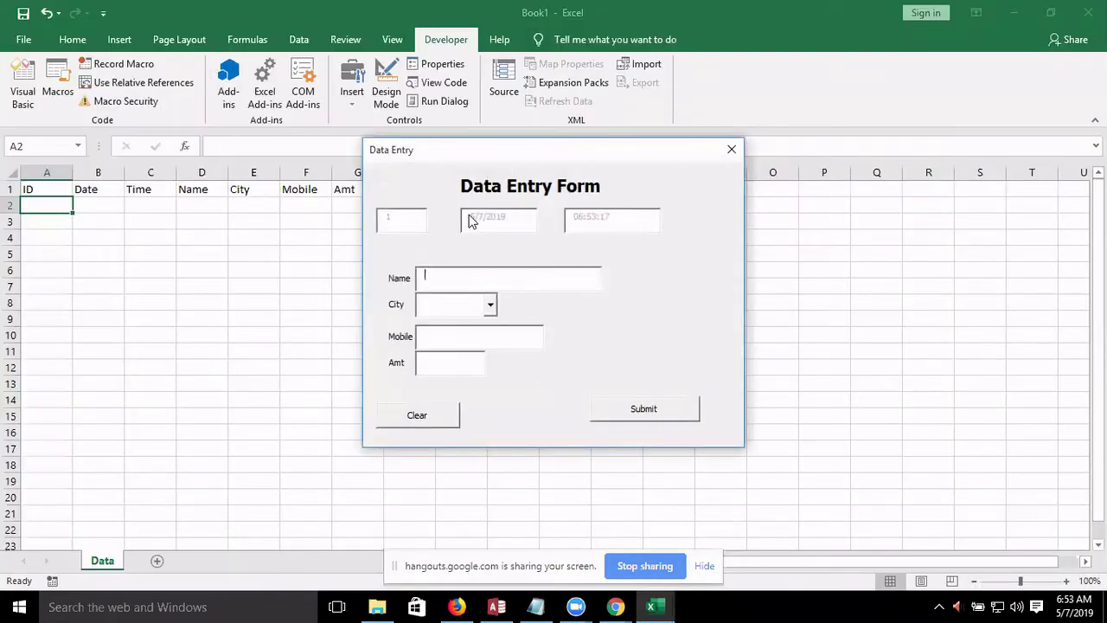
click(723, 157)
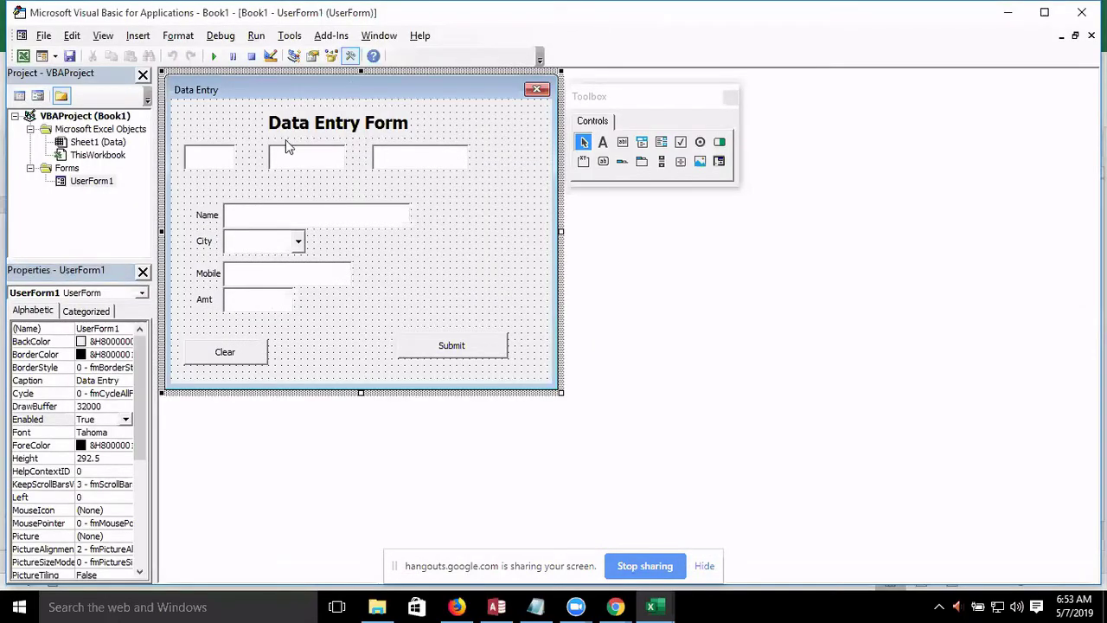
click(302, 167)
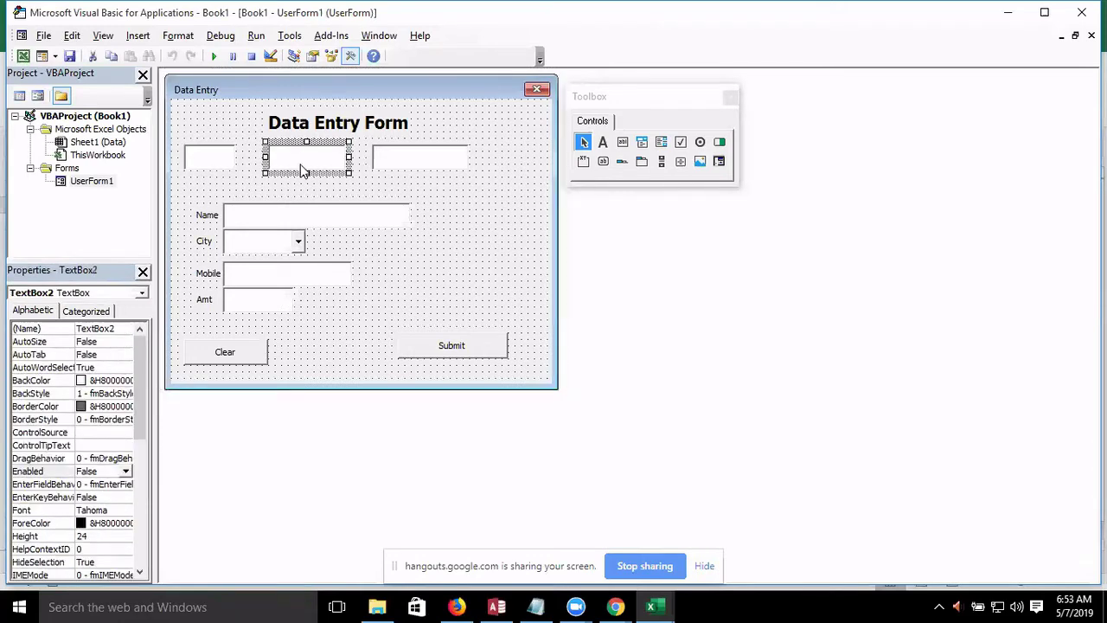
click(380, 168)
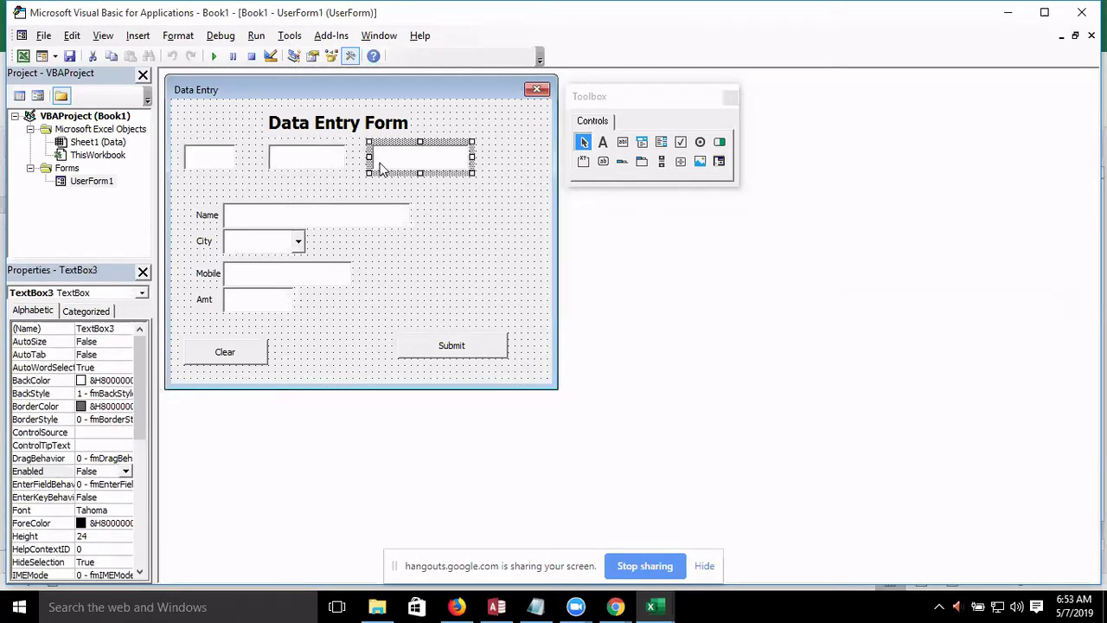
click(216, 176)
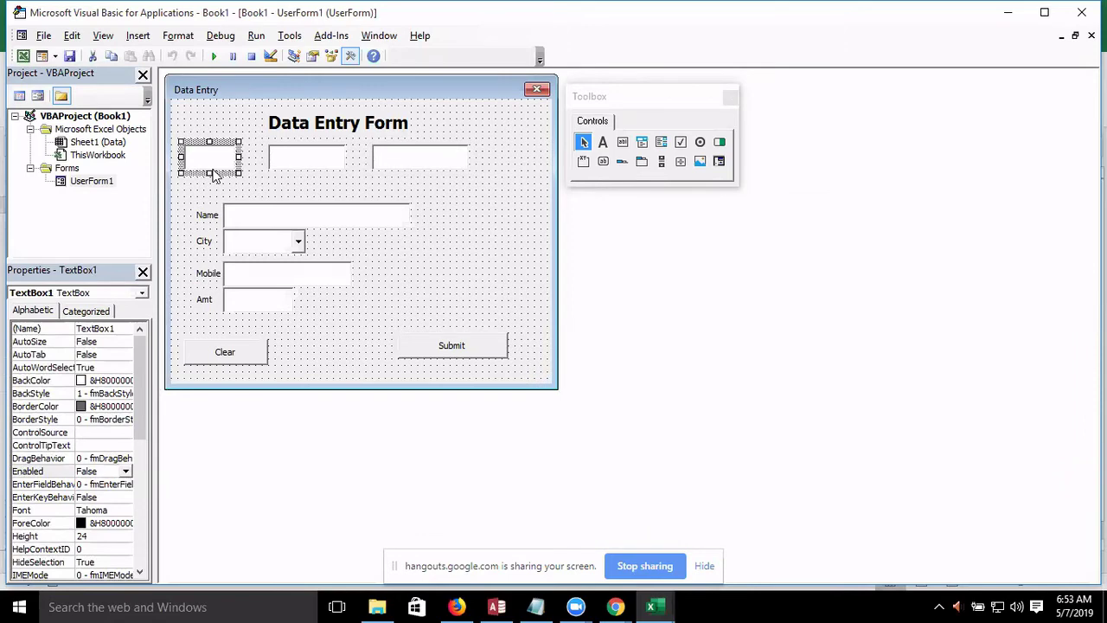
click(214, 56)
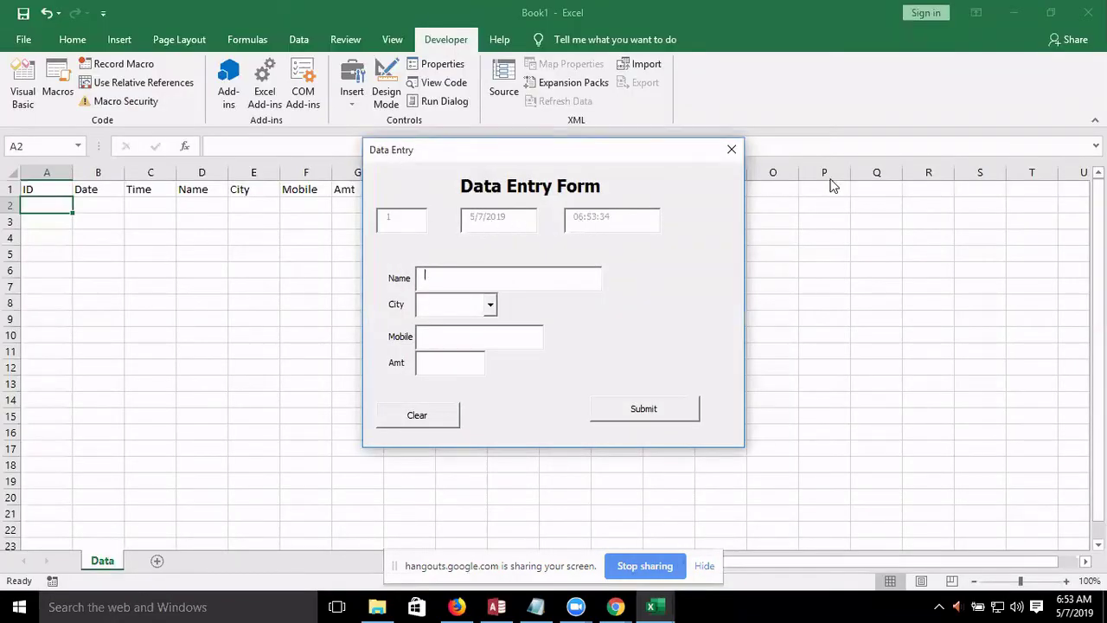
click(733, 150)
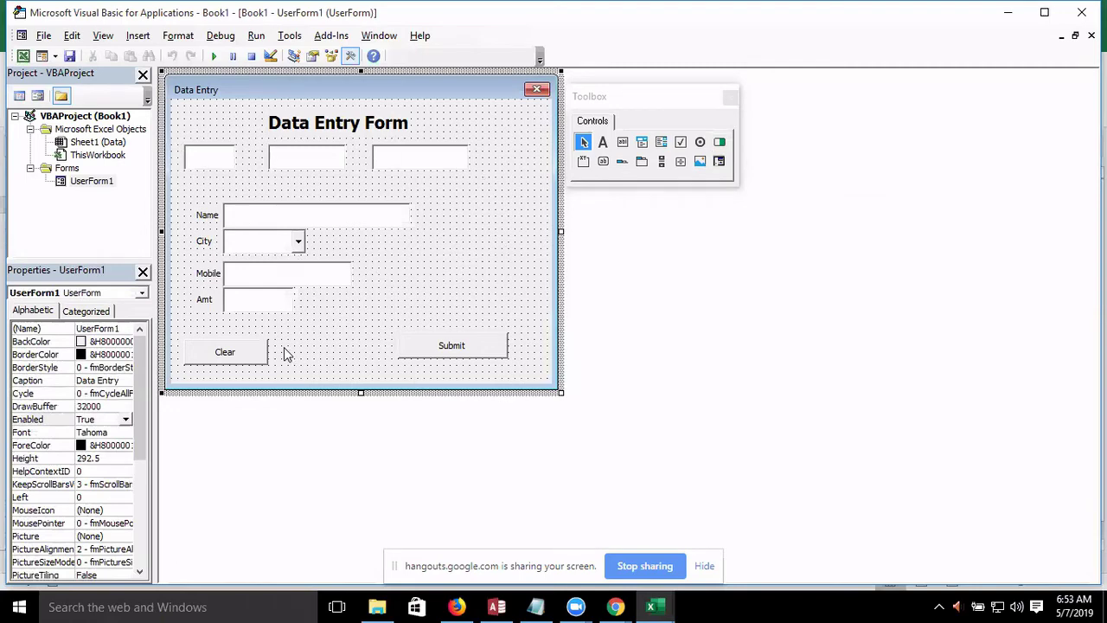
Review the Data sheet's row 2 headers through Amt, then open the Submit button's Click procedure
key(alt+F11)
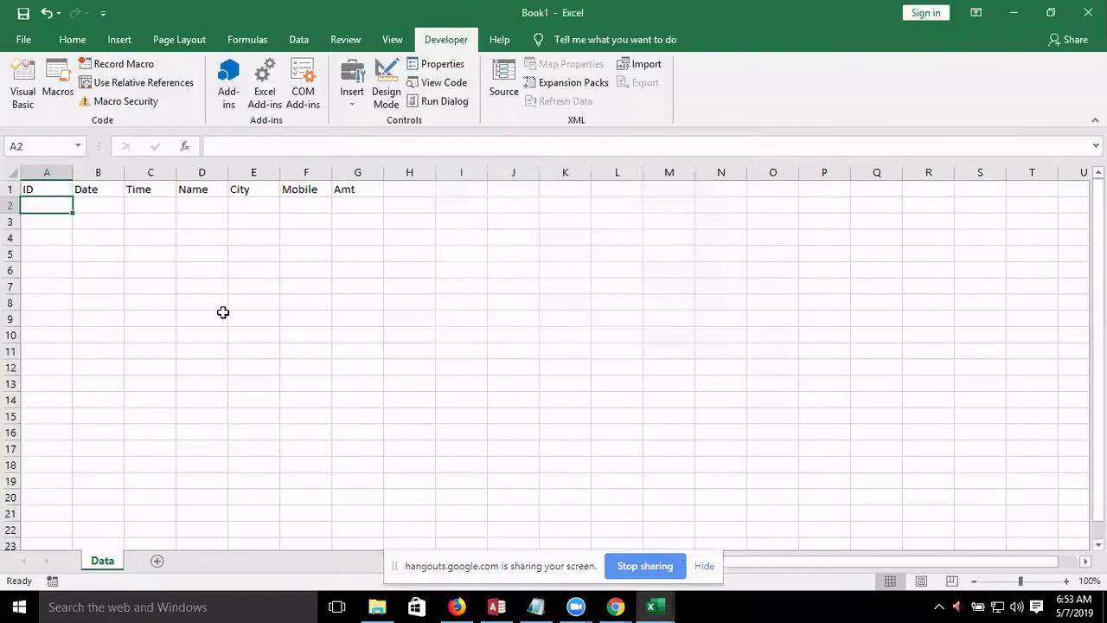
key(Right)
key(Right)
key(Right)
key(Right)
key(Right)
key(Right)
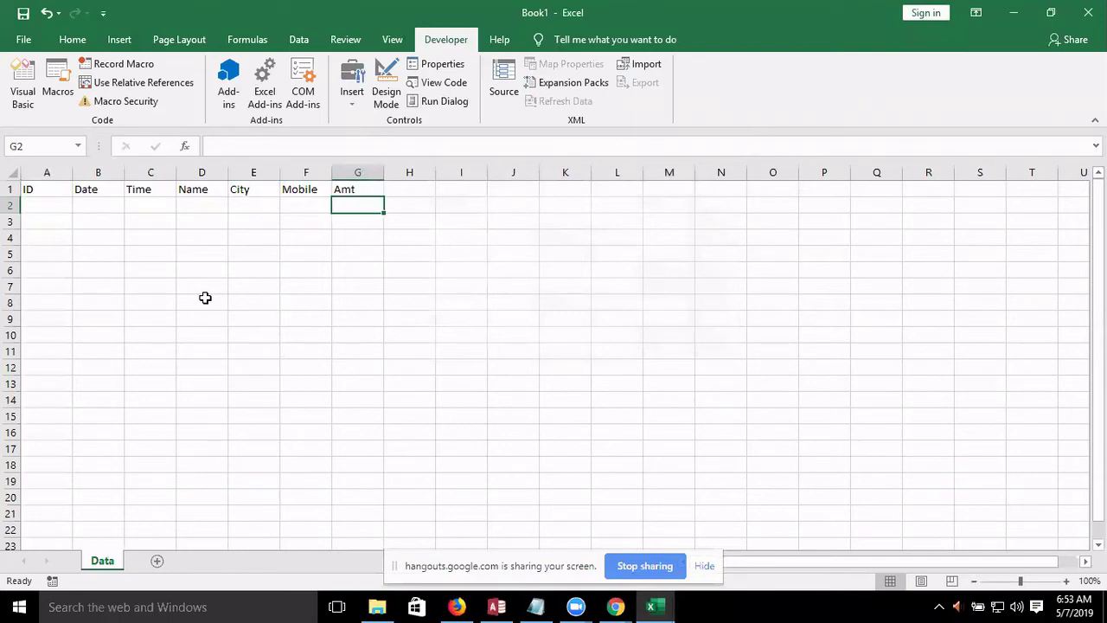
key(Left)
key(Left)
key(Left)
key(Left)
key(Left)
key(Left)
key(alt+F11)
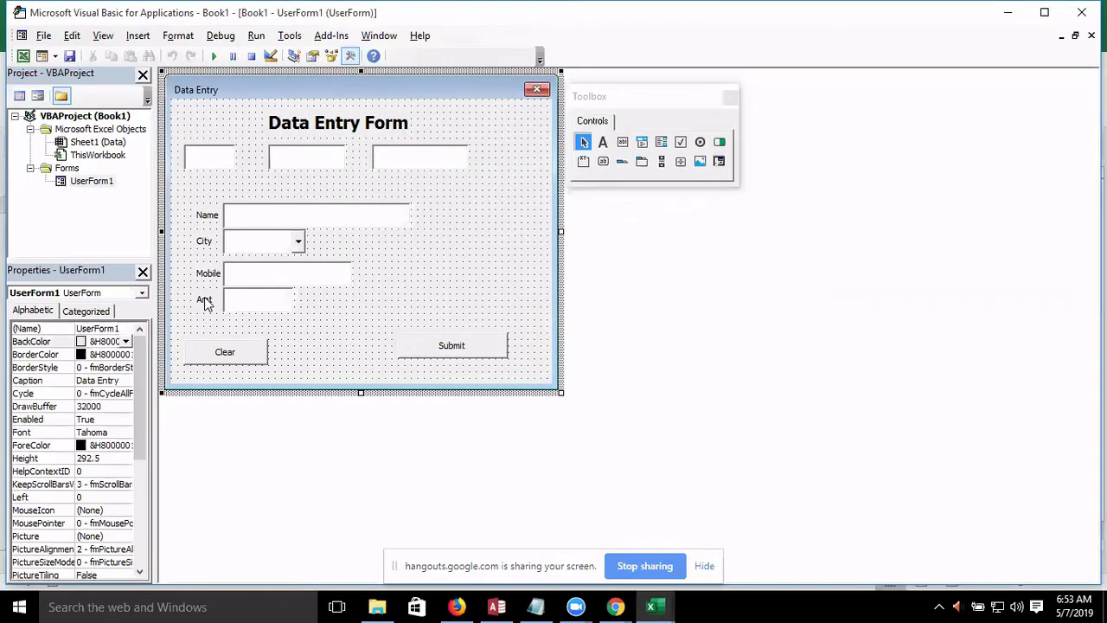
click(425, 350)
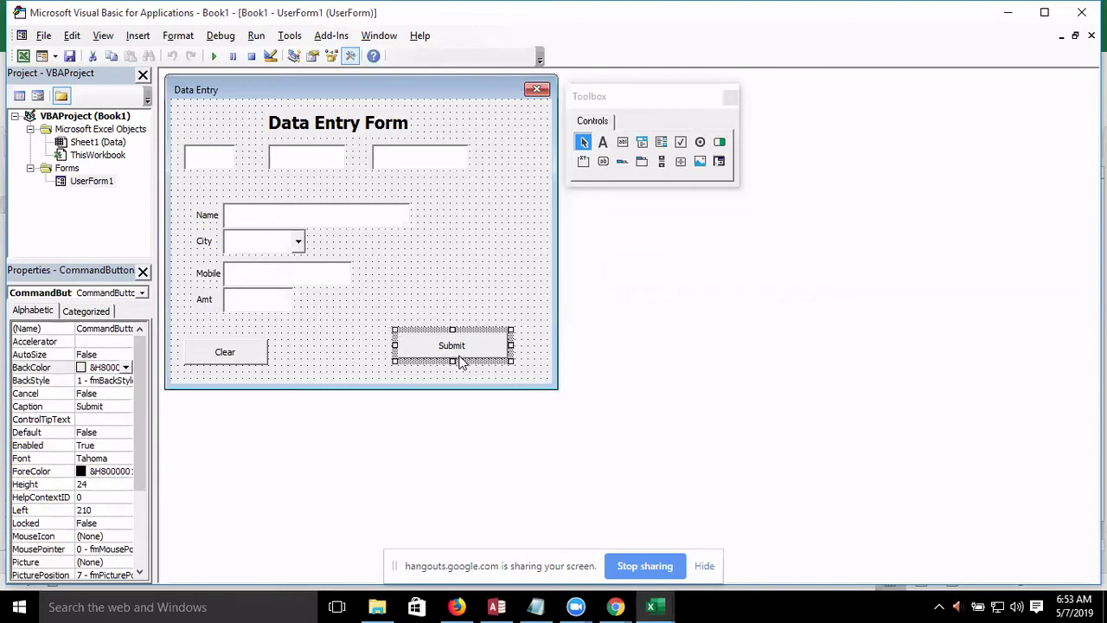
double_click(453, 351)
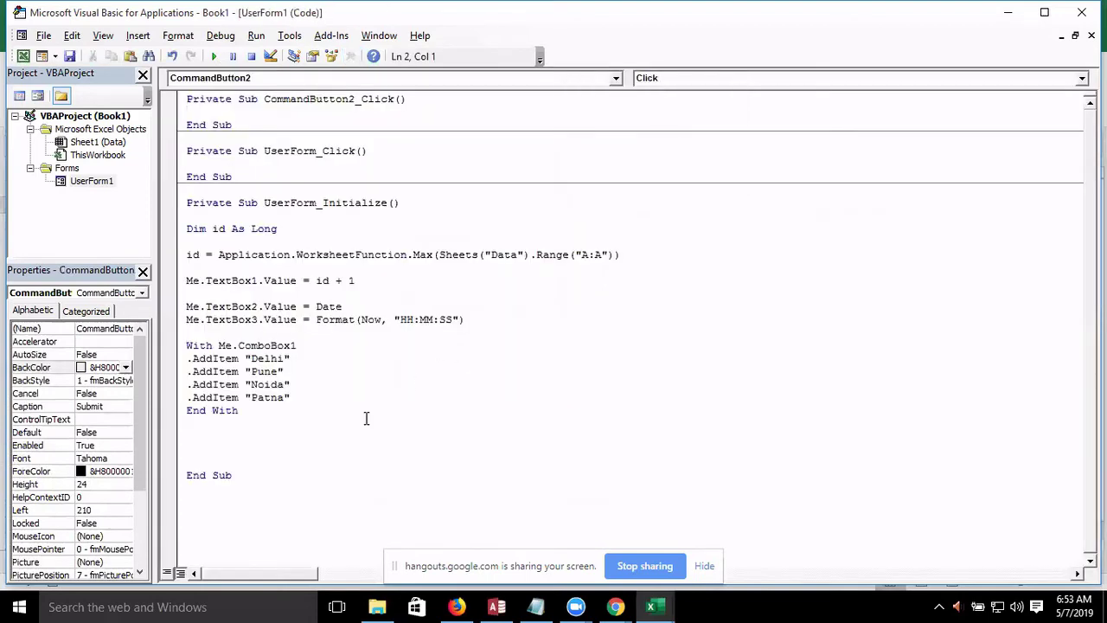
Add Sheets("Data").Range("A65000").End(xlUp).Offset(1, 0).Value = Me.TextBox1.Value to the Submit handler
key(Return)
key(Return)
key(Return)
key(Return)
key(Up)
key(Up)
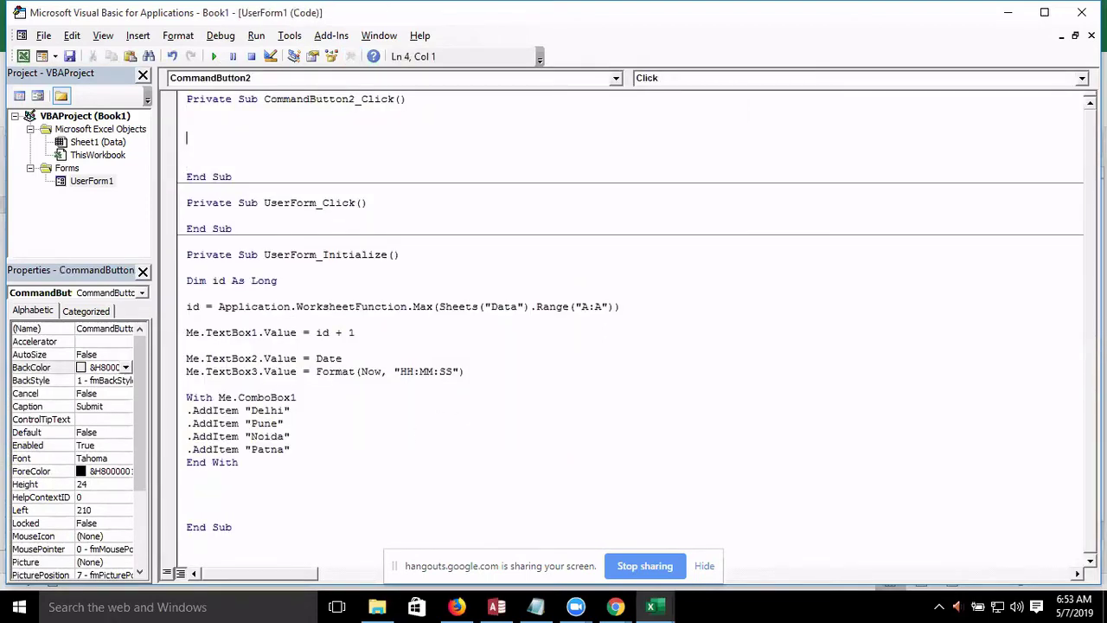
key(Up)
text(s)
text(heets)
text(("D)
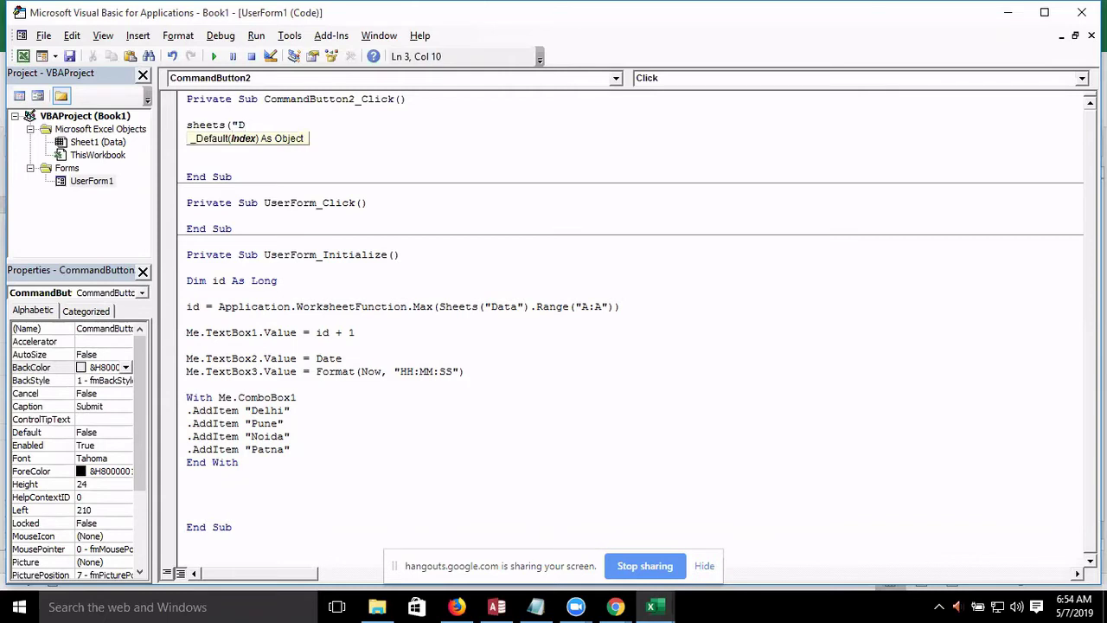
text(ata").)
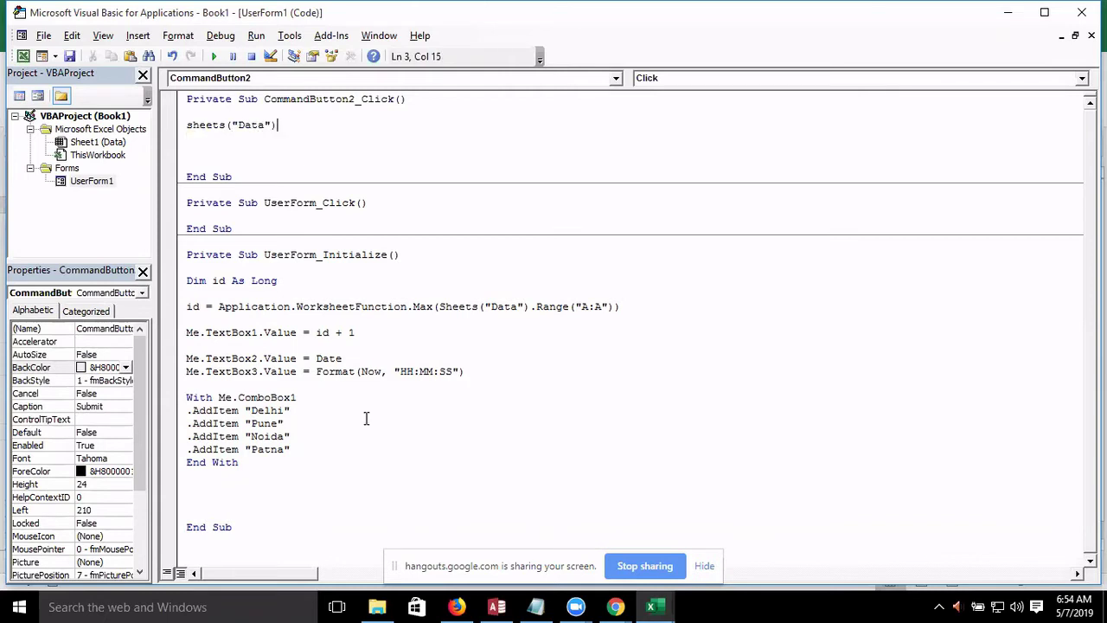
text(range)
text(("A)
text(65000)
text(").)
text(ra)
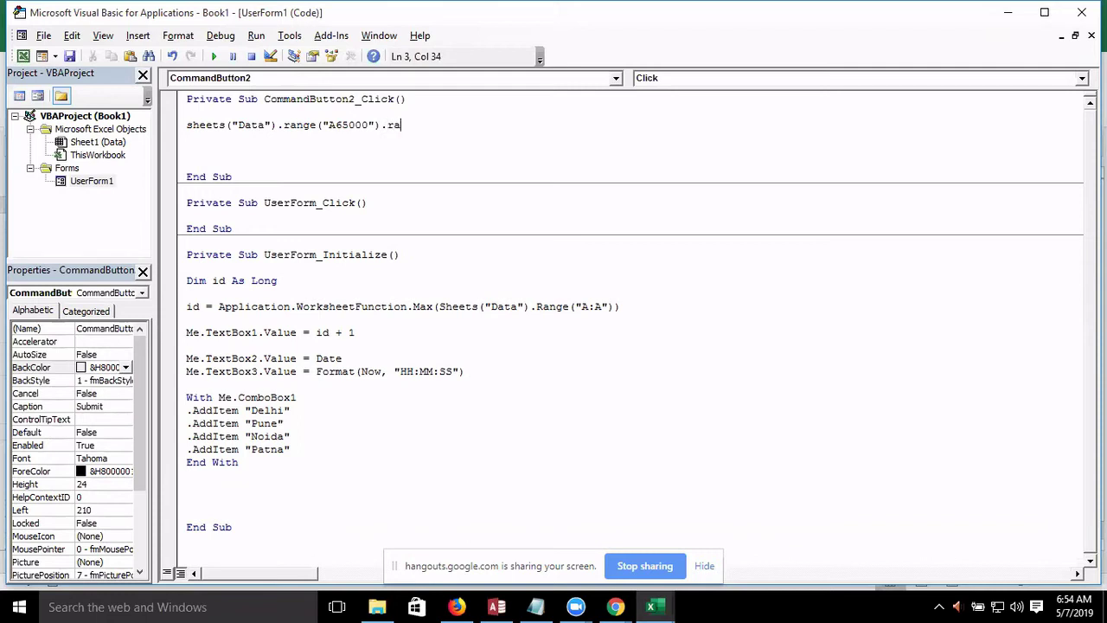
text(ng)
key(BackSpace)
key(BackSpace)
key(BackSpace)
key(BackSpace)
text(en)
text(d(x)
text(lup)
text())
text(.c)
text(ff)
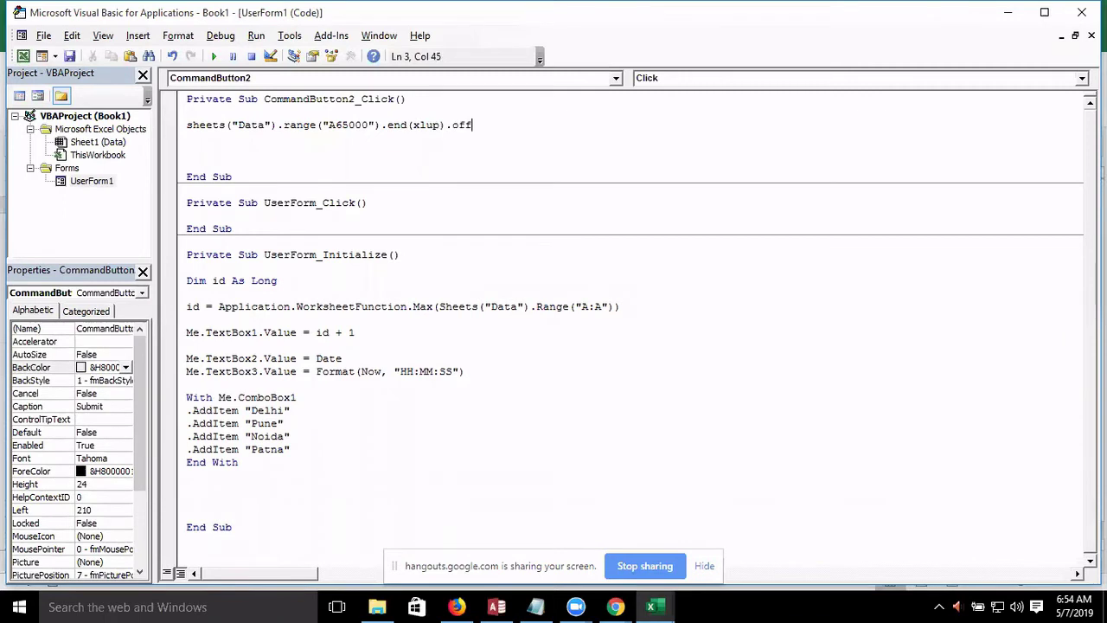
text(set()
text(1,0))
text(.valu)
text(e)
text(=id)
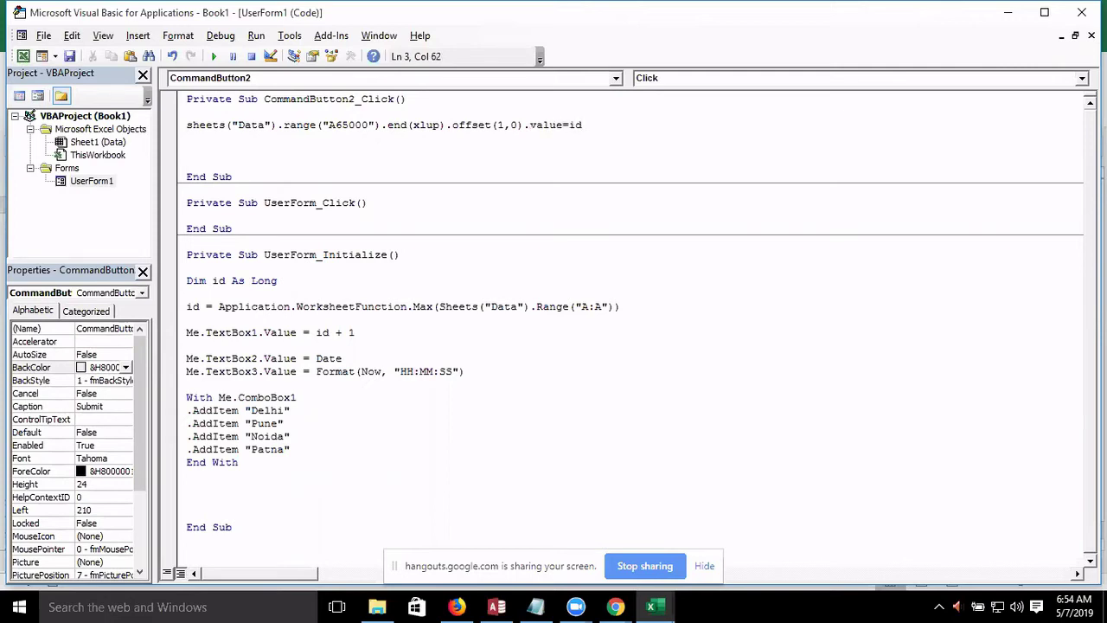
key(BackSpace)
key(BackSpace)
text(me)
text(.te)
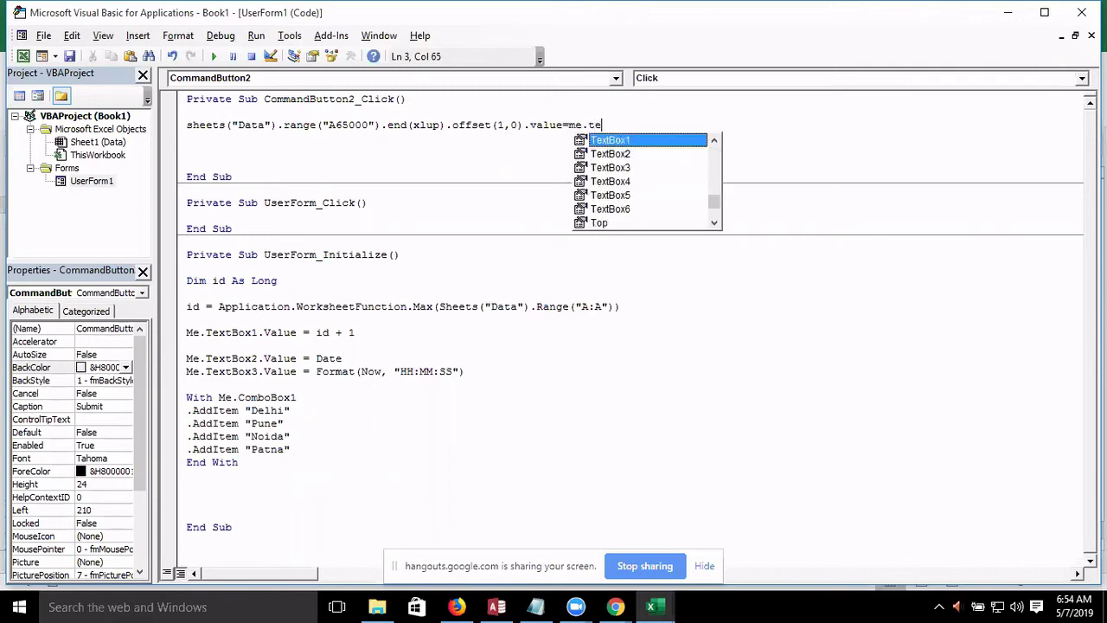
key(Tab)
text(.v)
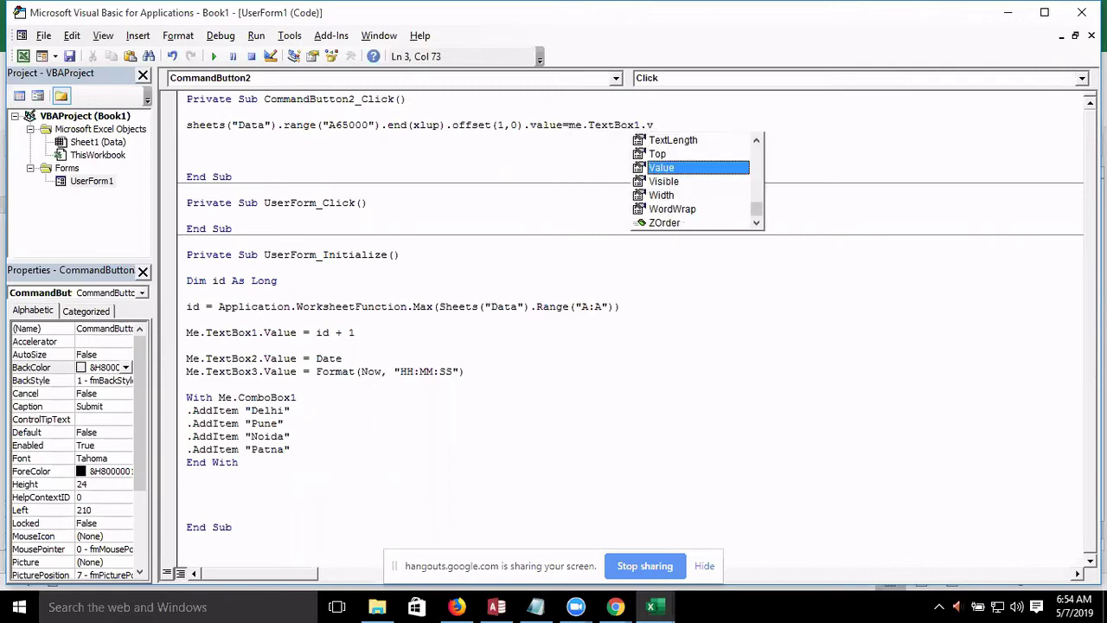
key(Return)
Duplicate the data line as a second line writing TextBox2 to Offset(0, 1)
key(shift+Down)
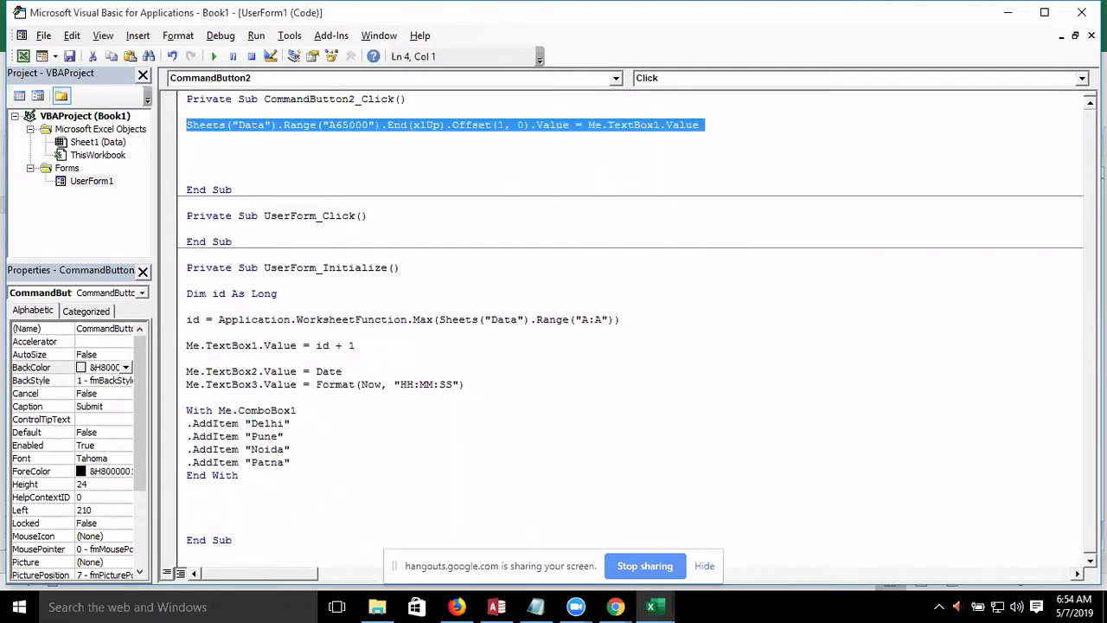
key(ctrl+c)
key(ctrl+v)
key(ctrl+v)
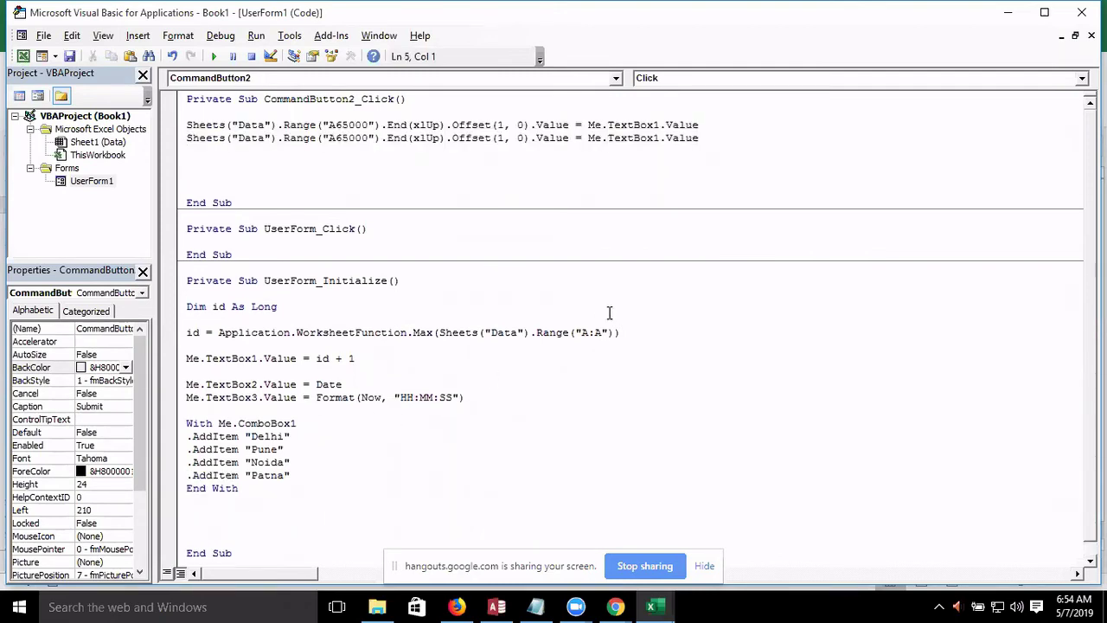
click(498, 138)
key(shift+Right)
text(0)
key(Right)
key(Right)
key(shift+Right)
text(1)
click(661, 138)
key(BackSpace)
text(2)
Paste more copies and make the third line write TextBox3 to Offset(0, 2)
click(376, 149)
key(shift+Down)
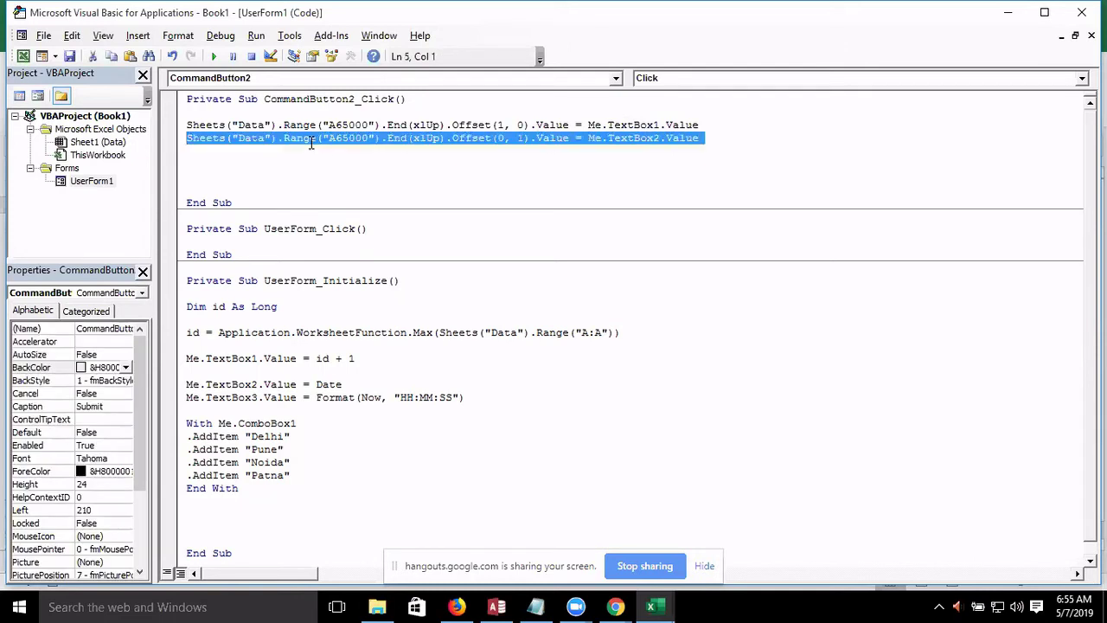
key(ctrl+c)
key(ctrl+v)
key(ctrl+v)
key(ctrl+v)
key(ctrl+v)
key(ctrl+v)
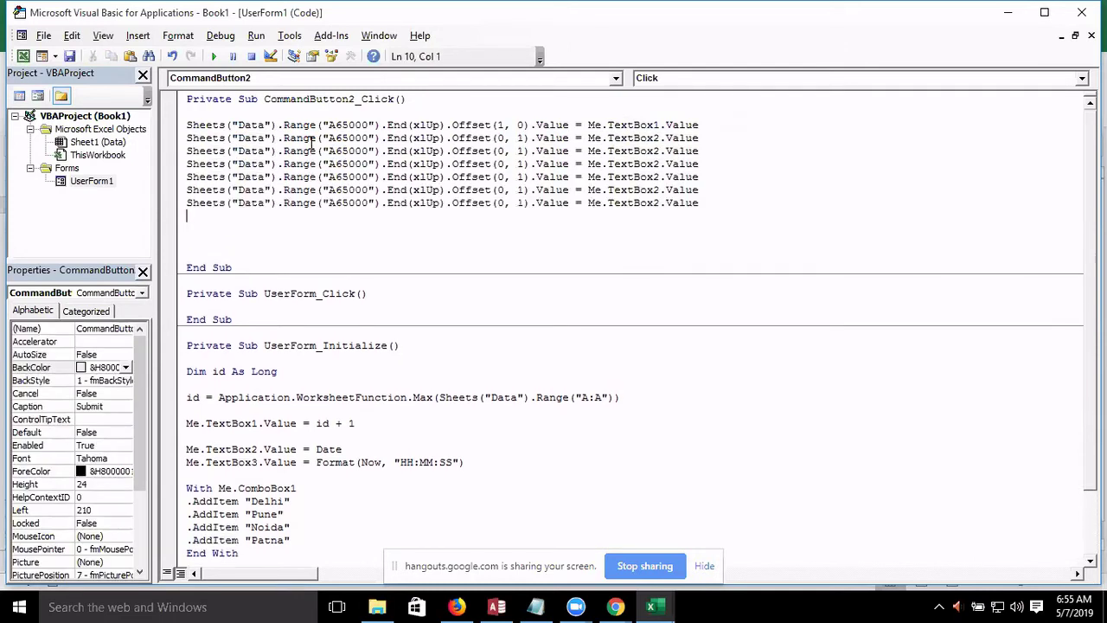
key(ctrl+v)
key(ctrl+v)
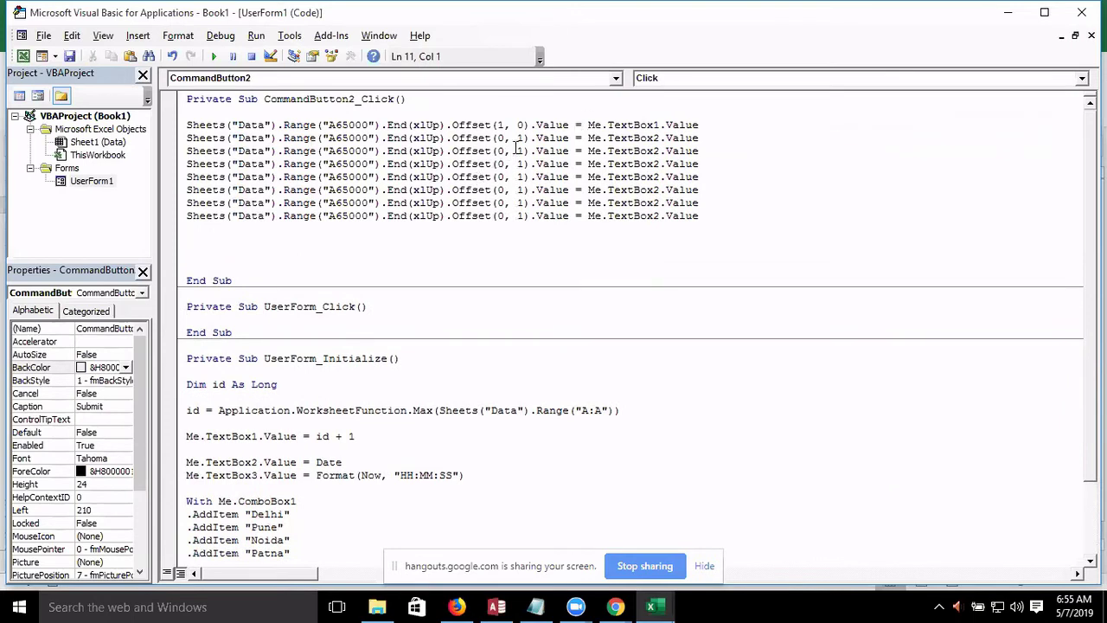
double_click(522, 151)
text(2)
double_click(655, 151)
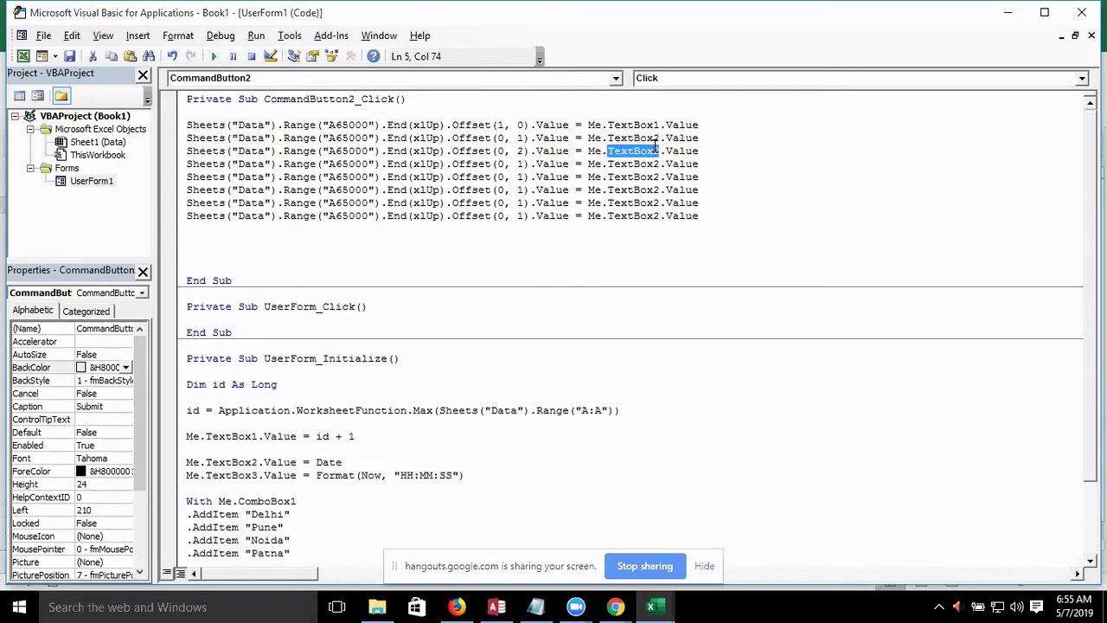
click(661, 151)
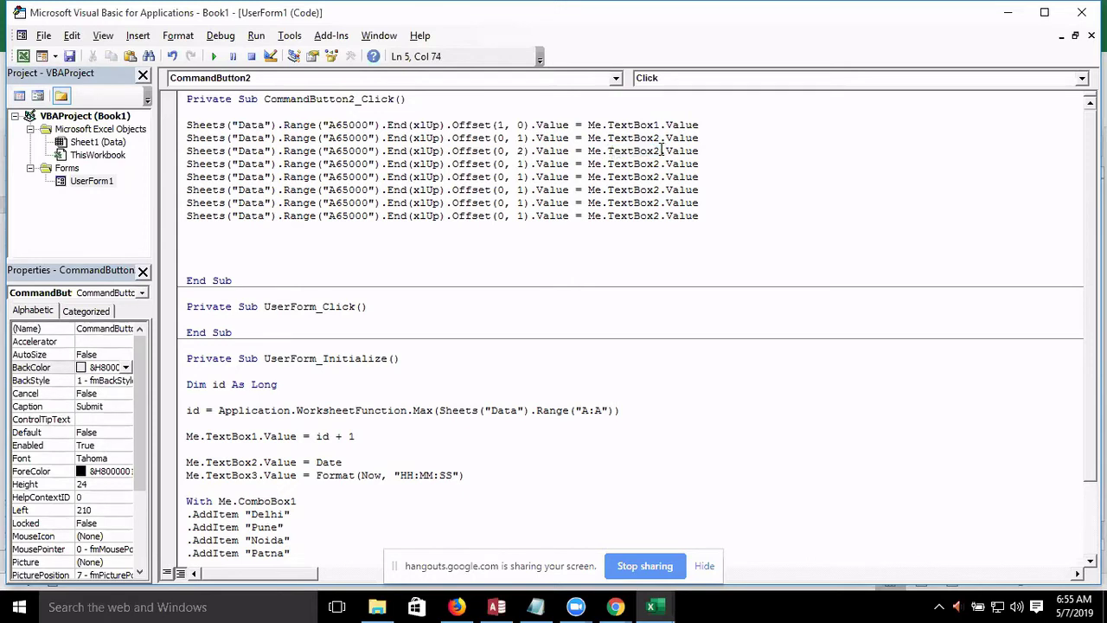
key(BackSpace)
text(3)
Make the fourth line write TextBox4 to Offset(0, 3)
double_click(521, 165)
text(3)
click(660, 164)
key(BackSpace)
text(4)
double_click(522, 177)
Make the fifth line write ComboBox1.Value to Offset(0, 5)
text(5)
click(660, 176)
drag(700, 177, 591, 184)
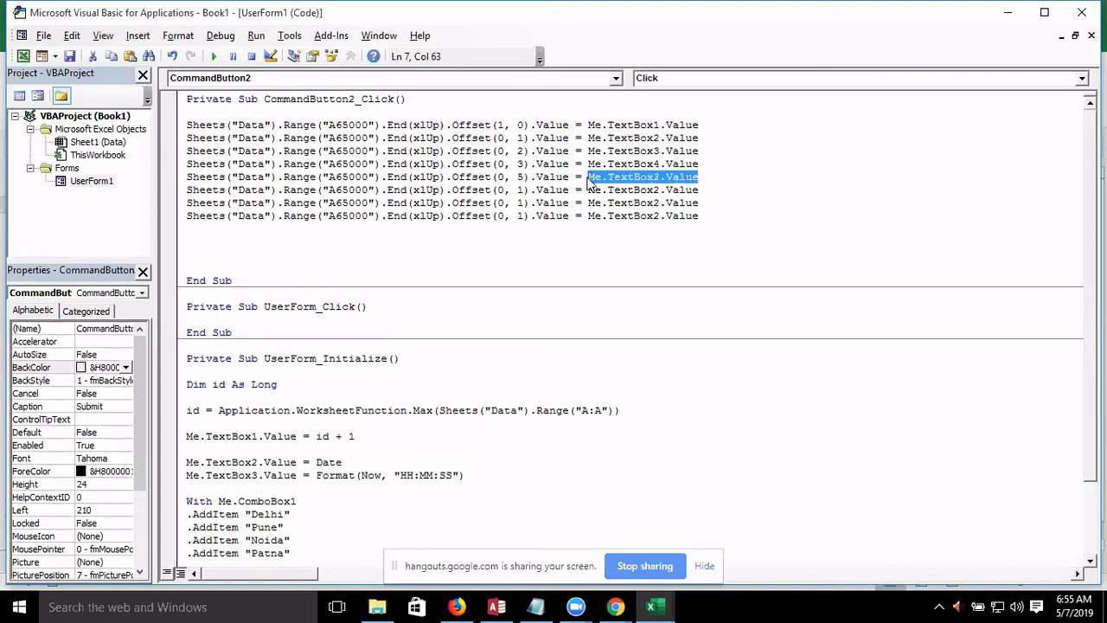
text(me)
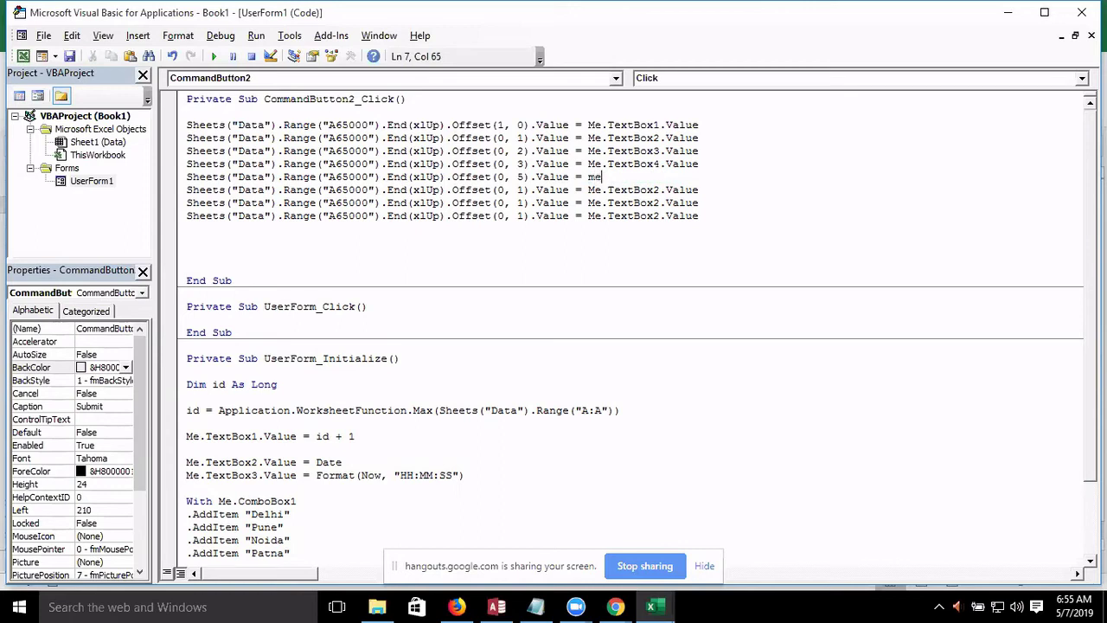
text(.co)
key(Tab)
text(.v)
key(Tab)
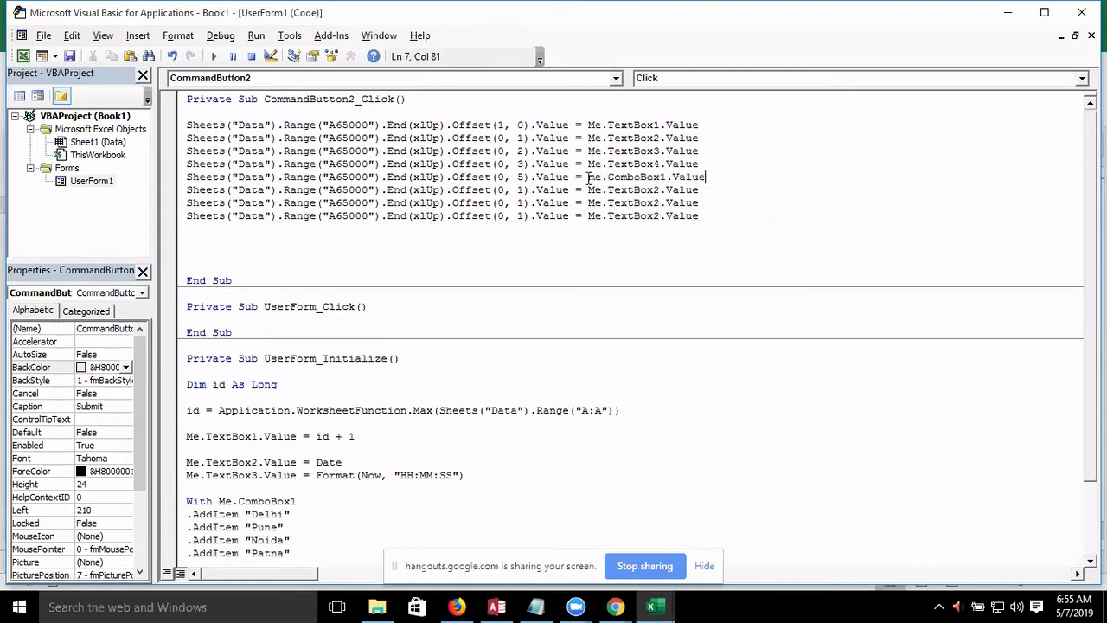
Check each line's textbox number, then make line 8 write TextBox5 to Offset(0, 6)
click(646, 203)
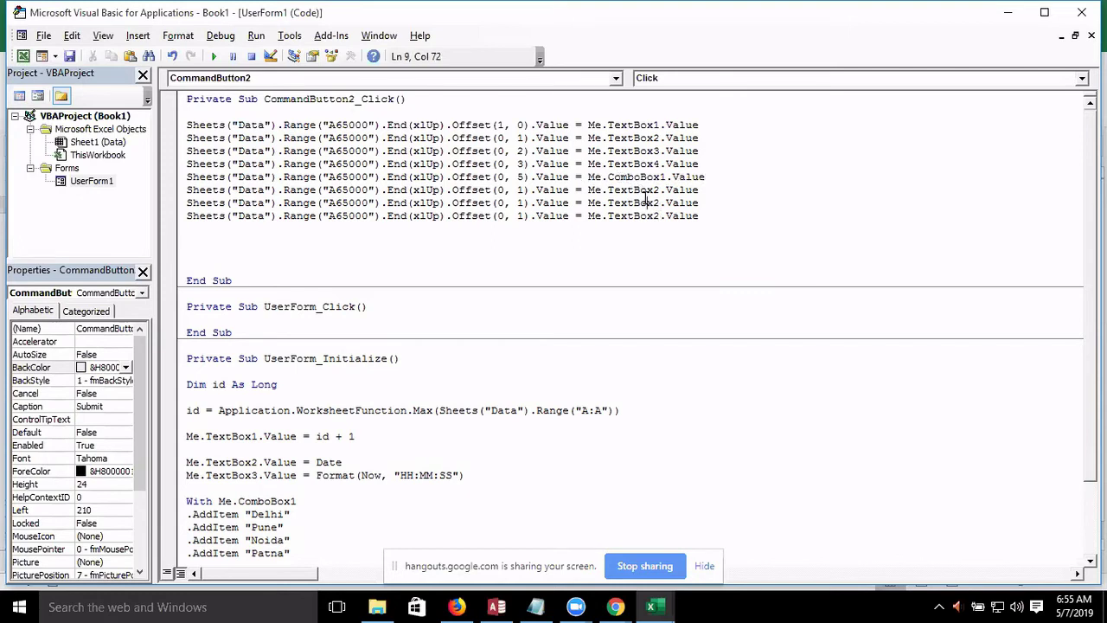
click(642, 137)
click(642, 151)
click(642, 176)
click(660, 190)
text(\)
key(BackSpace)
key(BackSpace)
text(5)
click(522, 190)
double_click(523, 189)
text(6)
Set line 9 to write TextBox6 to Offset(0, 7) and select the leftover duplicate line
click(520, 203)
double_click(521, 203)
text(7)
double_click(660, 204)
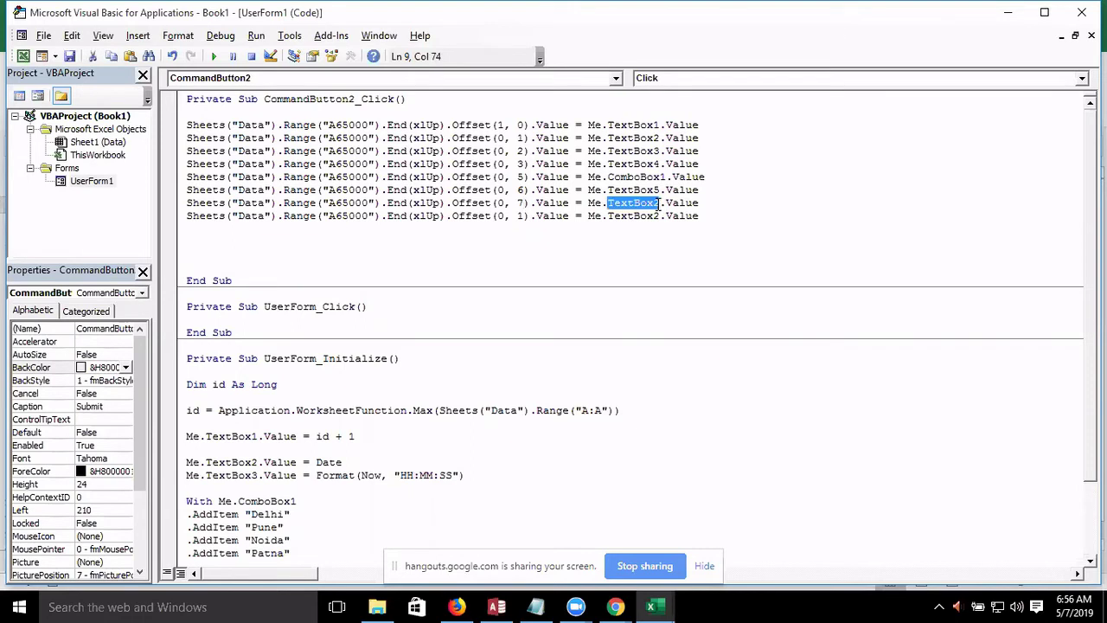
click(660, 205)
key(BackSpace)
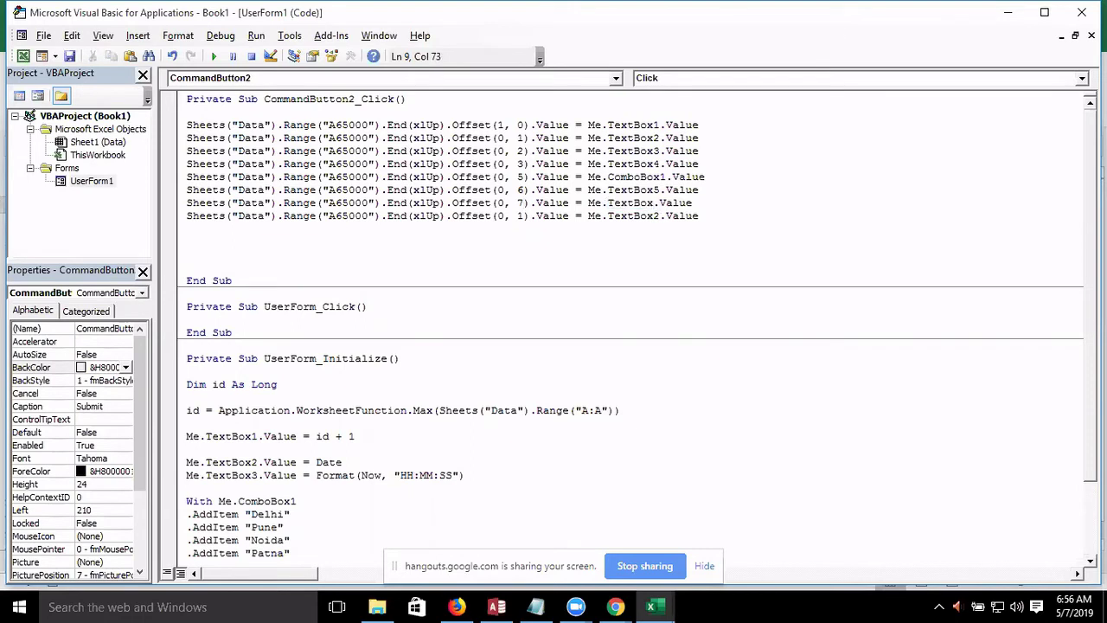
text(7)
key(BackSpace)
text(6)
click(652, 238)
drag(720, 216, 192, 226)
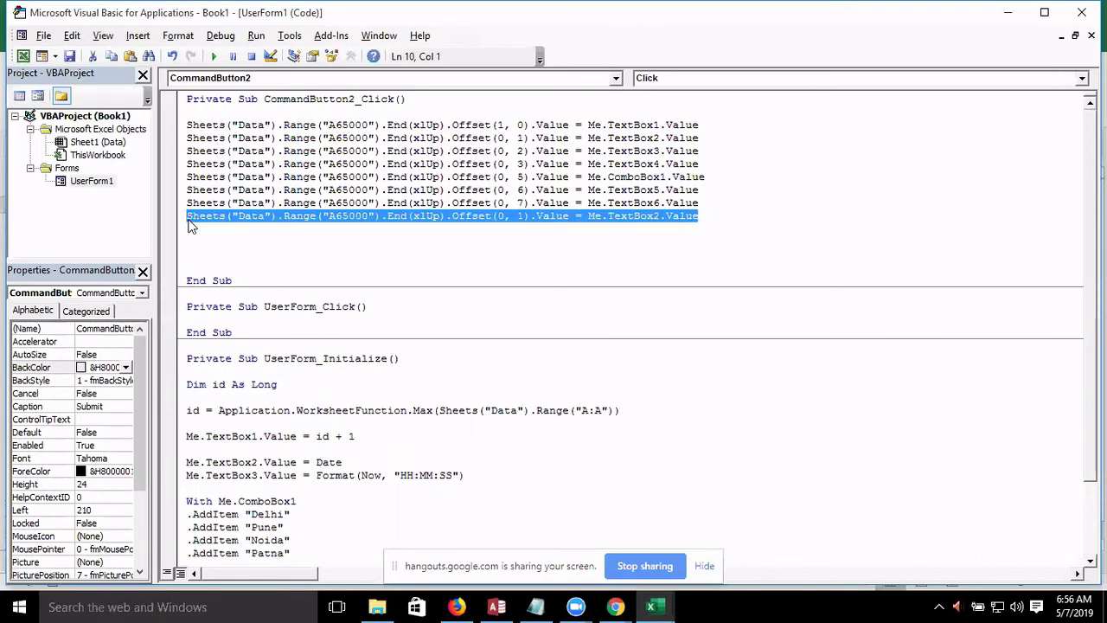
Delete the duplicate line and paste the Initialize ID, date and time block into Submit
key(Delete)
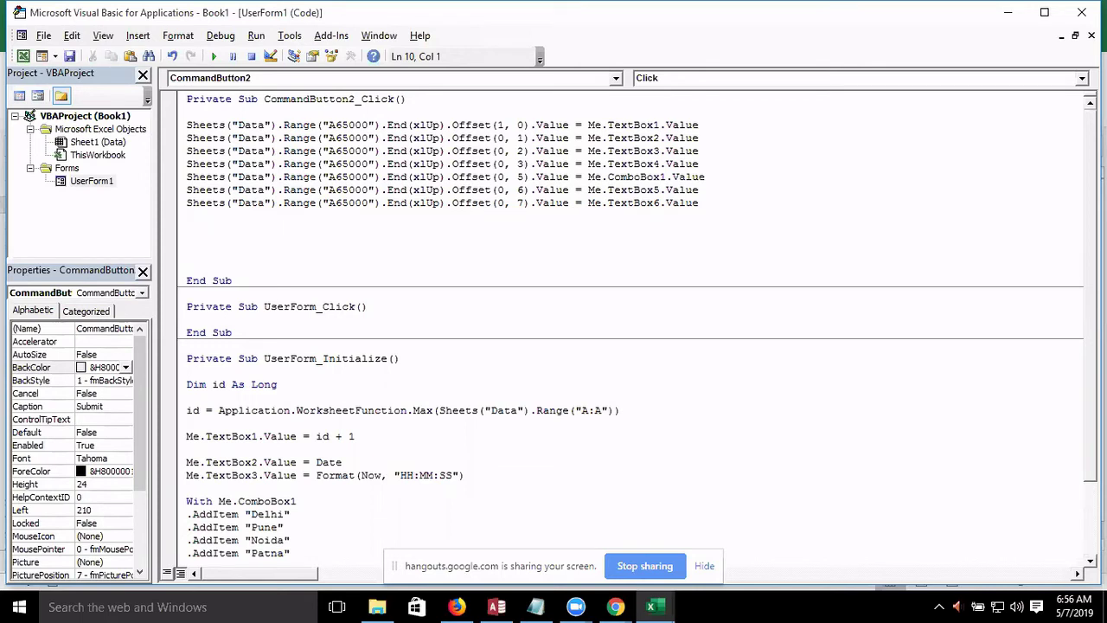
key(Return)
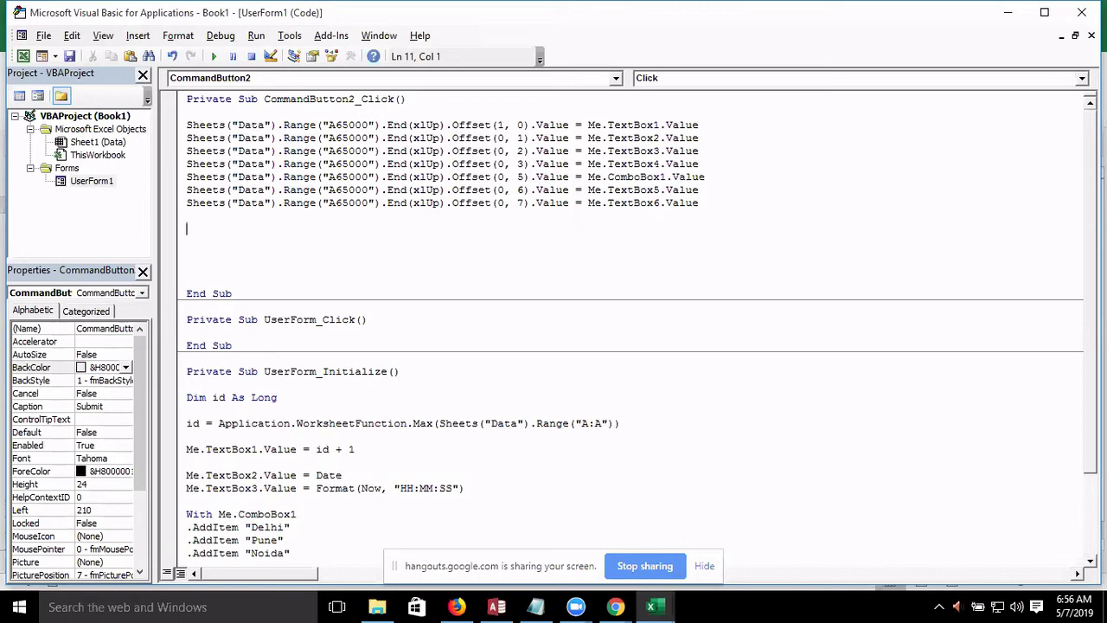
click(257, 449)
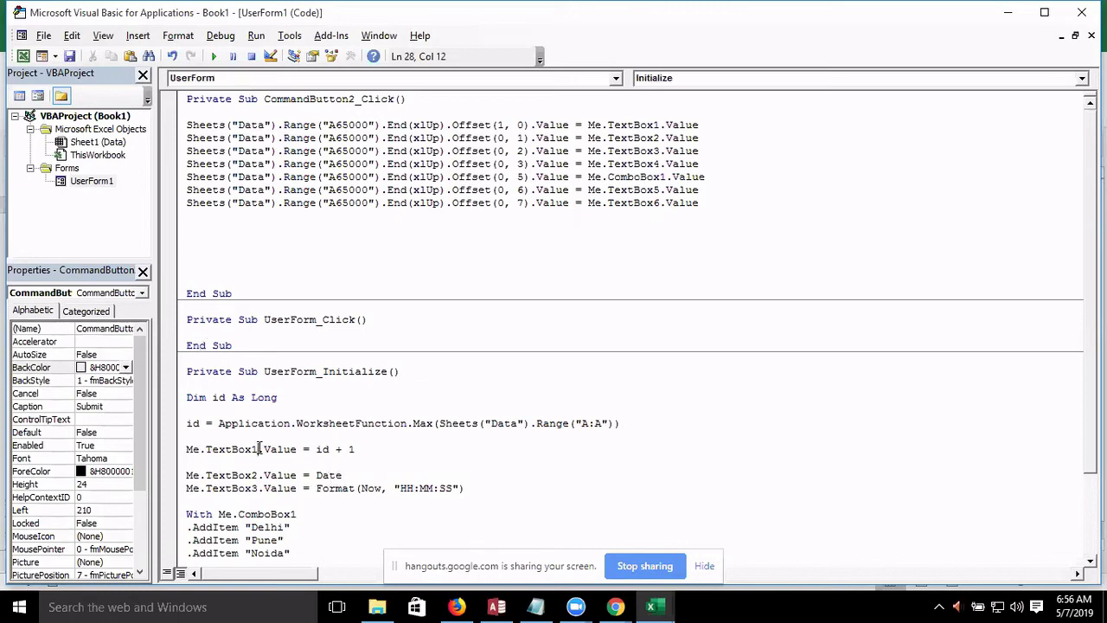
click(187, 398)
key(shift+Down)
key(shift+Down)
key(shift+Down)
key(shift+Down)
key(shift+Down)
key(shift+Down)
key(shift+Down)
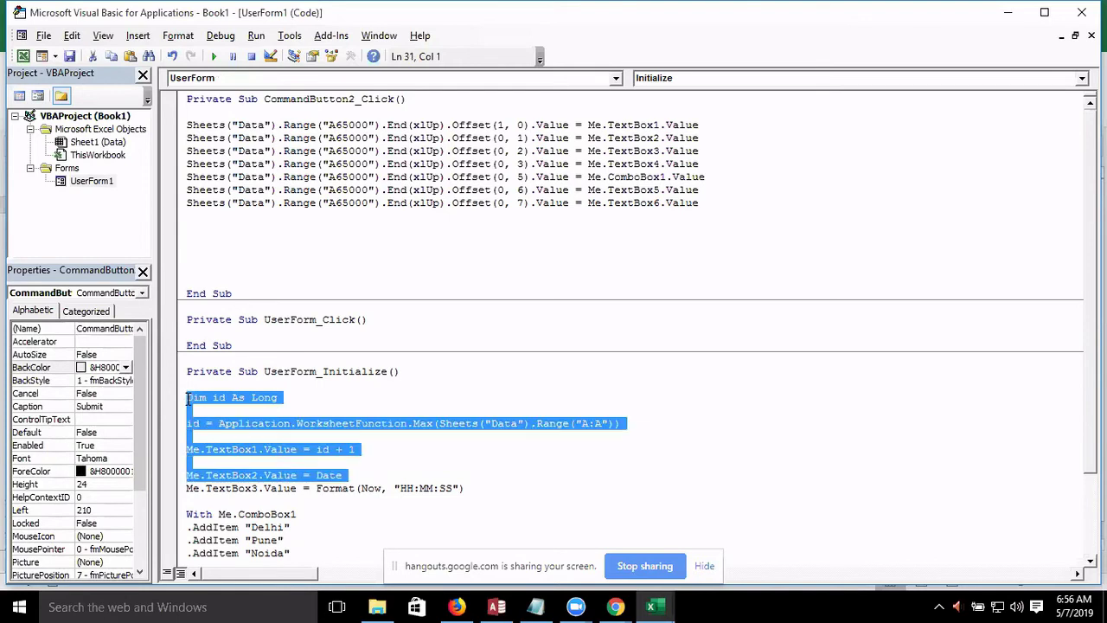
key(shift+Down)
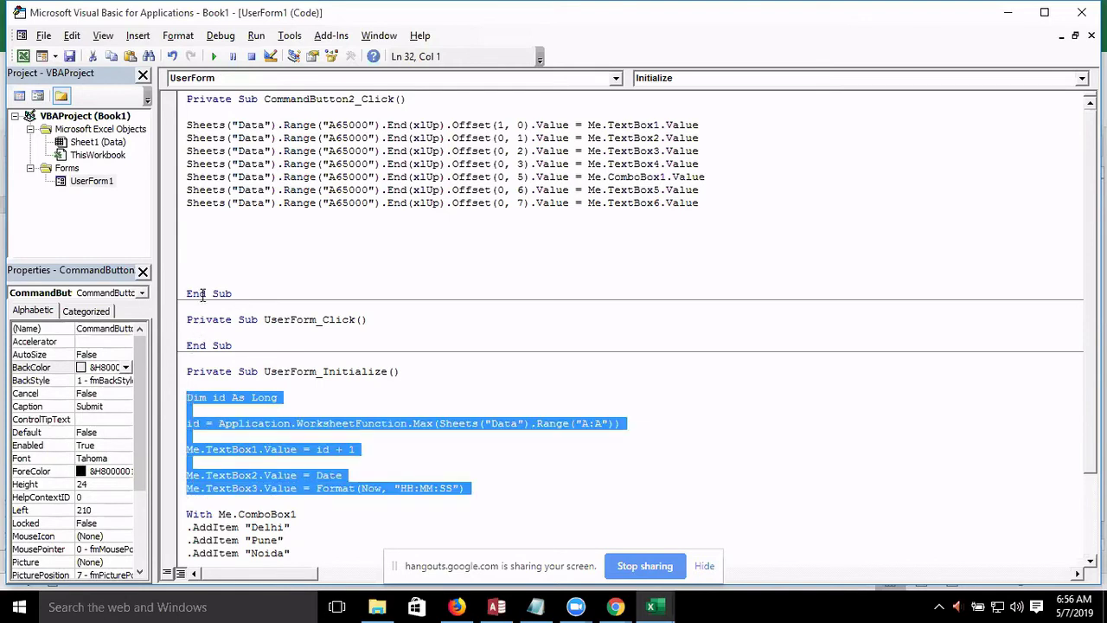
click(202, 218)
text(Dim id As Long  id = Application.WorksheetFunction.Max(Sheets("Data").Range("A:A"))  Me.TextBox1.Value = id + 1  Me.TextBox2.Value = Date Me.TextBox3.Value = Format(Now, "HH:MM:SS"))
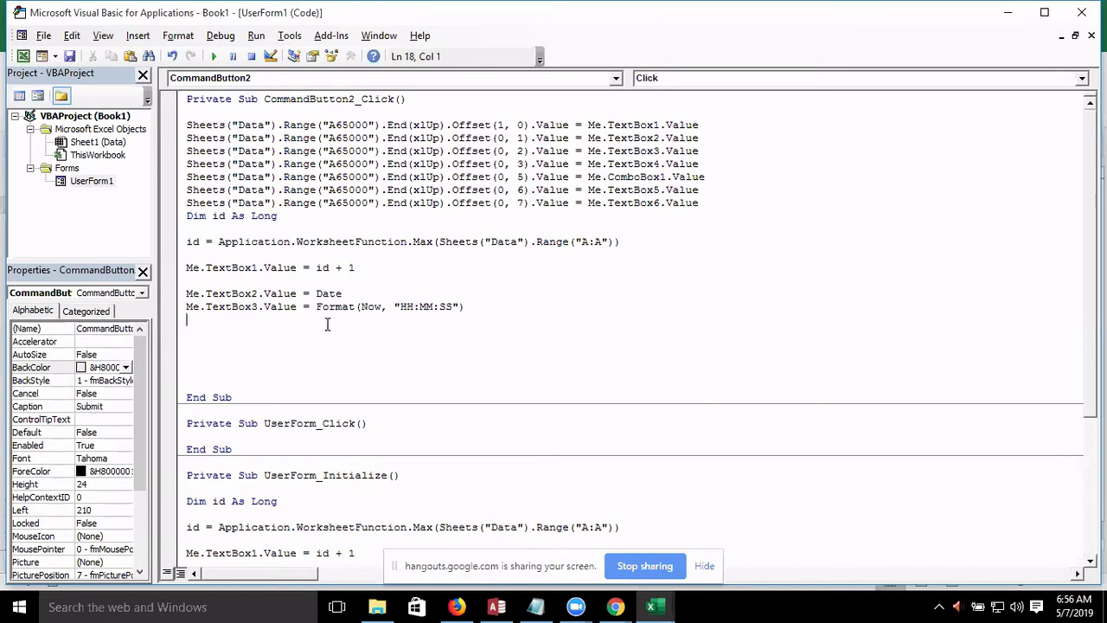
key(Return)
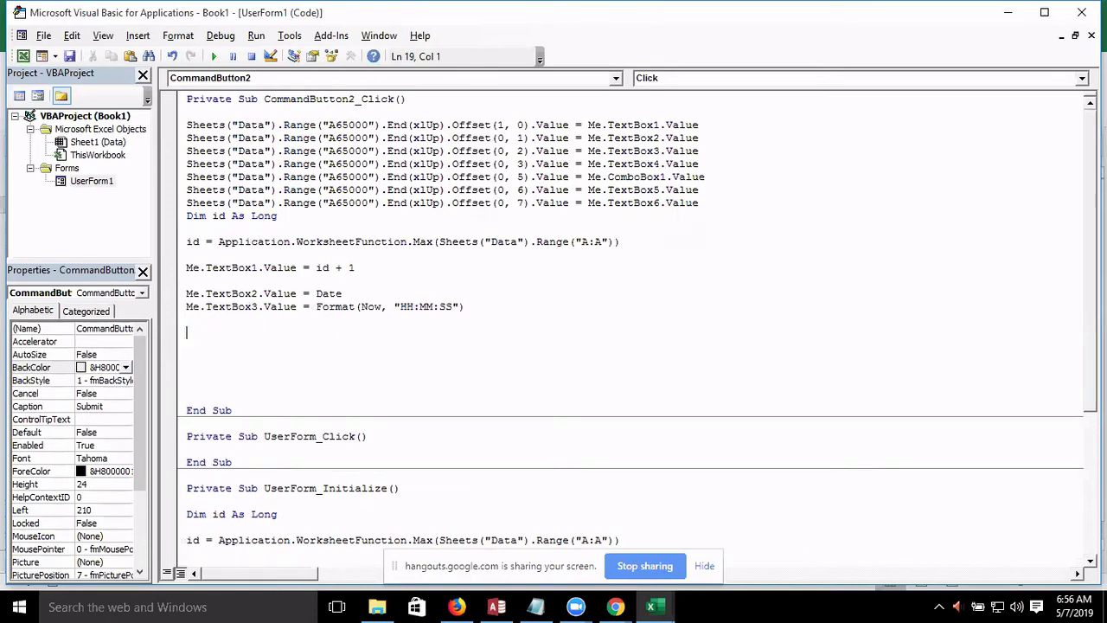
Add the line Me.TextBox4.Value = "" to clear TextBox4 after saving
text(me.)
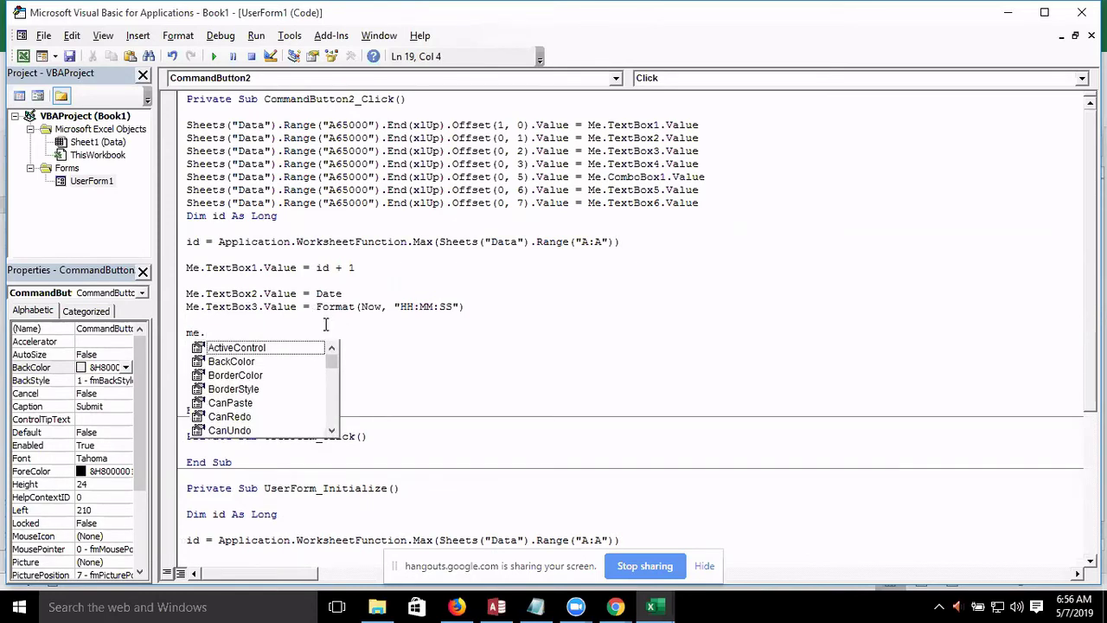
text(li)
key(BackSpace)
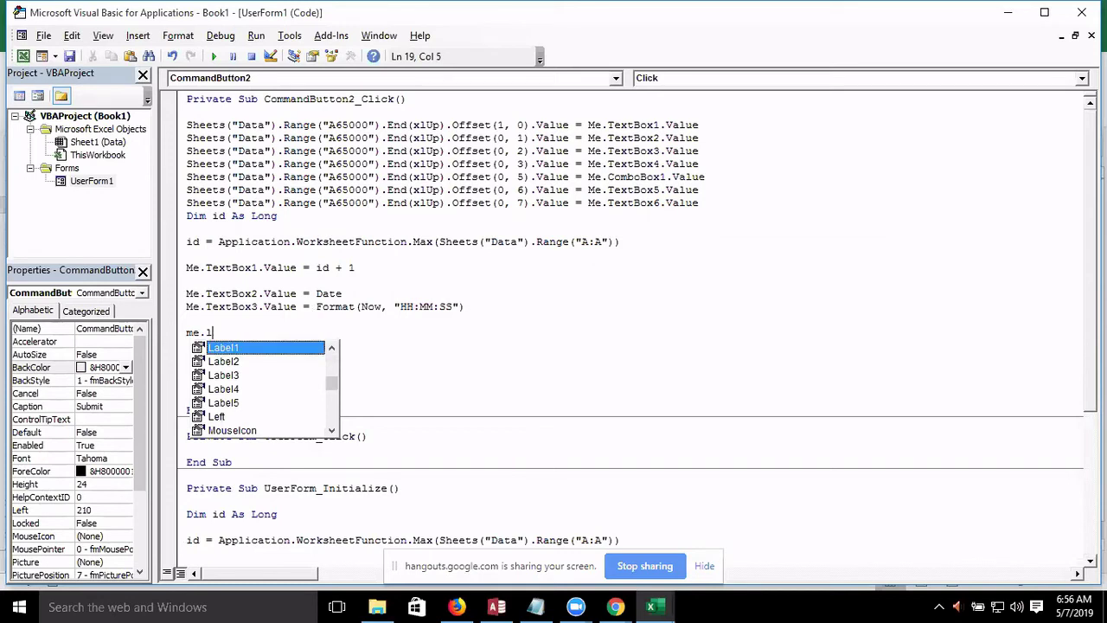
key(BackSpace)
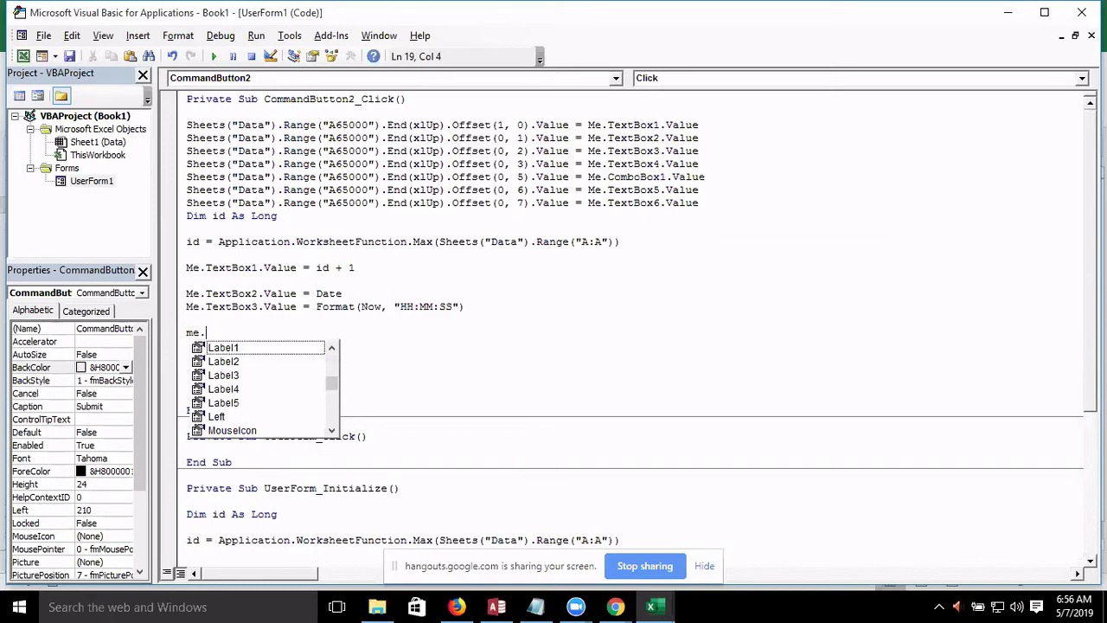
text(com)
key(Tab)
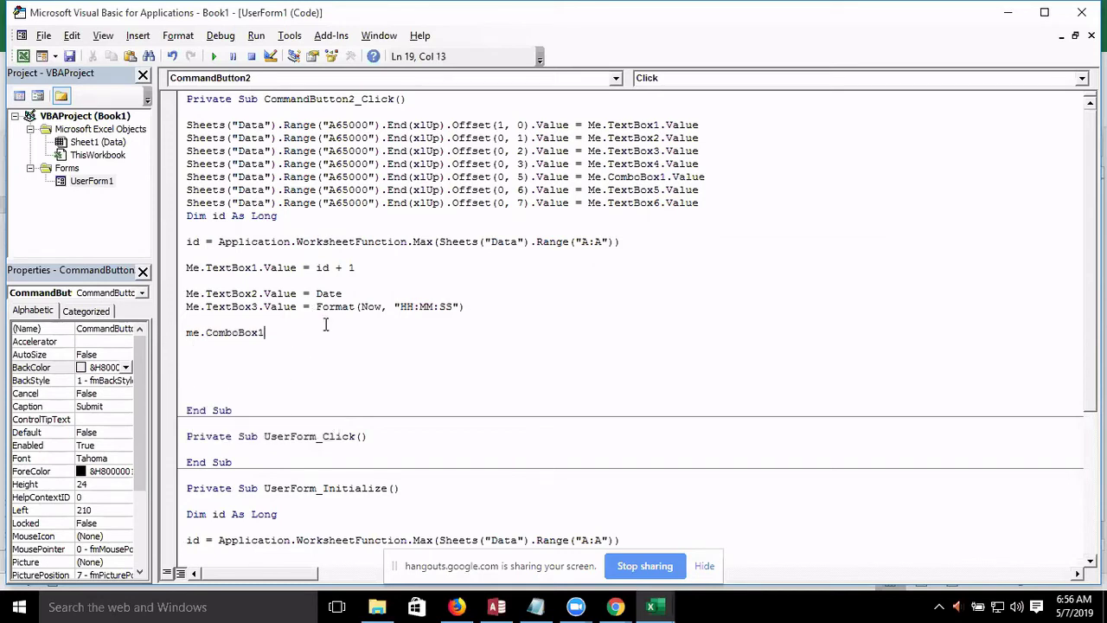
key(BackSpace)
key(BackSpace)
key(BackSpace)
key(BackSpace)
key(BackSpace)
key(BackSpace)
text(.)
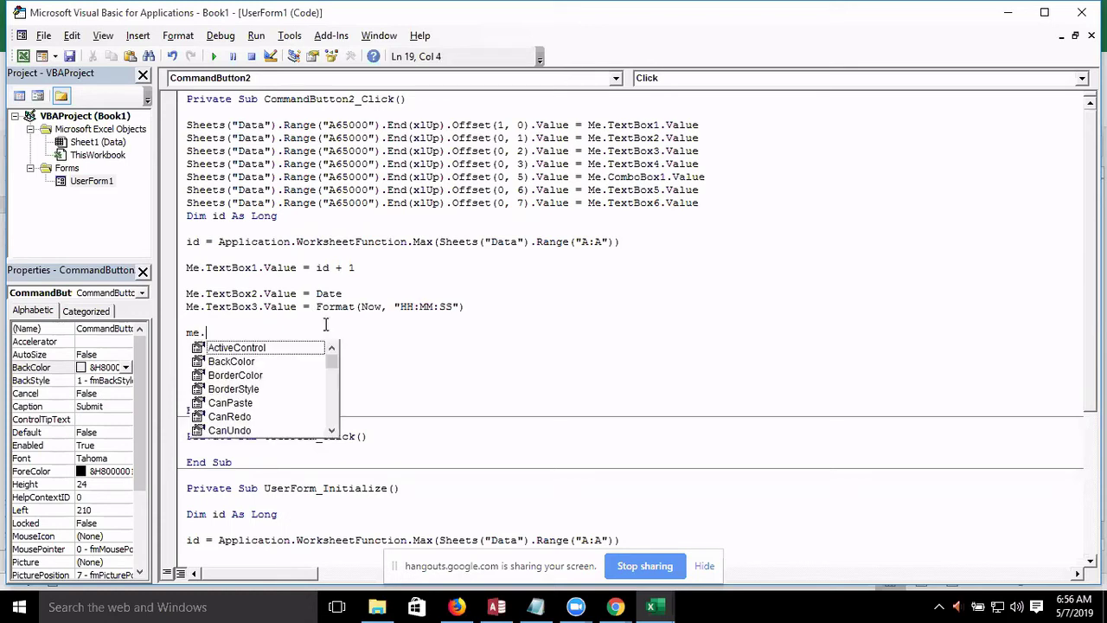
text(te)
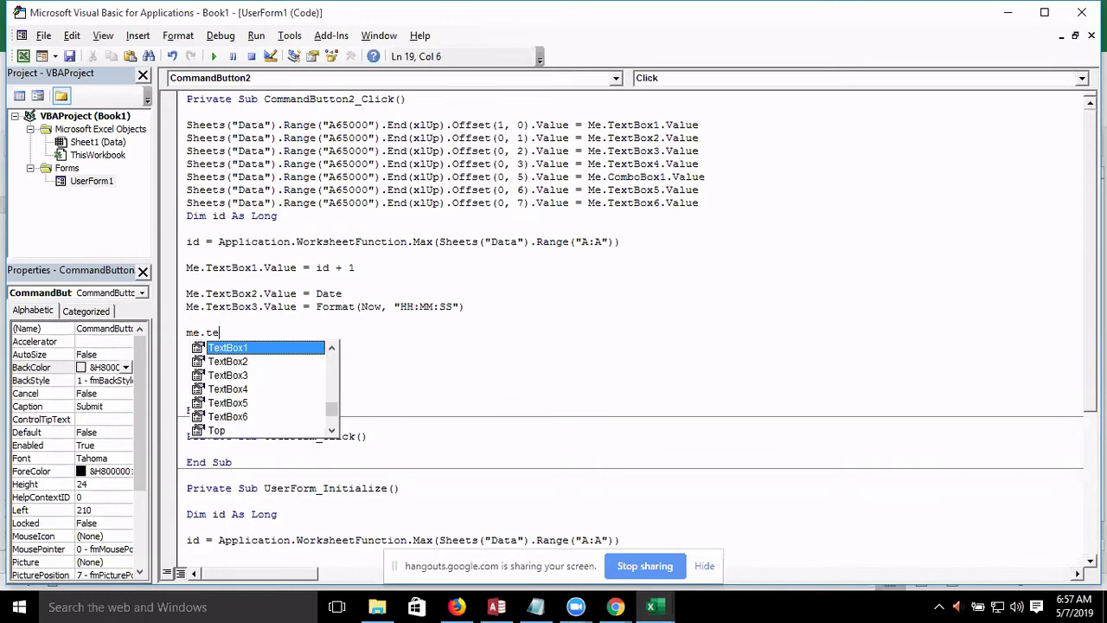
key(Down)
key(Down)
key(Down)
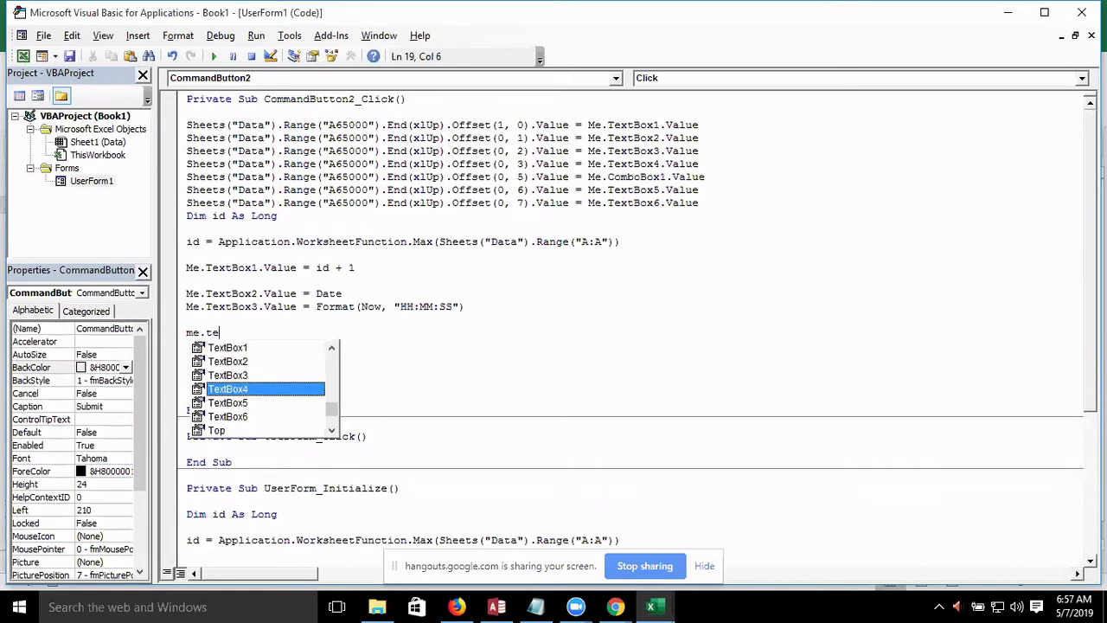
key(Down)
key(Down)
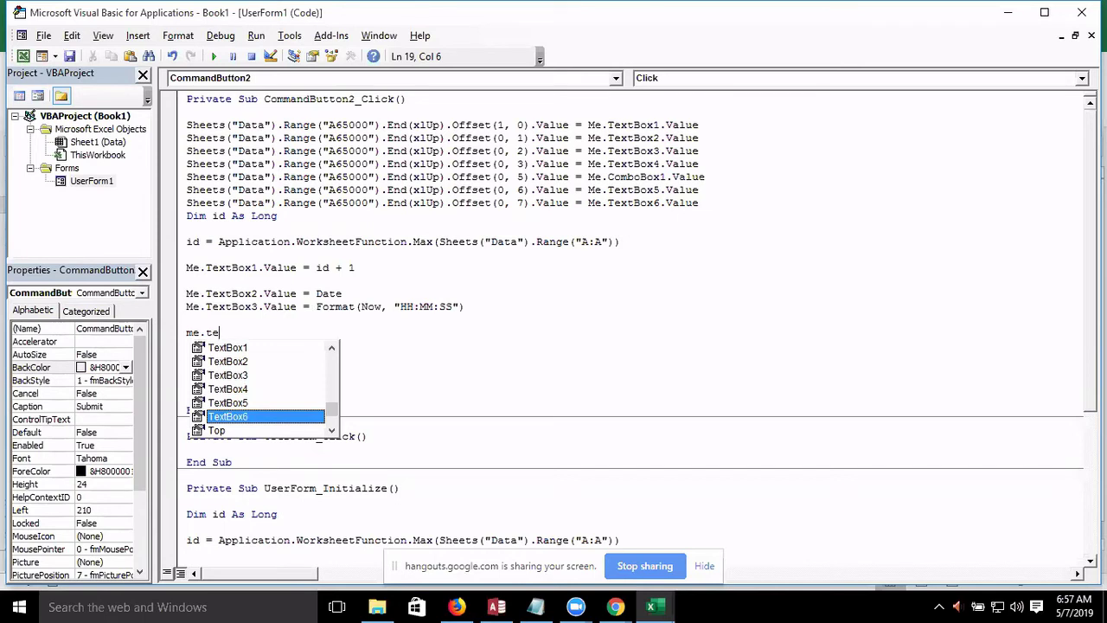
key(Up)
key(Up)
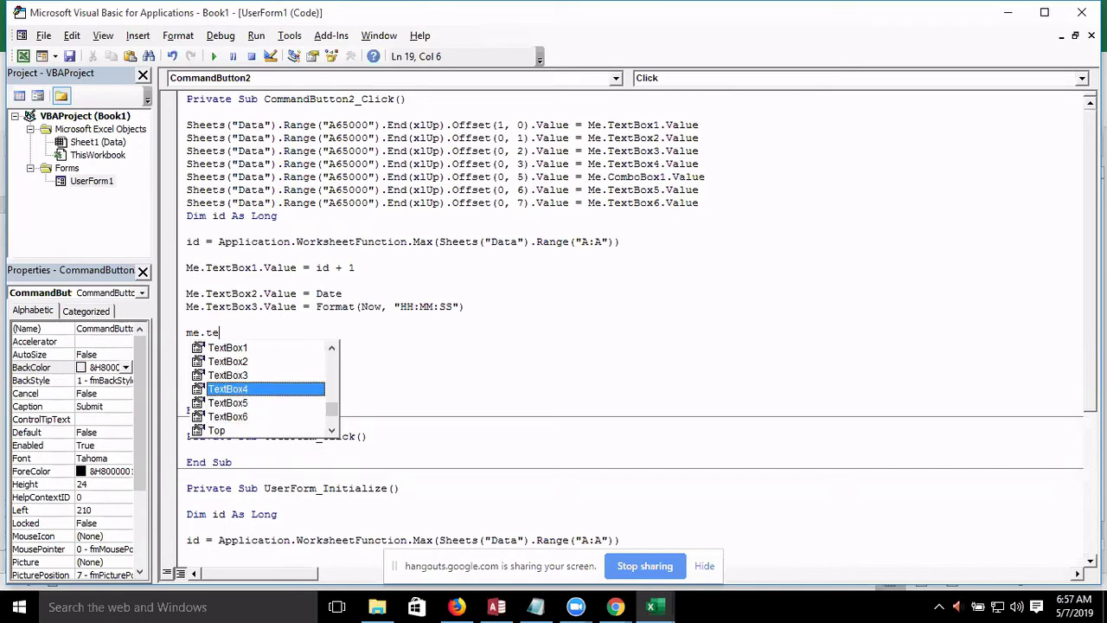
key(Tab)
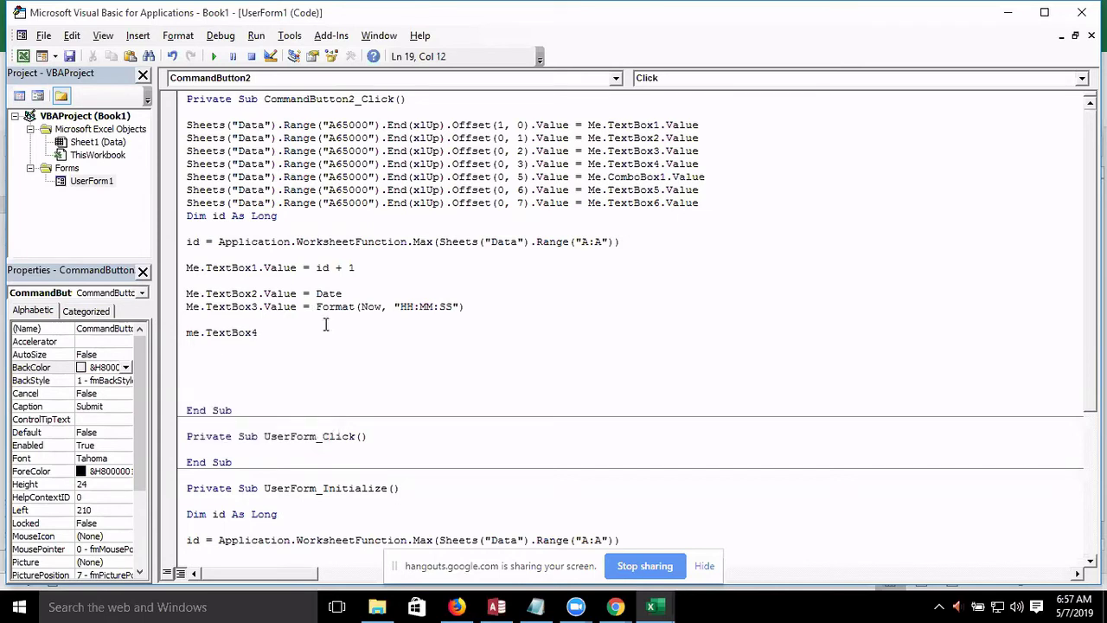
text(.v)
key(Tab)
text(= "")
key(Return)
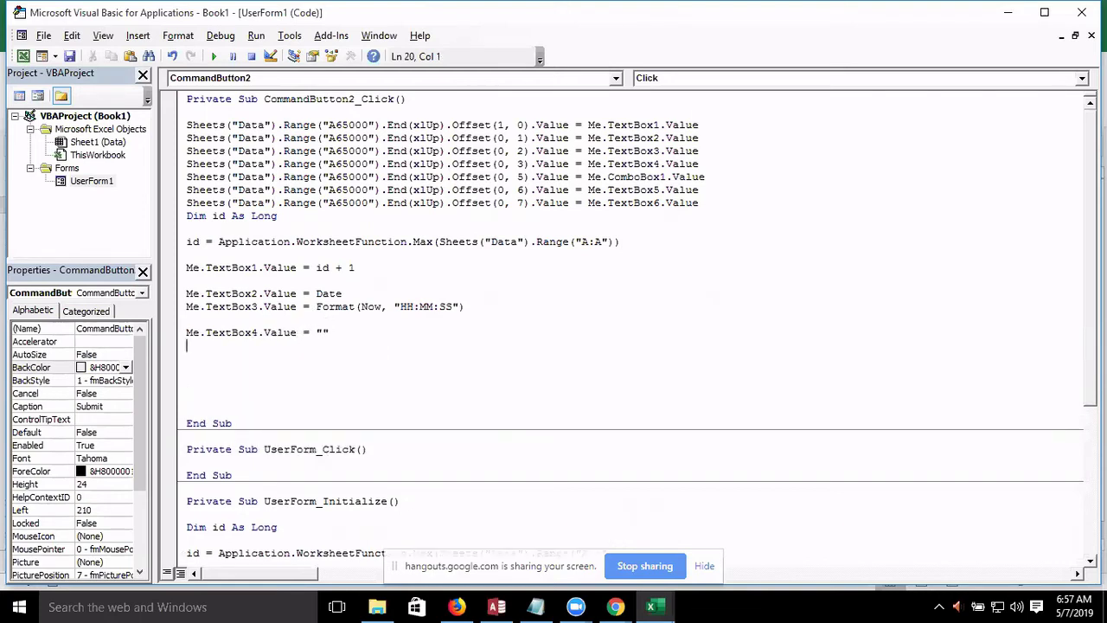
Duplicate the TextBox4-clearing line into two more copies
key(shift+Up)
key(ctrl+c)
key(Down)
key(ctrl+v)
key(ctrl+v)
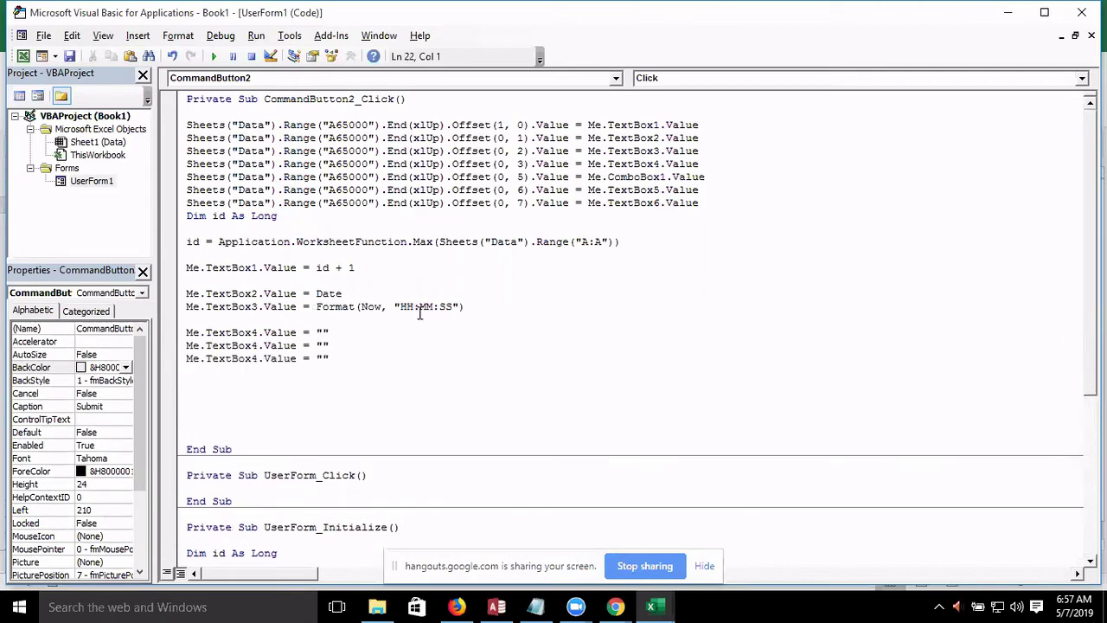
Make the copies clear TextBox5 and TextBox6, and add Me.ComboBox1.Value = ""
click(259, 345)
key(BackSpace)
text(5)
click(259, 358)
key(BackSpace)
text(6)
click(187, 371)
text(me.)
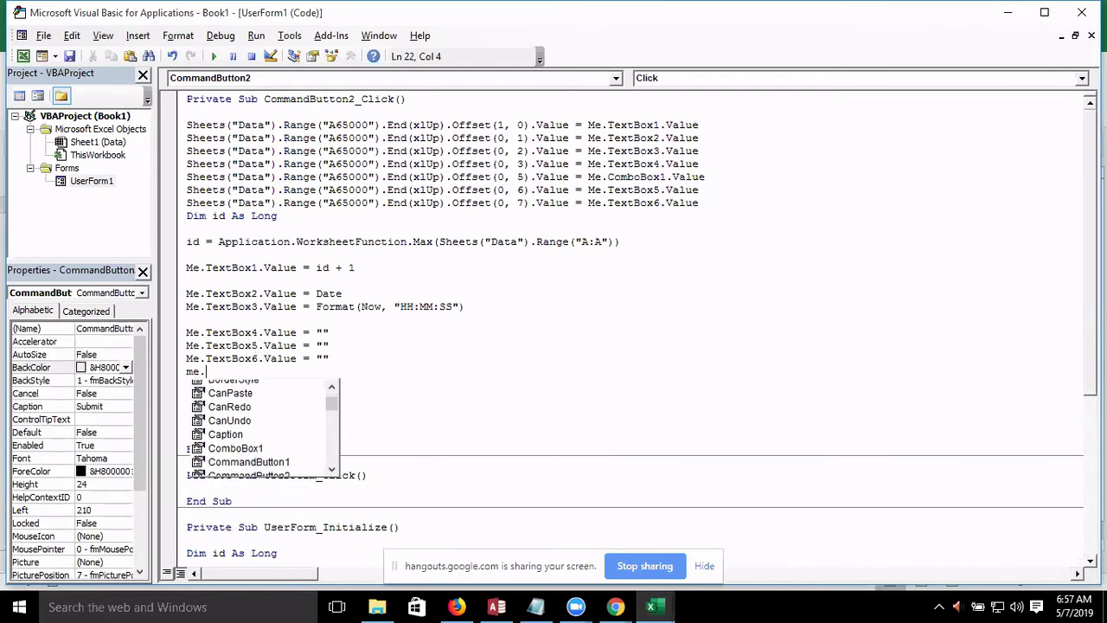
text(com)
key(Tab)
text(.v)
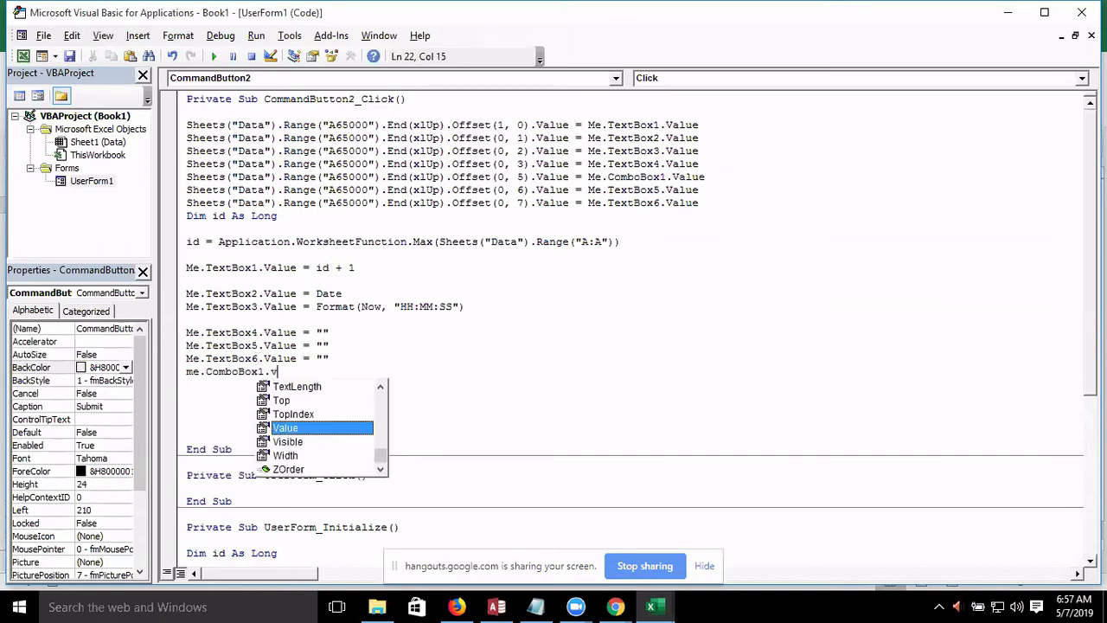
key(Tab)
text(="")
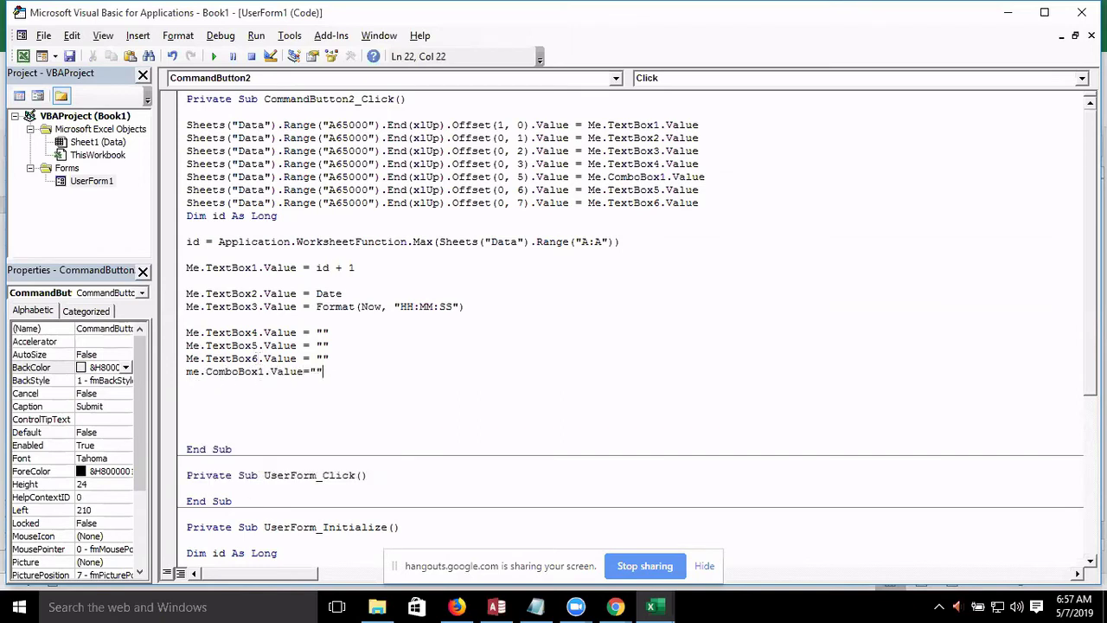
Add msgbox "Your Data Submited" before End Sub
click(269, 412)
text(m)
text(sgbox )
text("Y)
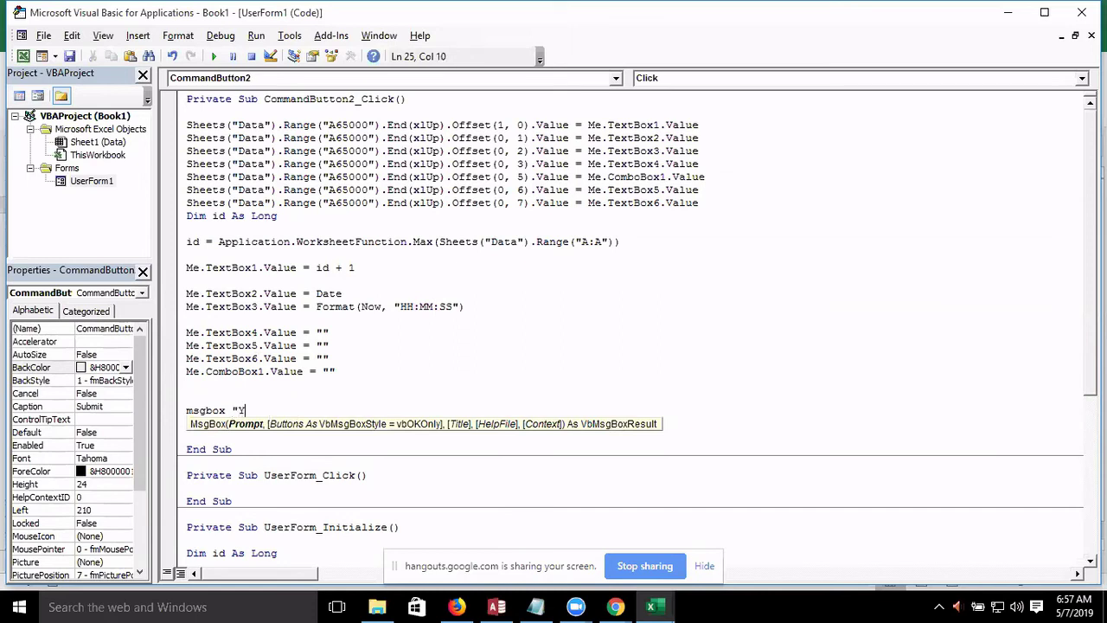
text(our)
text(D)
text(ata Su)
text(bm)
text(ited")
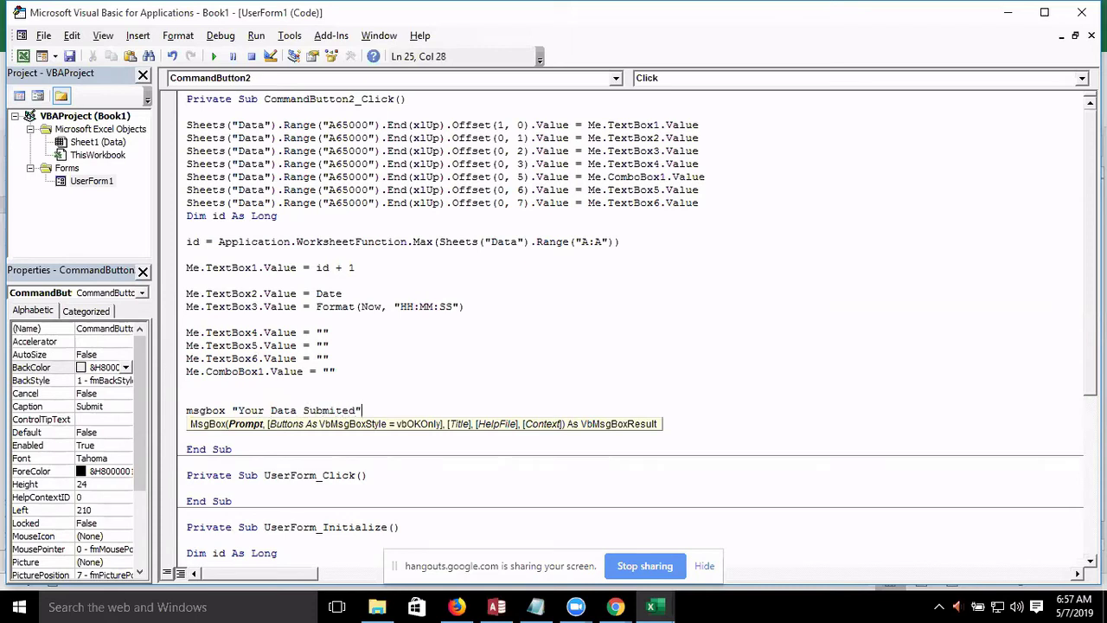
click(403, 356)
Run UserForm1 and fill in a name, city Pune, a mobile number and Amt 854
double_click(90, 181)
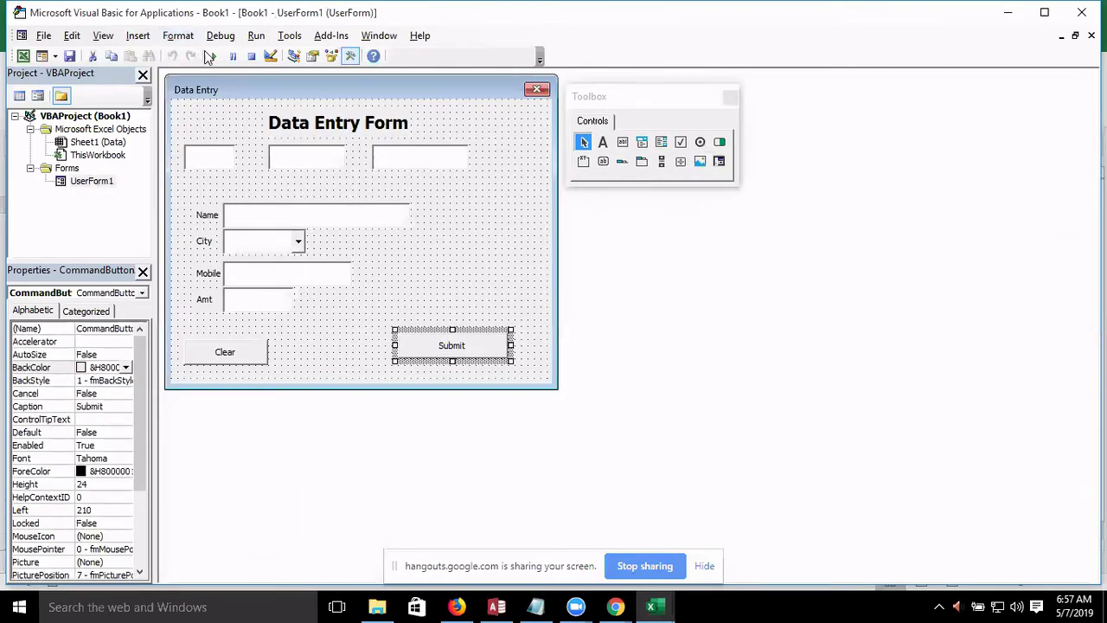
click(214, 56)
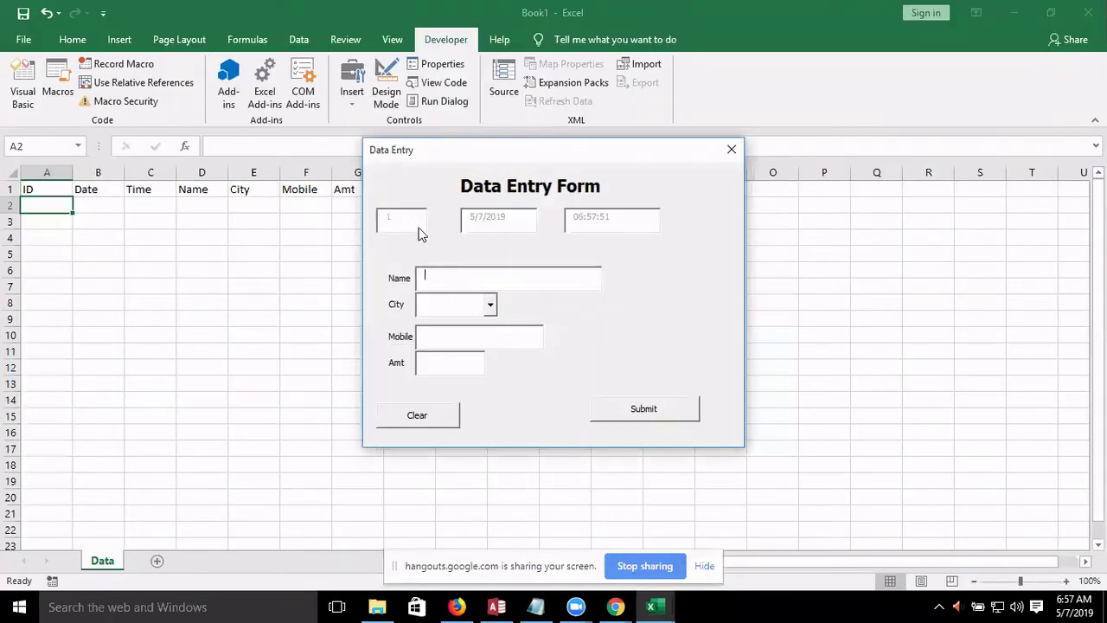
text(Puja)
click(490, 305)
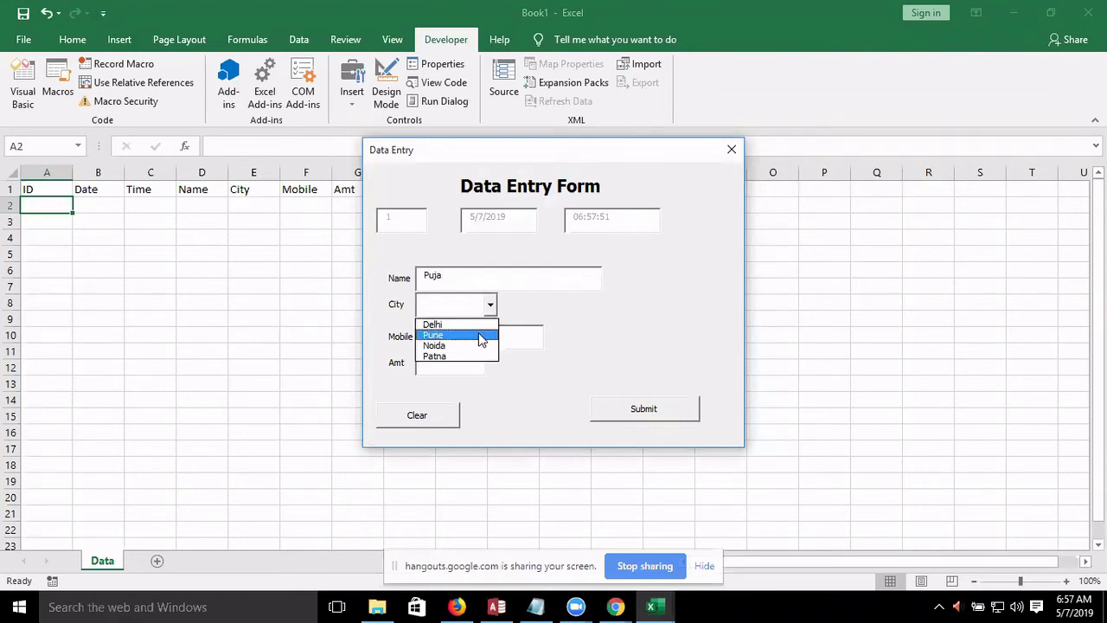
click(479, 335)
click(477, 340)
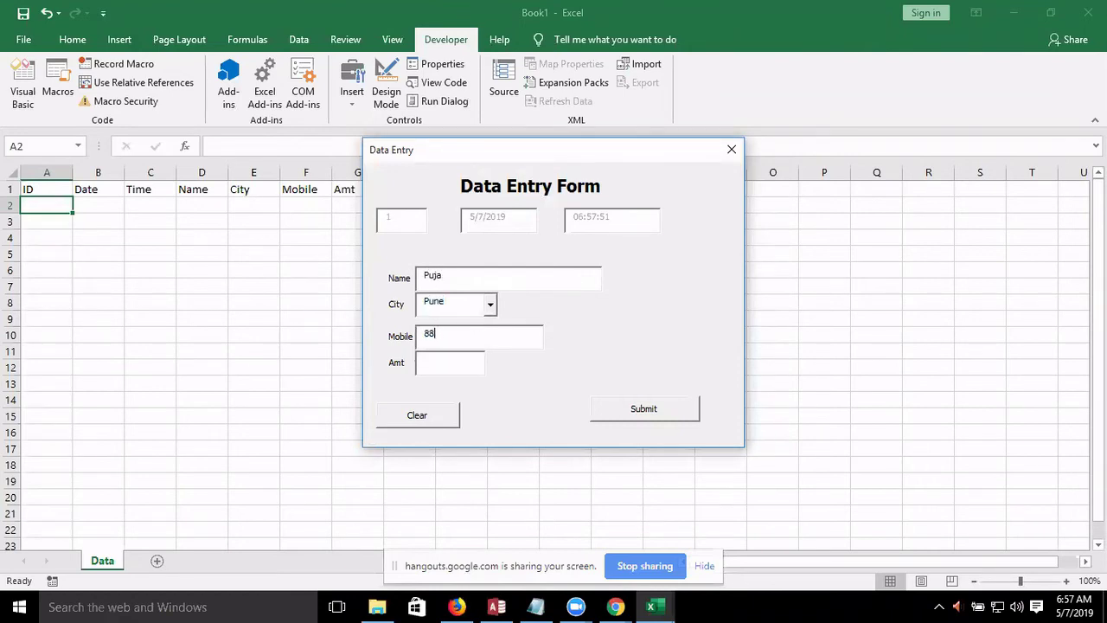
click(463, 371)
text(85)
text(4)
Submit the record, dismiss the confirmation, and move the form aside to see row 2
click(655, 414)
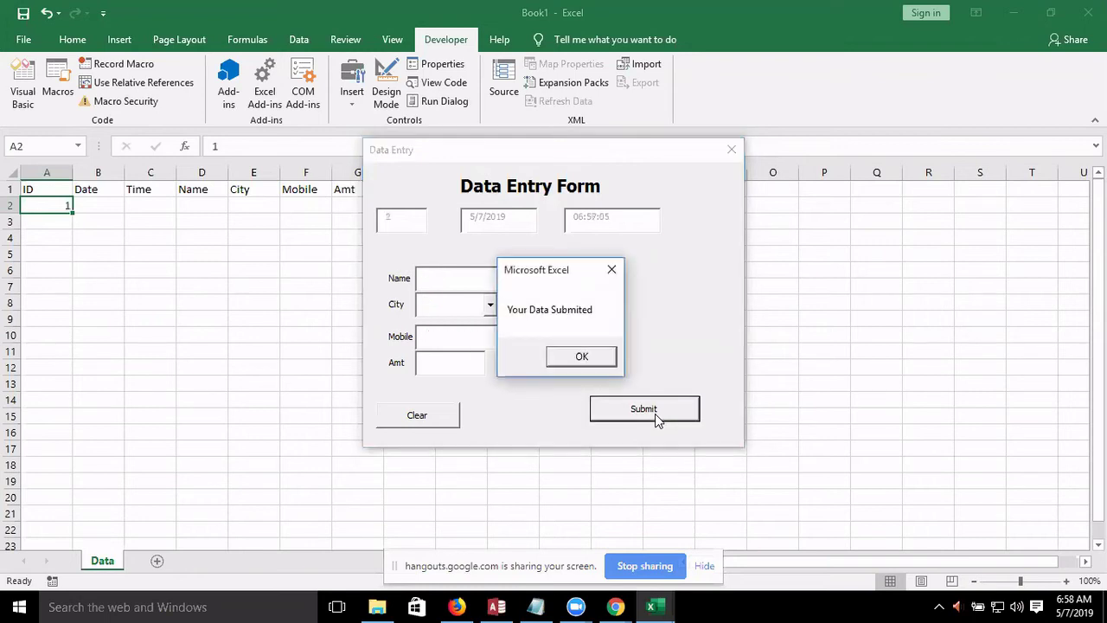
click(580, 359)
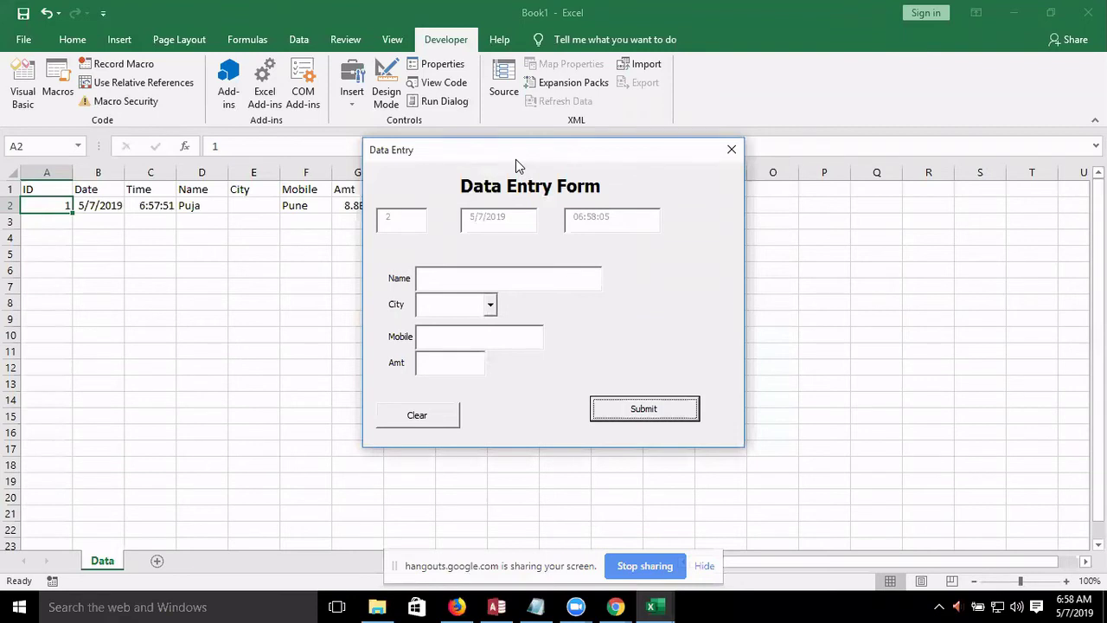
drag(515, 159, 688, 155)
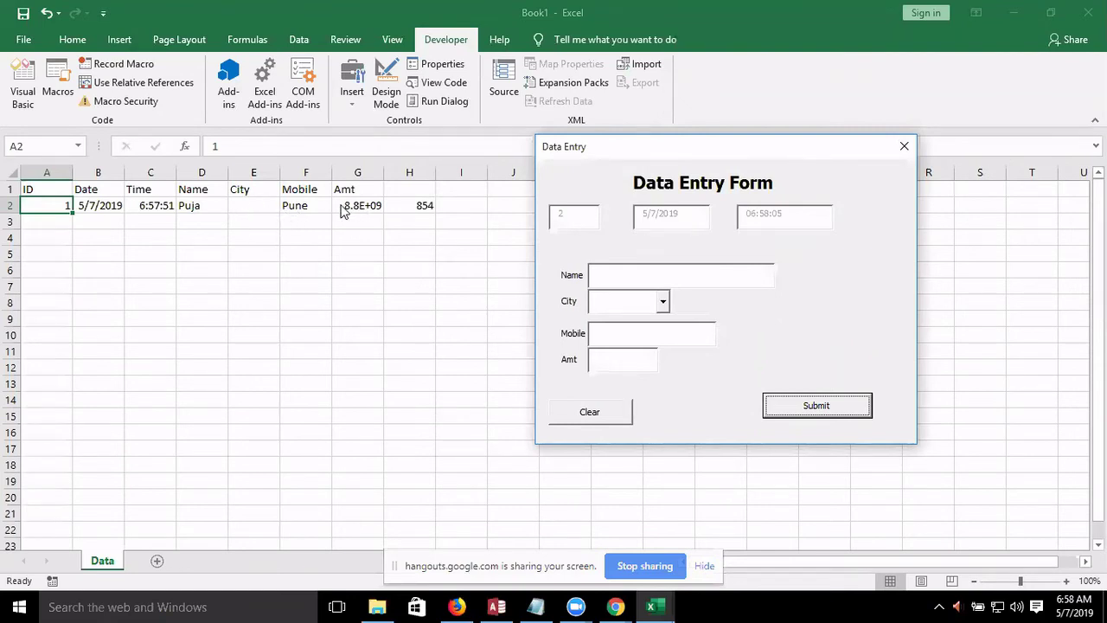
Close the running form, step through the Submit code's Offset lines, then return to Excel
click(905, 146)
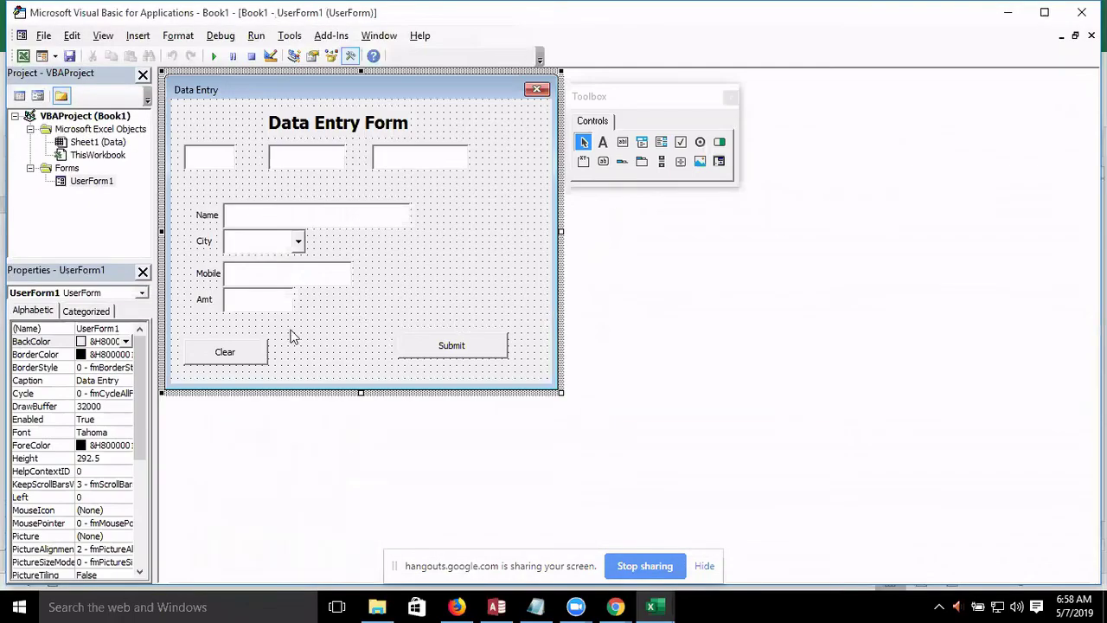
key(F7)
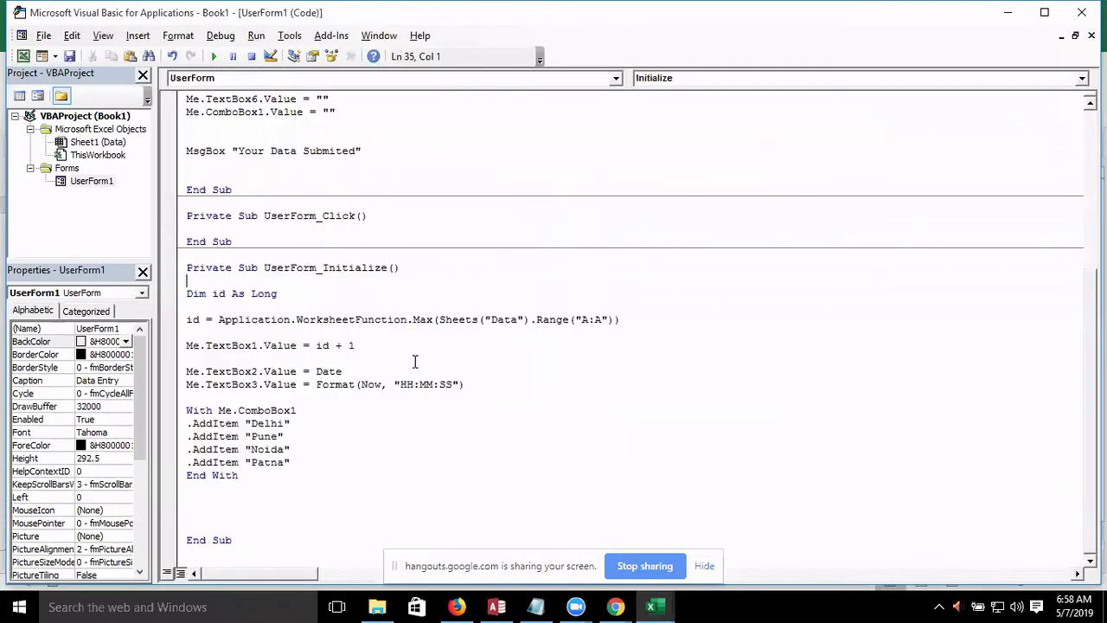
key(Up)
key(Up)
key(Up)
key(Up)
key(Up)
key(Up)
key(Up)
key(Up)
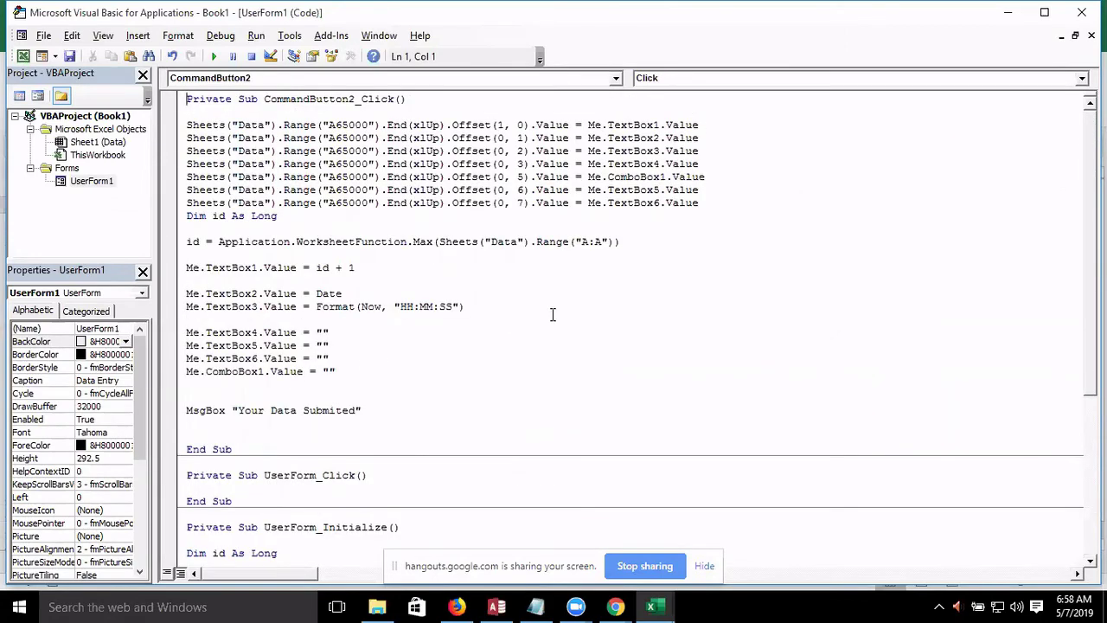
click(503, 125)
key(Down)
key(Down)
key(alt+F11)
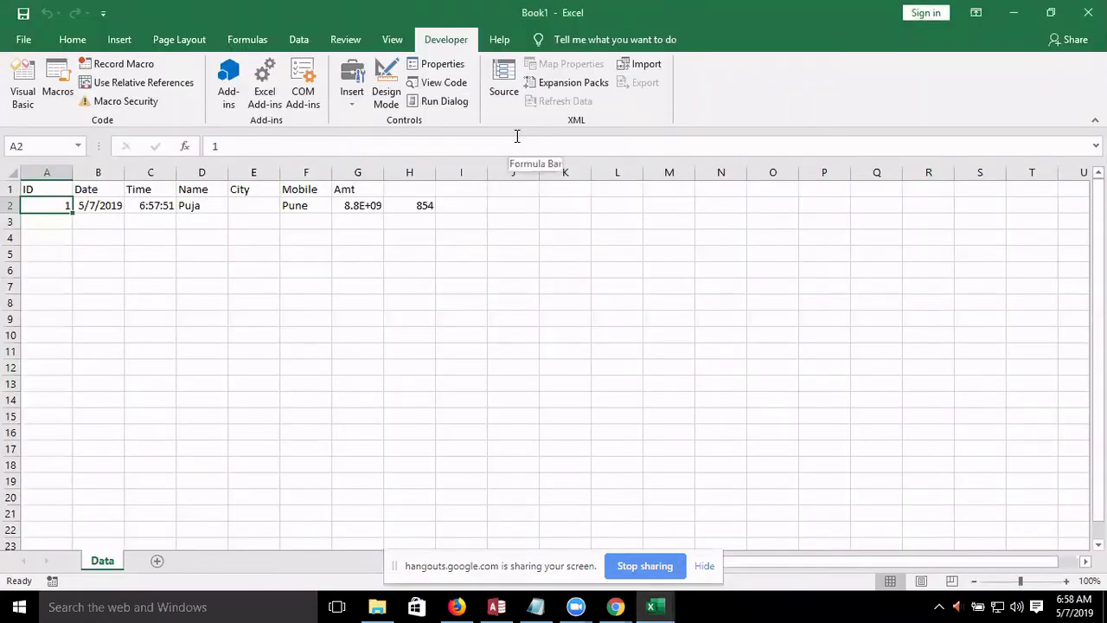
Compare row 2's values with the Offset columns, toggling between Excel and the Submit code
key(Tab)
key(Tab)
key(Tab)
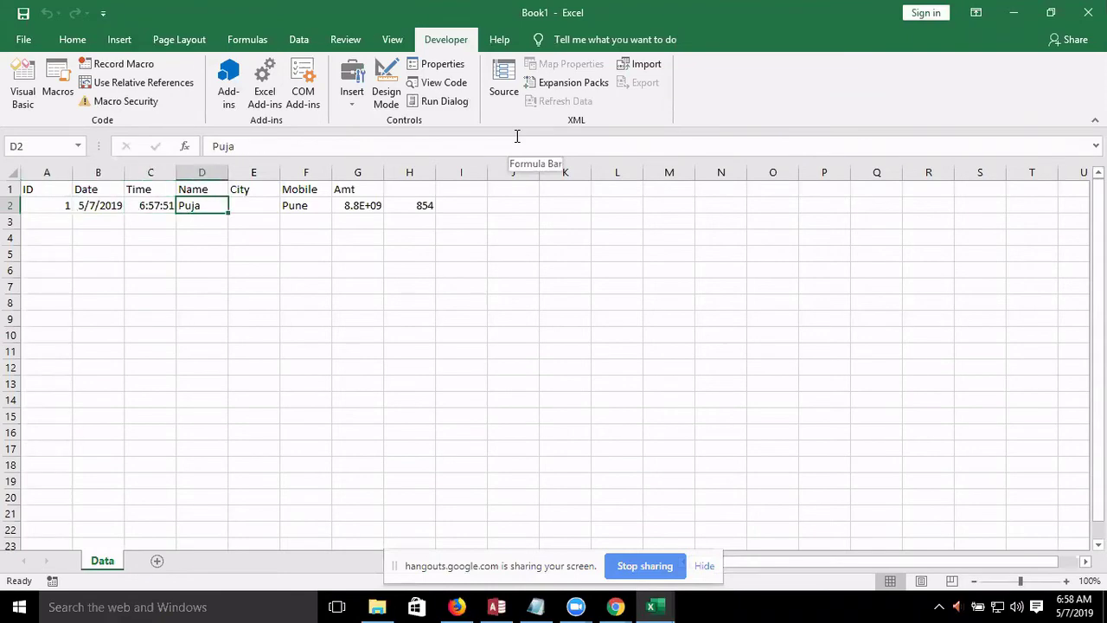
key(alt+F11)
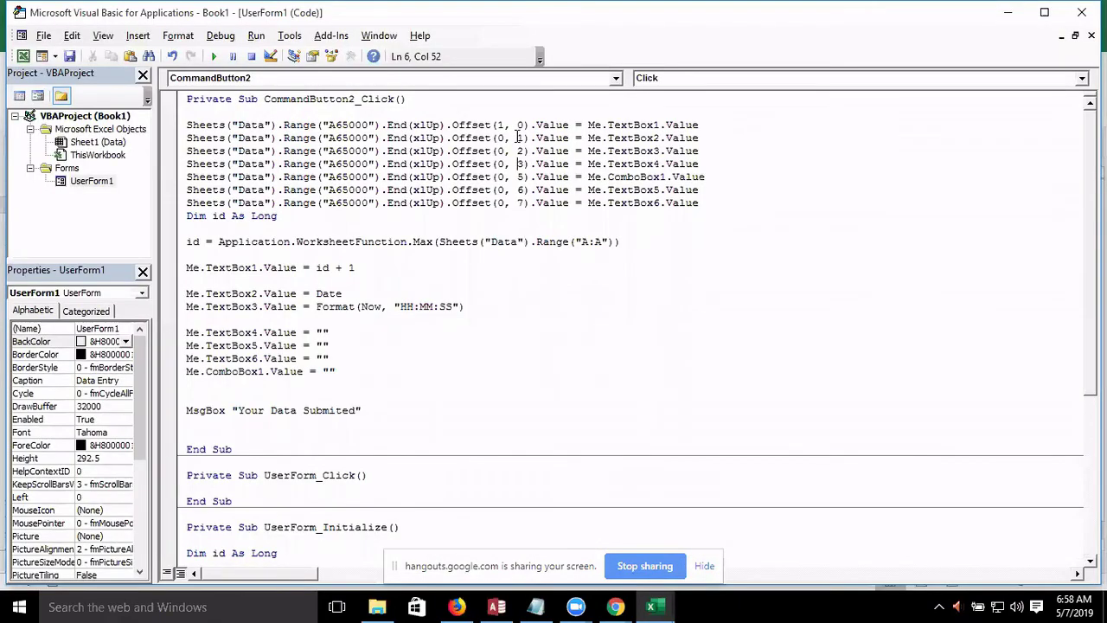
key(alt+F11)
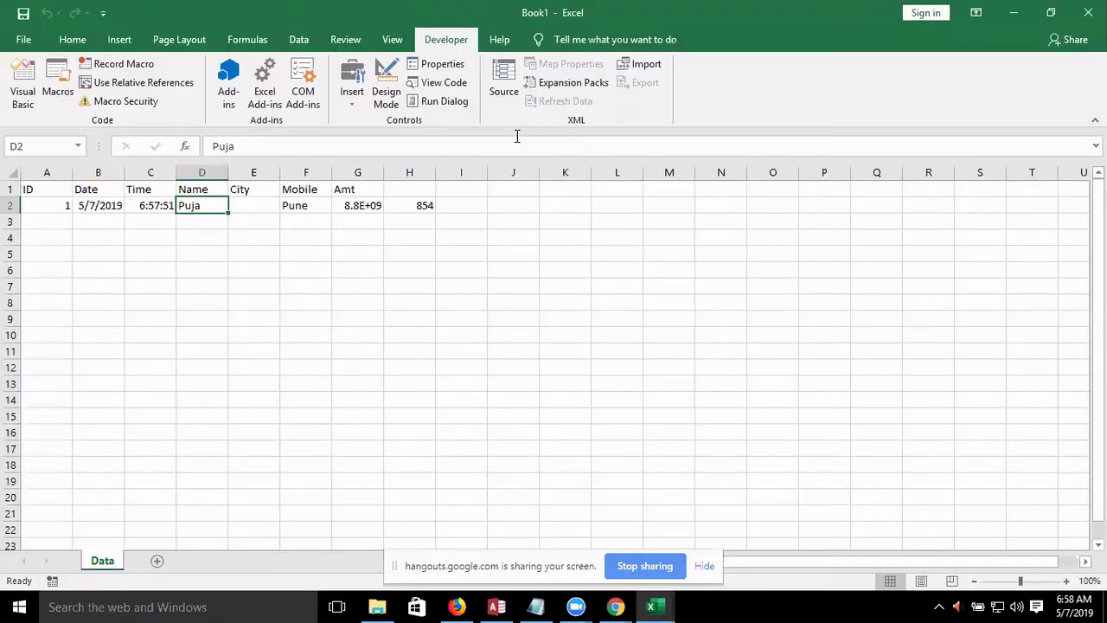
key(alt+F11)
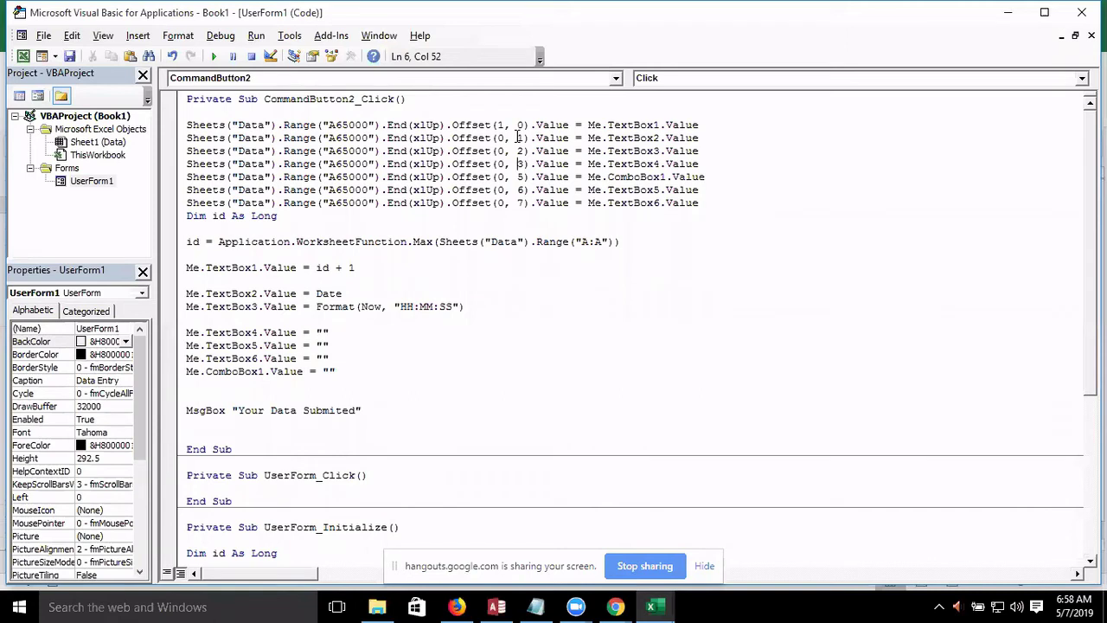
Change the City, Mobile and Amt Offset column numbers to 4, 5 and 6
key(Down)
key(Delete)
text(4)
key(Down)
key(Delete)
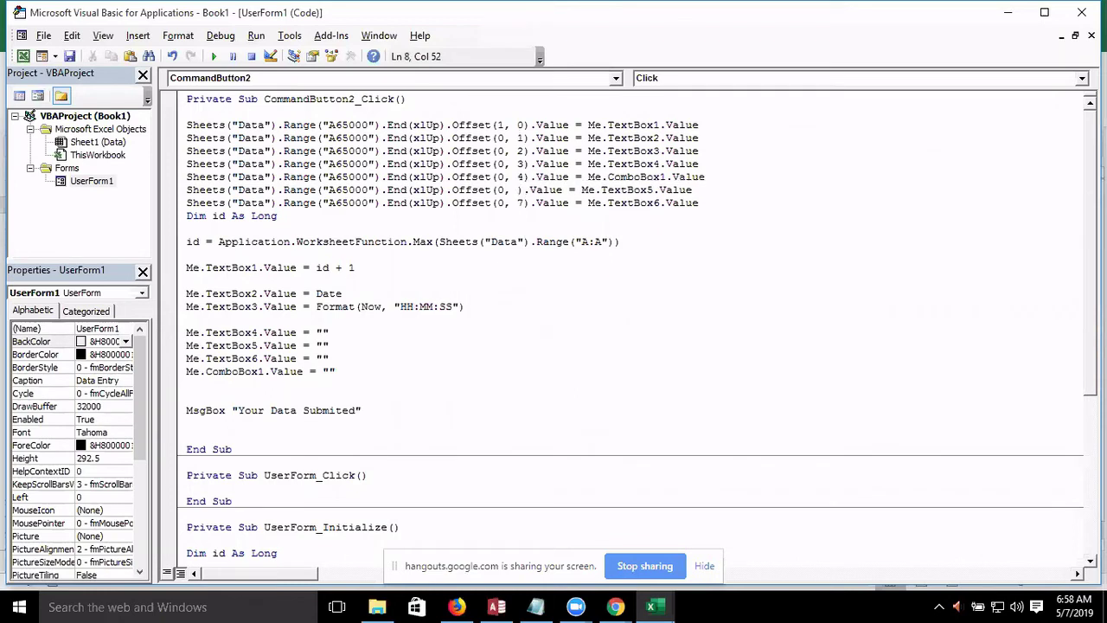
text(5)
key(Left)
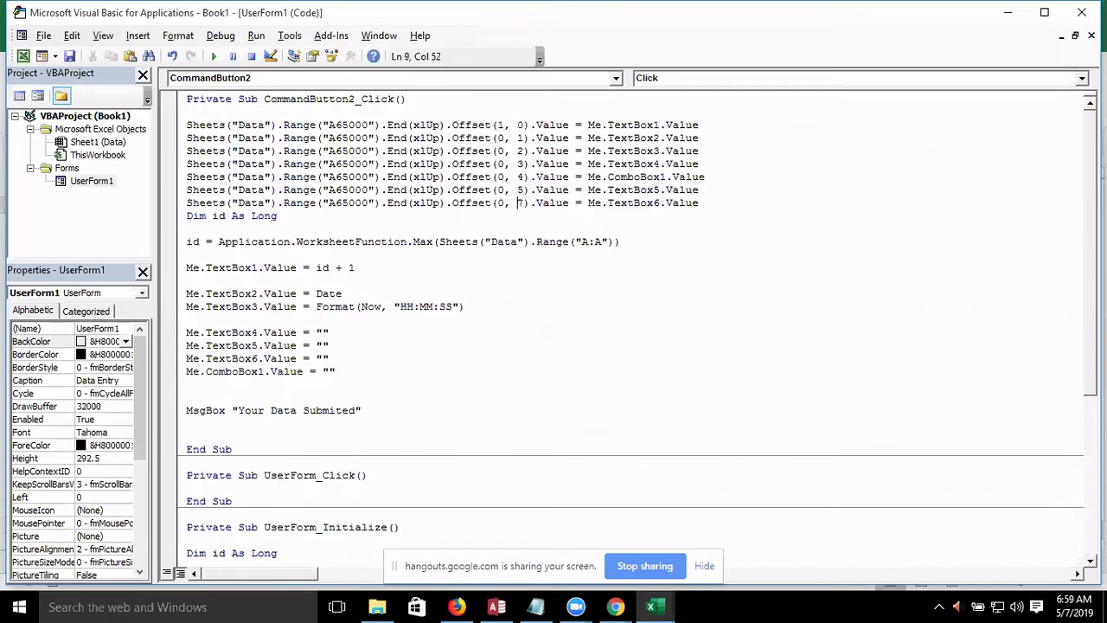
key(Down)
key(Delete)
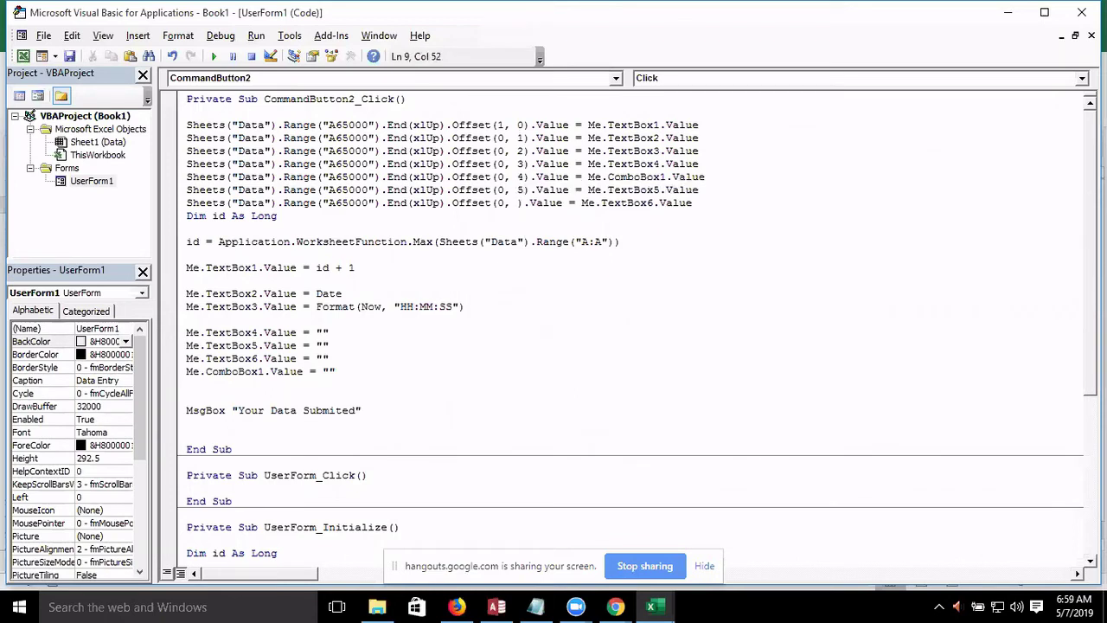
text(6)
Clear the old test record from row 2 of the workbook, then return to the code
key(alt+F11)
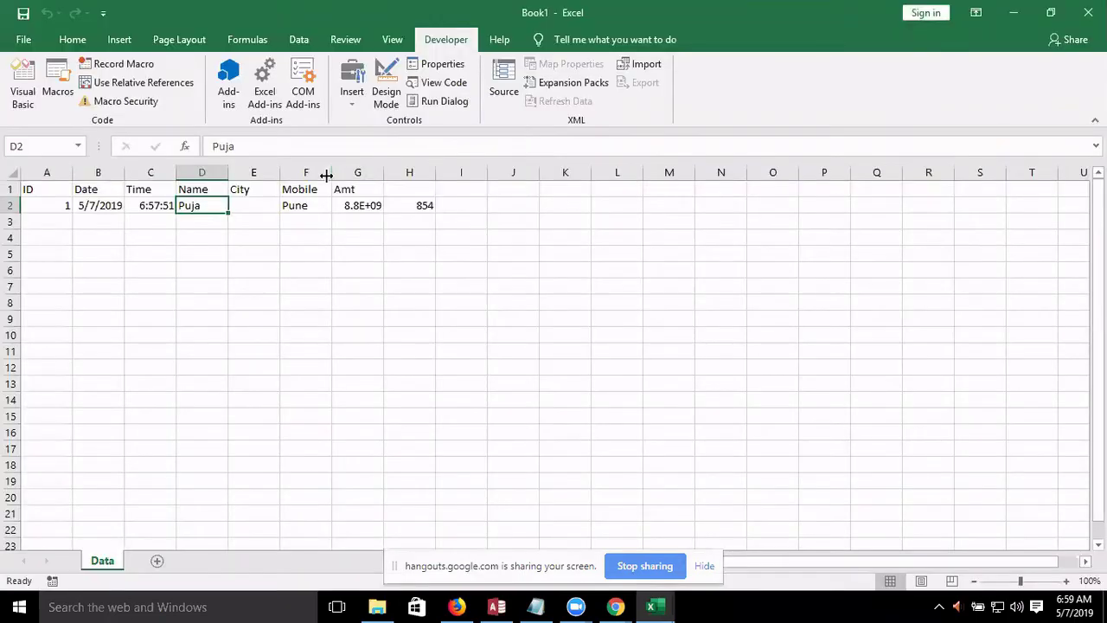
key(shift+space)
key(Delete)
key(alt+F11)
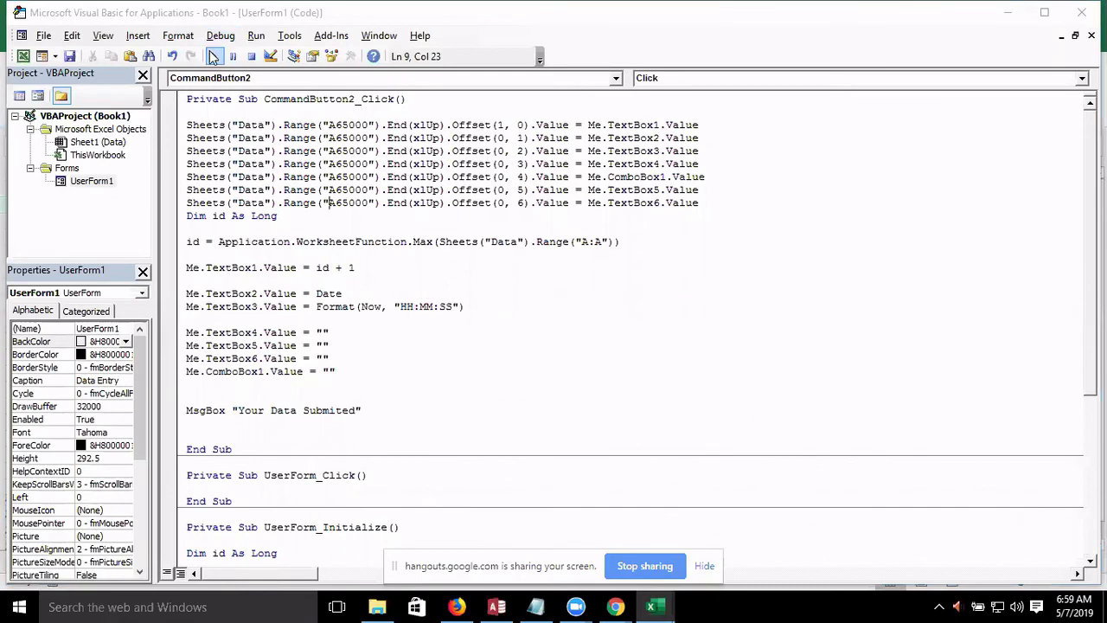
Run the form, enter a name, Noida, a mobile number and Amt 5426, then submit and confirm
click(212, 55)
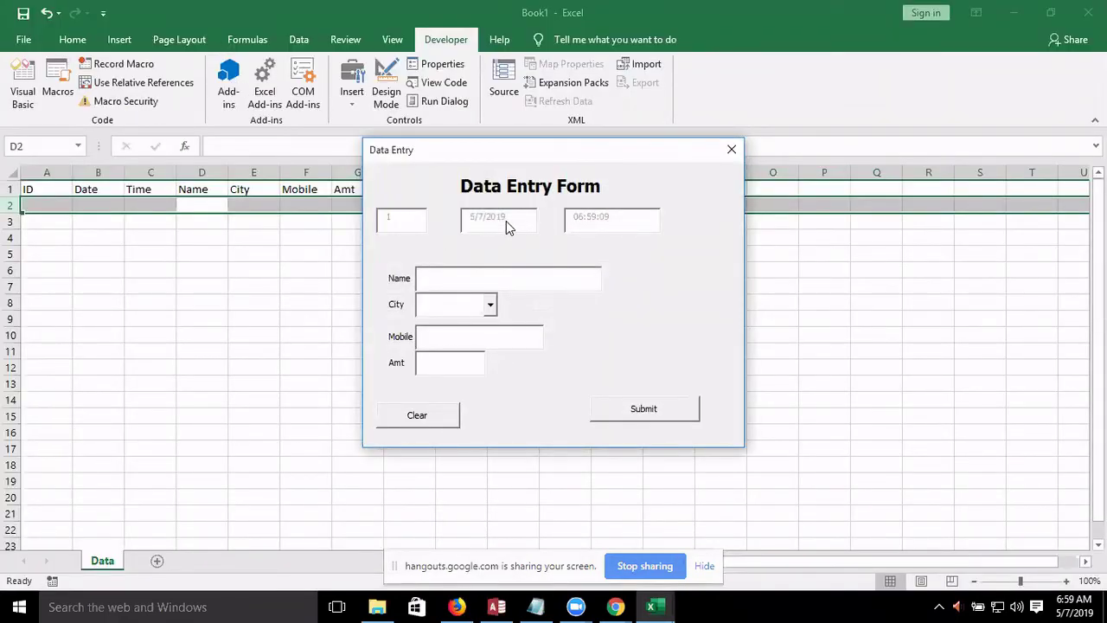
text(P)
text(uja)
click(491, 310)
click(476, 346)
click(468, 341)
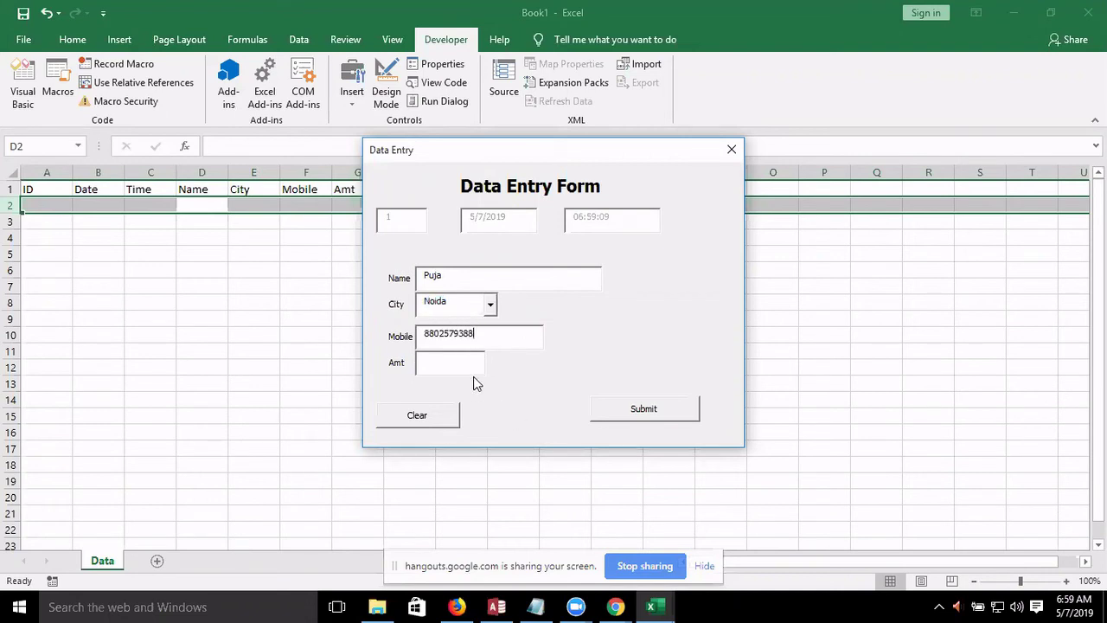
click(471, 369)
text(5426)
click(634, 413)
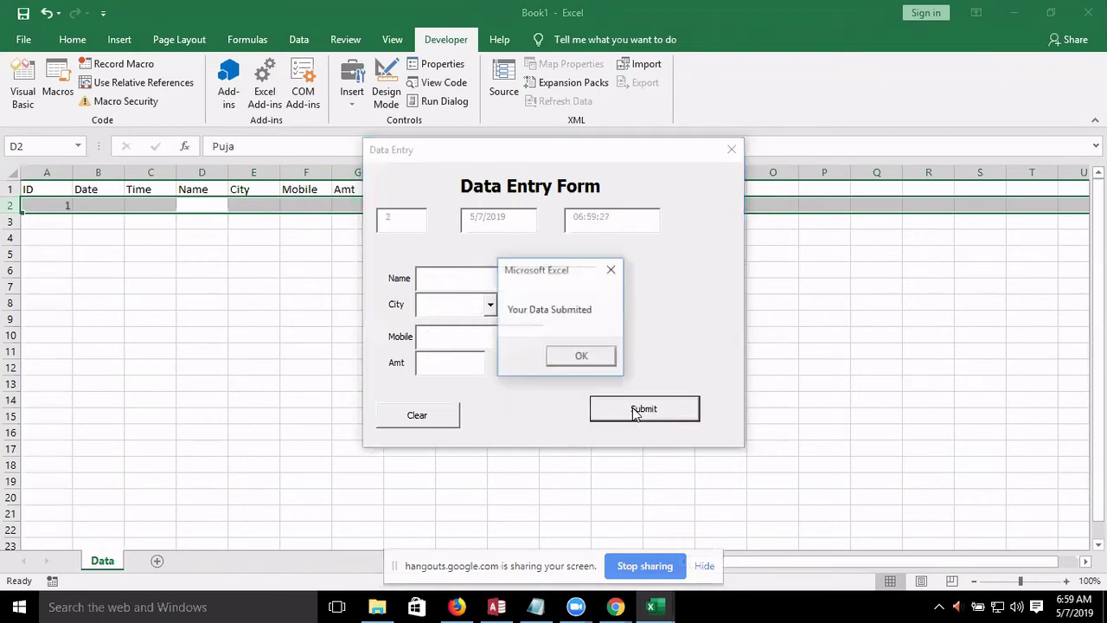
click(579, 357)
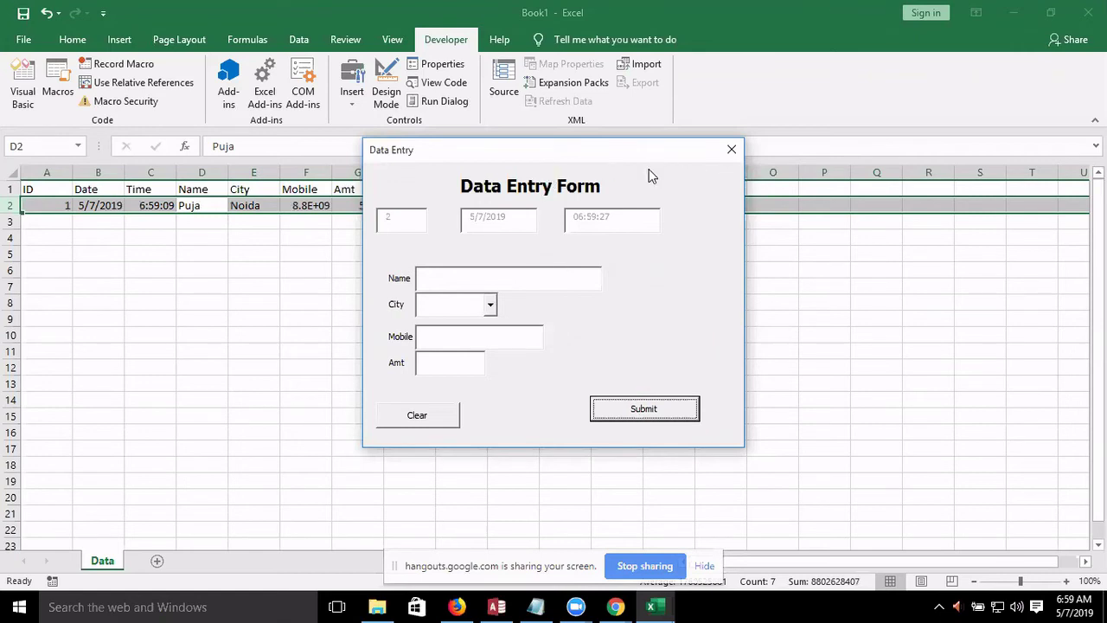
Move the form aside, enter a name, Pune, a mobile number and Amt 7845, then submit and confirm
drag(649, 169, 771, 178)
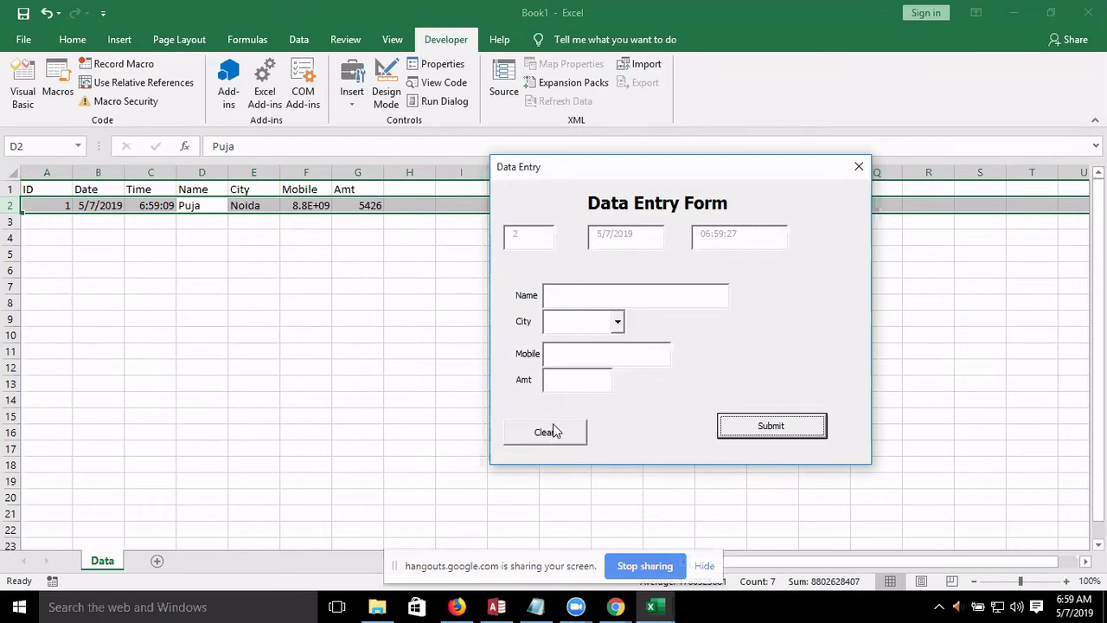
click(631, 292)
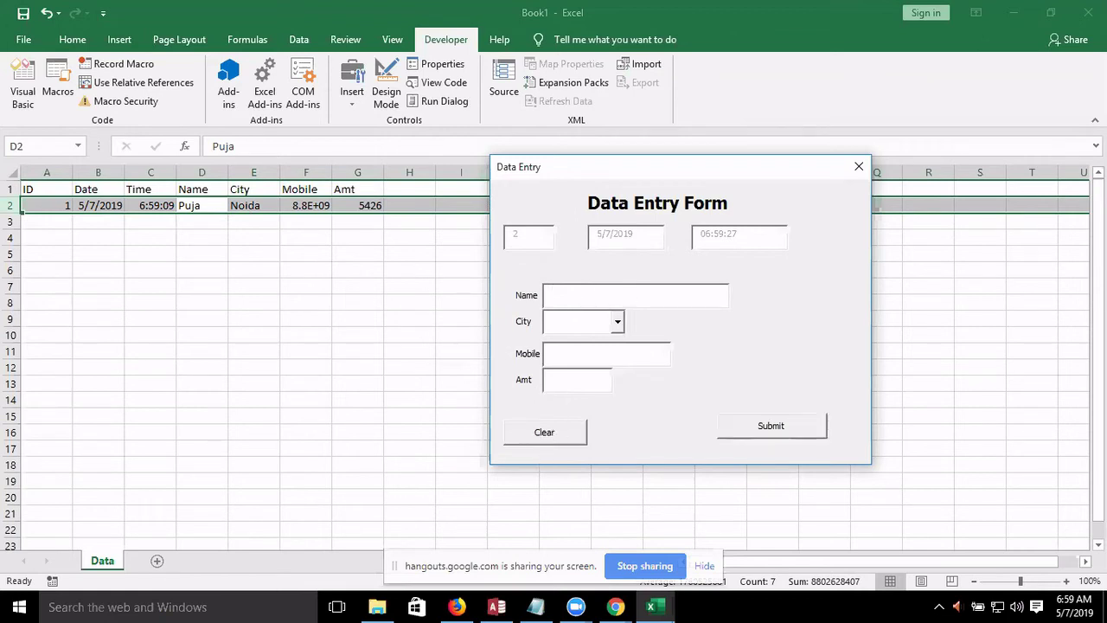
text(Om)
click(619, 323)
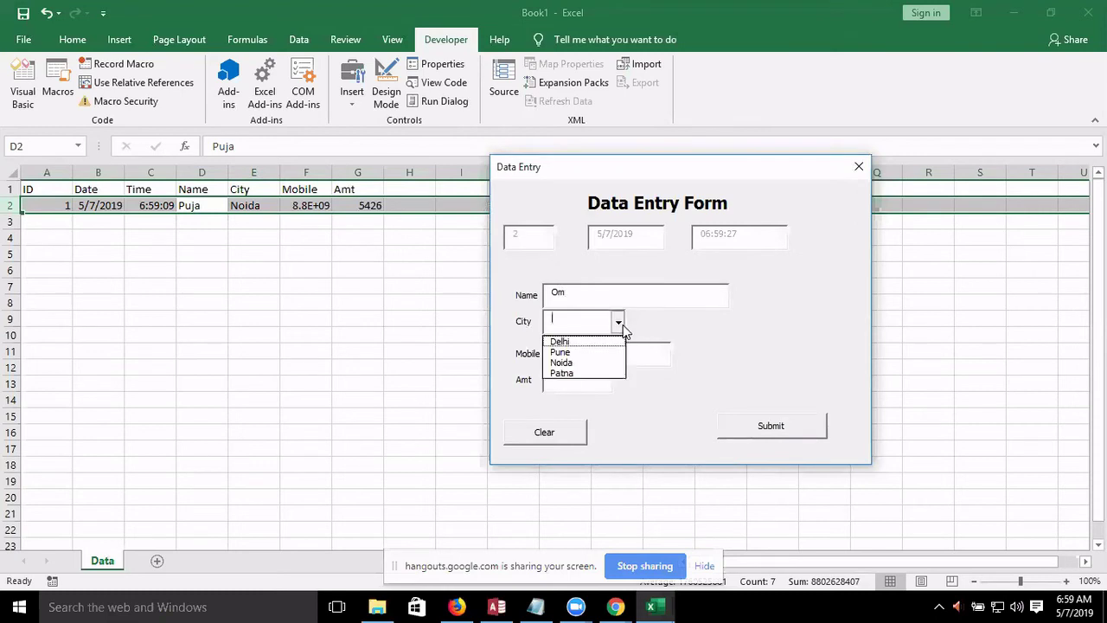
click(612, 352)
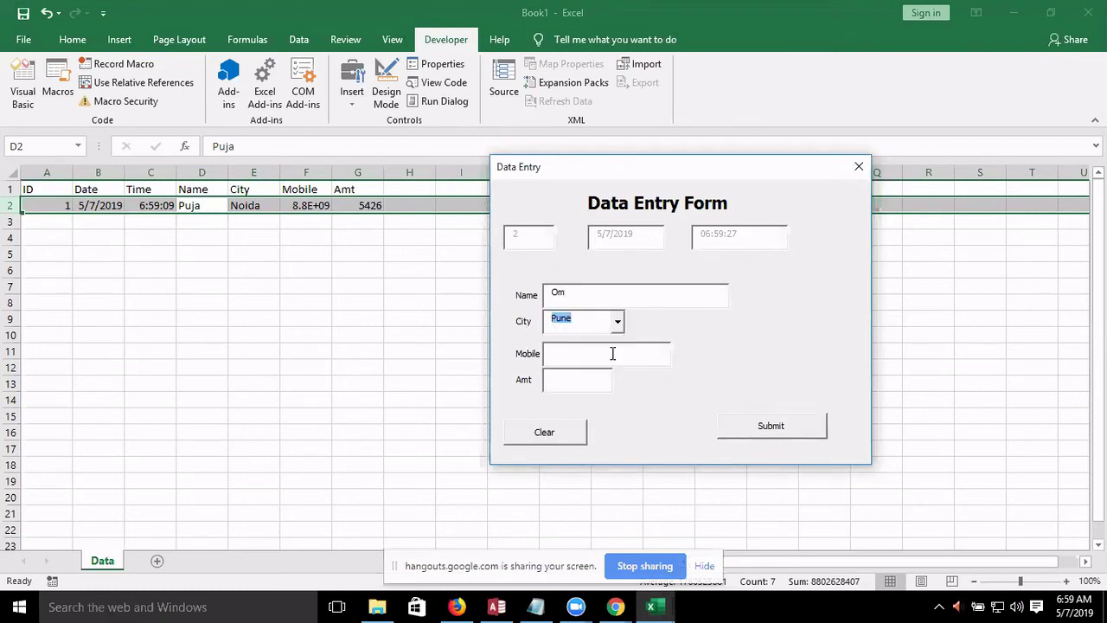
click(612, 353)
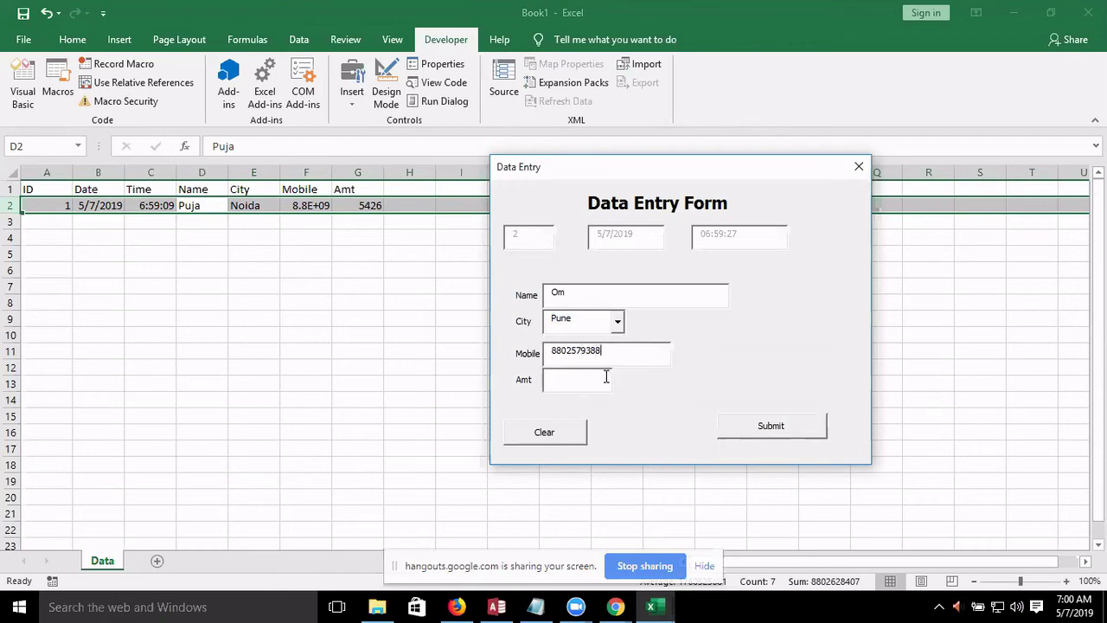
text(7845)
click(764, 428)
click(578, 356)
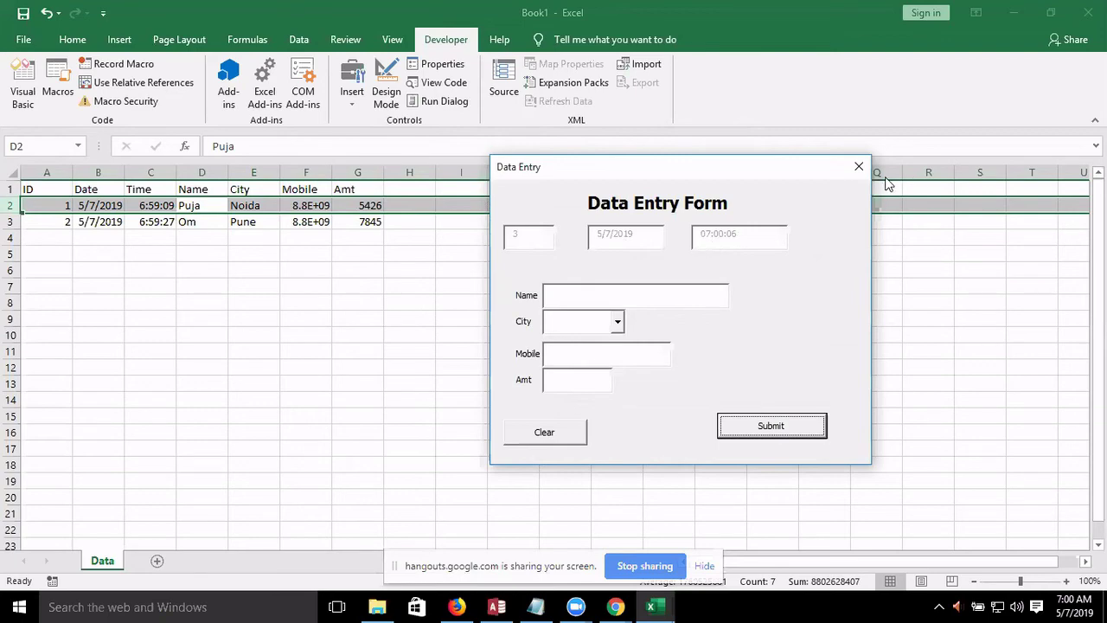
click(859, 168)
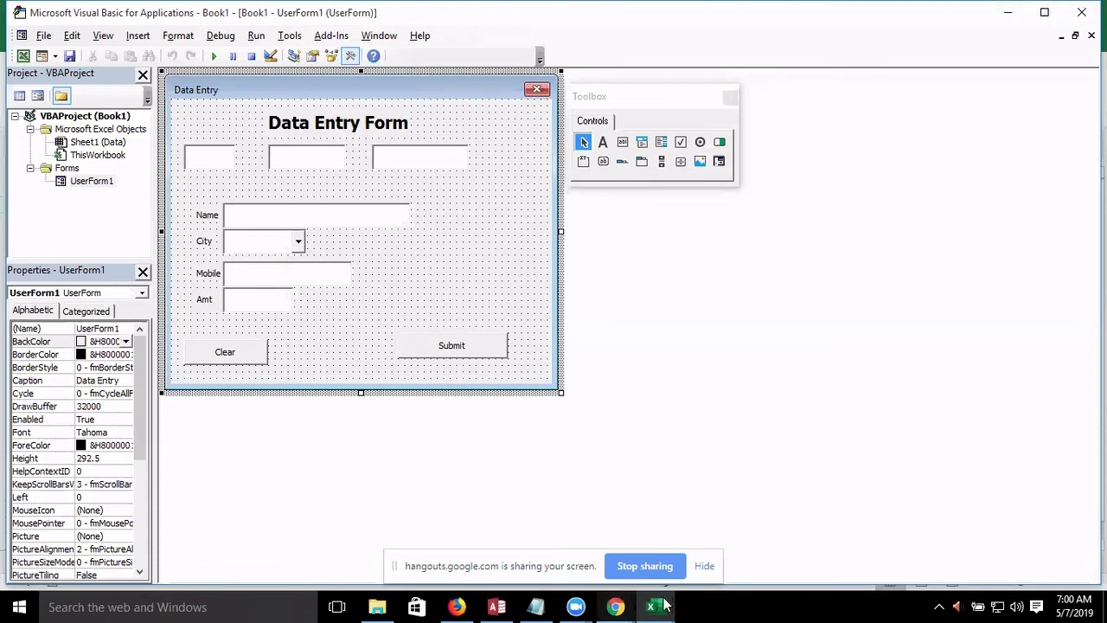
mouse_move(653, 606)
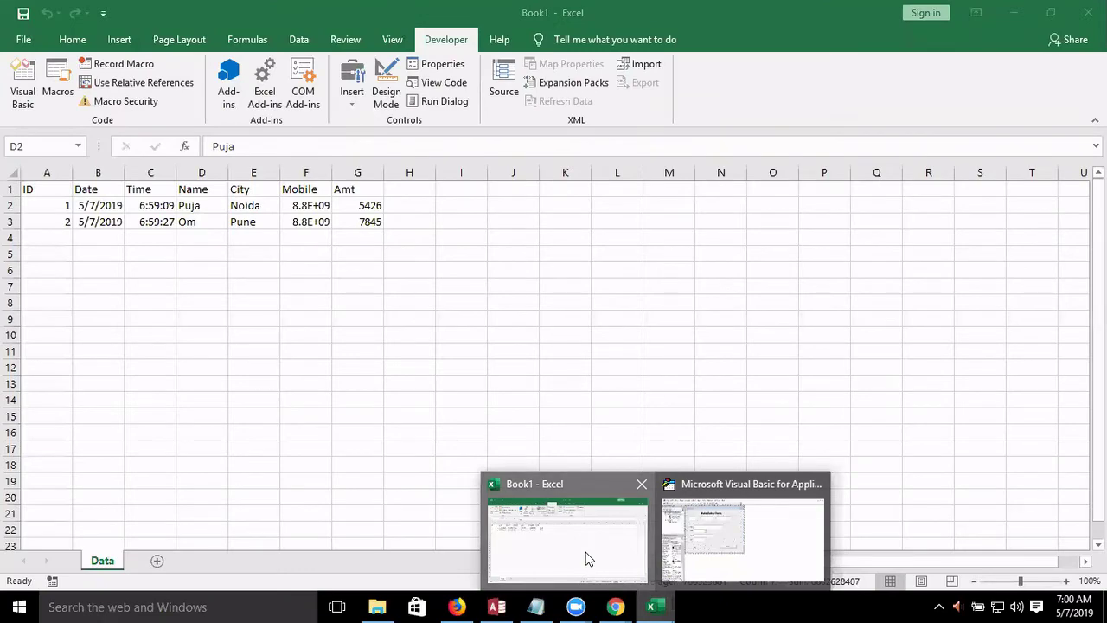
click(586, 556)
click(790, 260)
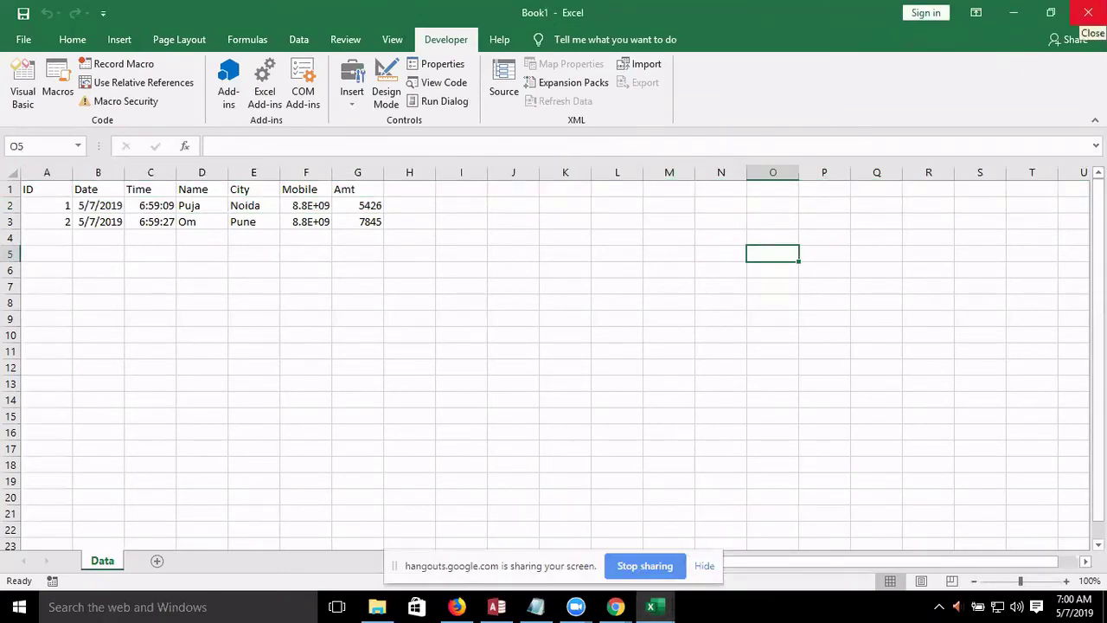
click(1089, 12)
double_click(490, 344)
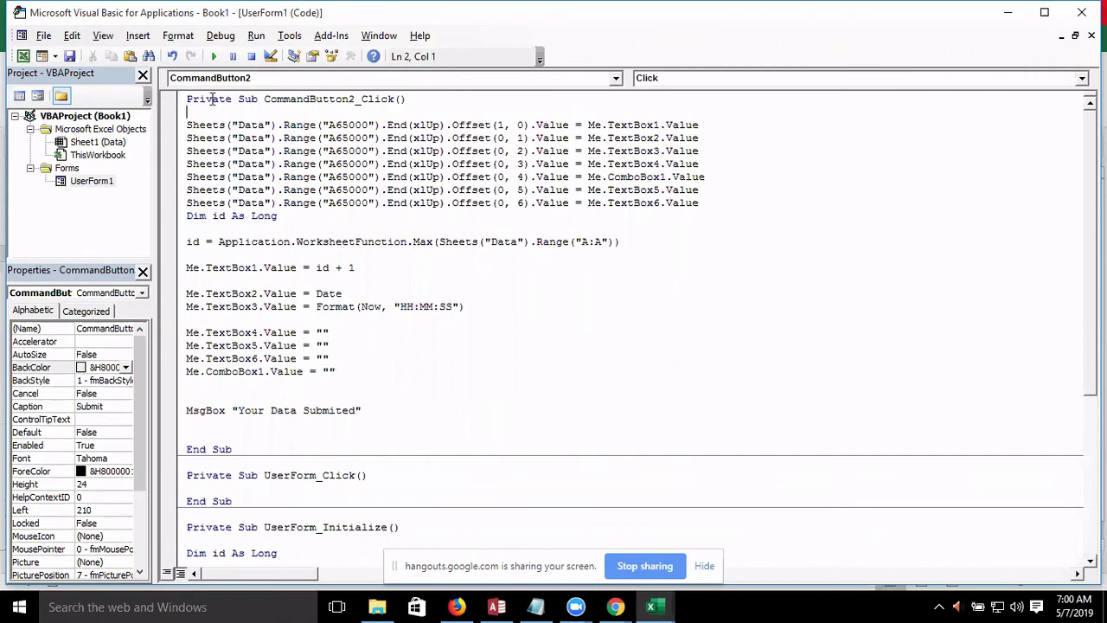
mouse_move(190, 111)
mouse_down()
mouse_move(208, 138)
mouse_move(336, 216)
mouse_move(332, 203)
mouse_up()
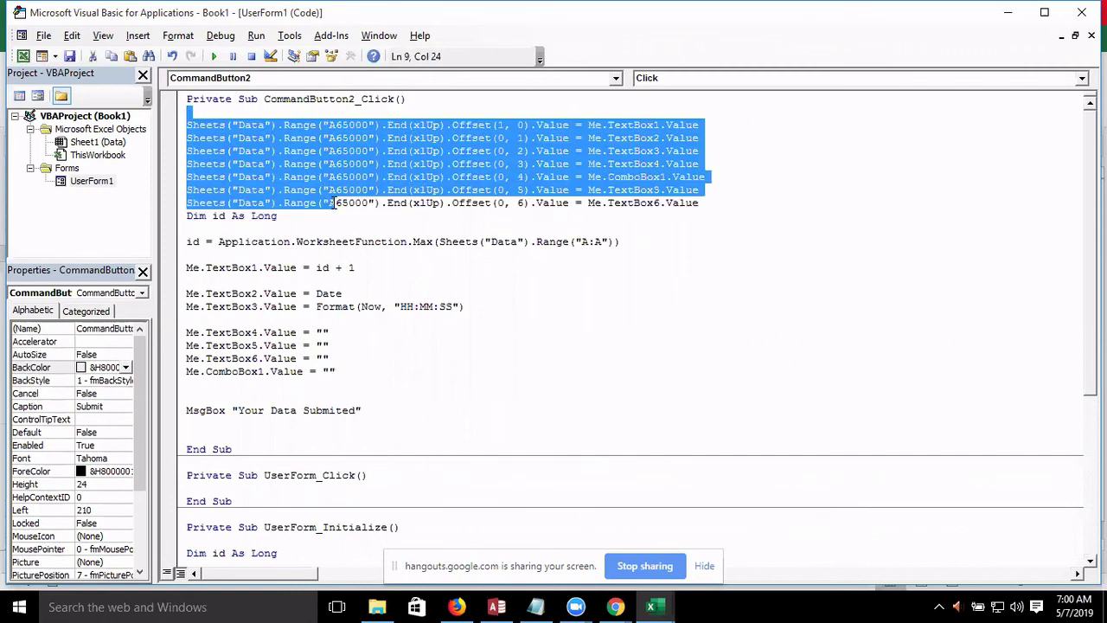
click(322, 345)
double_click(322, 346)
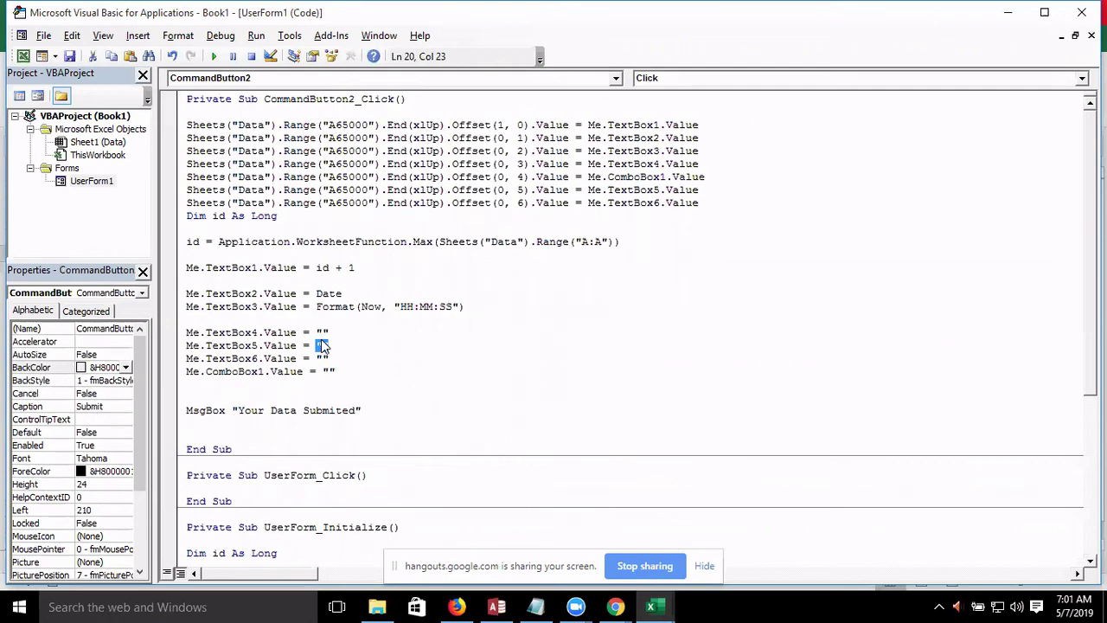
double_click(86, 180)
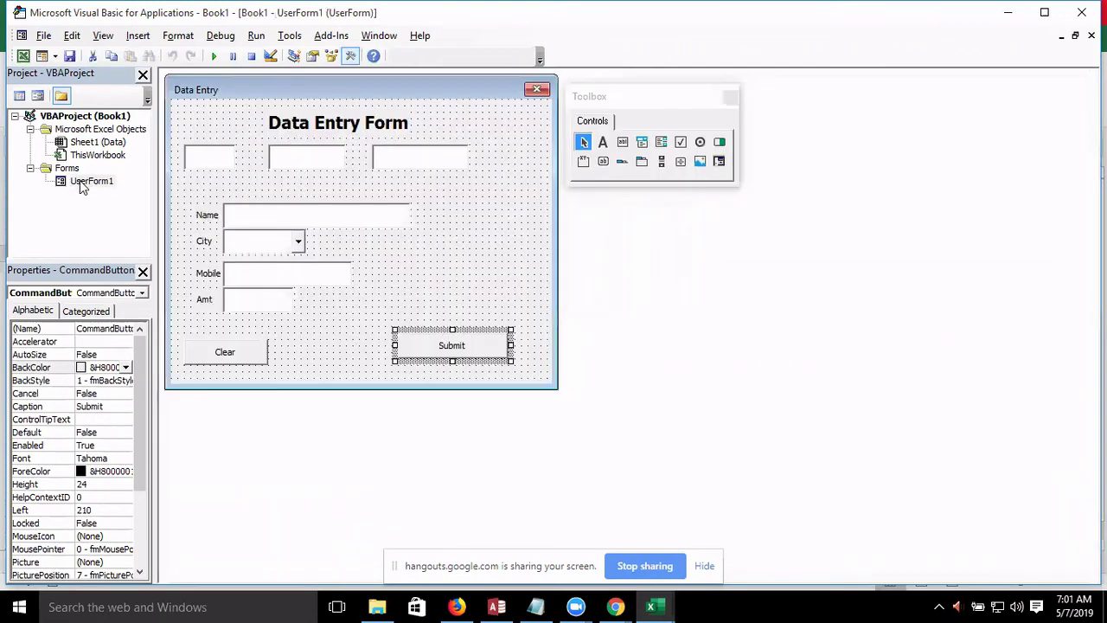
Delete the empty CommandButton1_Click procedure created for the Clear button
click(305, 349)
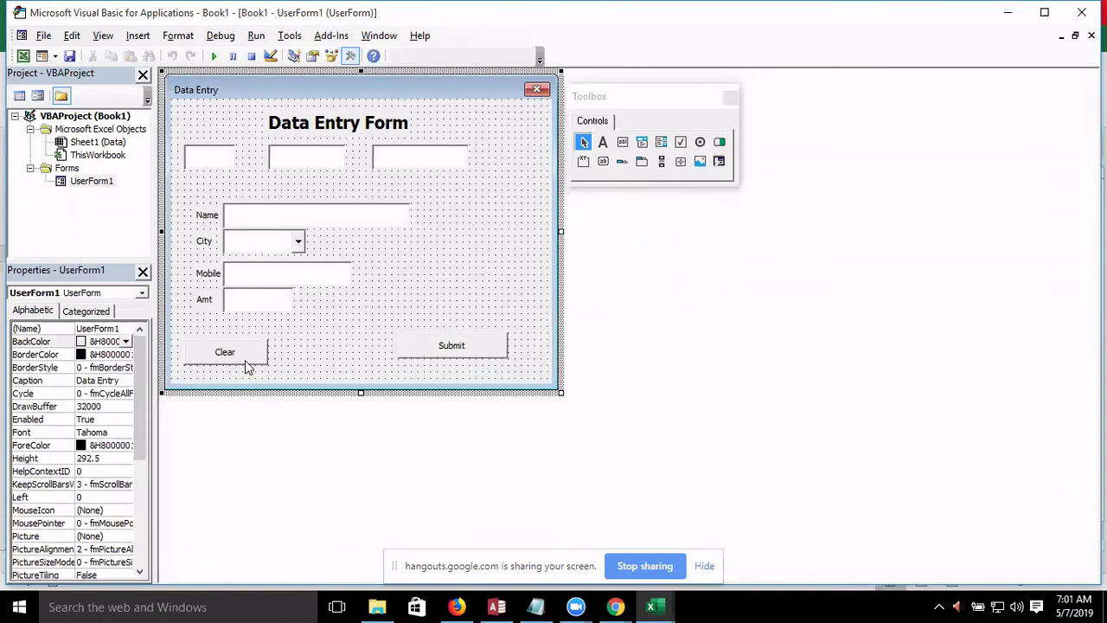
double_click(245, 361)
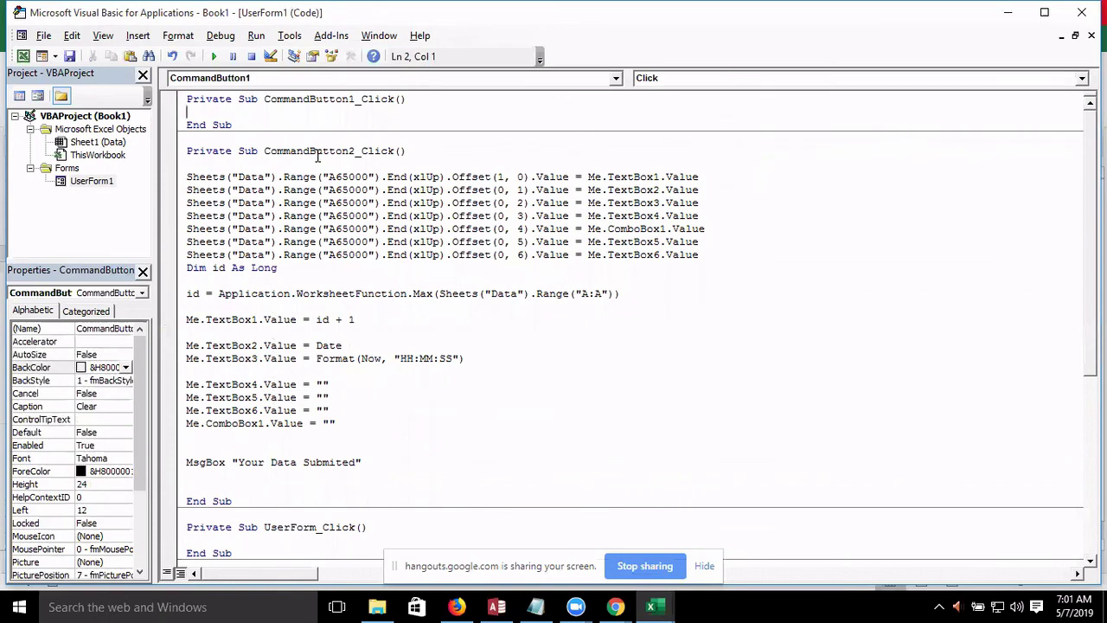
drag(243, 126, 188, 102)
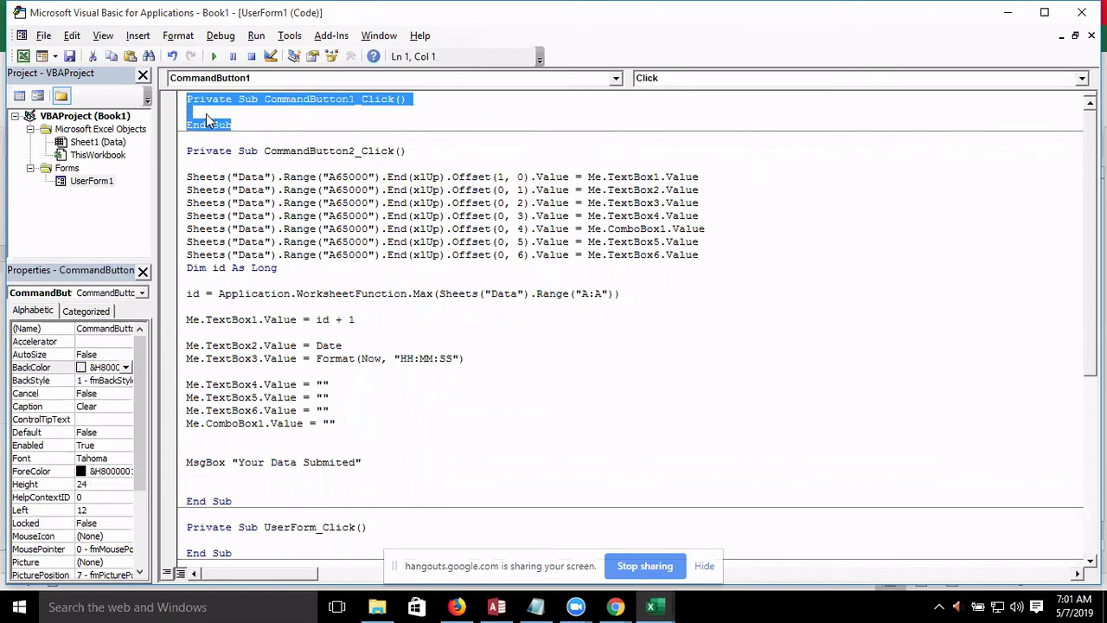
click(207, 114)
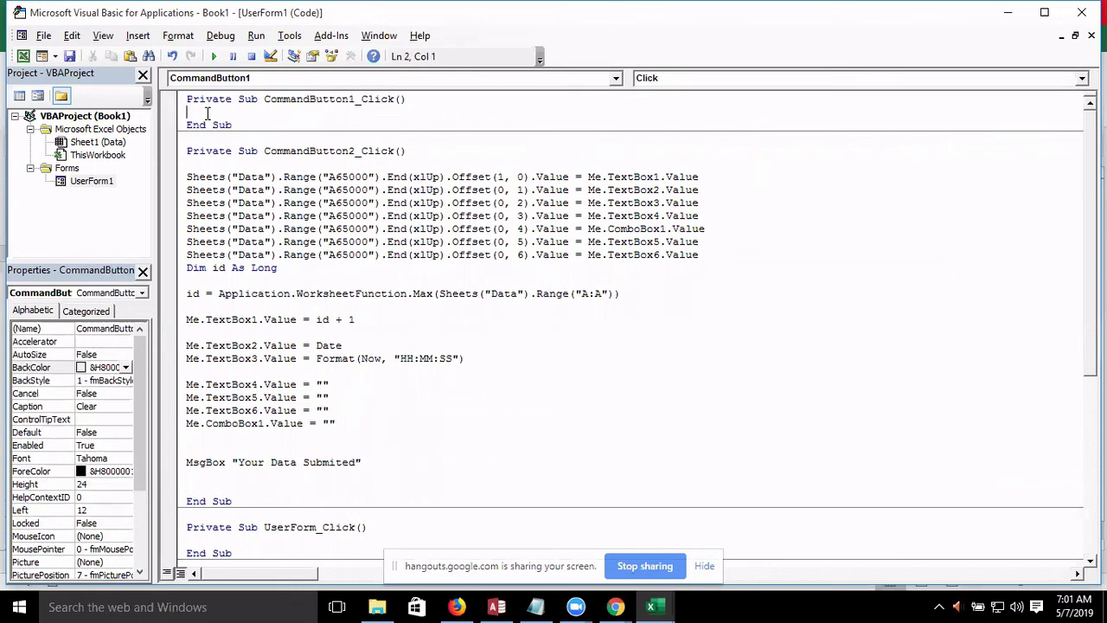
click(650, 82)
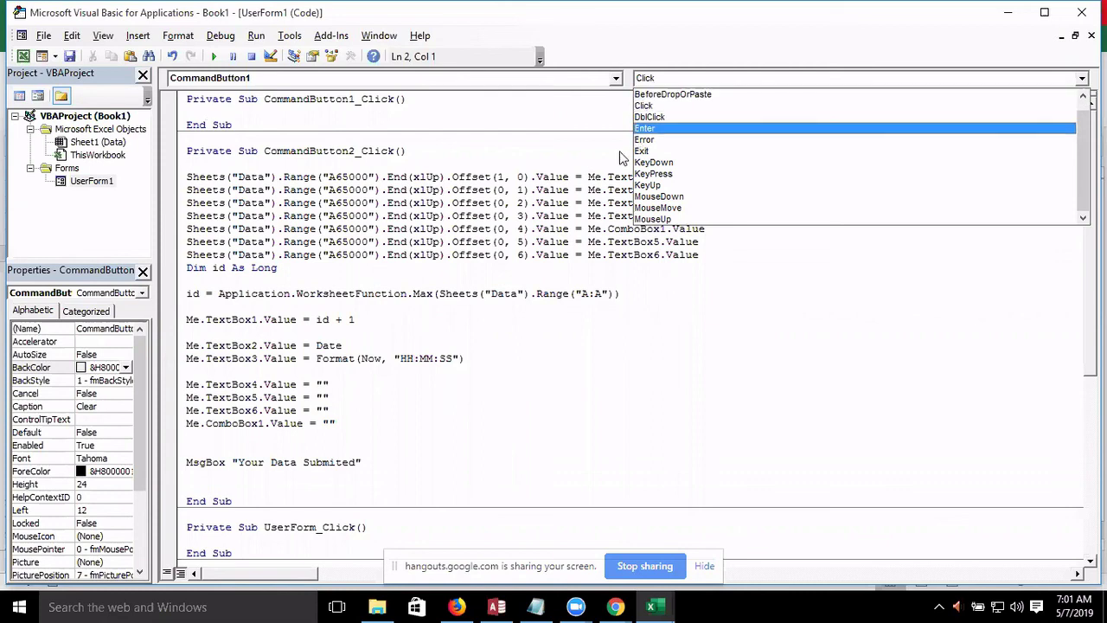
click(386, 119)
drag(258, 126, 186, 97)
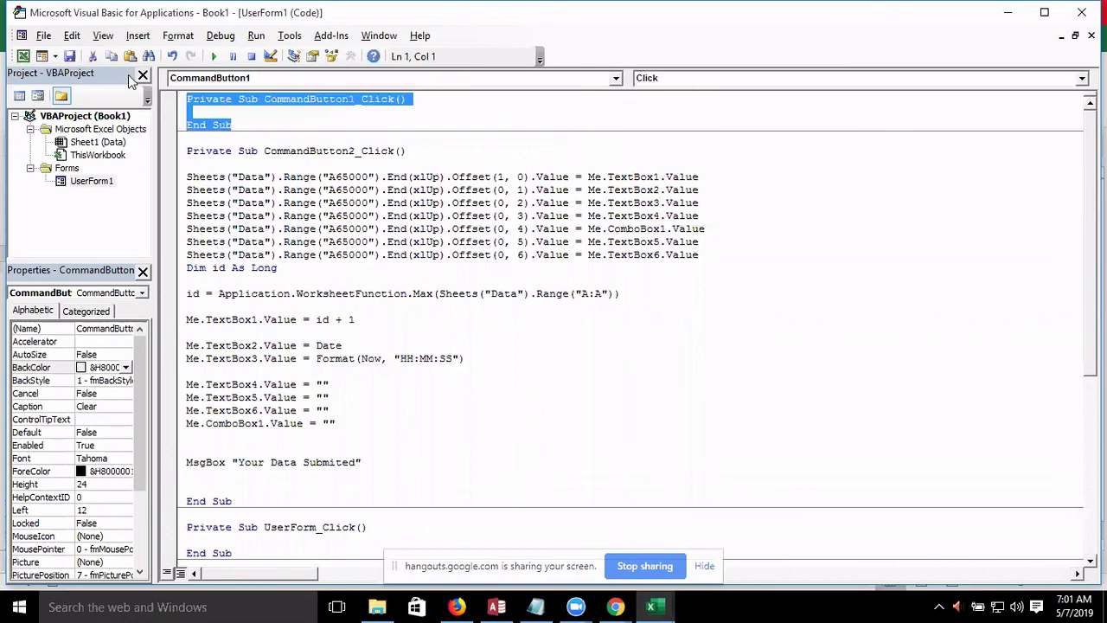
key(Delete)
click(237, 177)
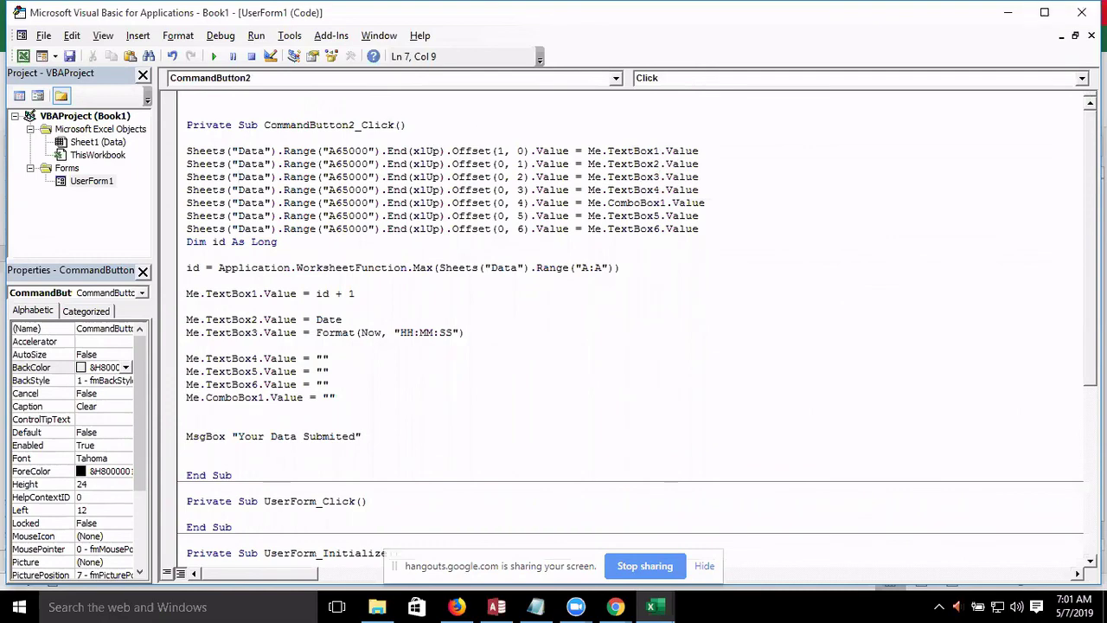
Close the Visual Basic editor window
click(1071, 8)
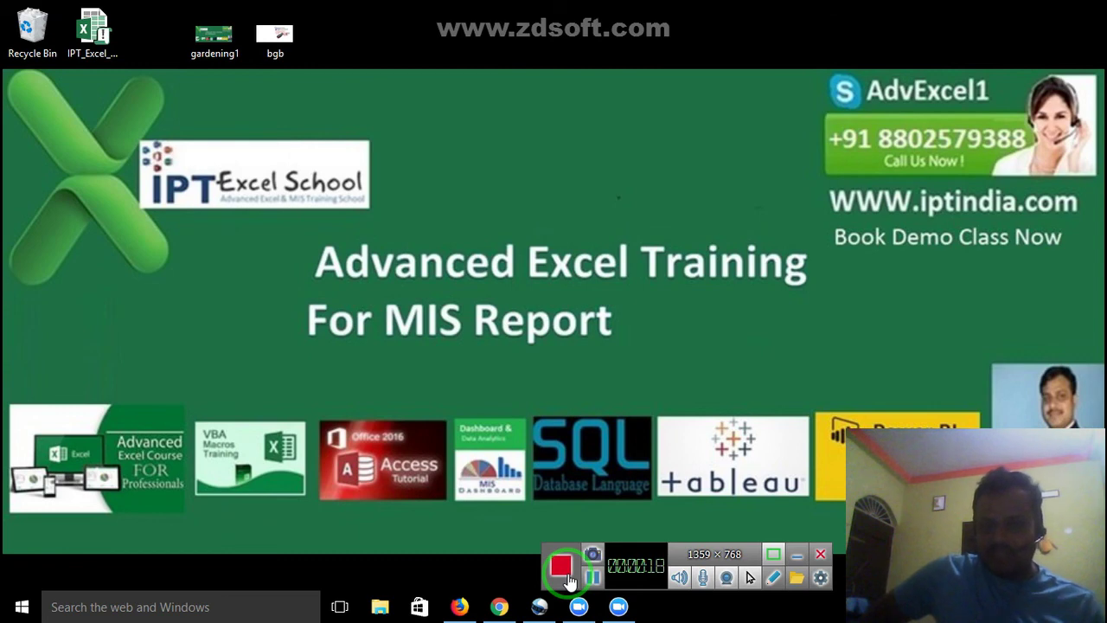
mouse_move(578, 606)
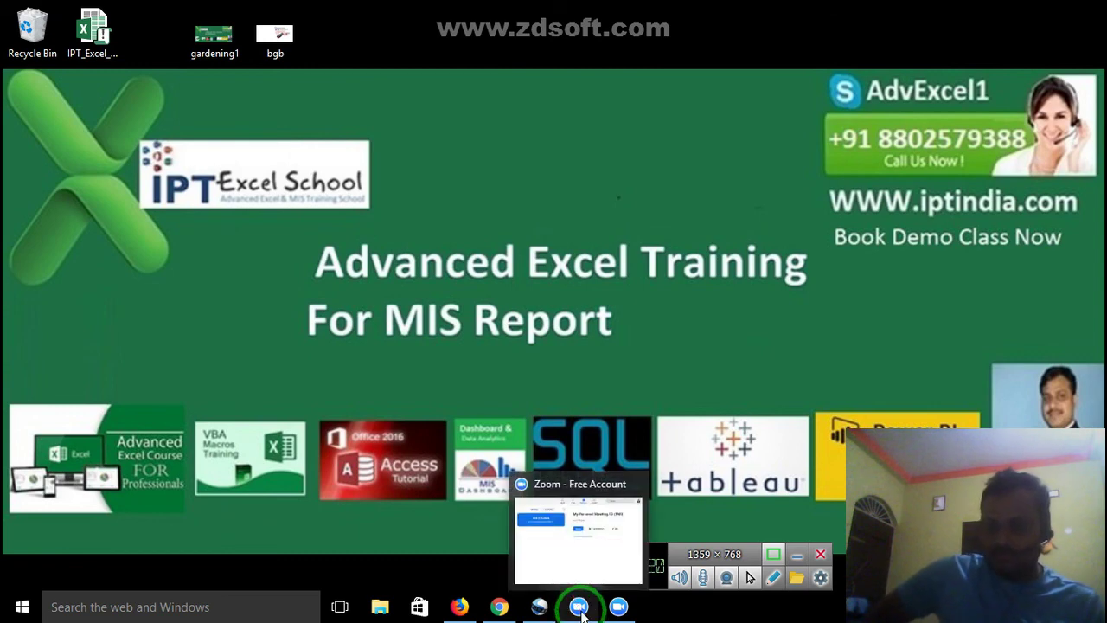
mouse_move(578, 530)
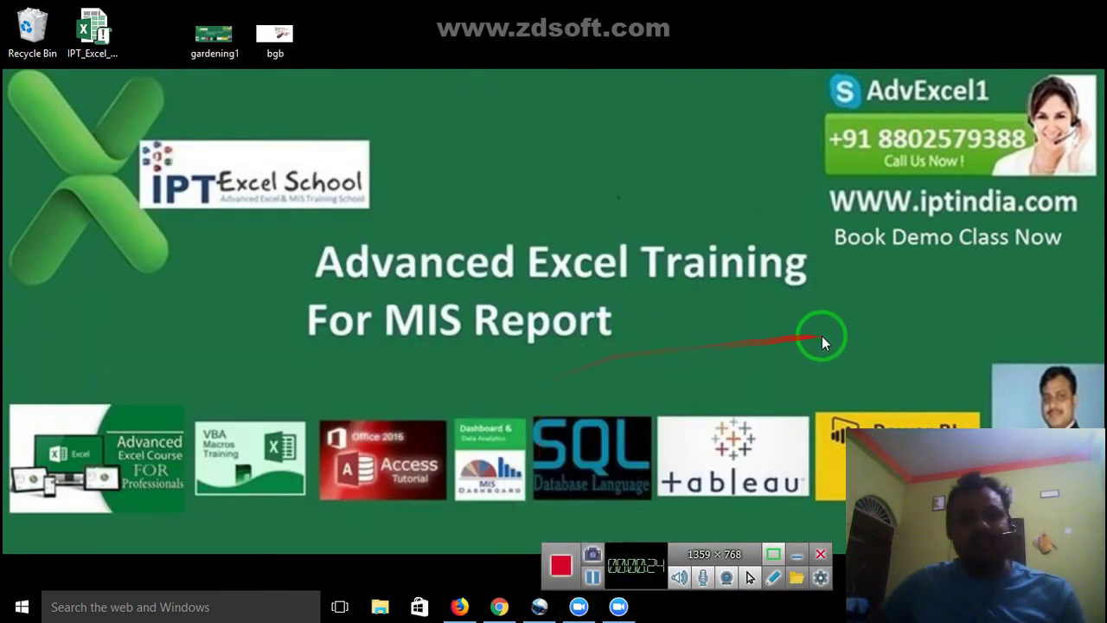
Bring up Zoom's meeting recording conversion, now at 65% progress
click(822, 335)
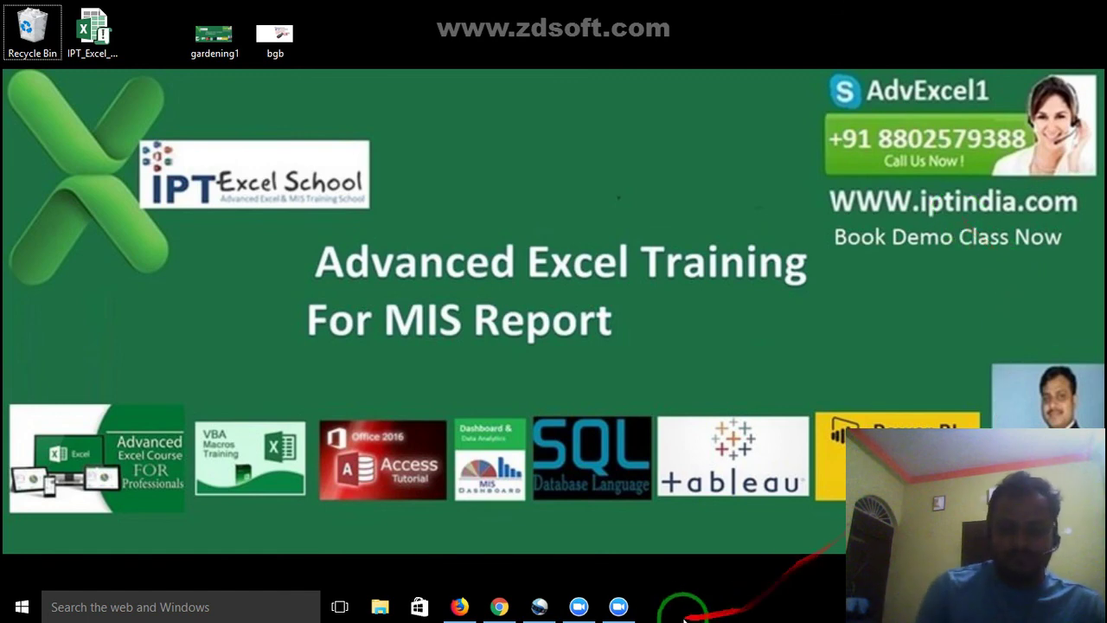
click(620, 607)
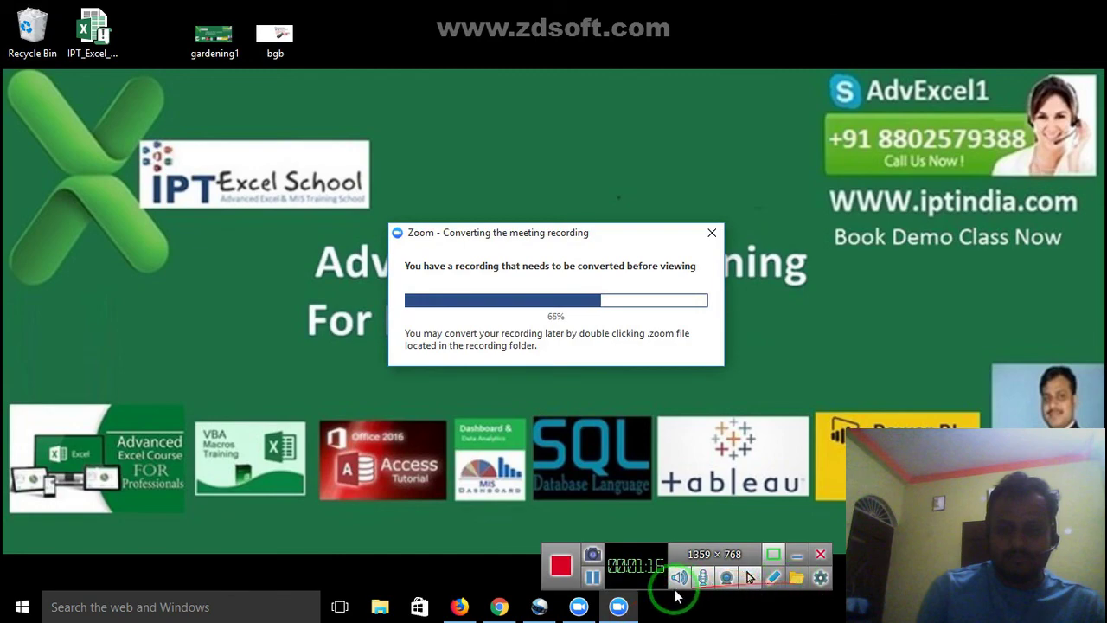